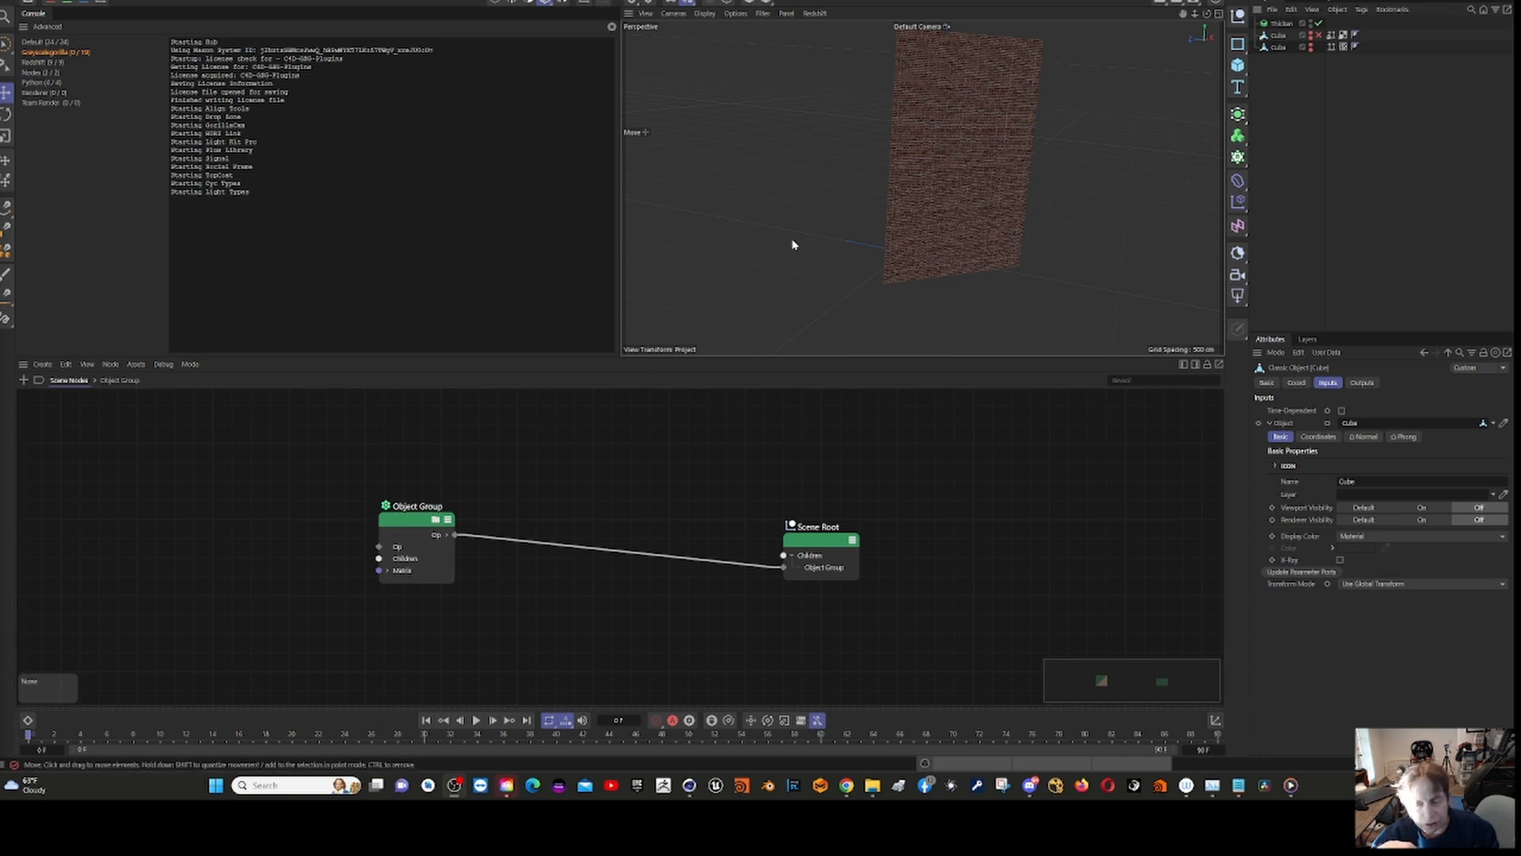
# Step: Open the Object Group's node graph and add a Classic Object Import node to it
pyautogui.doubleClick(410, 524)
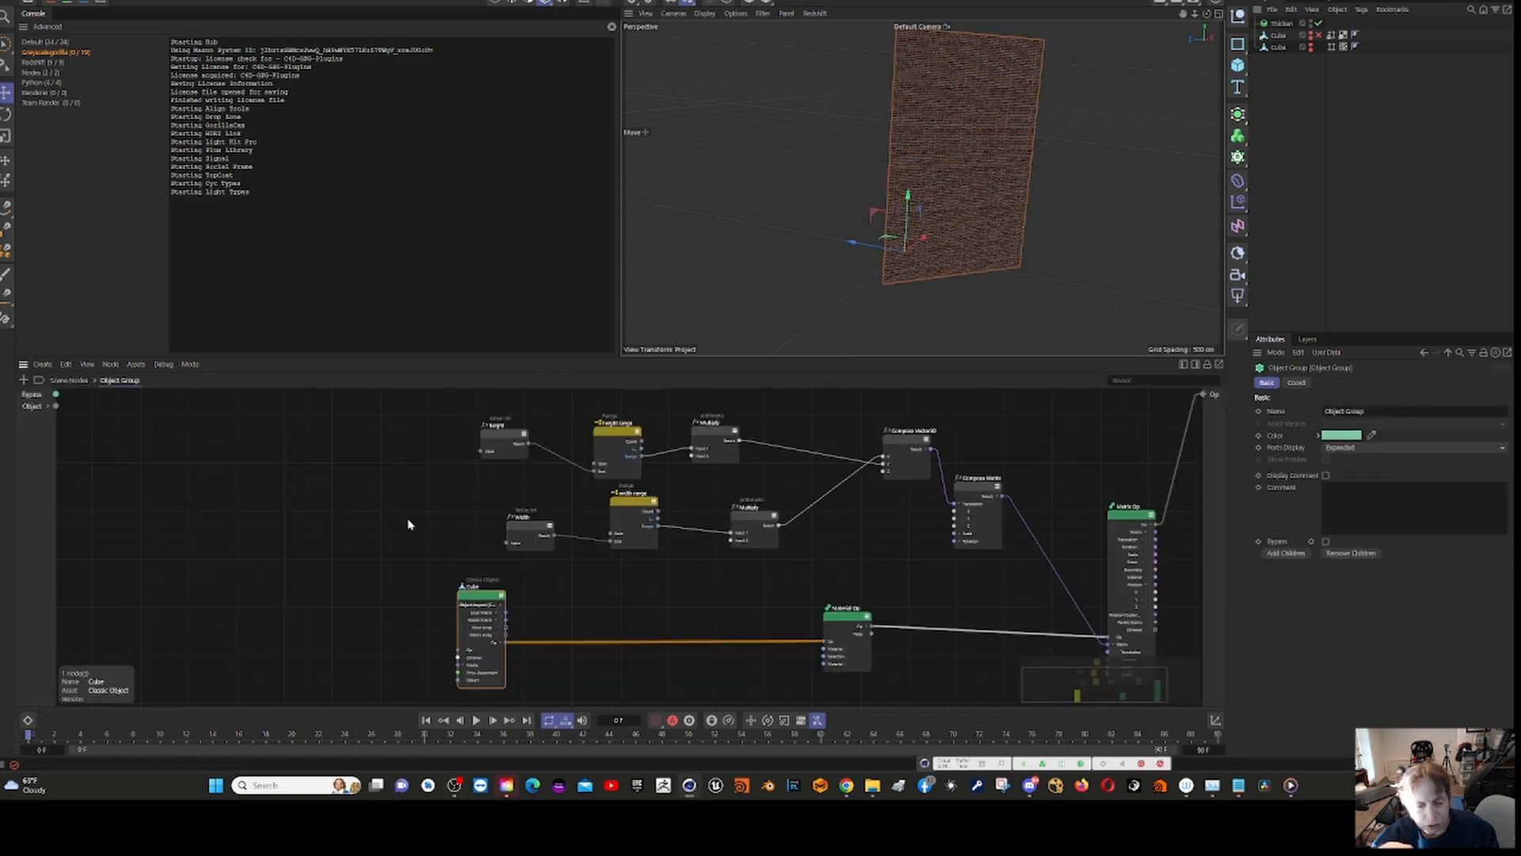
pyautogui.click(478, 600)
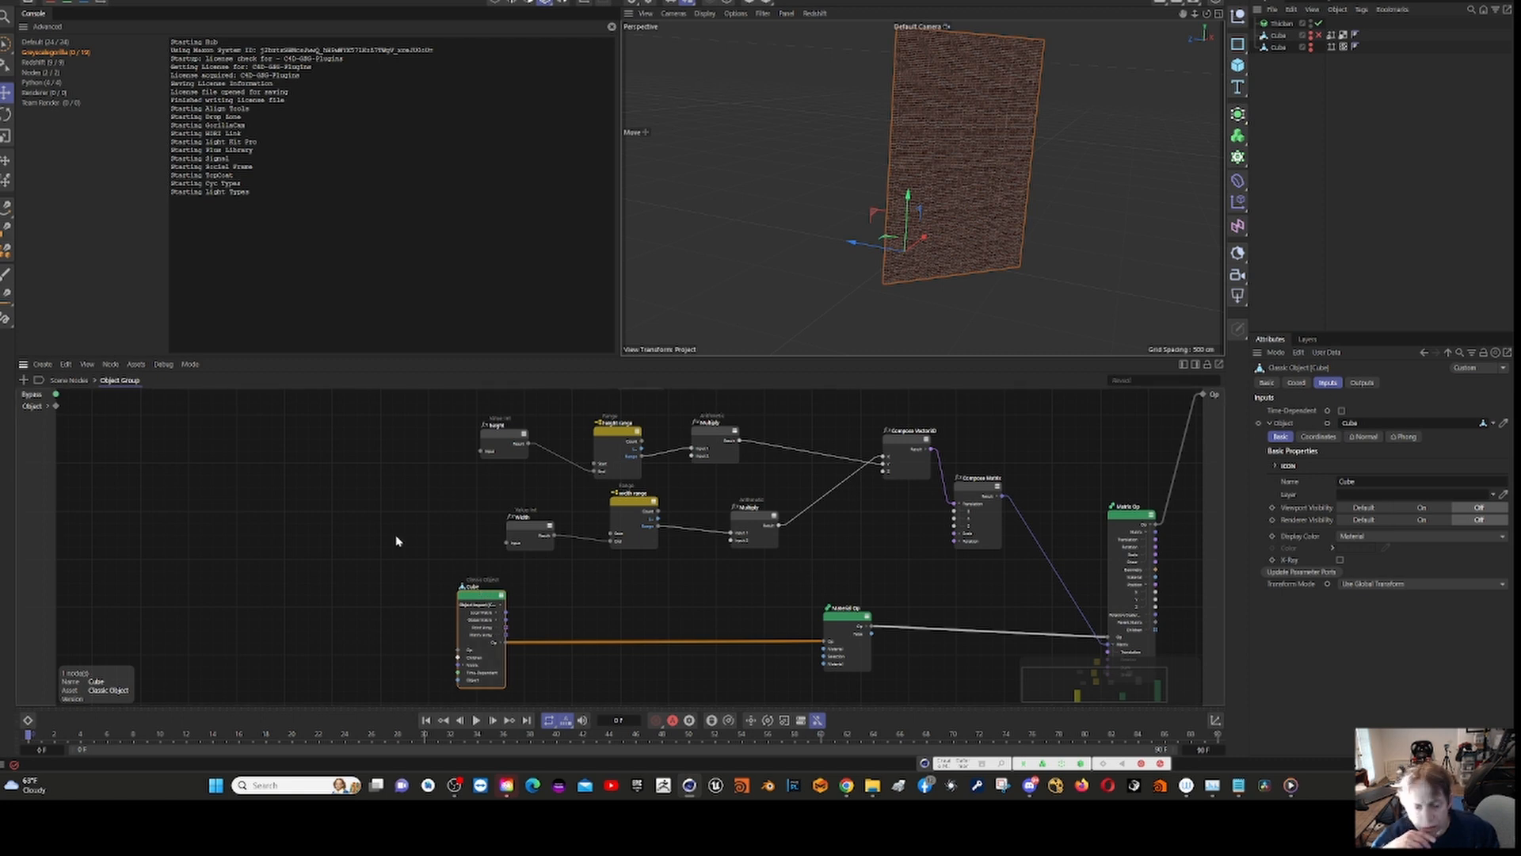
pyautogui.rightClick(299, 532)
pyautogui.click(351, 546)
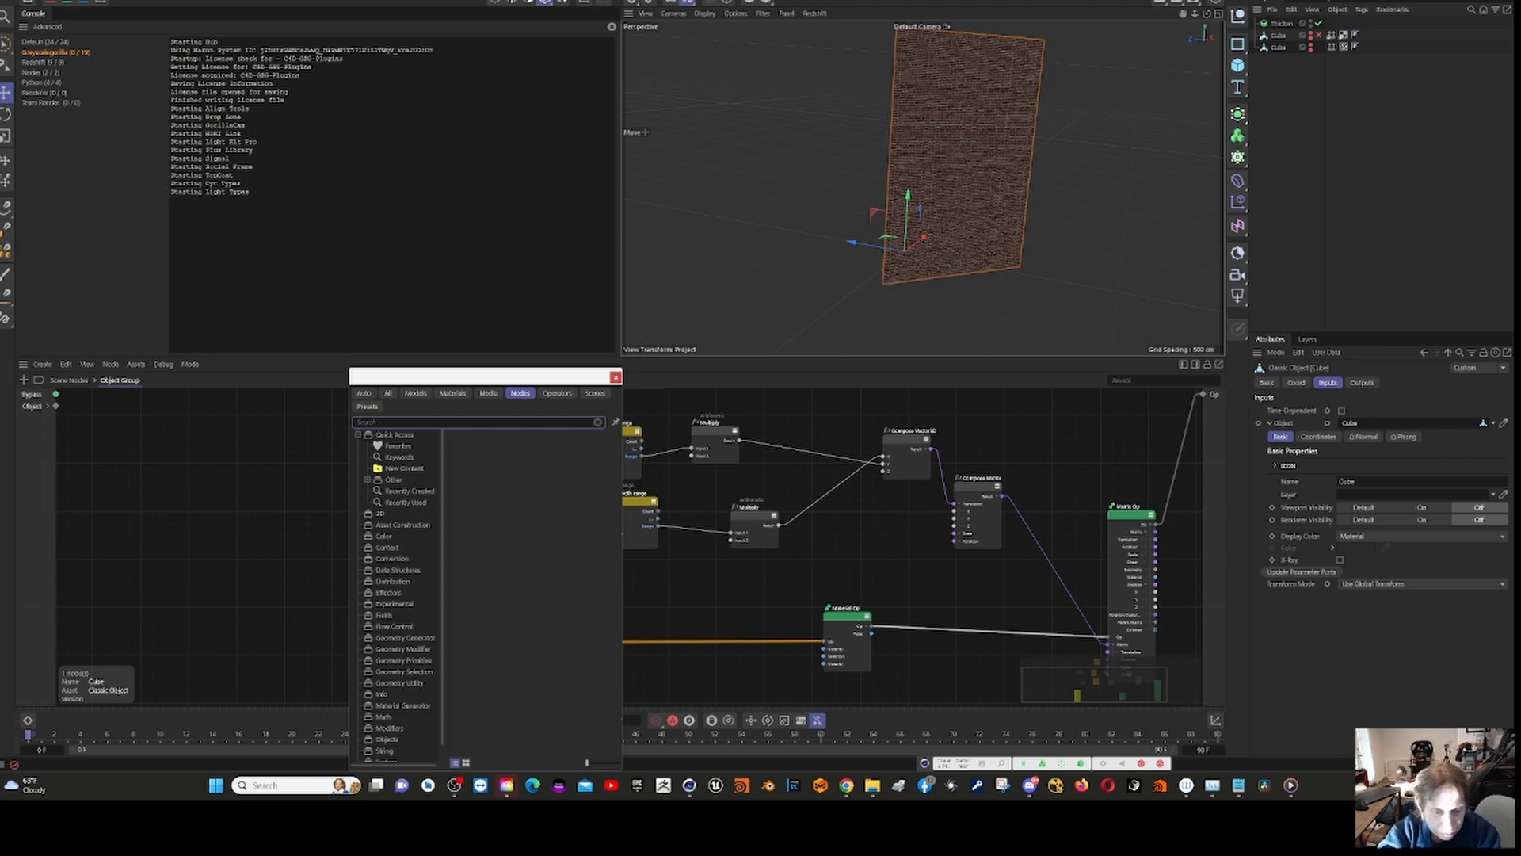
pyautogui.write('import')
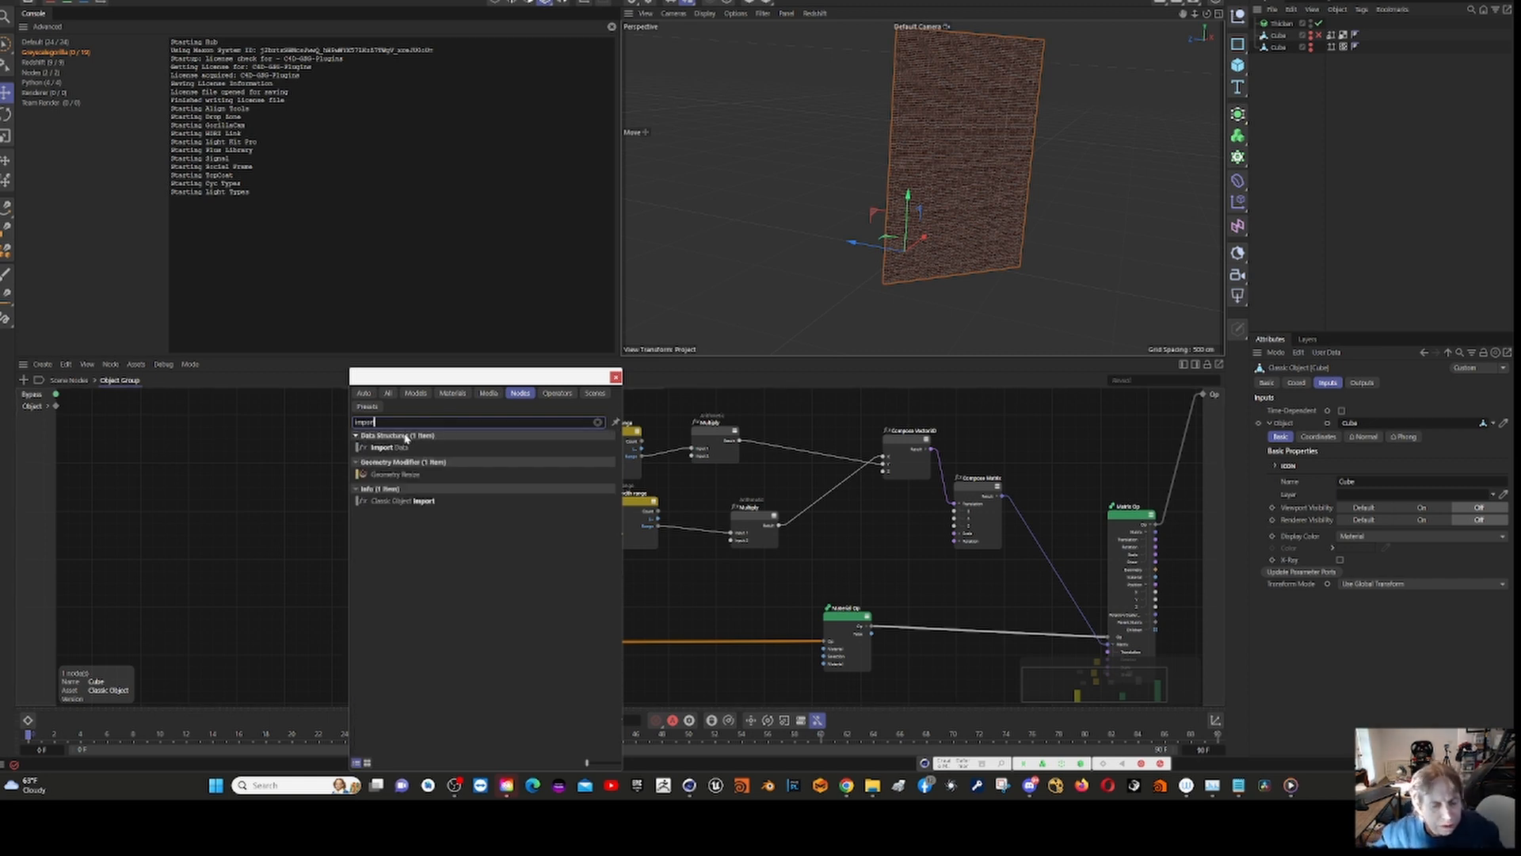
pyautogui.doubleClick(408, 504)
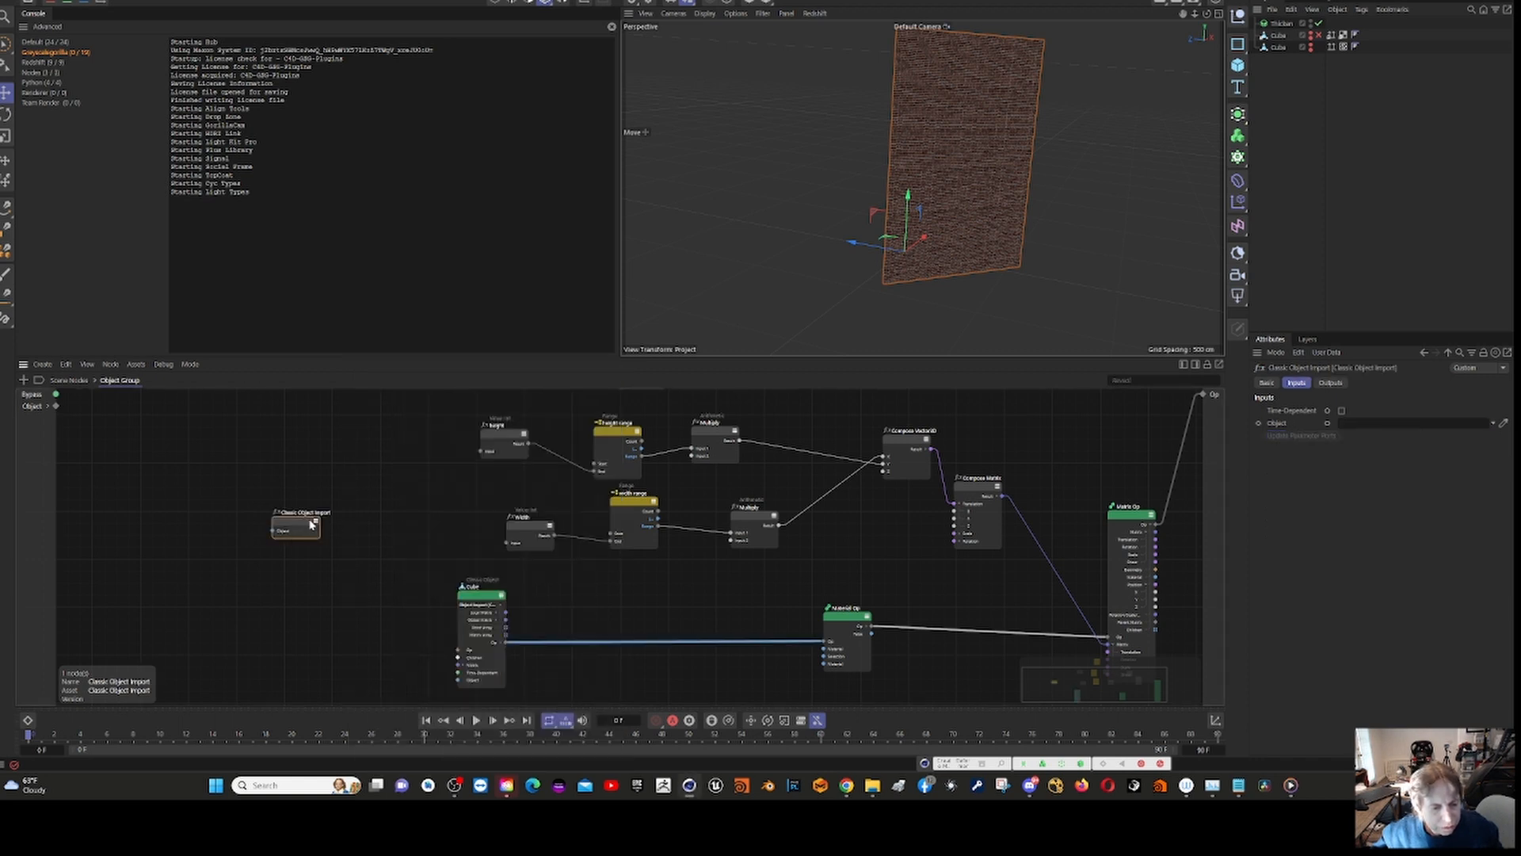
# Step: Add the Time-Dependent input port to the Classic Object Import node
pyautogui.click(315, 523)
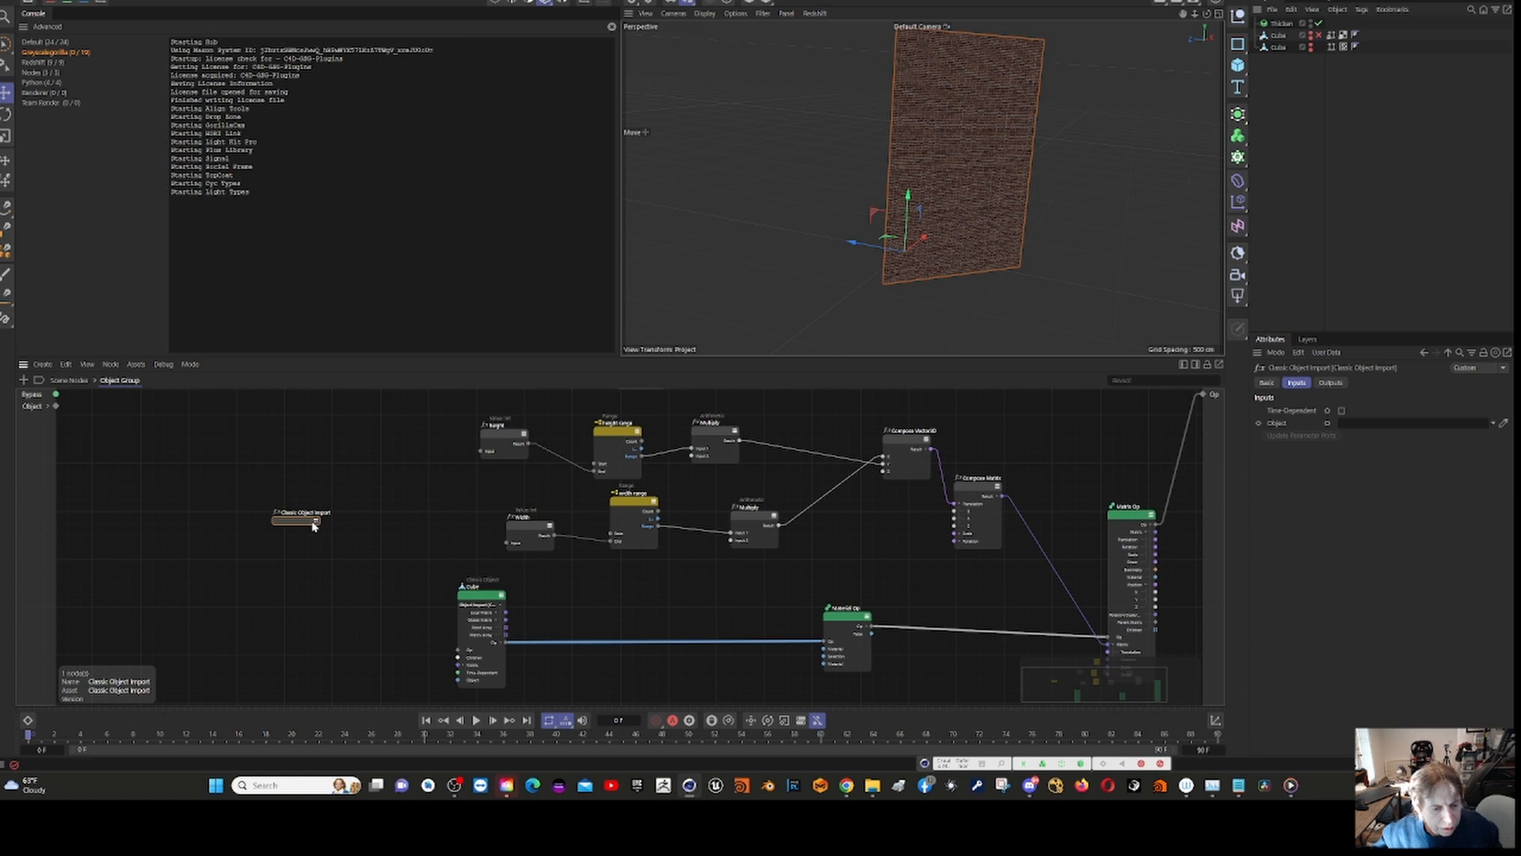
pyautogui.click(316, 523)
pyautogui.rightClick(294, 531)
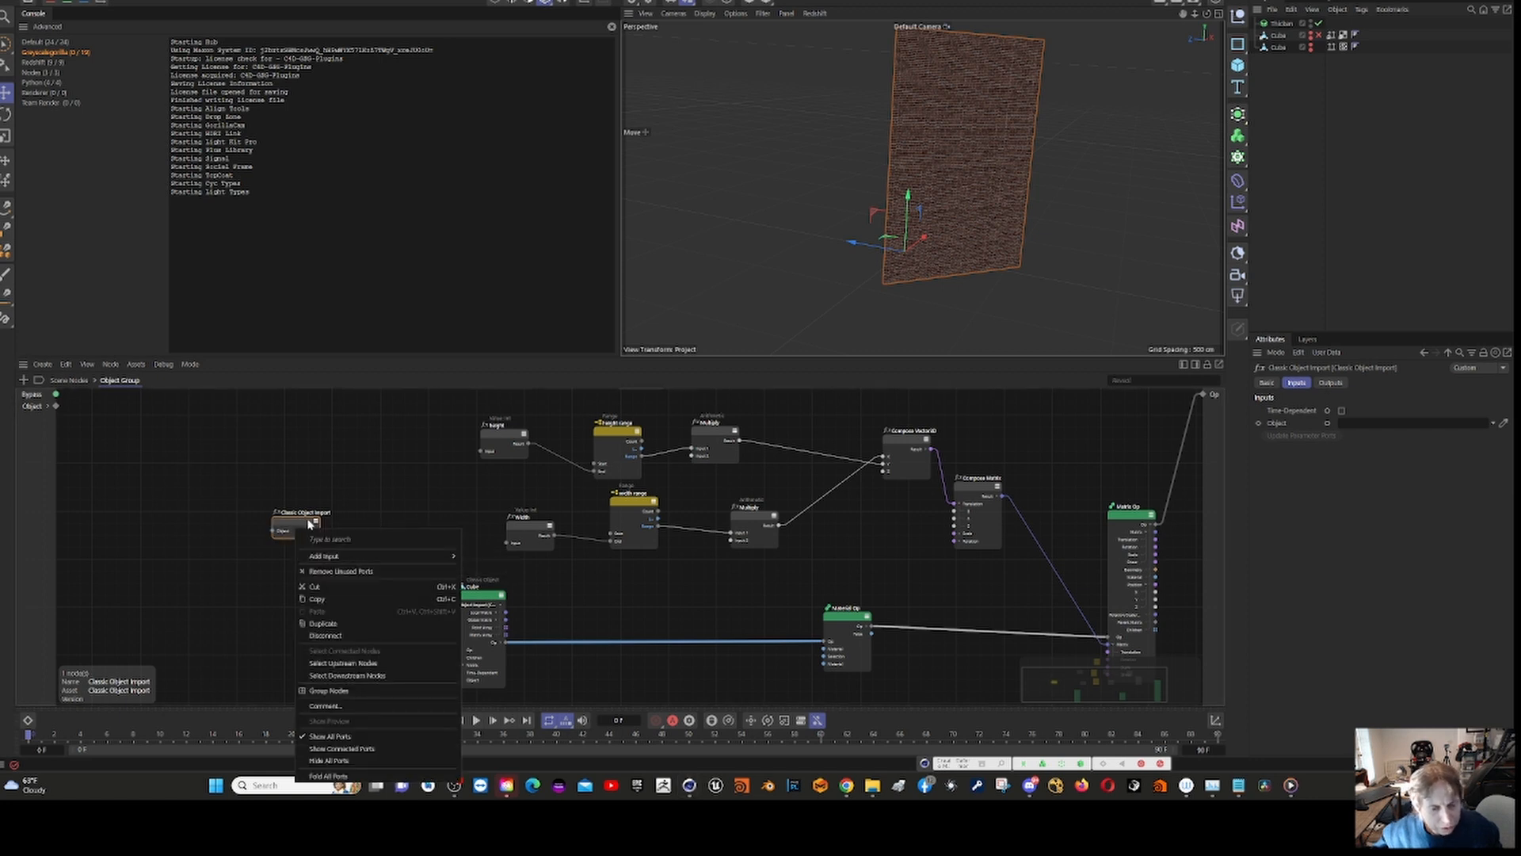
pyautogui.moveTo(324, 564)
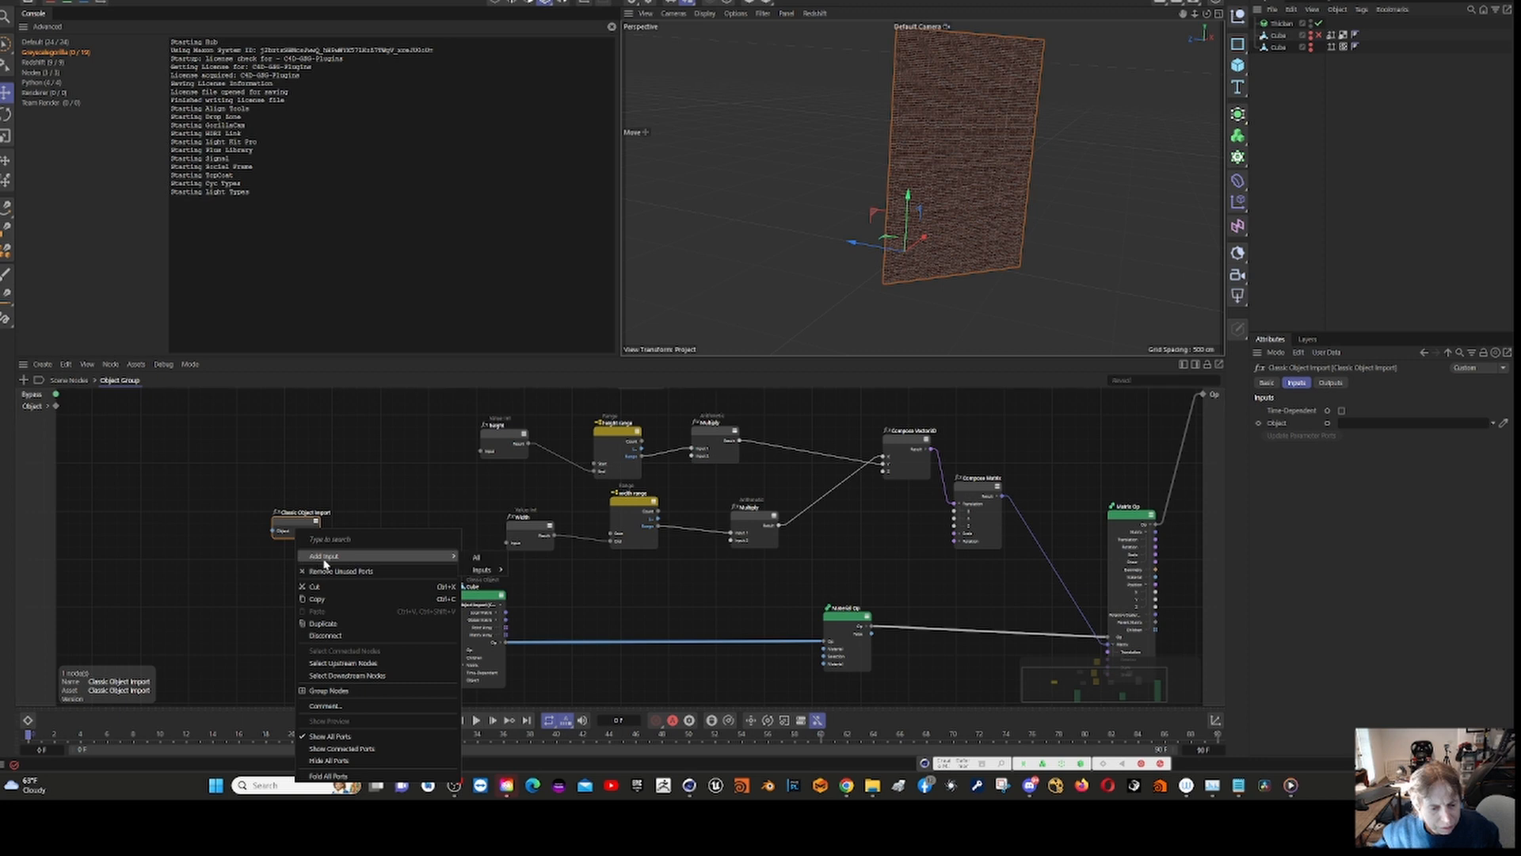
pyautogui.click(483, 569)
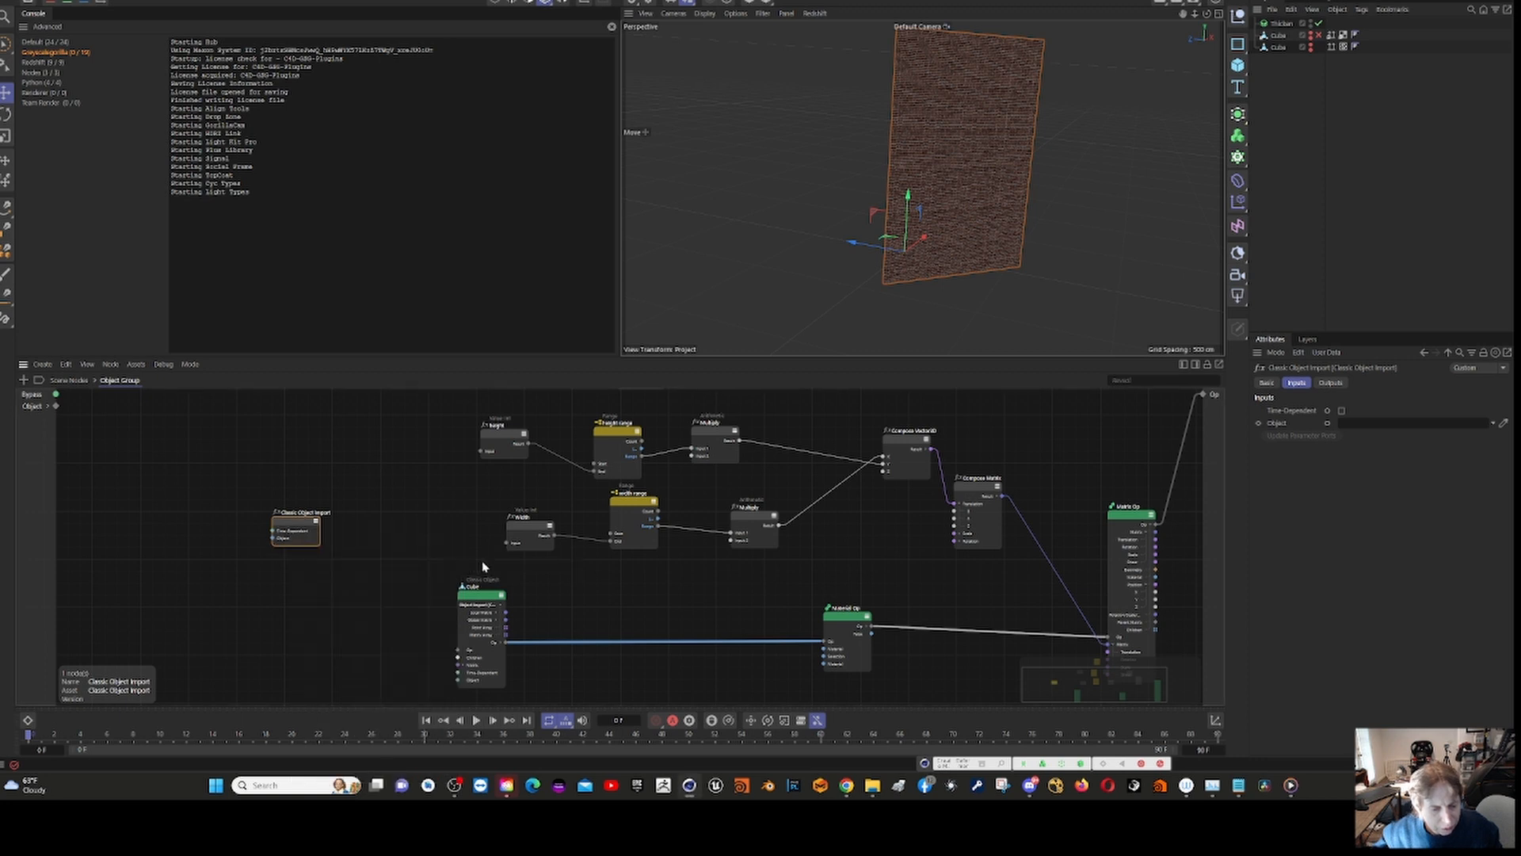
pyautogui.rightClick(306, 532)
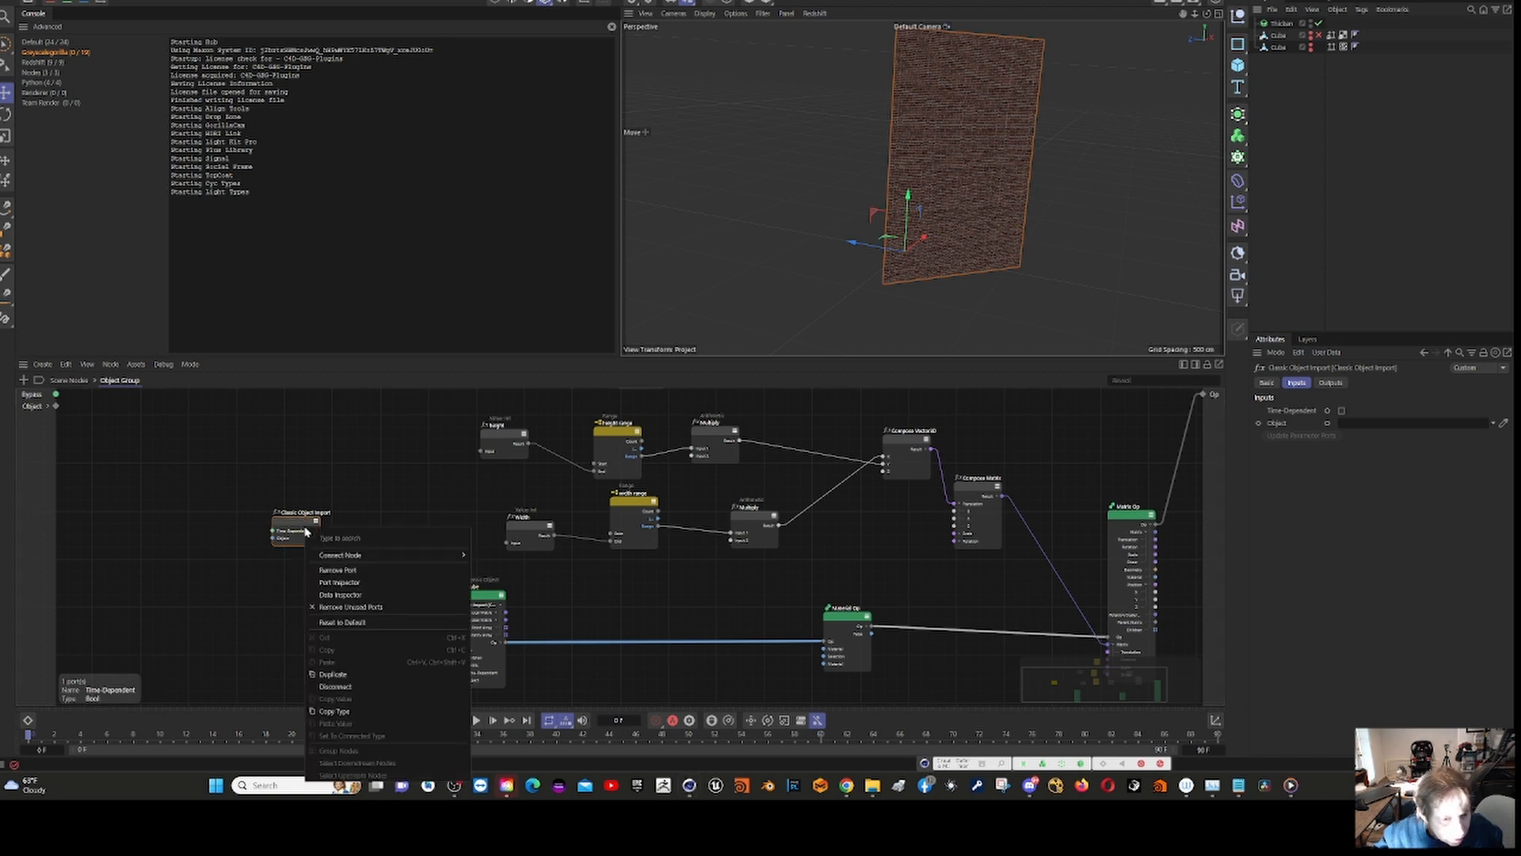
pyautogui.moveTo(375, 555)
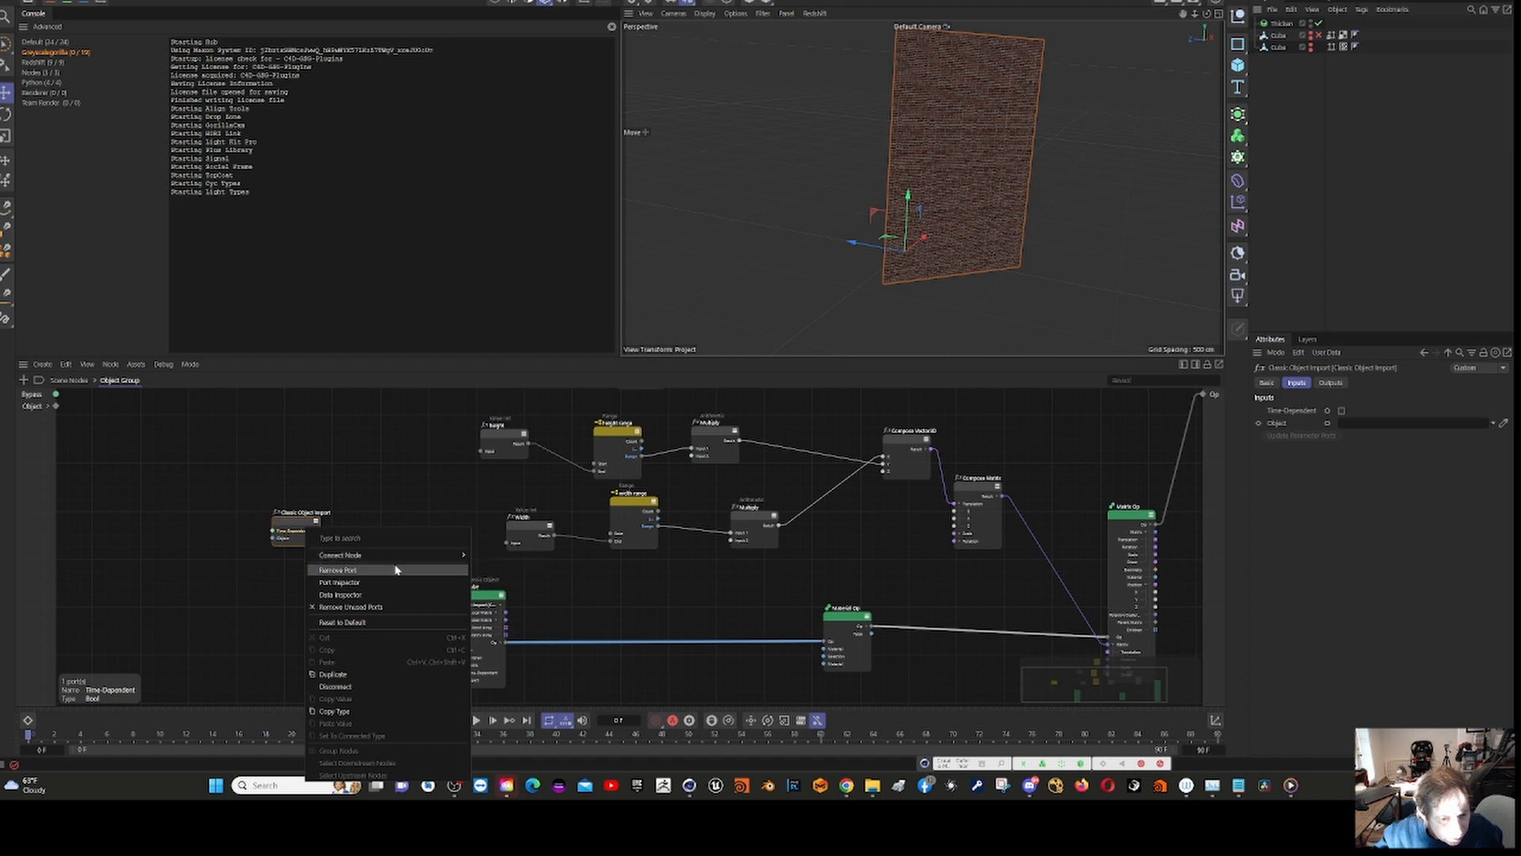
pyautogui.click(293, 525)
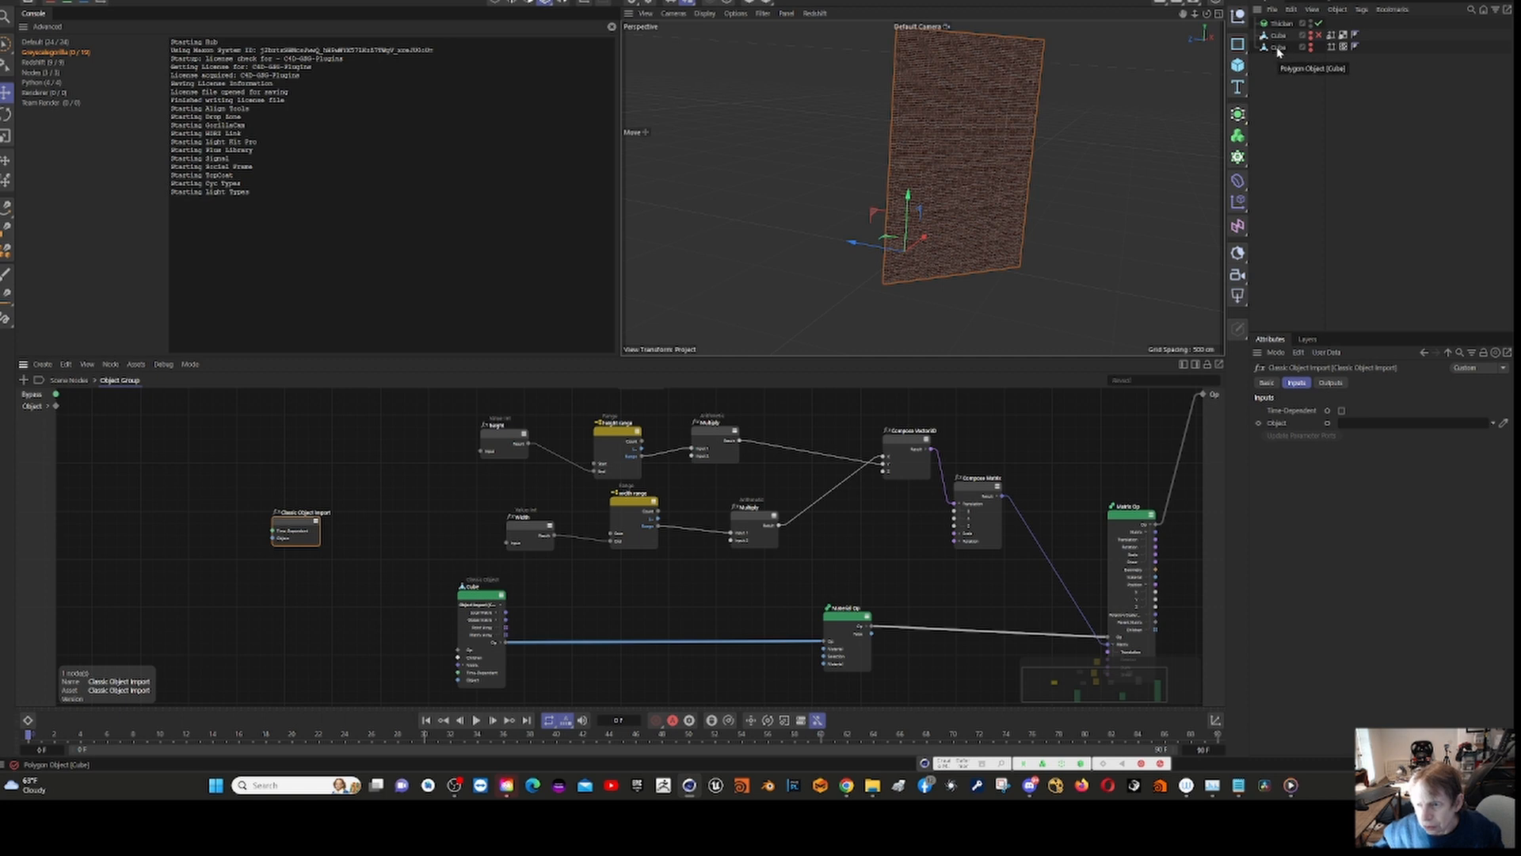
# Step: Link the lower Cube from the scene to the import node, updating its parameter ports, and expose all of its outputs
pyautogui.moveTo(1278, 53); pyautogui.dragTo(1366, 430)
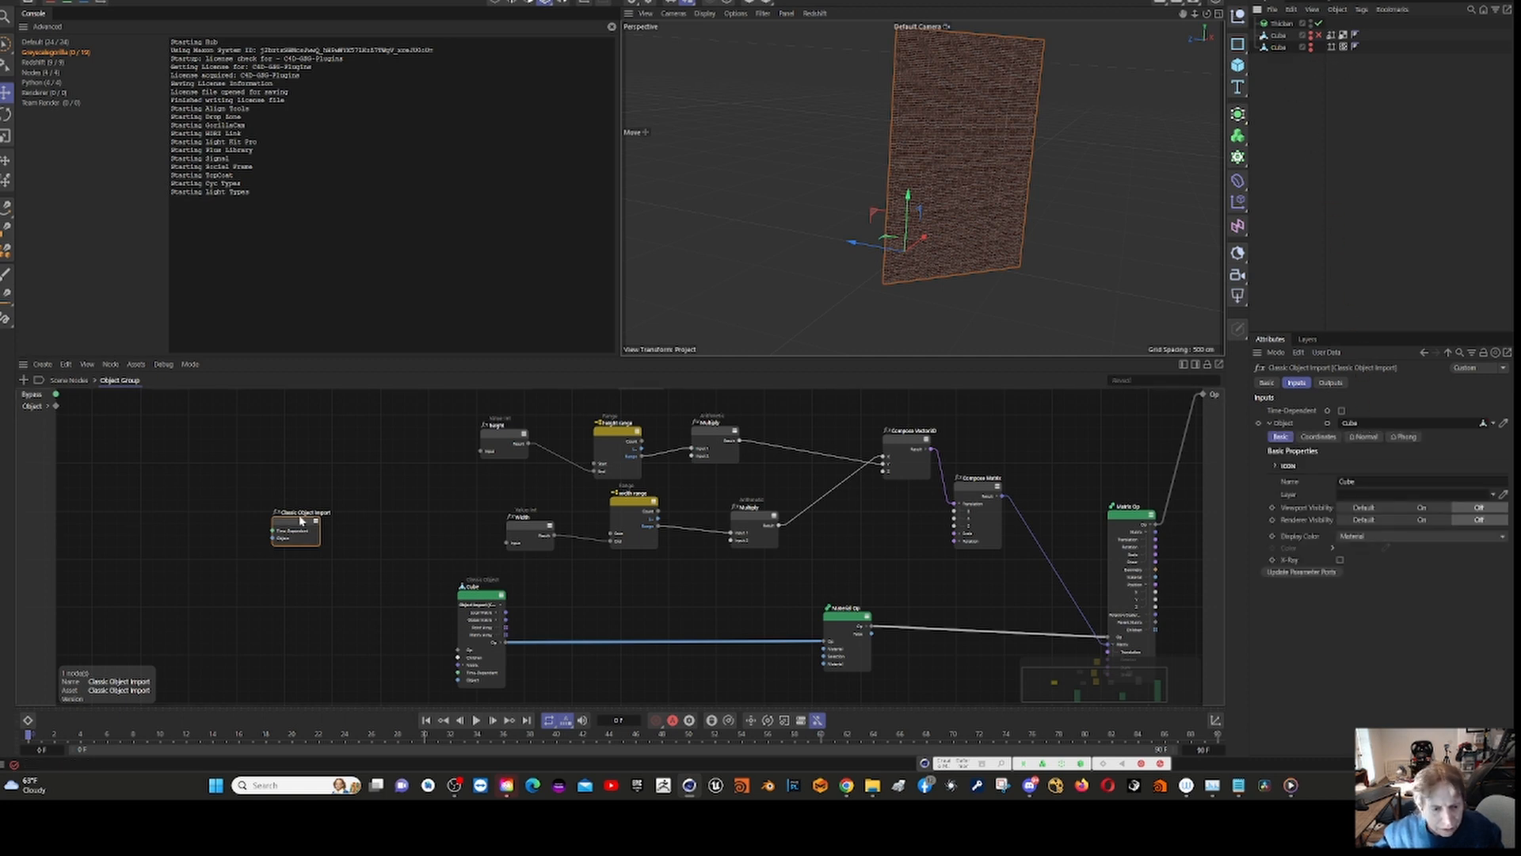
pyautogui.click(1289, 573)
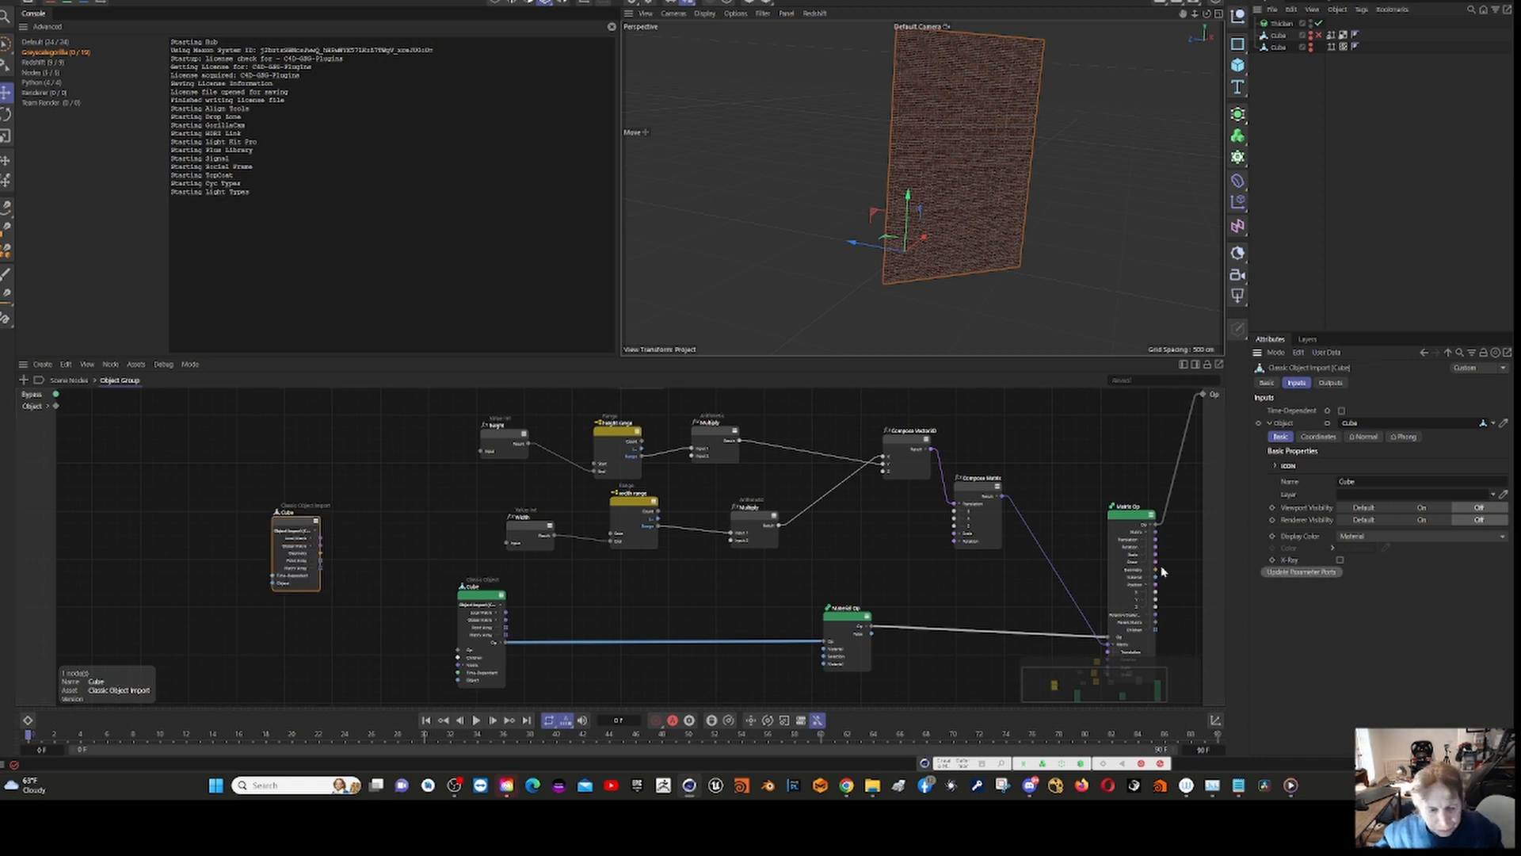
pyautogui.rightClick(295, 529)
pyautogui.moveTo(412, 552)
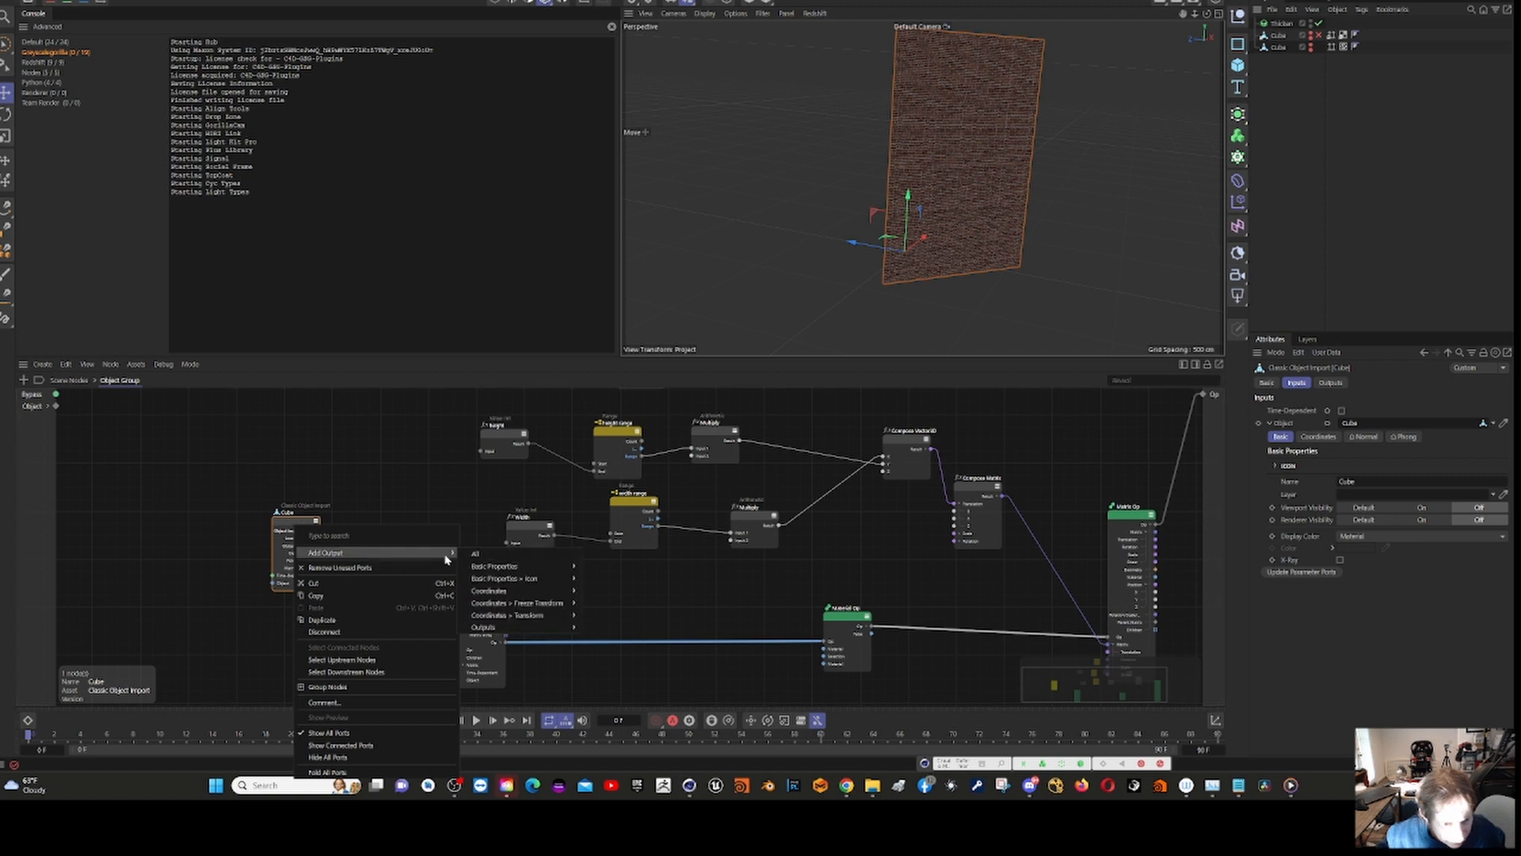
pyautogui.click(491, 556)
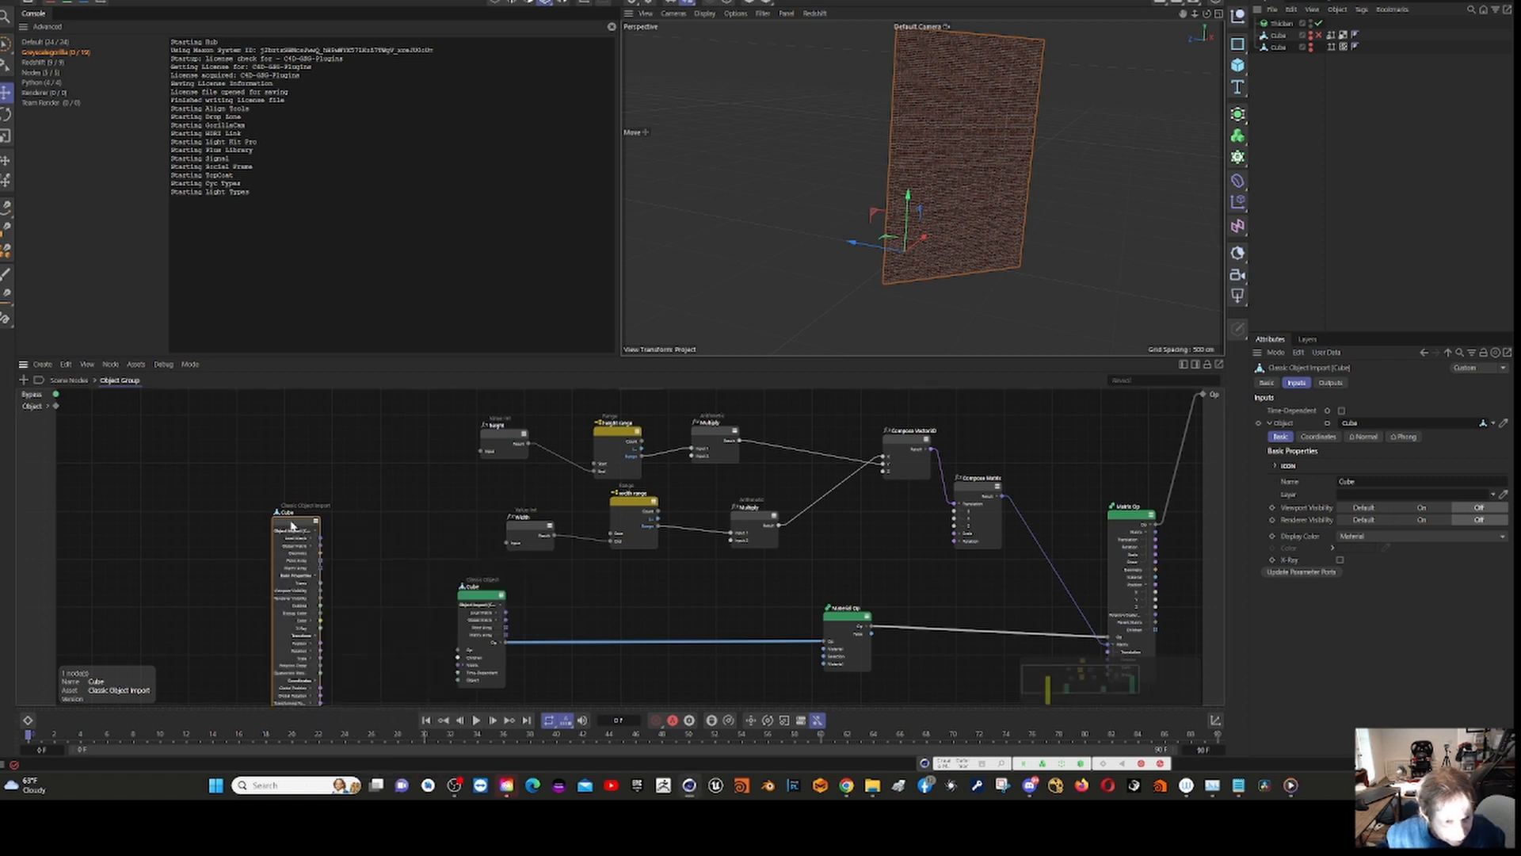
# Step: Move the expanded import node into free space beside the graph and add the lower Cube as a separate Classic Object node
pyautogui.moveTo(295, 524); pyautogui.dragTo(305, 402)
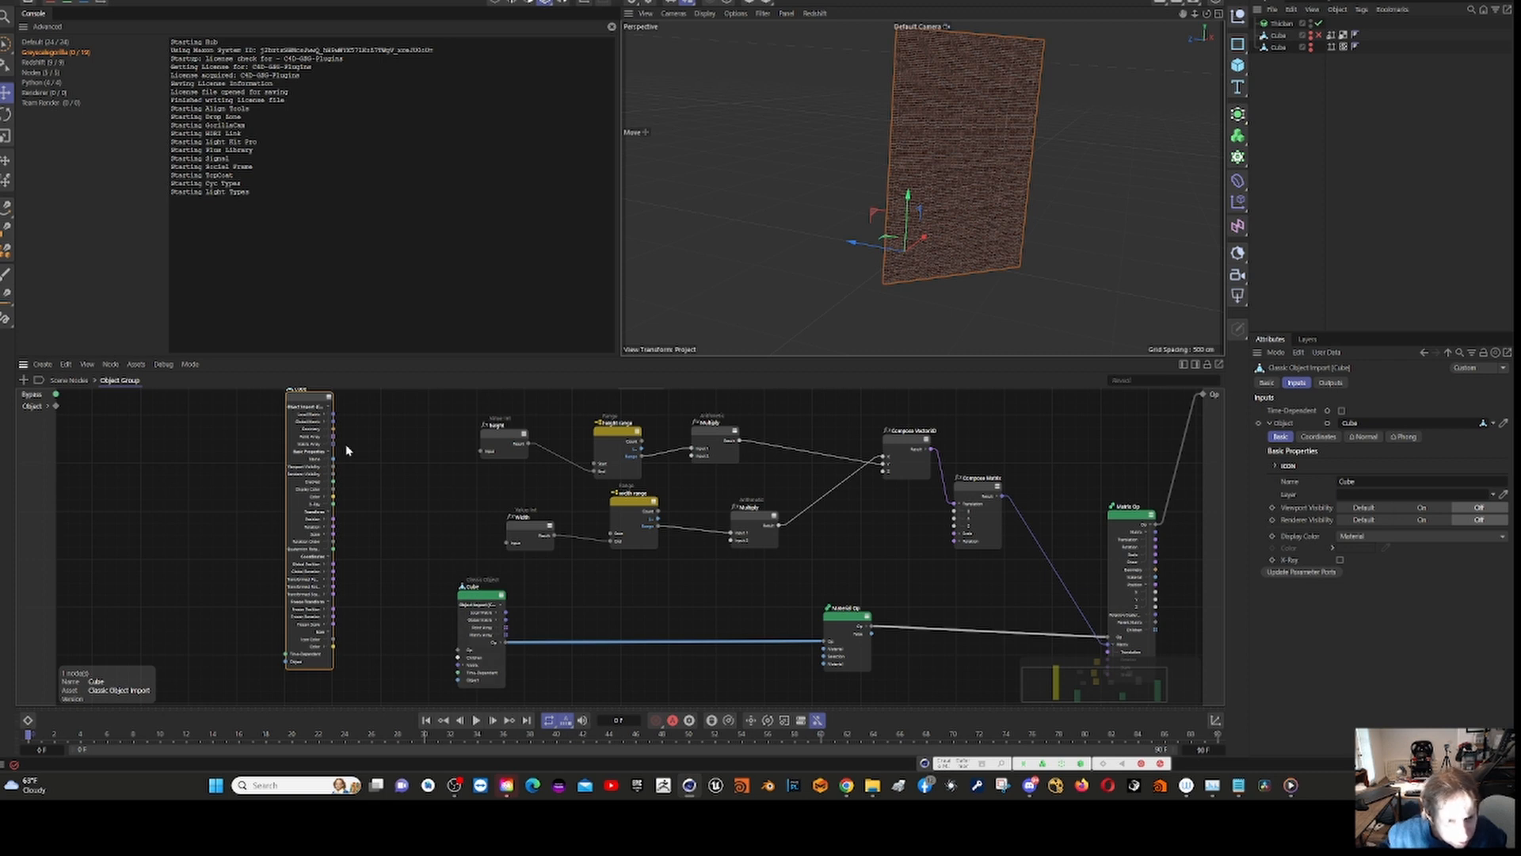
pyautogui.moveTo(310, 402); pyautogui.dragTo(262, 422)
pyautogui.click(1280, 47)
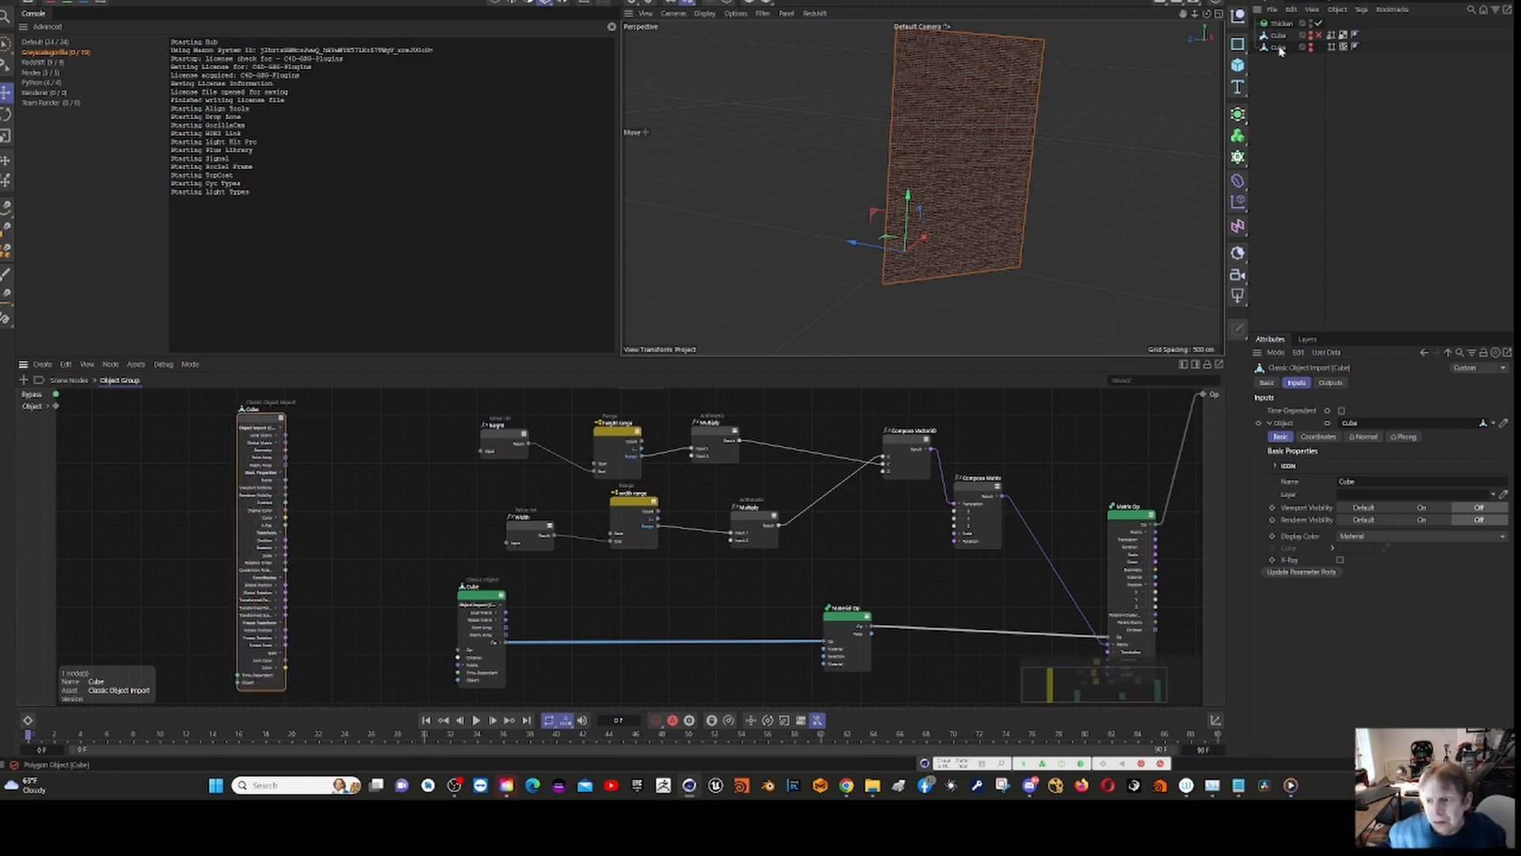
pyautogui.moveTo(369, 531); pyautogui.dragTo(368, 530)
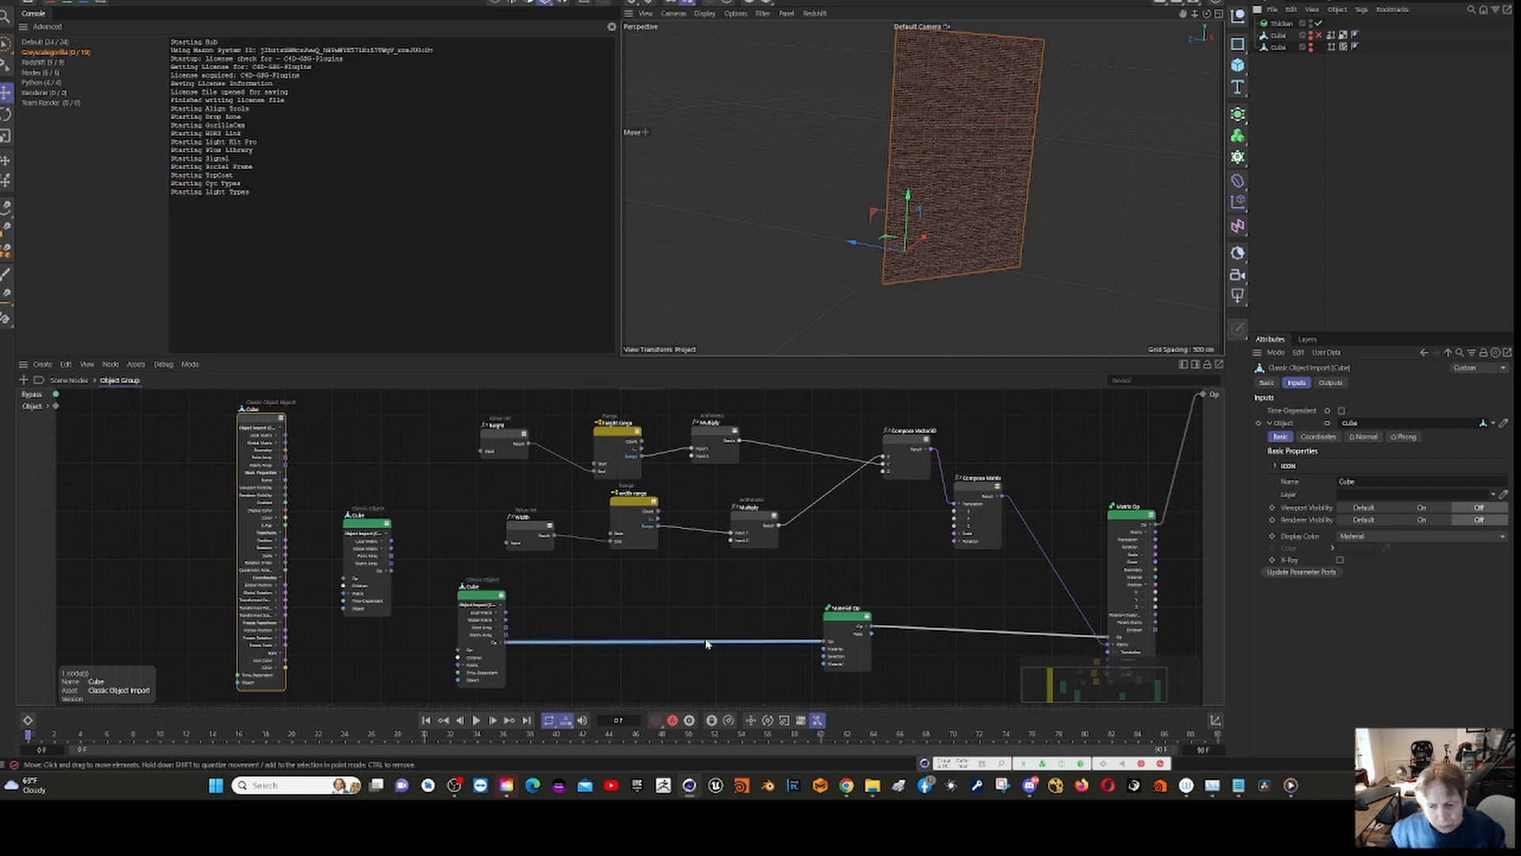
# Step: Examine the Material Op node's operator settings, the brick material in the scene's material list and the overall node network
pyautogui.click(850, 625)
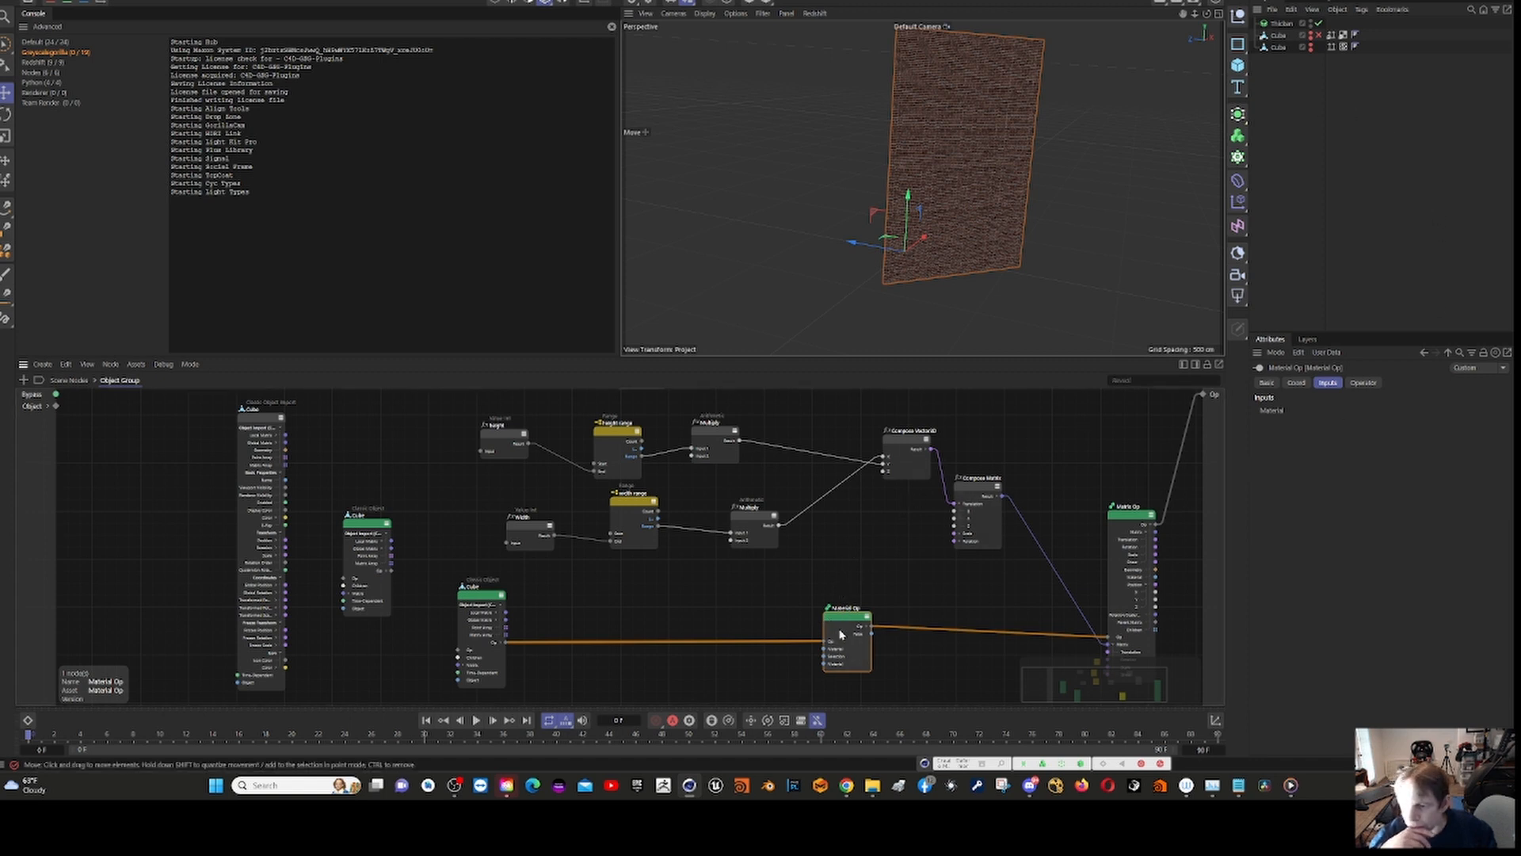
pyautogui.click(1369, 385)
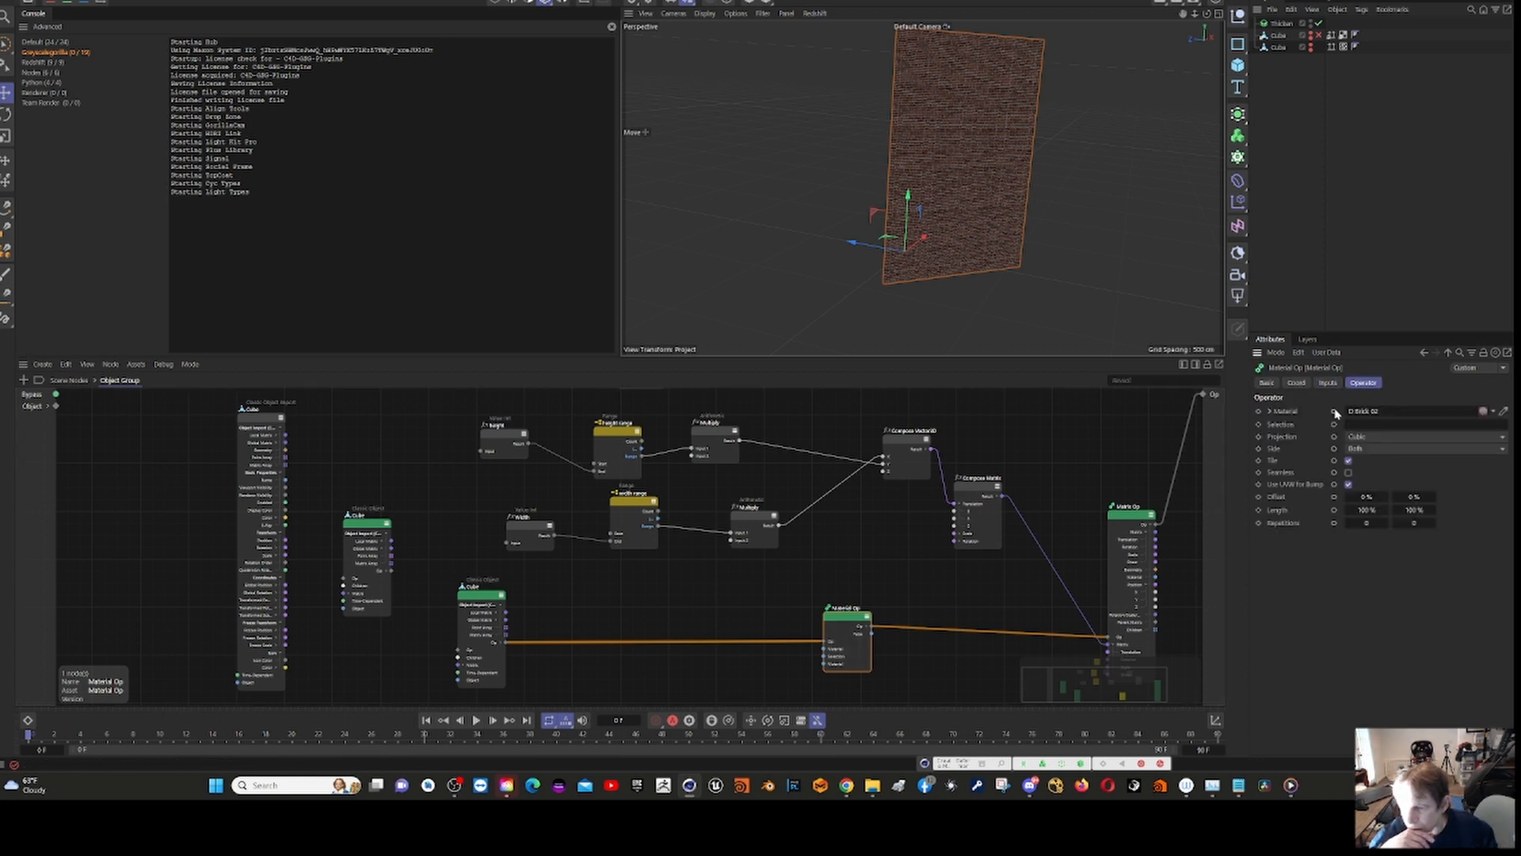
pyautogui.click(1239, 14)
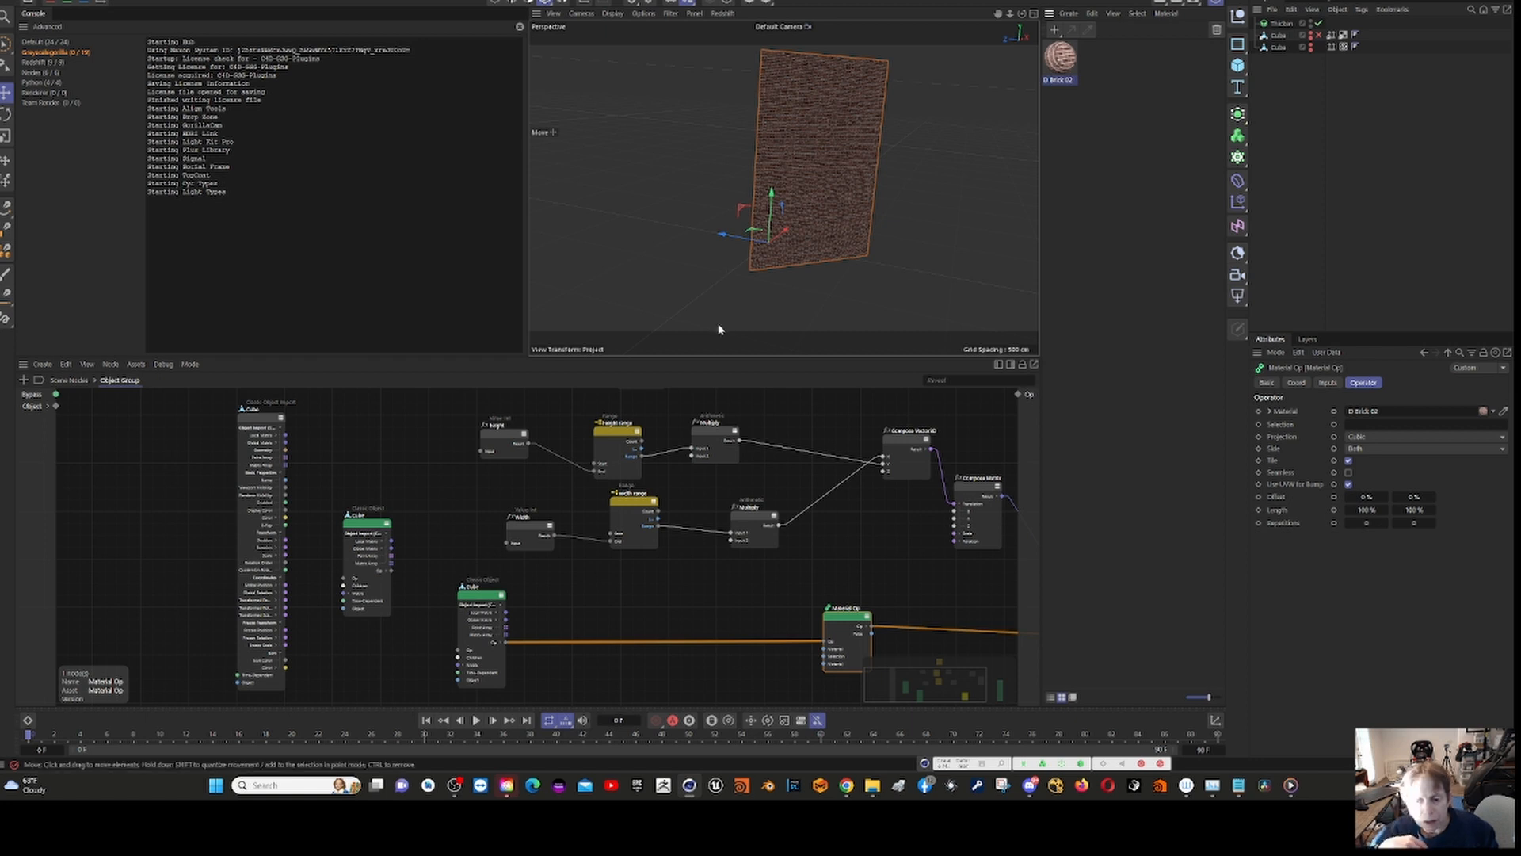
pyautogui.scroll(-4, 791, 582)
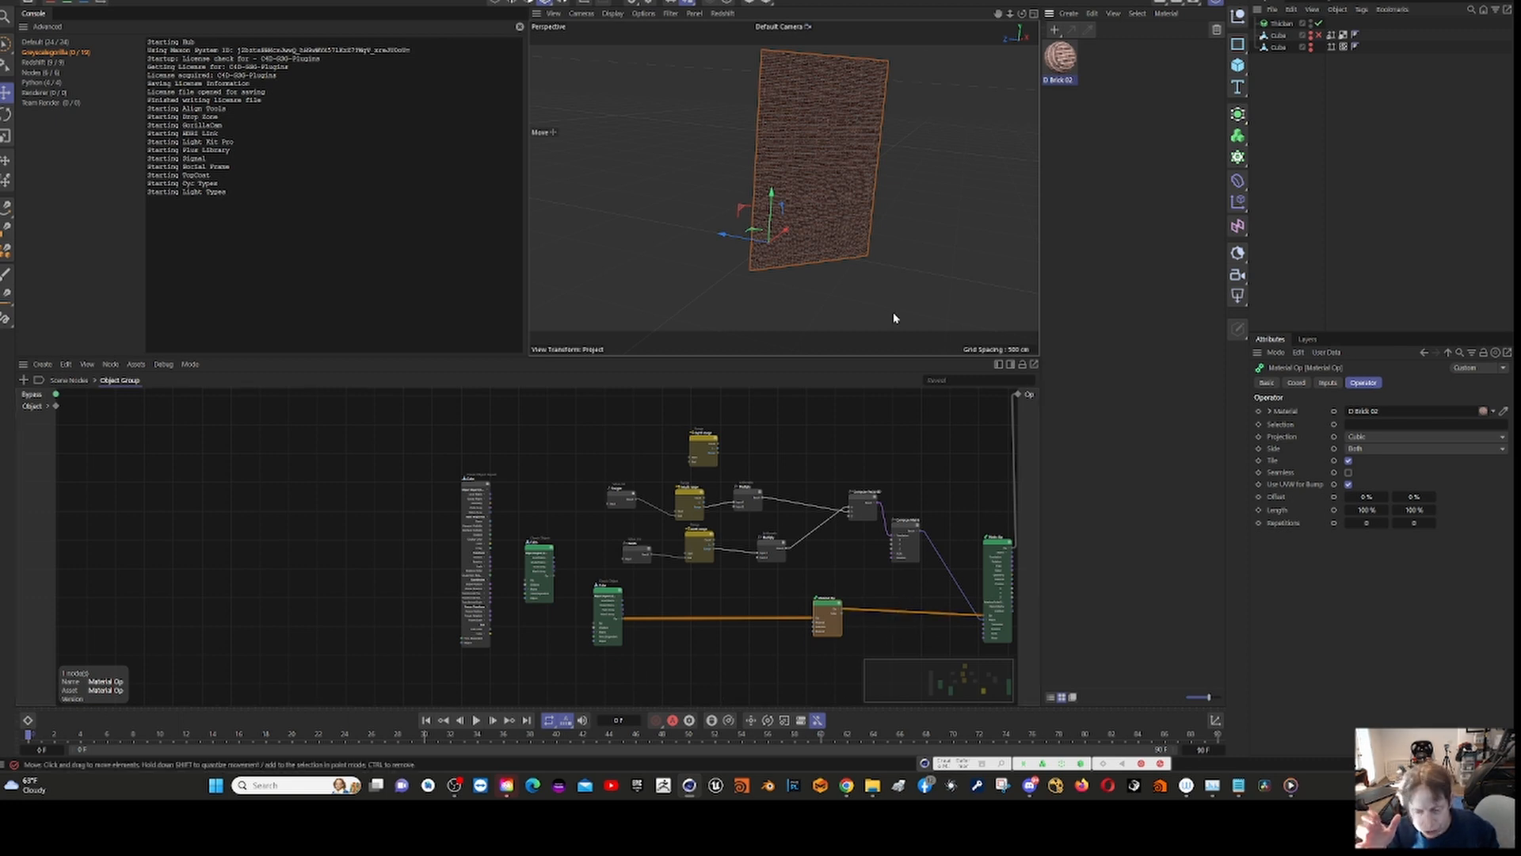
pyautogui.scroll(5, 659, 496)
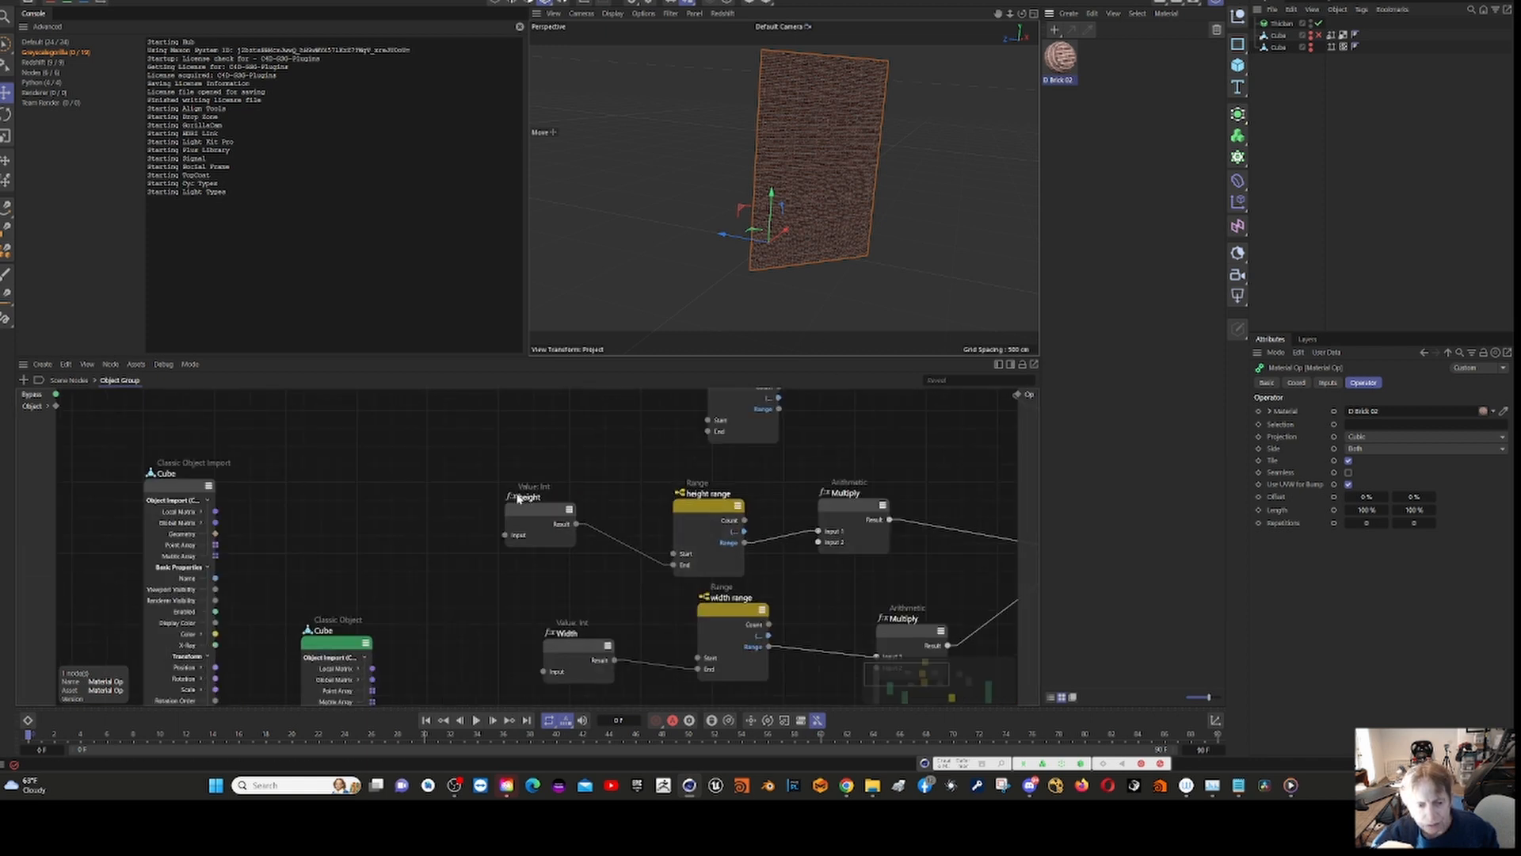
pyautogui.scroll(-5, 521, 436)
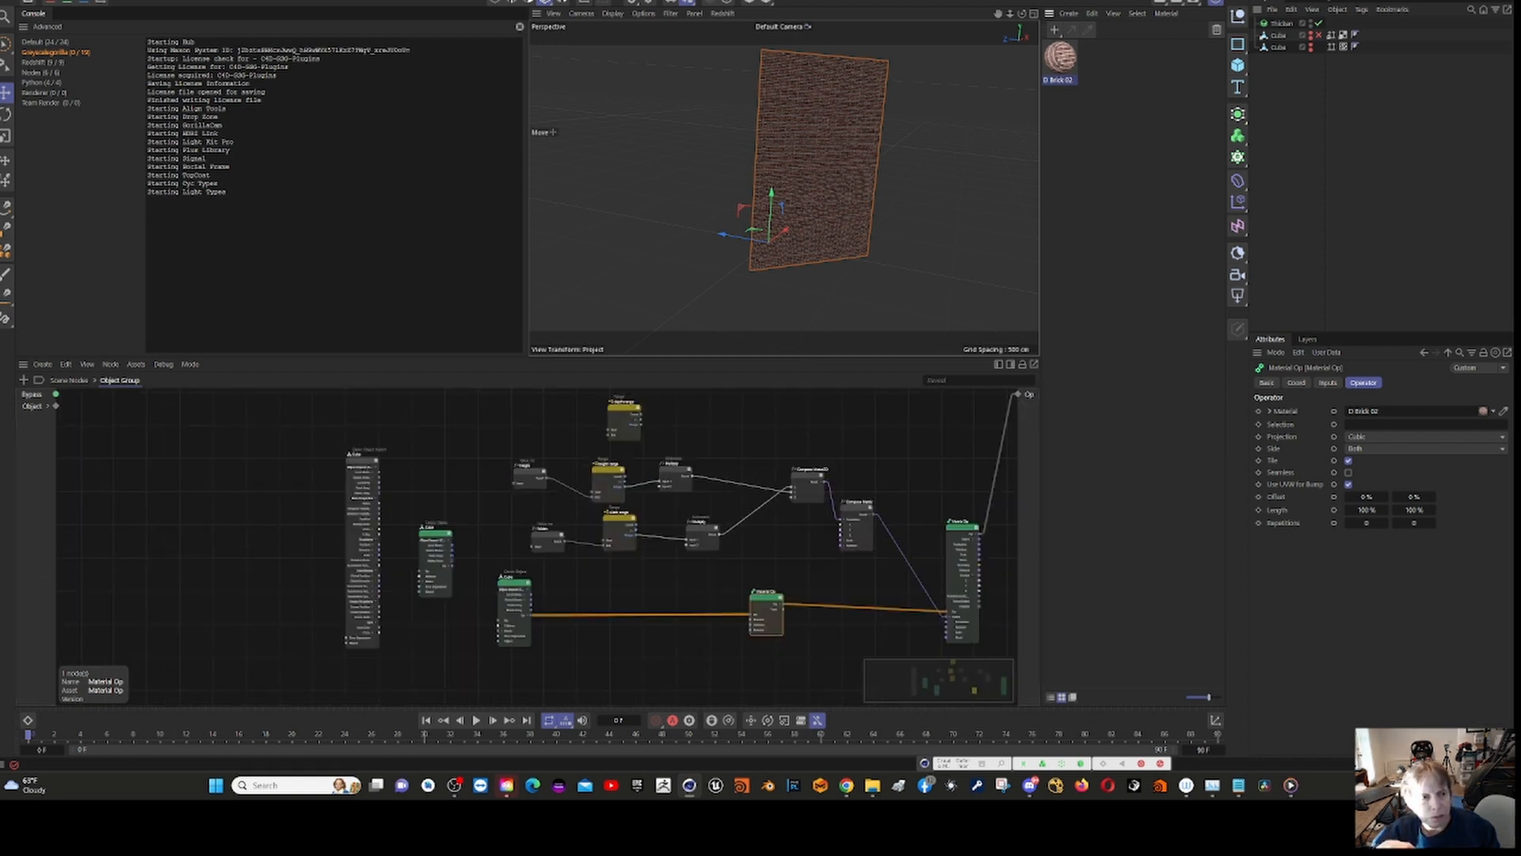
# Step: Create a new project, discard the brick wall project's changes and open the sixth project from the recent files
pyautogui.hotkey('ctrl', 'n')
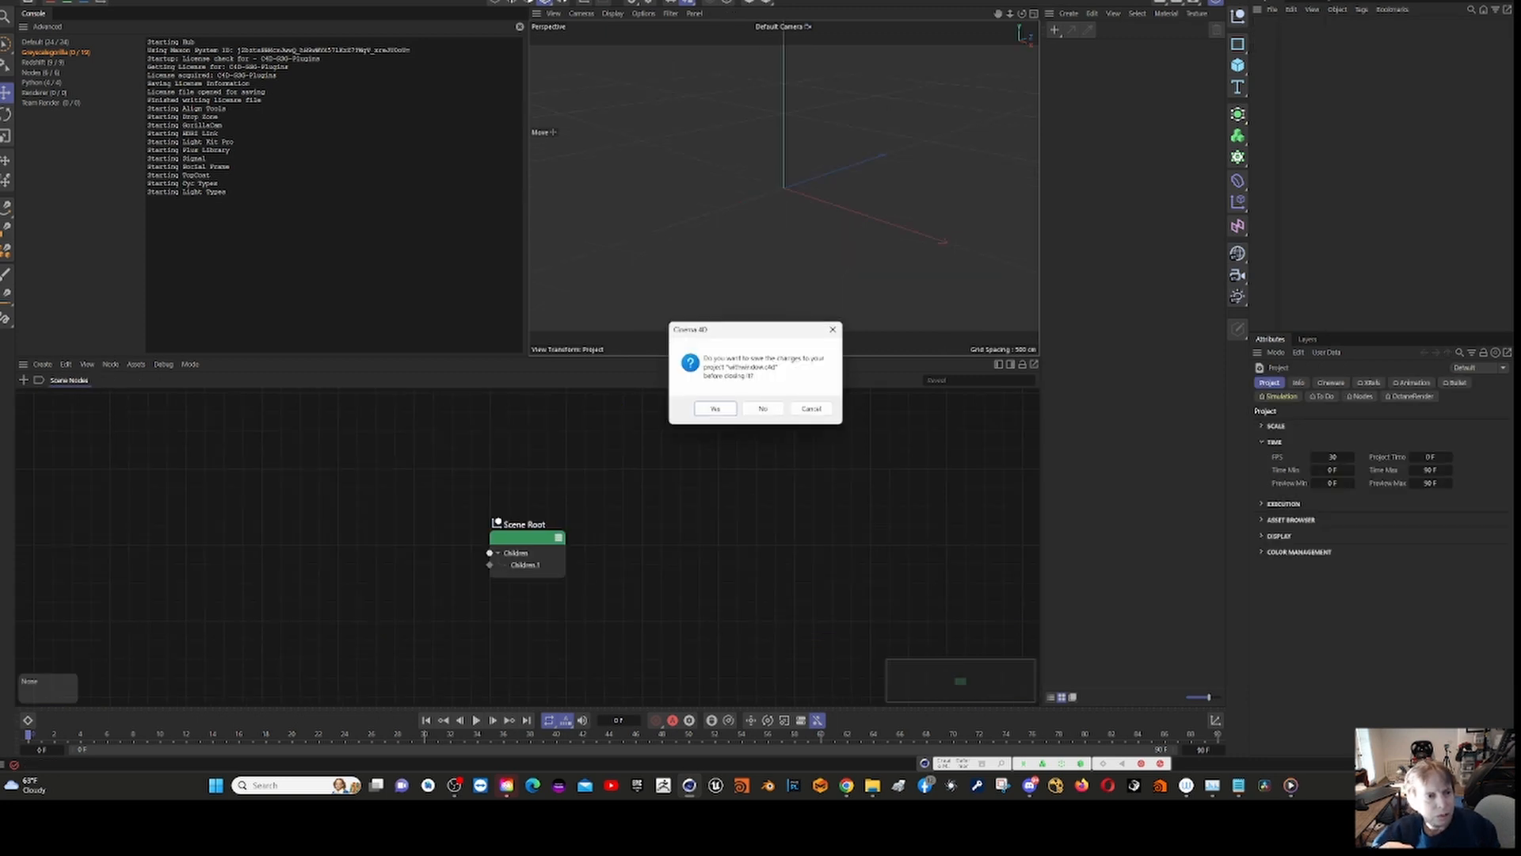
pyautogui.click(765, 410)
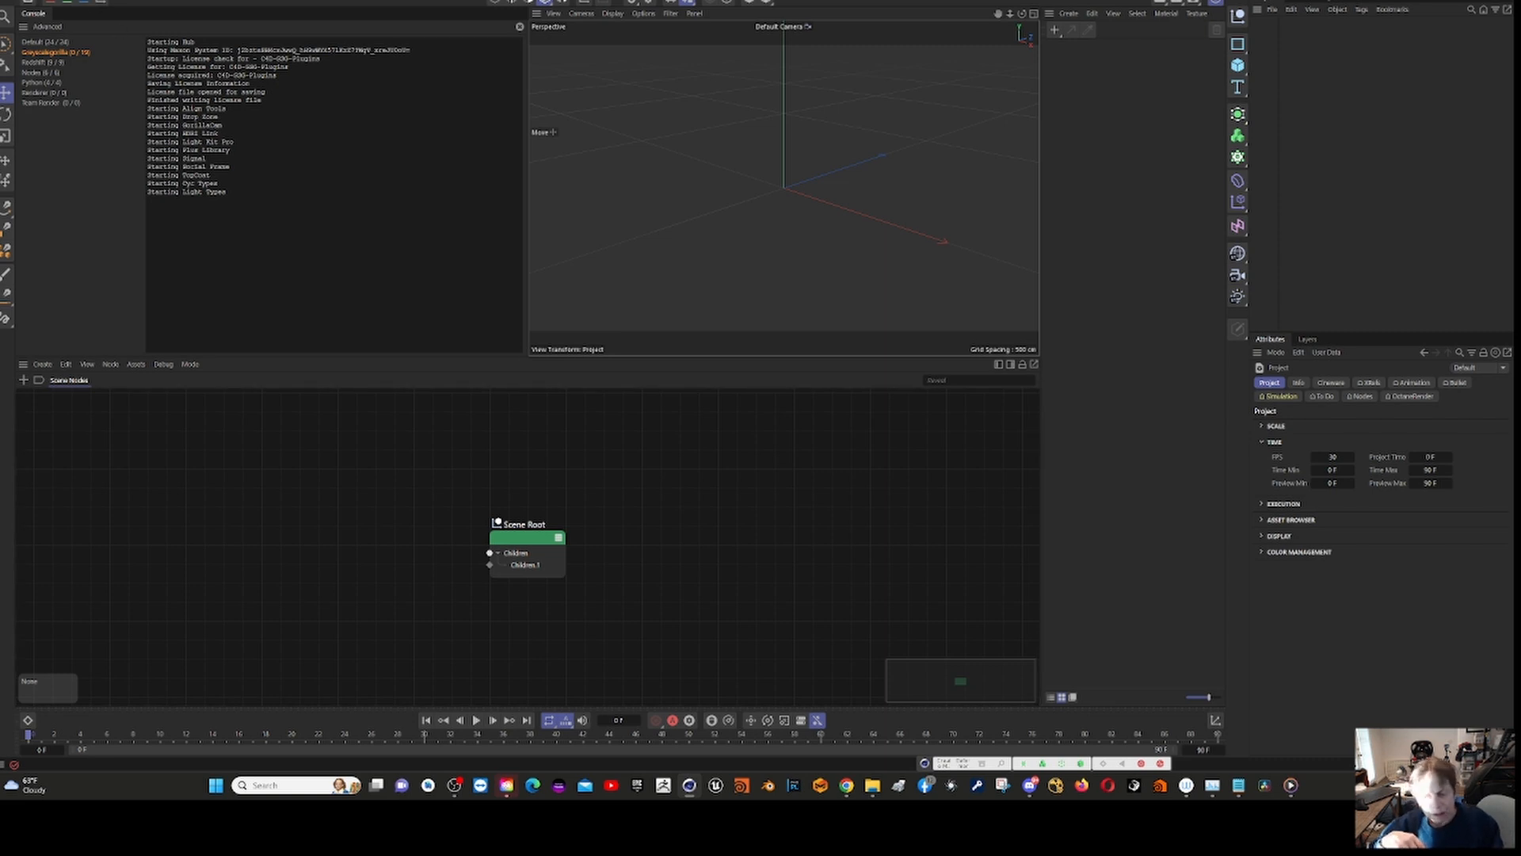
pyautogui.click(32, 8)
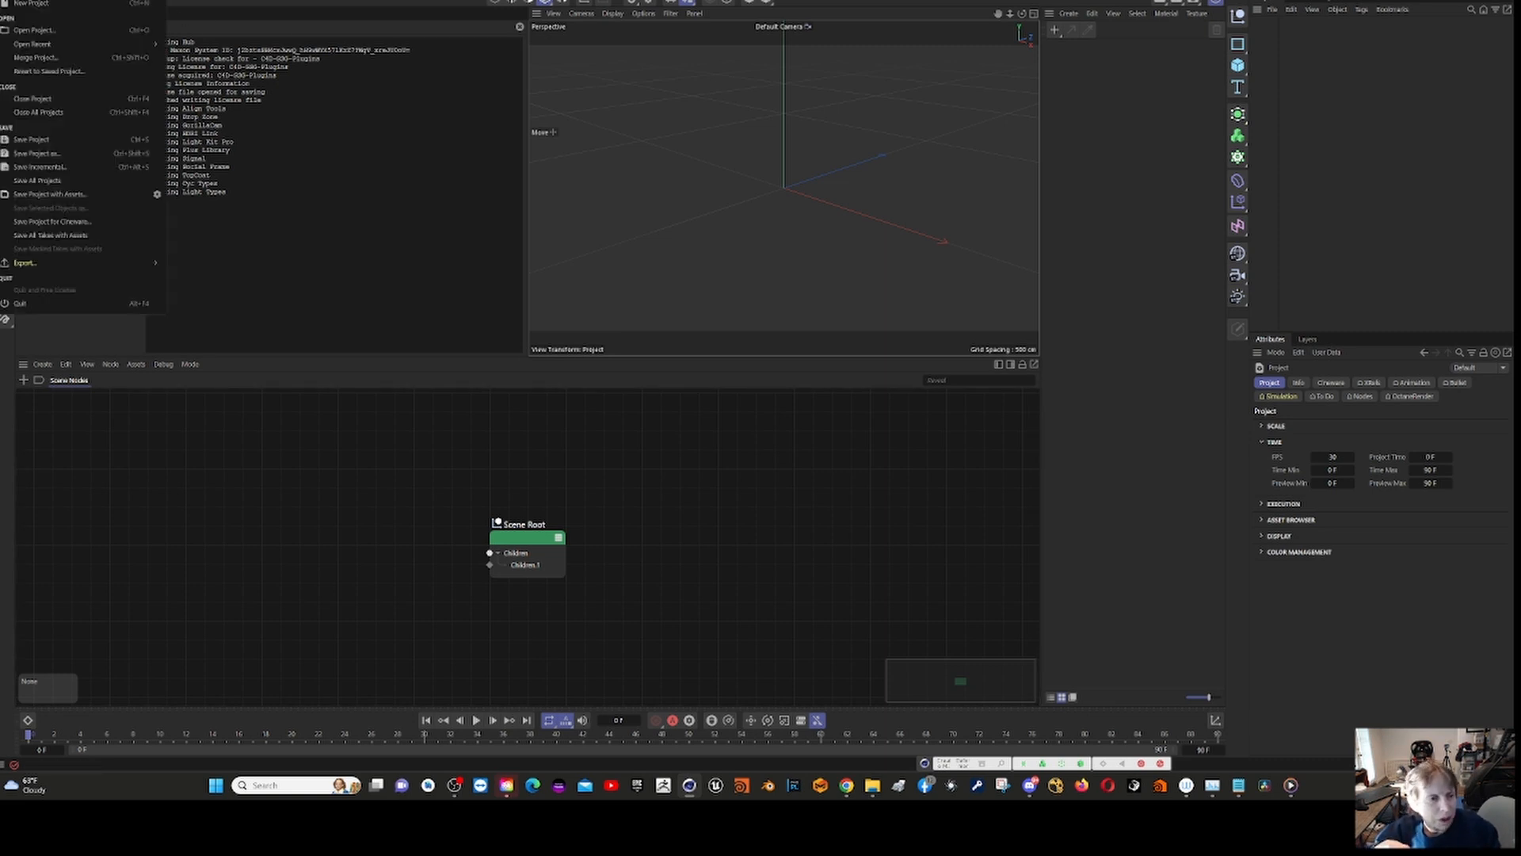
pyautogui.moveTo(6, 1)
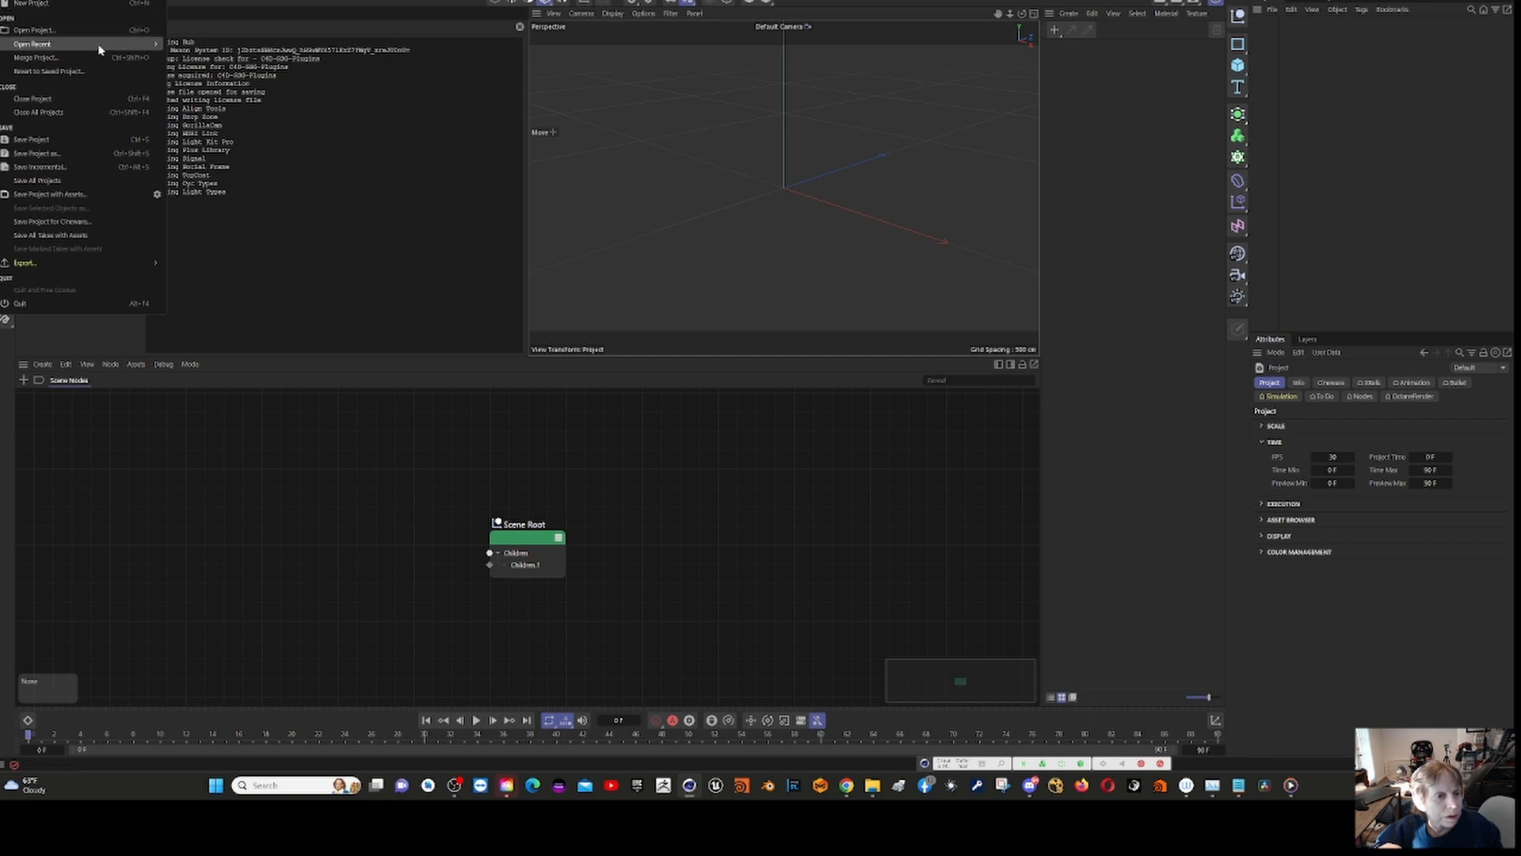
pyautogui.moveTo(110, 48)
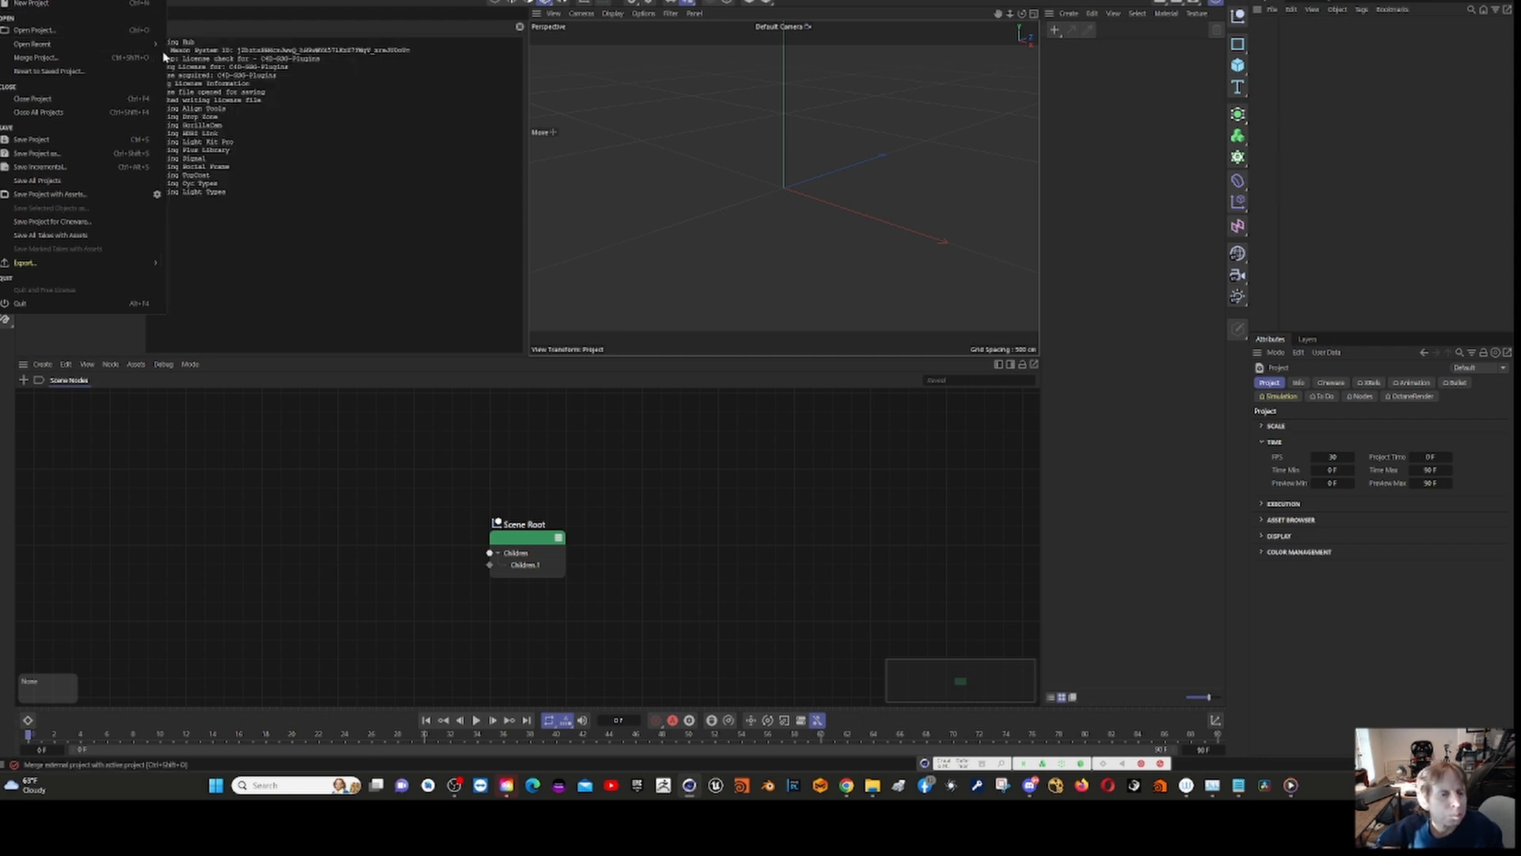
pyautogui.moveTo(156, 49)
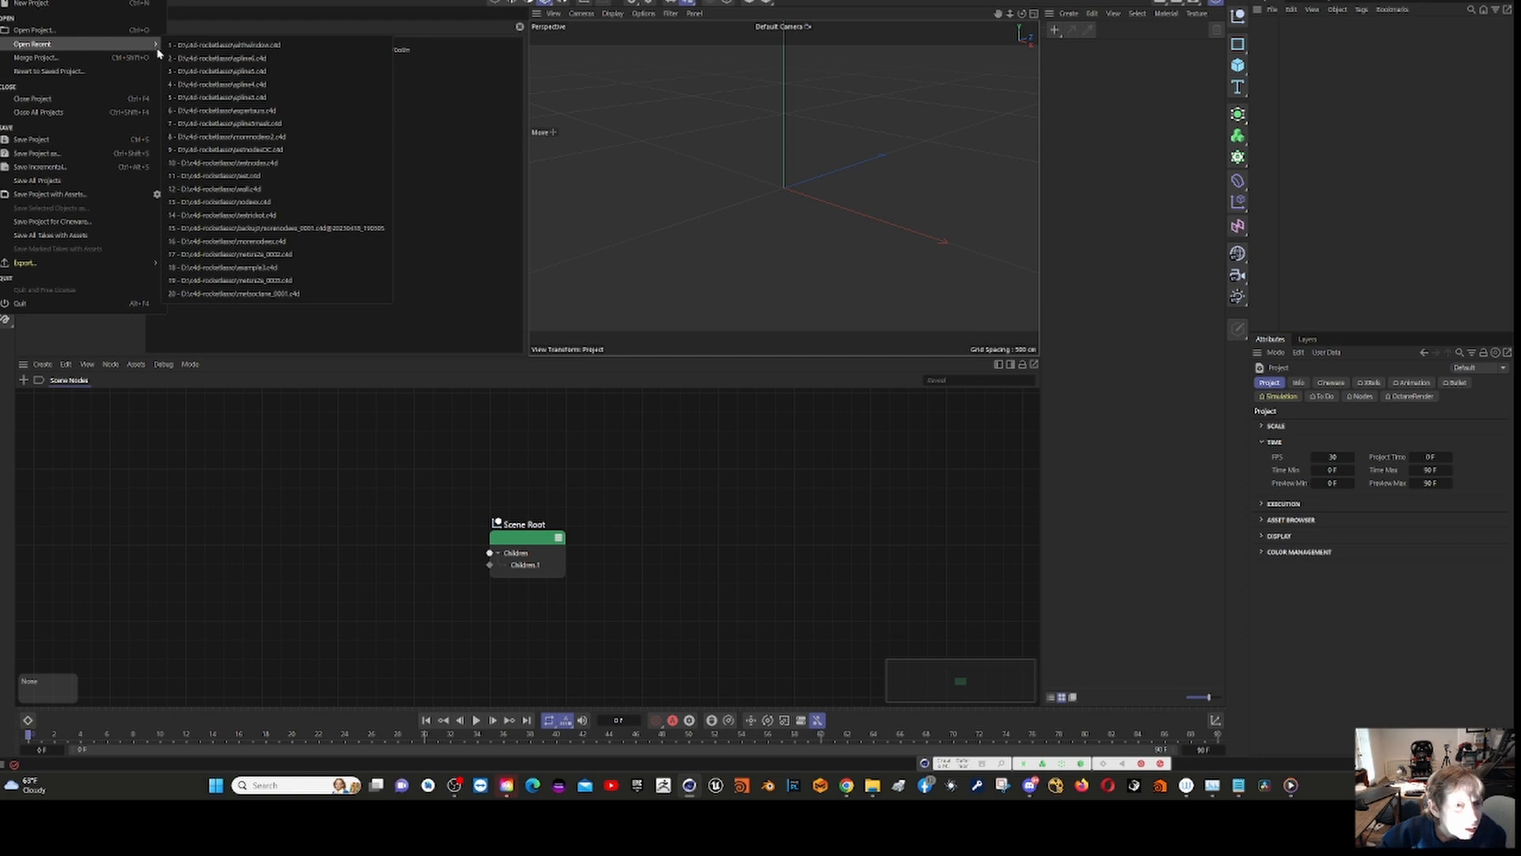
pyautogui.click(222, 112)
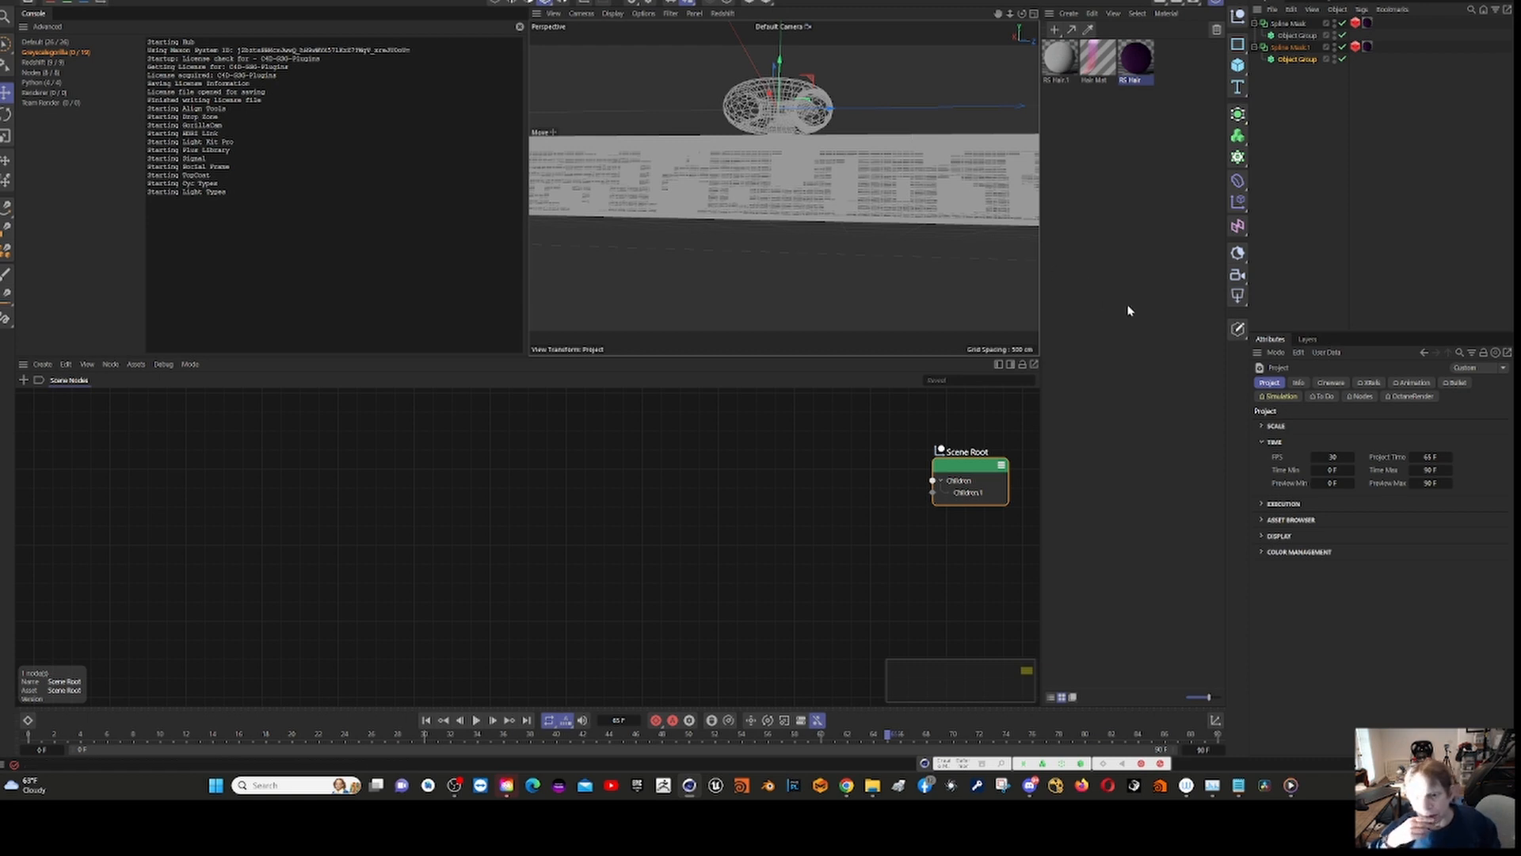
# Step: Play the animation briefly and examine the curve settings of the first Spline Mask's Redshift Object tag
pyautogui.click(476, 721)
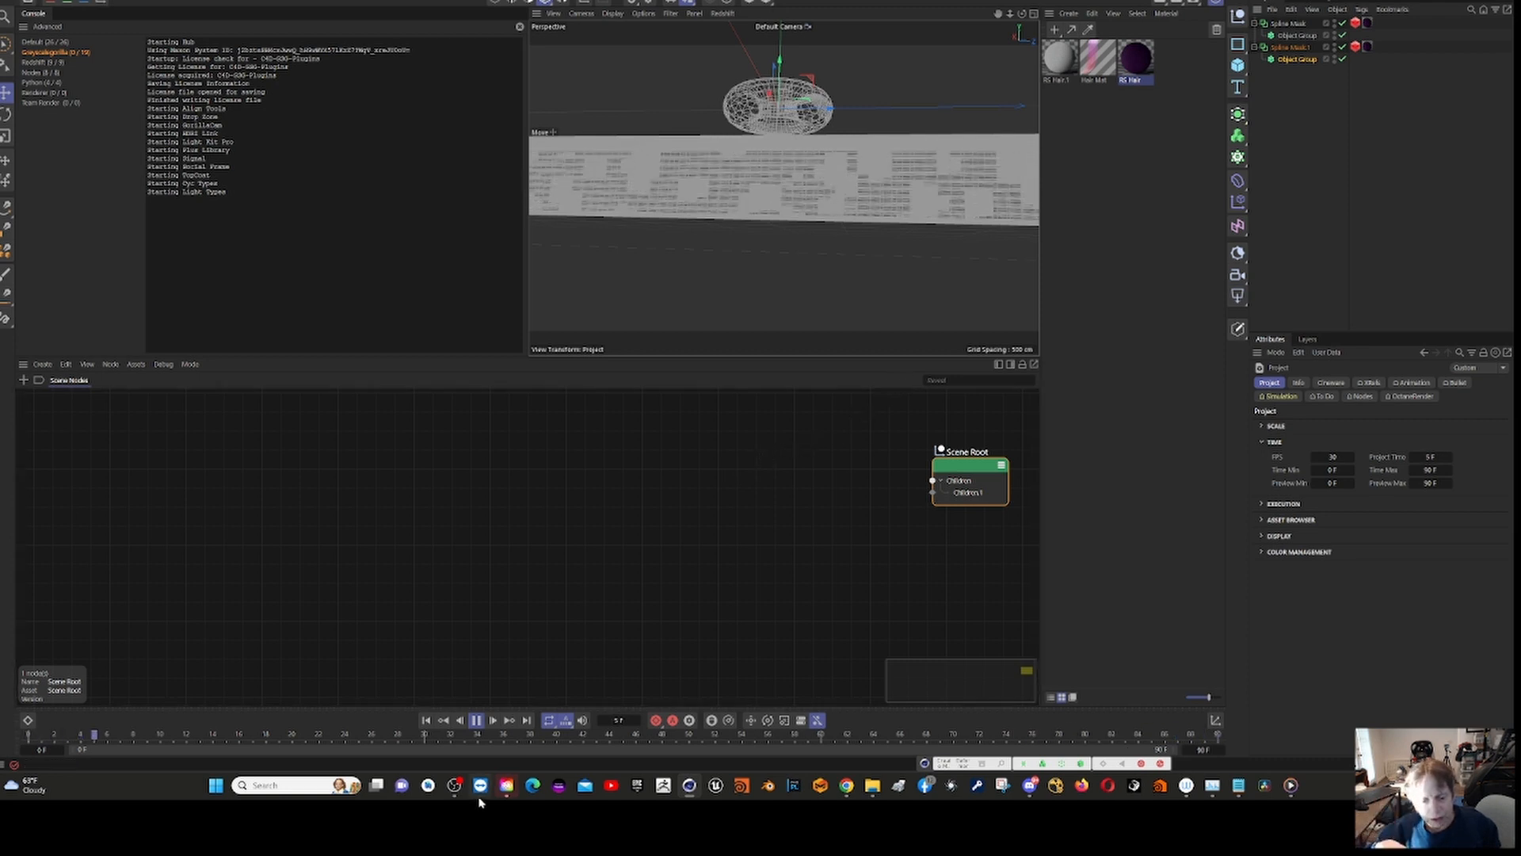
pyautogui.click(476, 721)
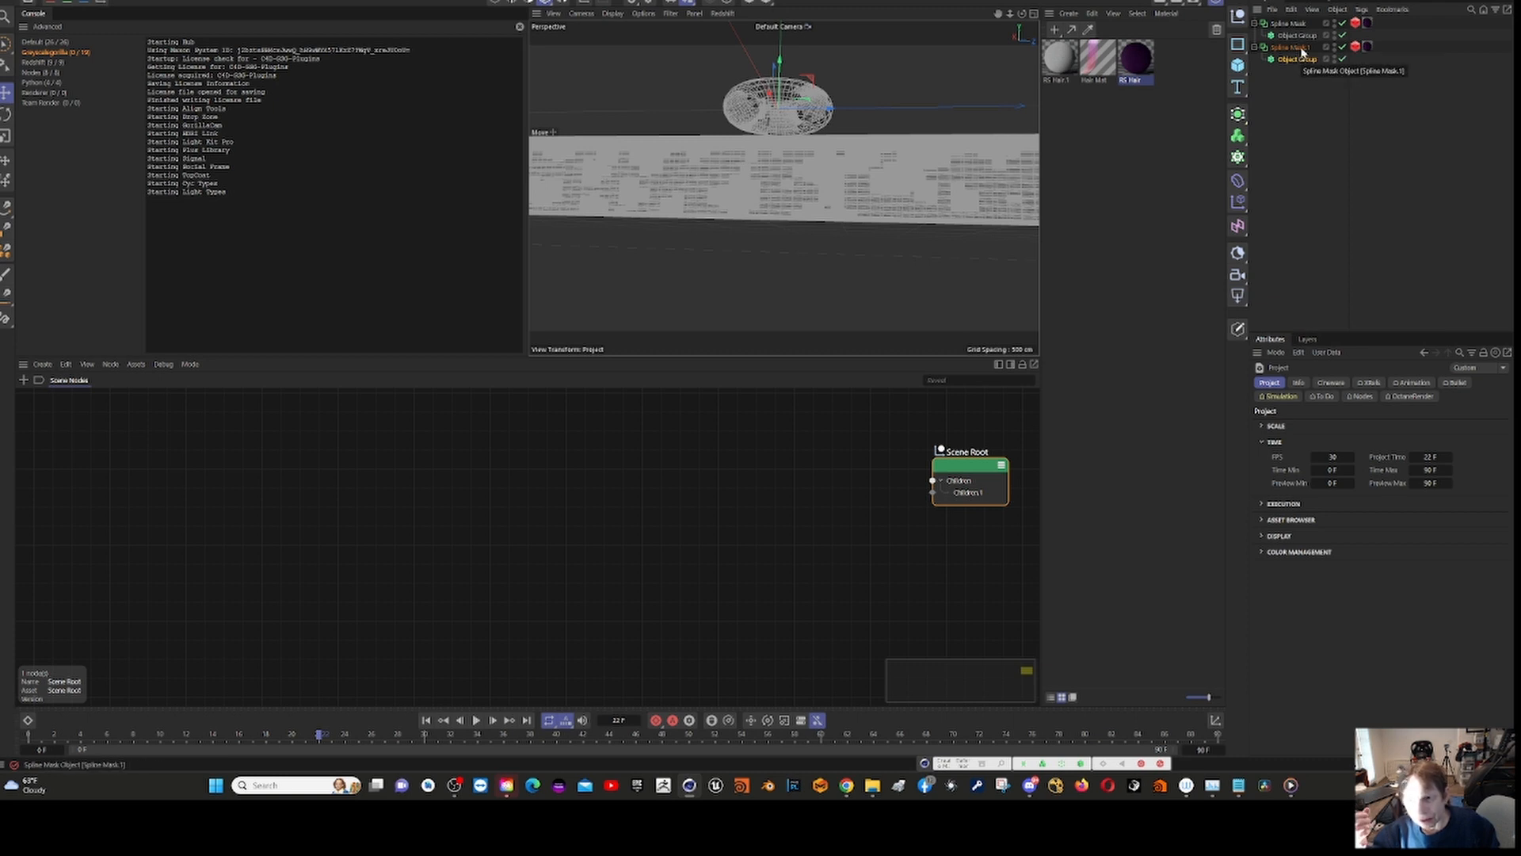
pyautogui.click(1355, 25)
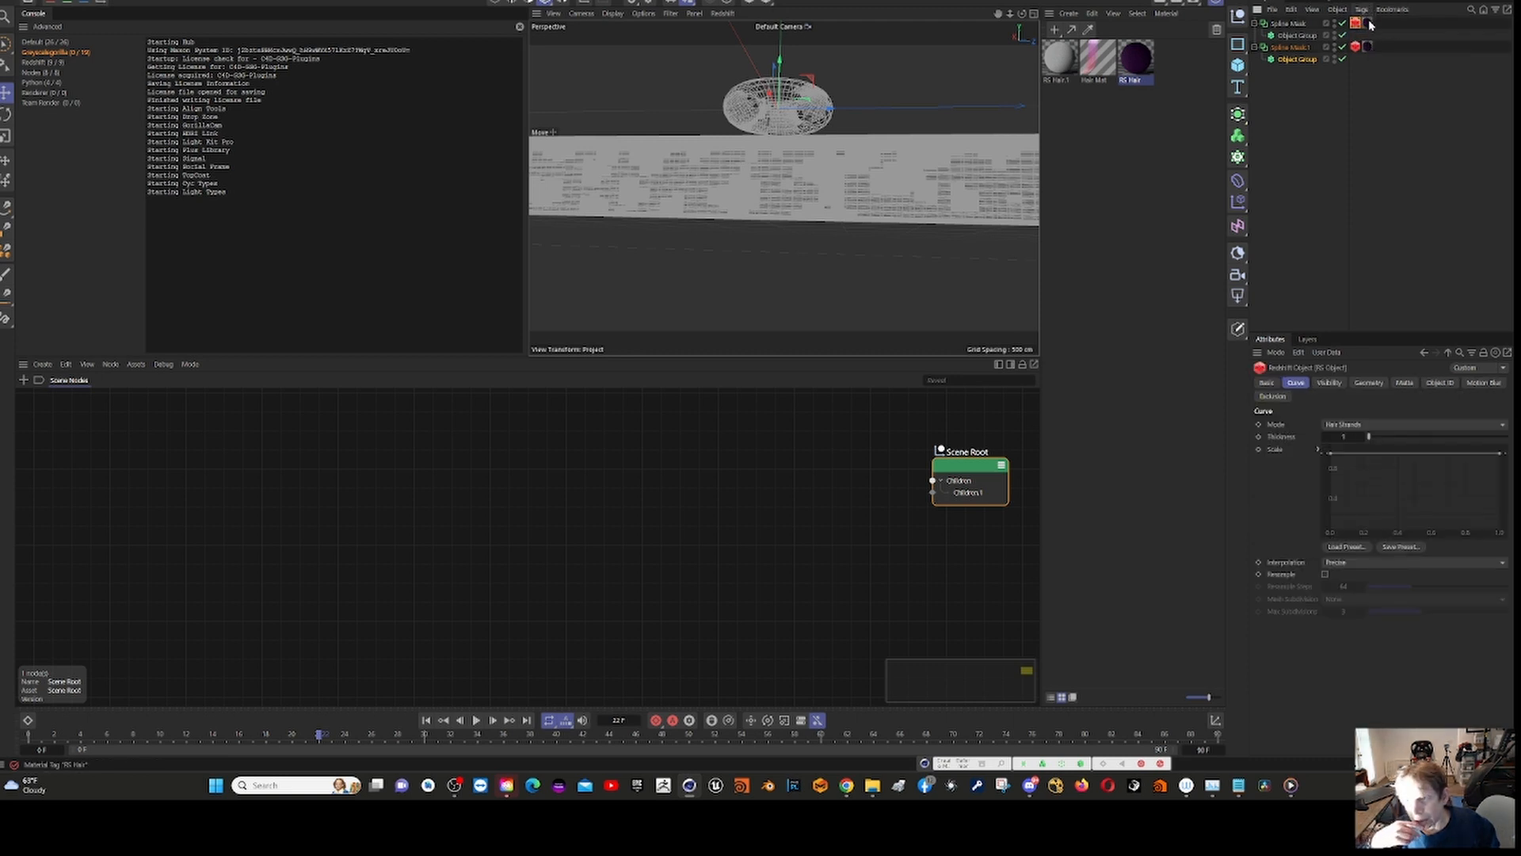
# Step: Compare the first Spline Mask's RS Hair material tag with the curve settings of its Redshift Object tag
pyautogui.click(1369, 24)
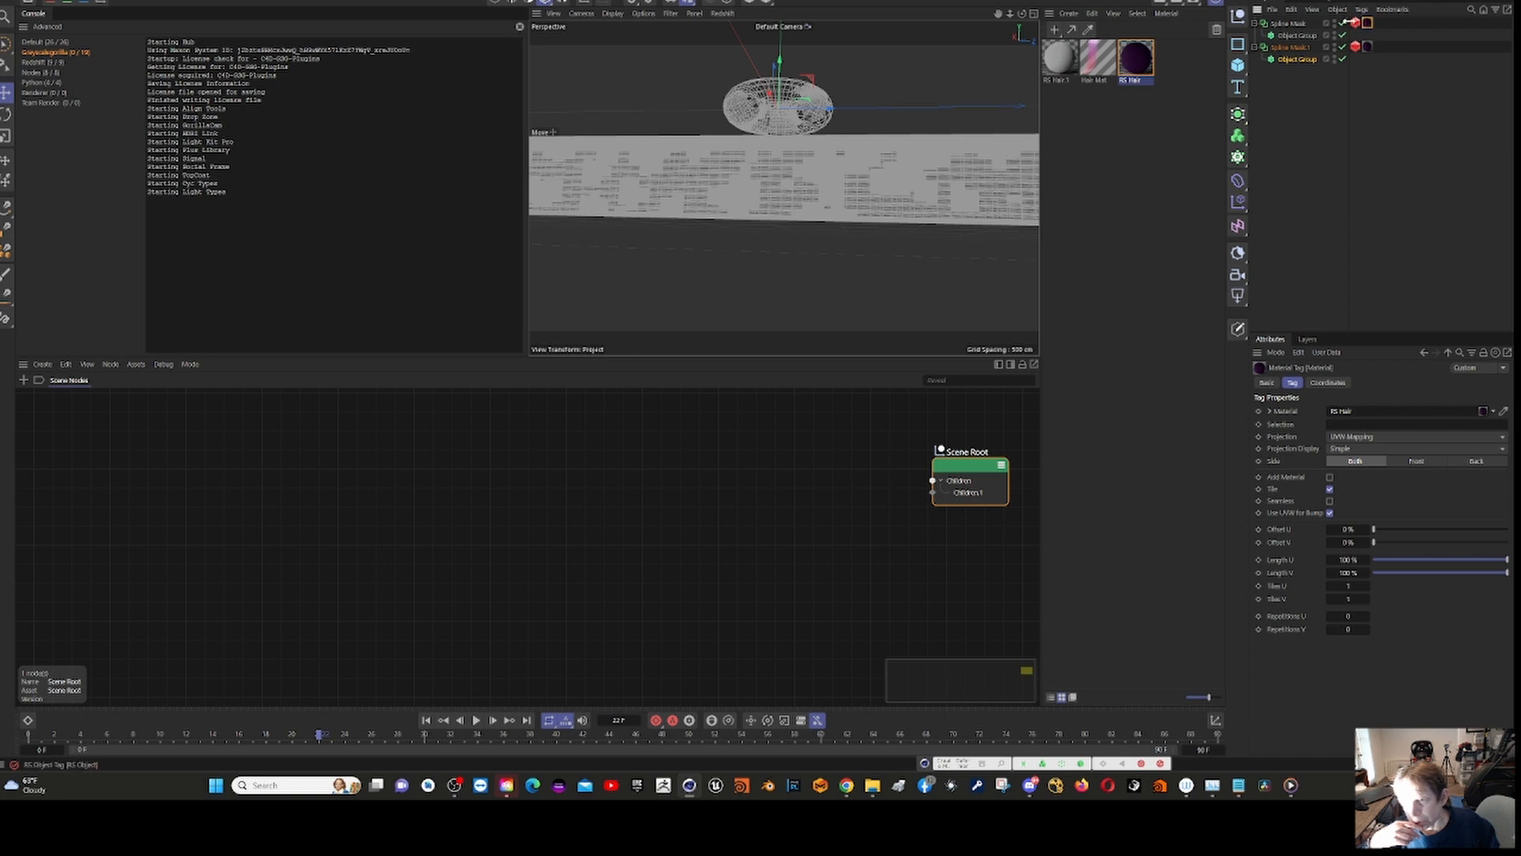
pyautogui.click(1356, 24)
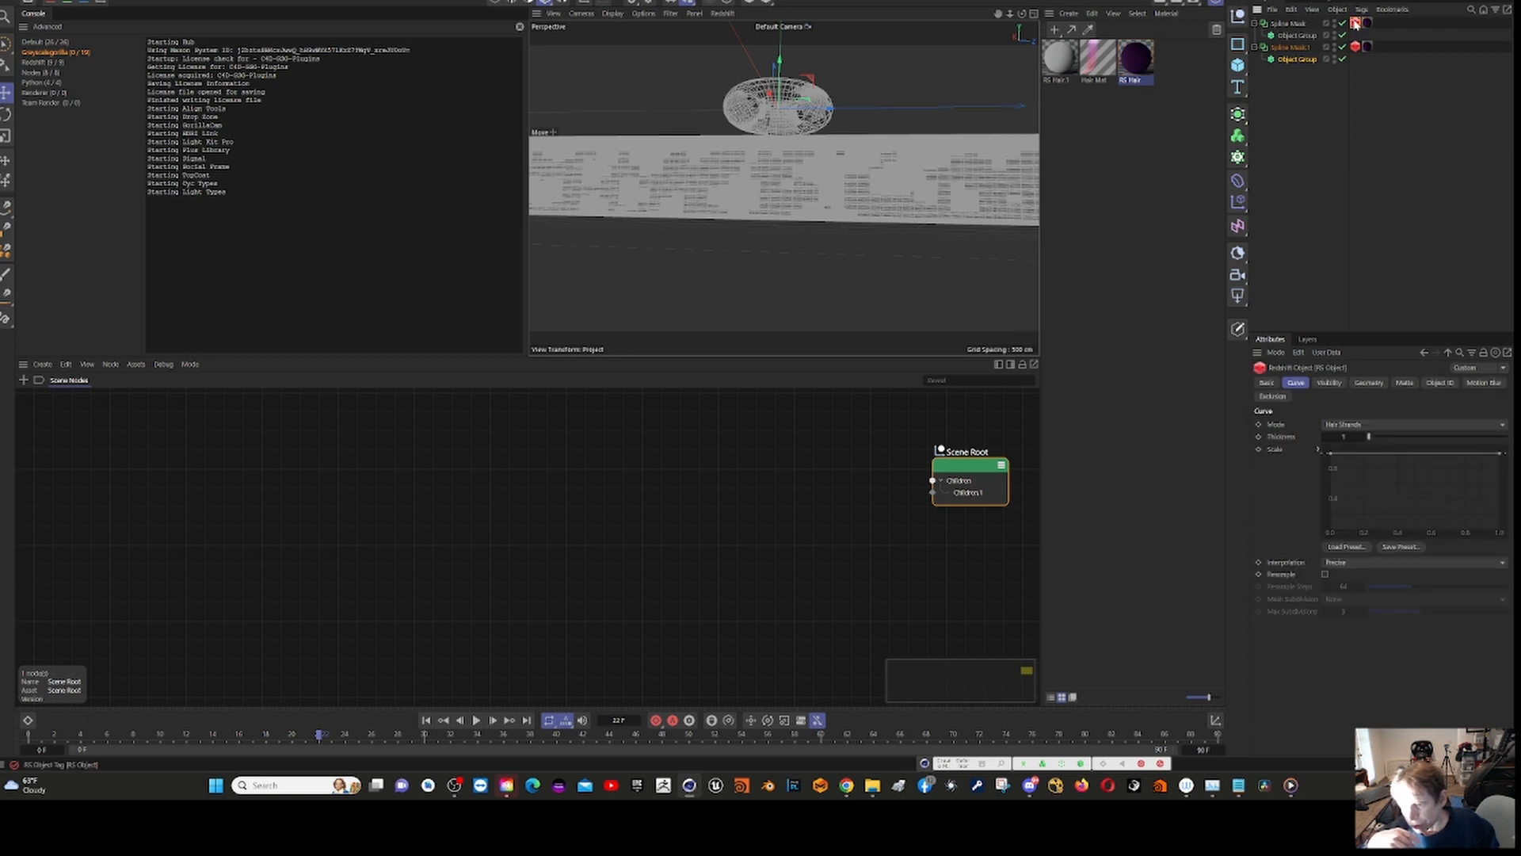
pyautogui.click(1329, 384)
pyautogui.click(1295, 381)
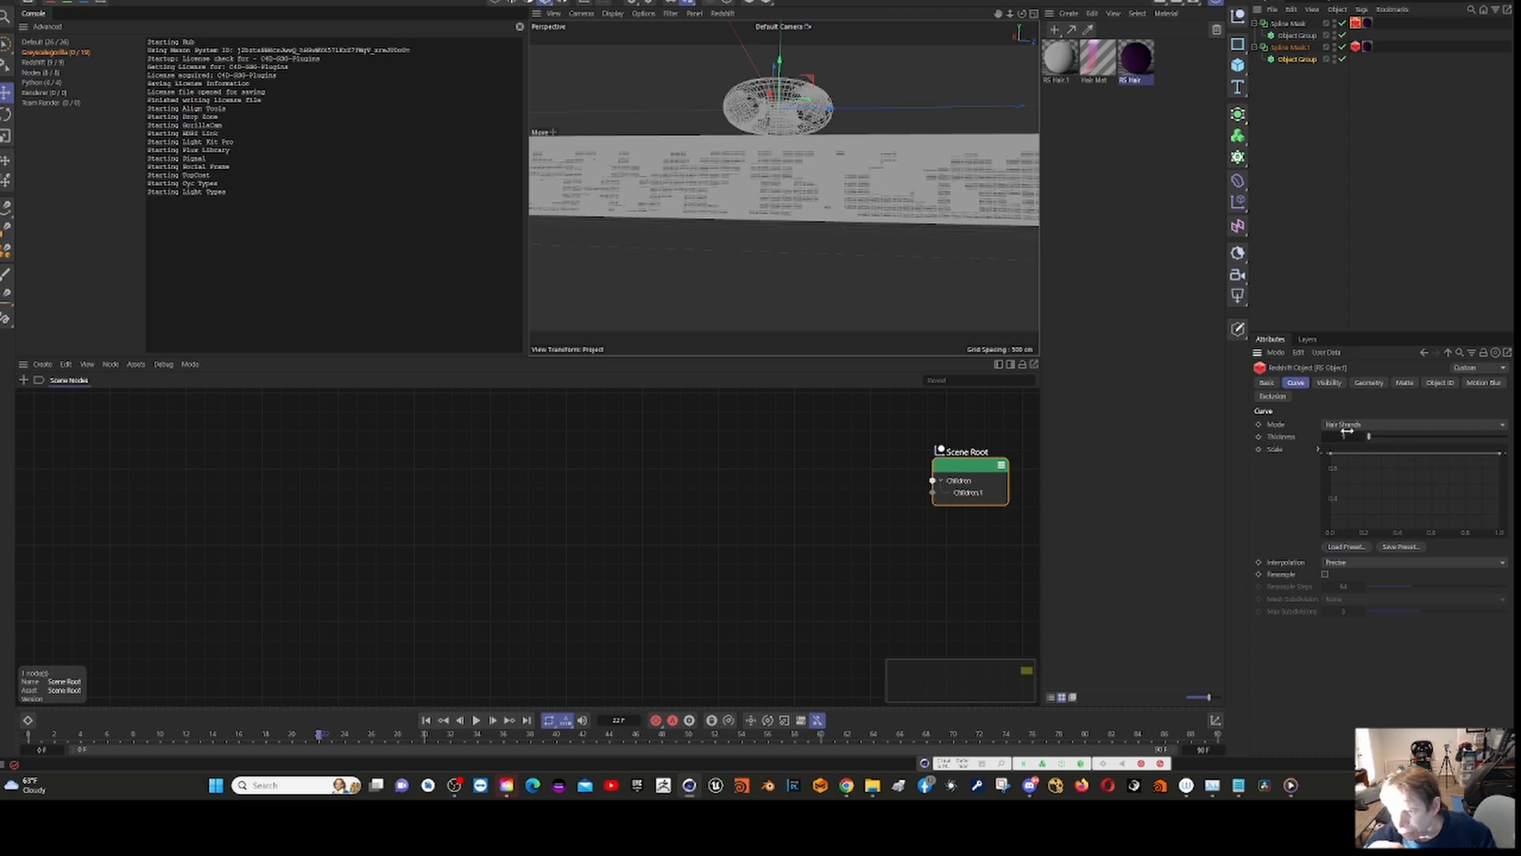
pyautogui.click(1369, 24)
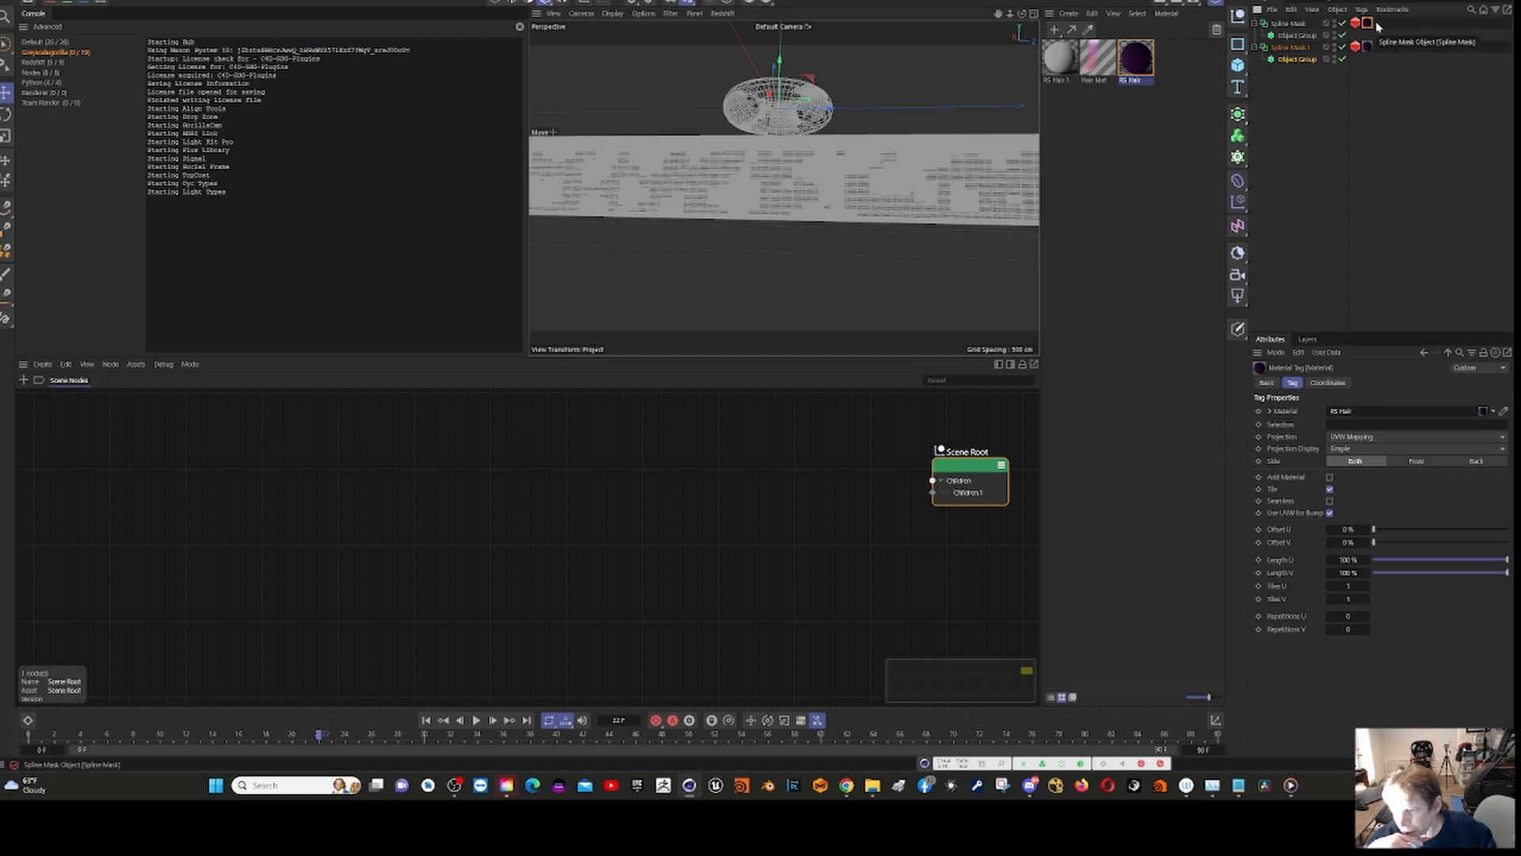
# Step: Examine the RS Hair material's reflection, diffuse and transmission settings in an enlarged shader graph window, then close it
pyautogui.click(1137, 53)
pyautogui.doubleClick(1137, 53)
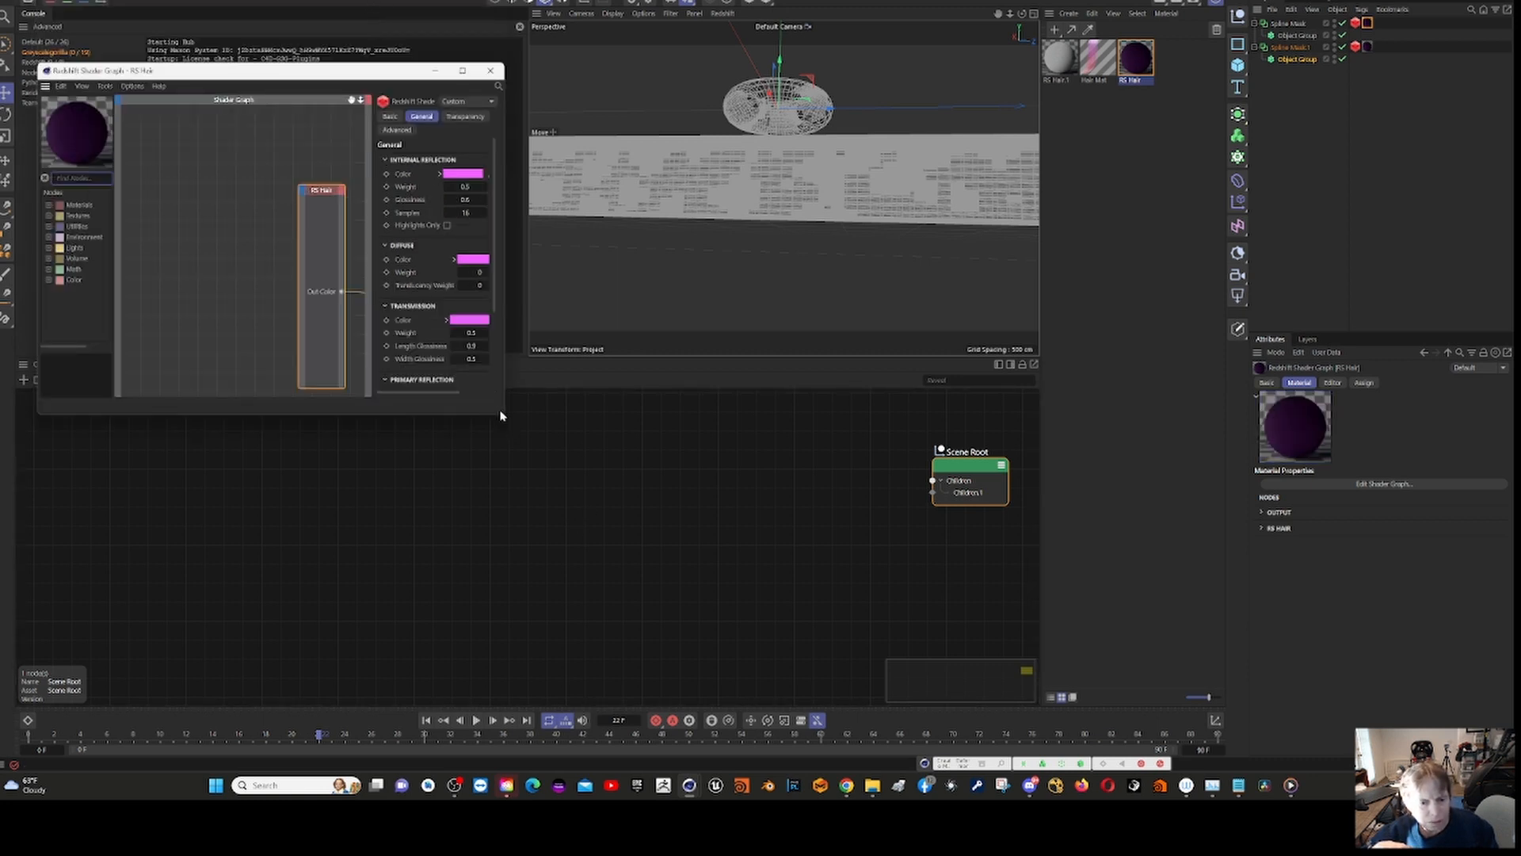
pyautogui.moveTo(502, 415); pyautogui.dragTo(1141, 646)
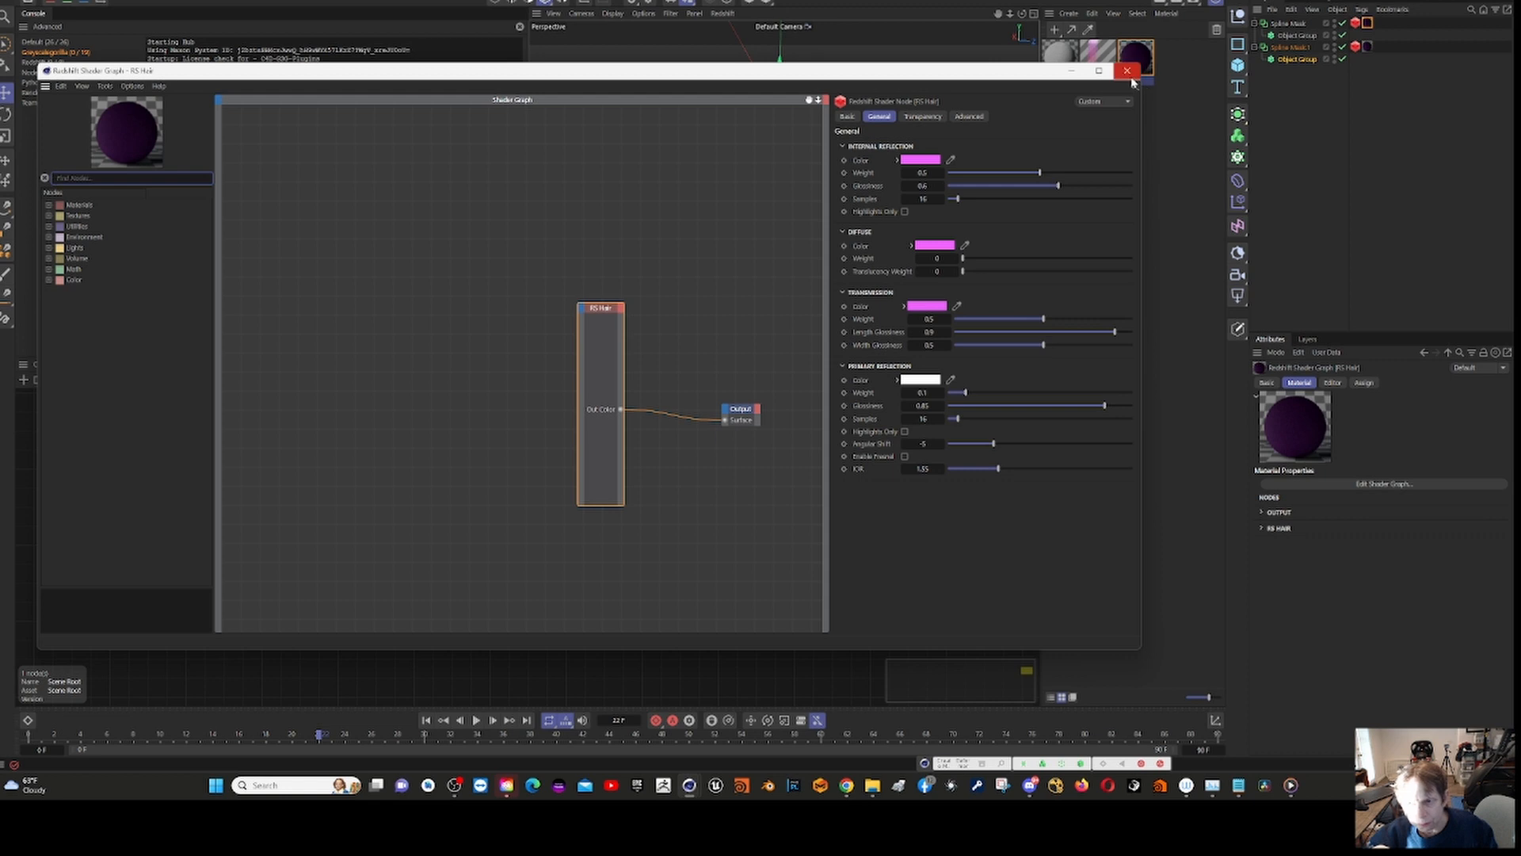
pyautogui.click(1127, 71)
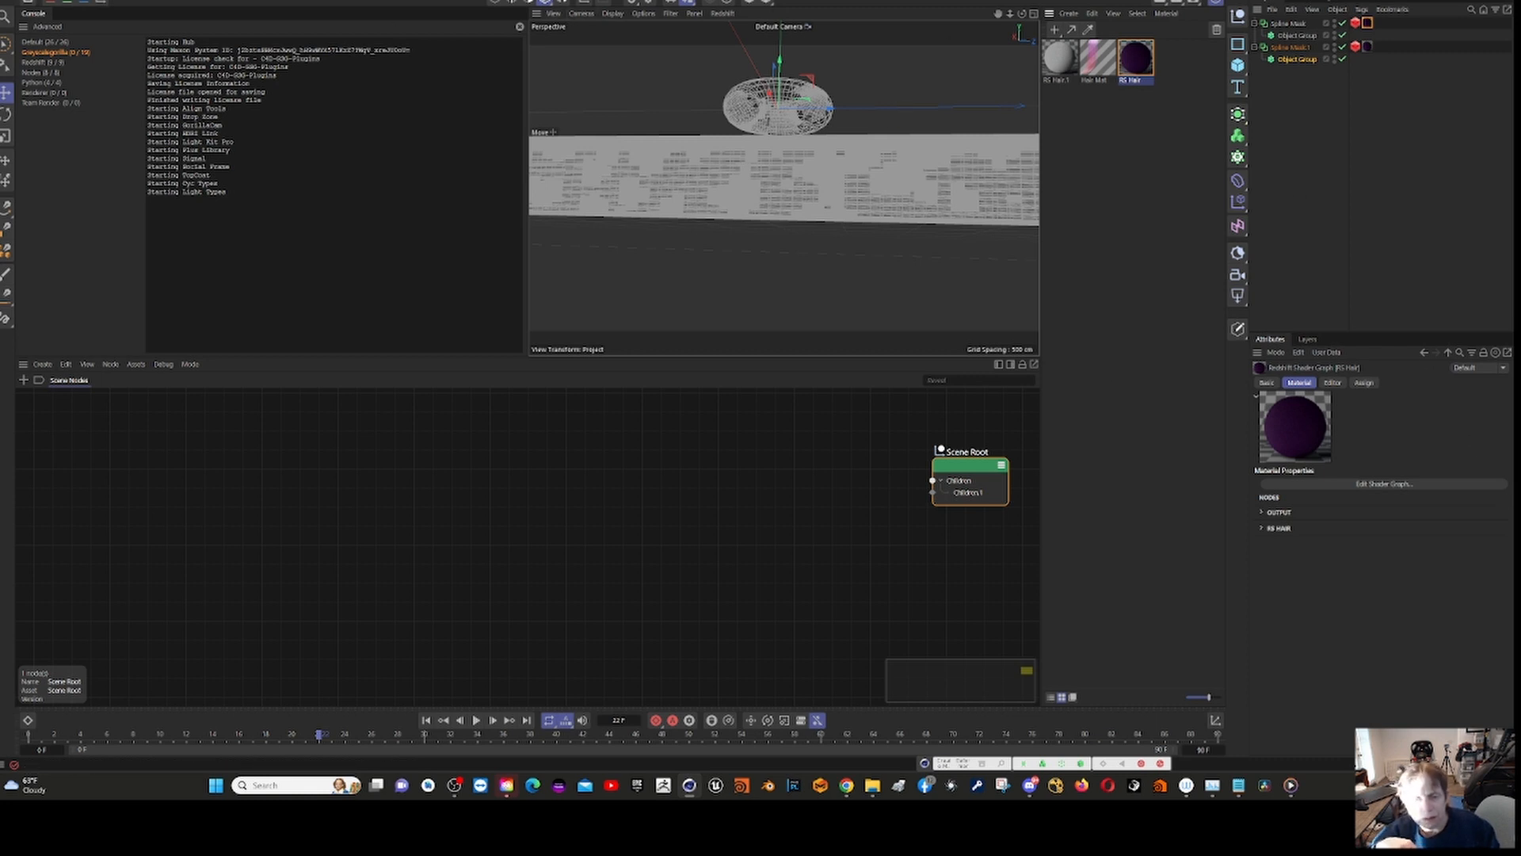
# Step: Render the spline hair scene in the Redshift RenderView and enlarge the render window
pyautogui.click(549, 0)
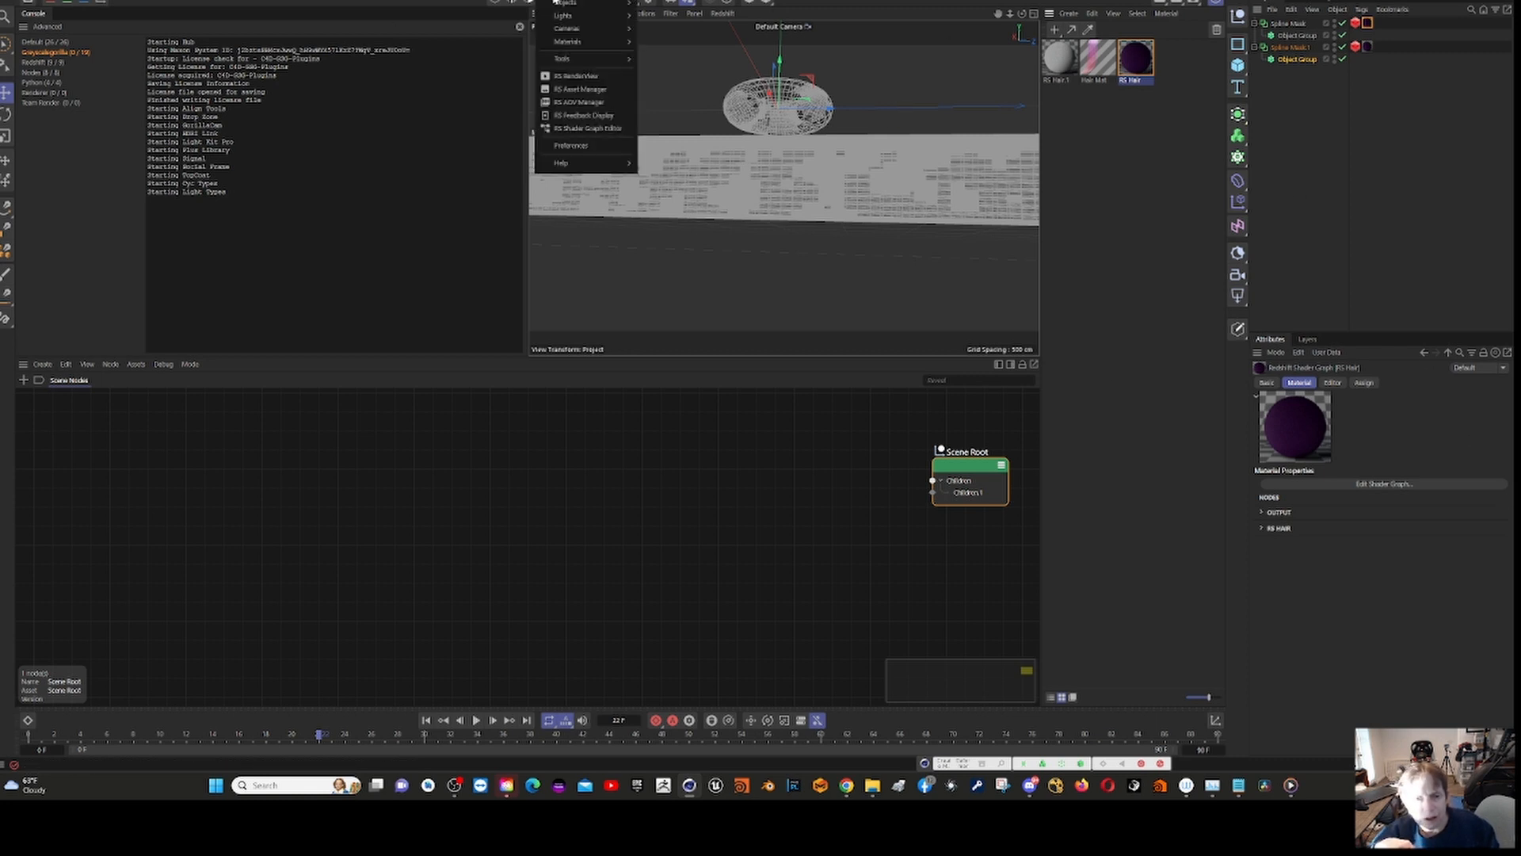
pyautogui.click(591, 77)
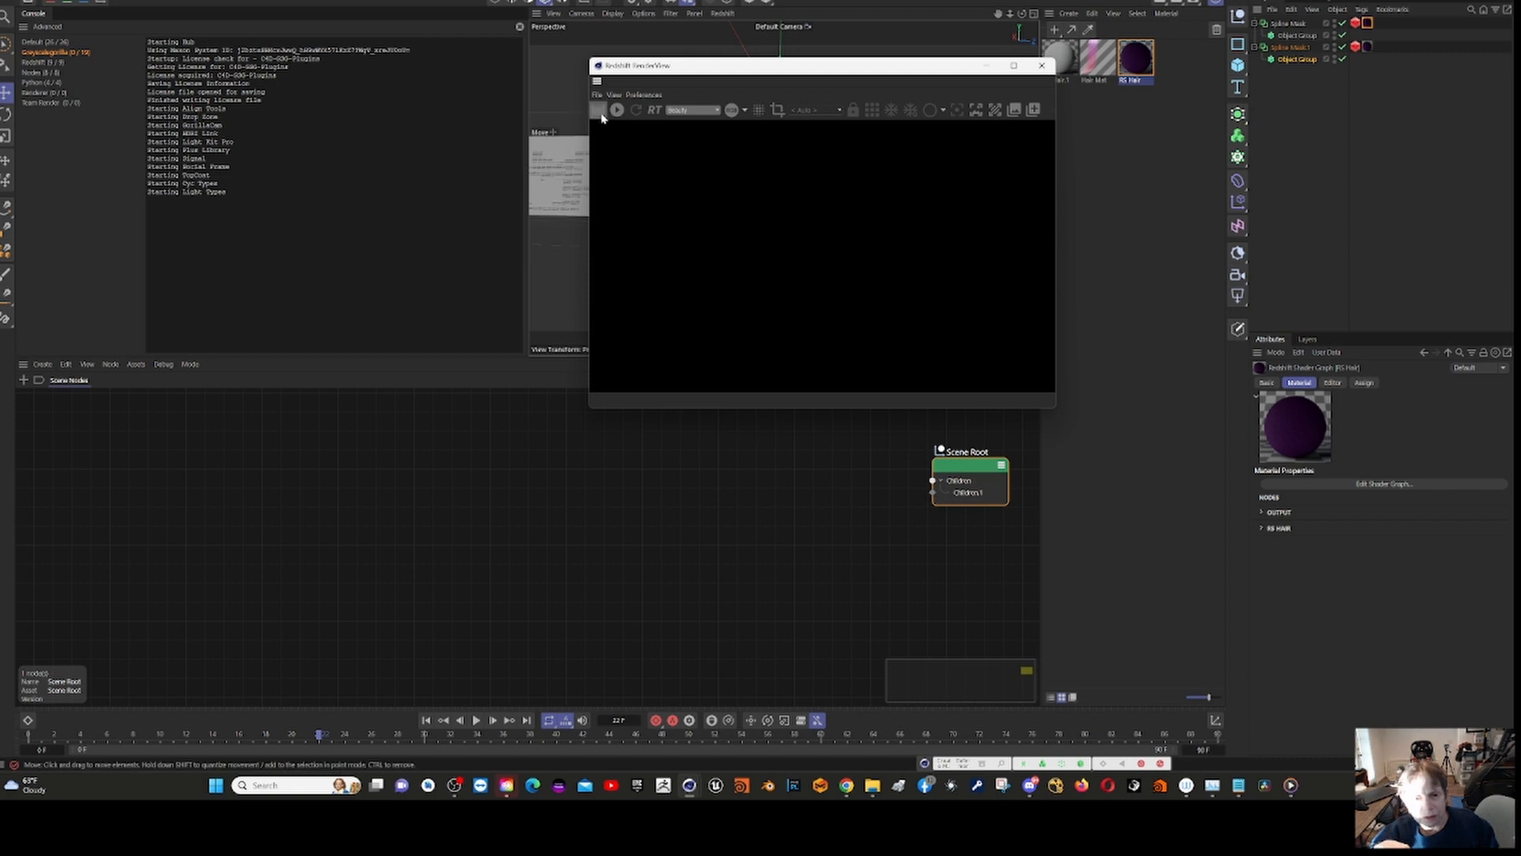
pyautogui.click(603, 114)
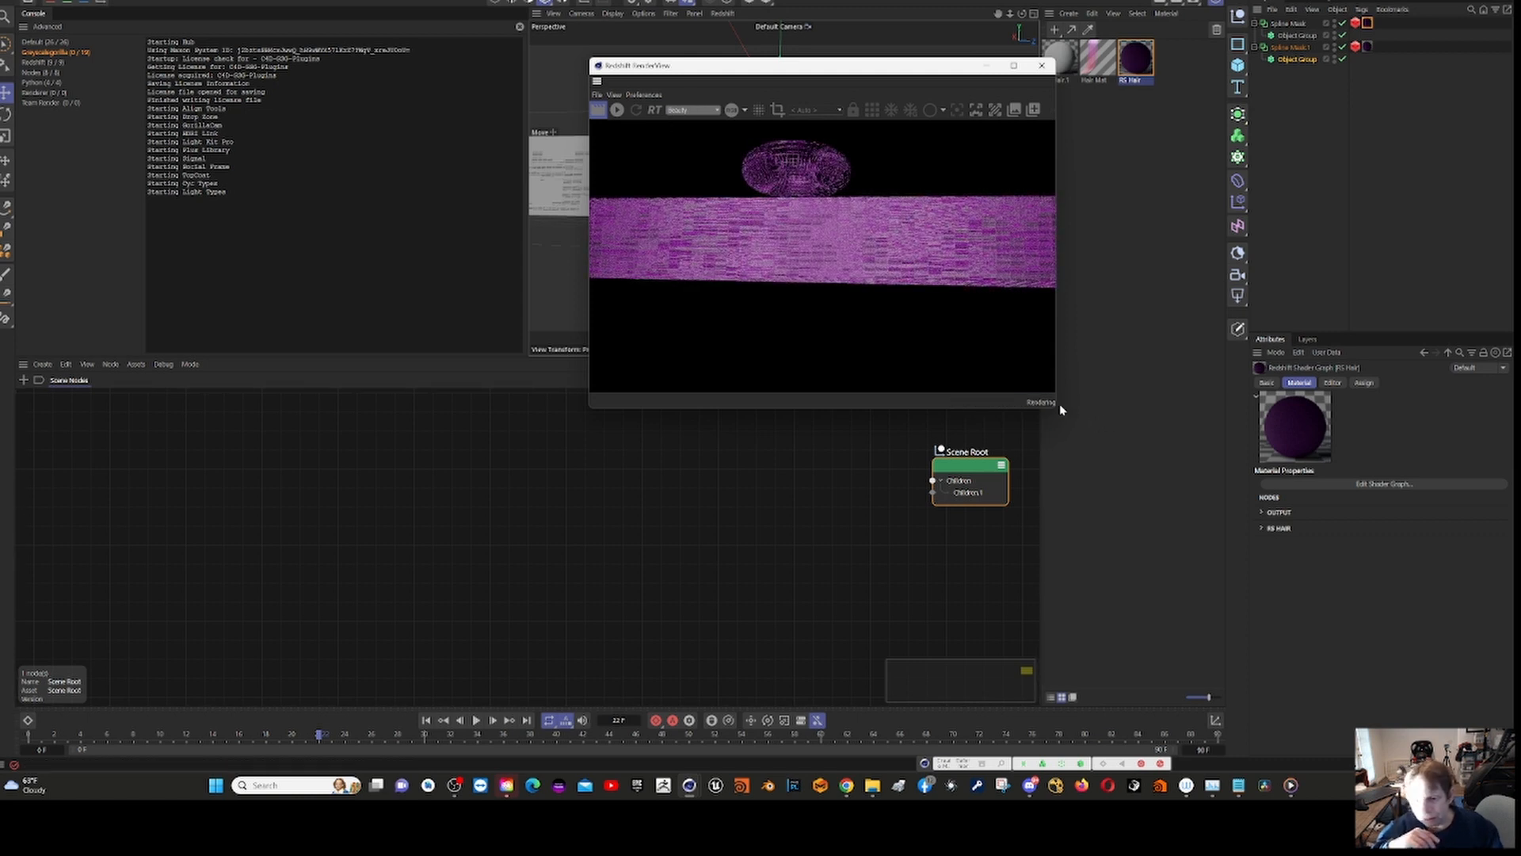
pyautogui.moveTo(1057, 409); pyautogui.dragTo(1334, 726)
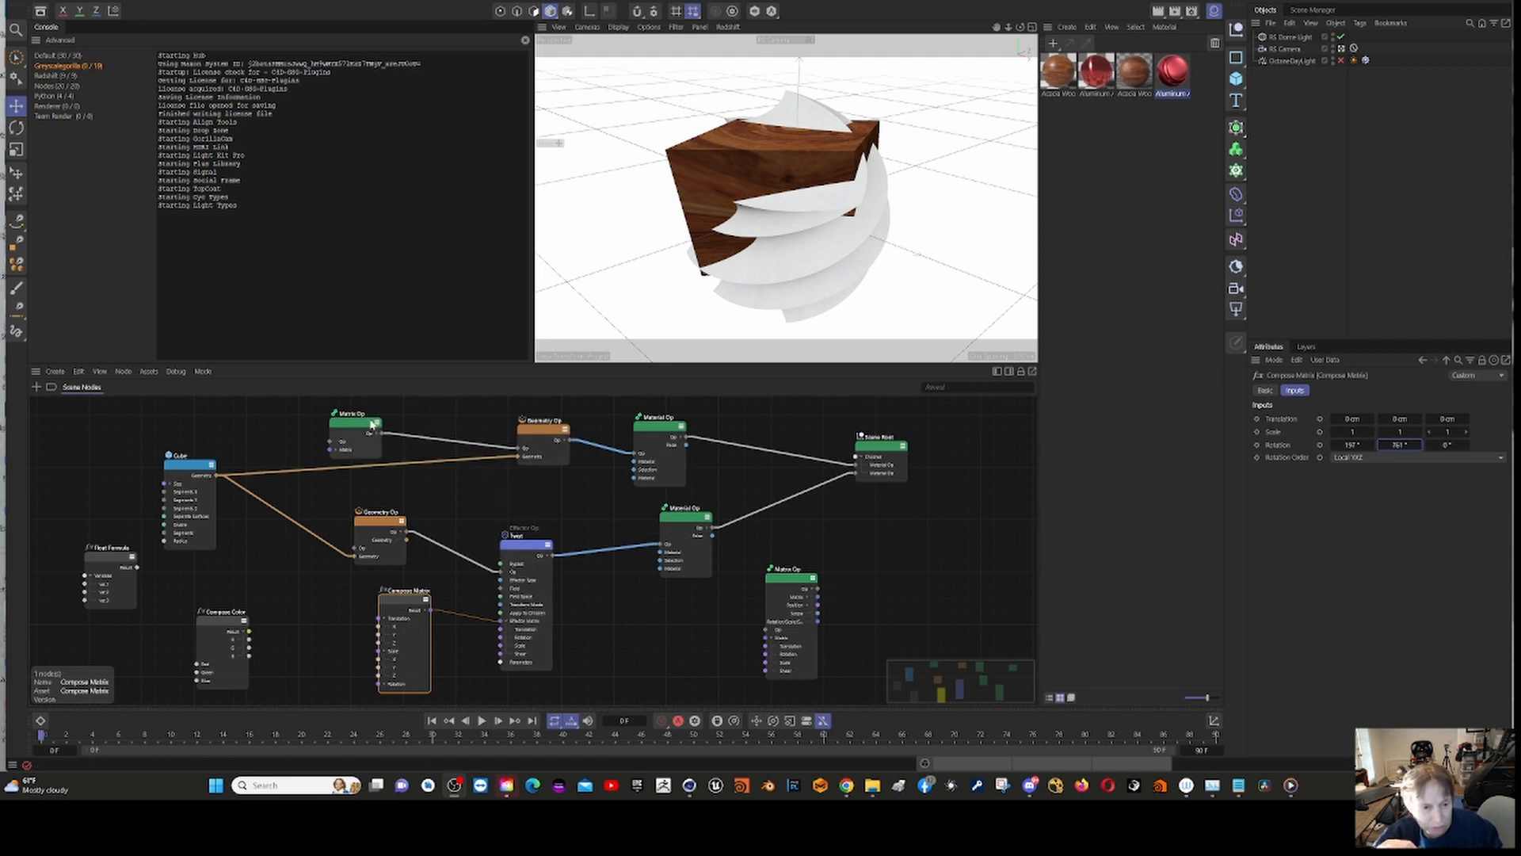
# Step: Set the upper Matrix Op node's second rotation value to about 110° and examine the connected Geometry Op and wood Material Op
pyautogui.moveTo(349, 424); pyautogui.dragTo(353, 414)
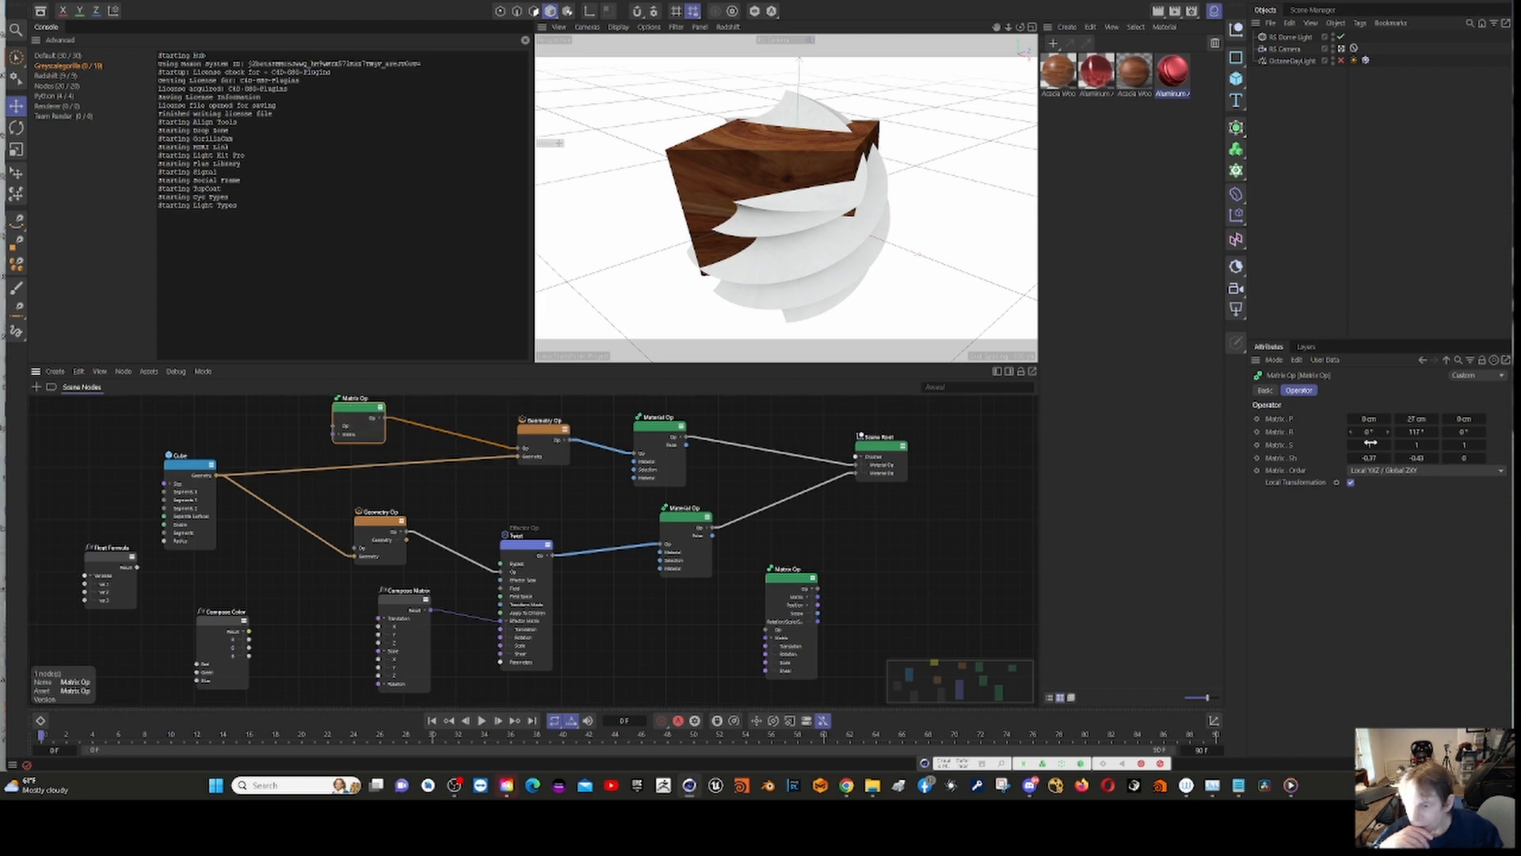
pyautogui.moveTo(1417, 432); pyautogui.dragTo(1412, 432)
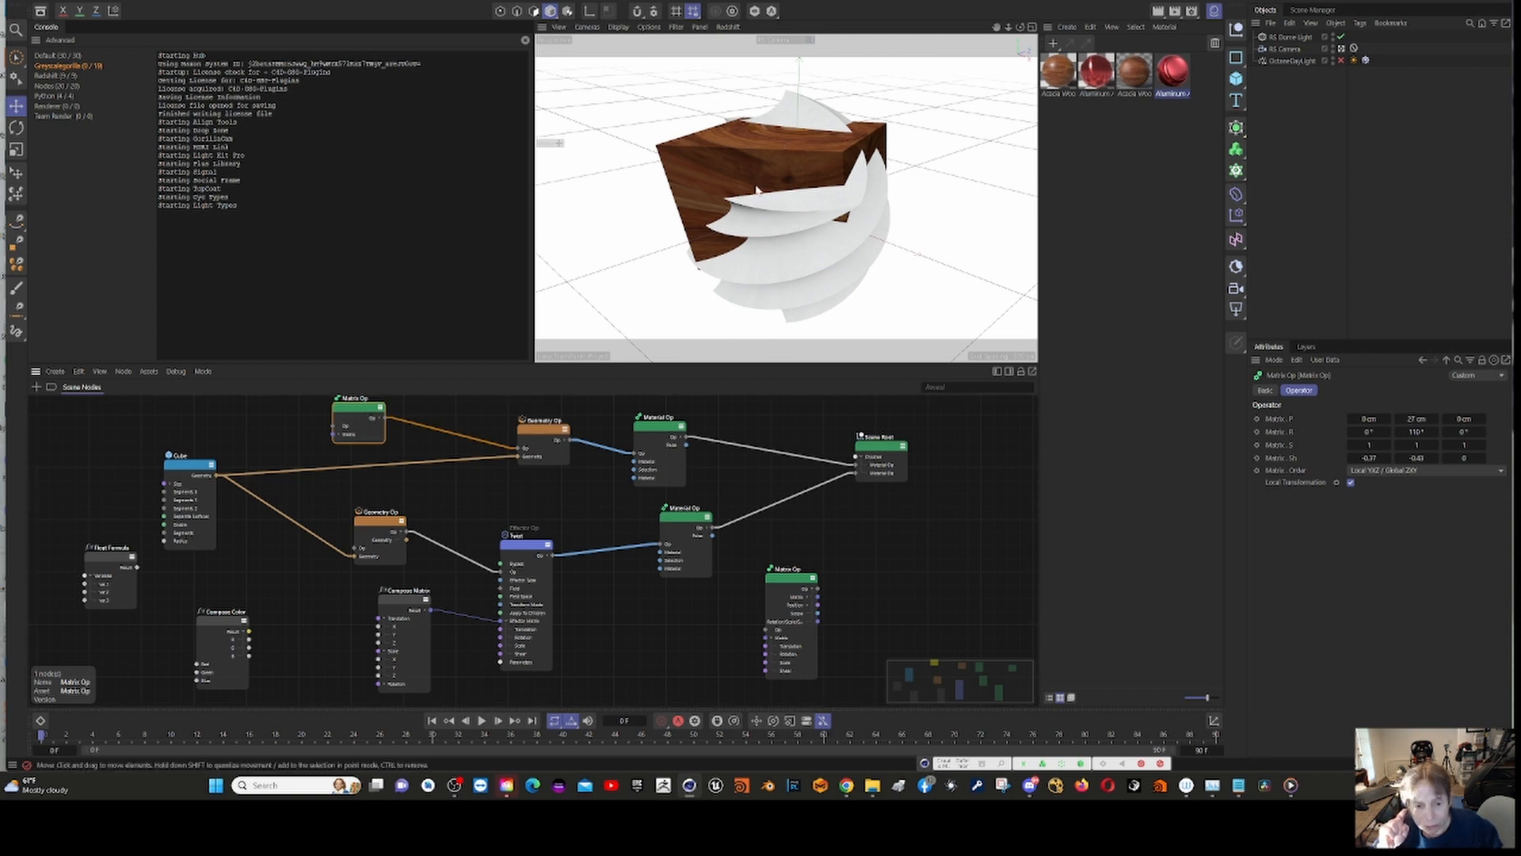
pyautogui.click(536, 441)
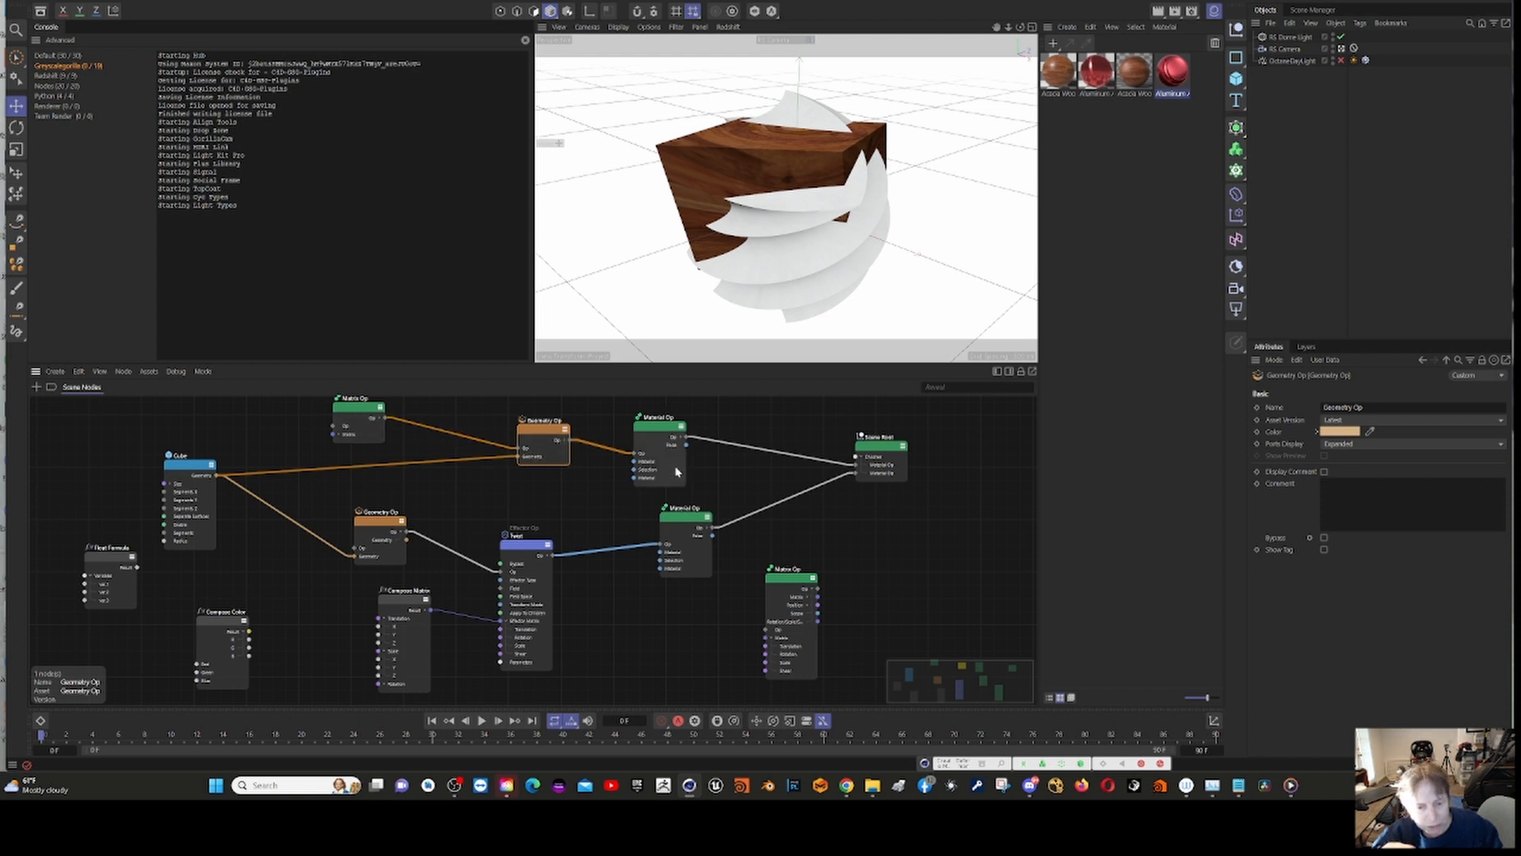
pyautogui.click(656, 430)
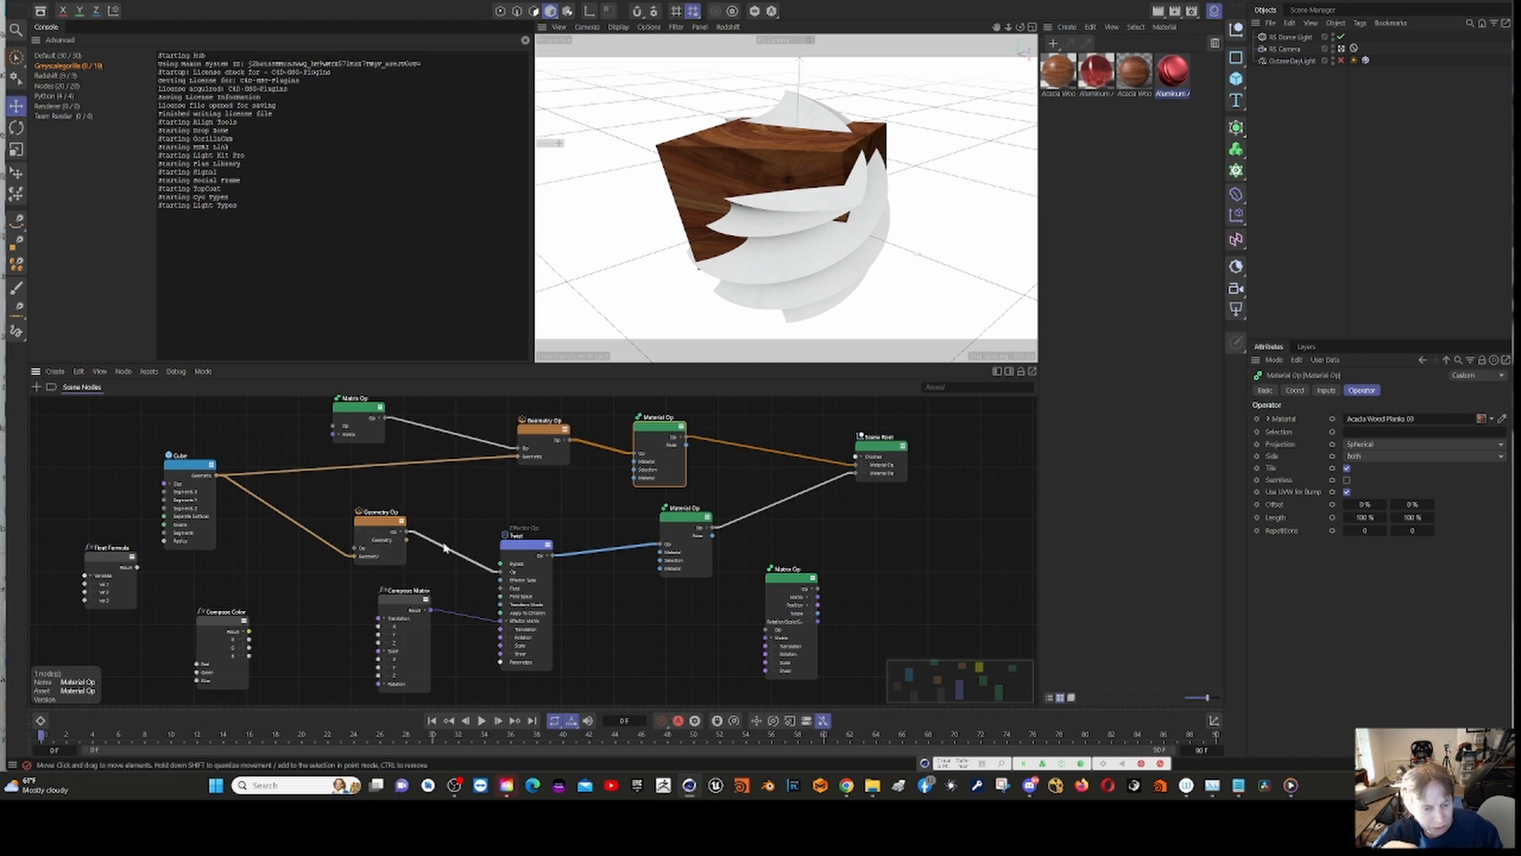
# Step: Reorient the Twist effector by setting the first two rotation values of its Compose Matrix node to about 168° and 766°
pyautogui.click(527, 548)
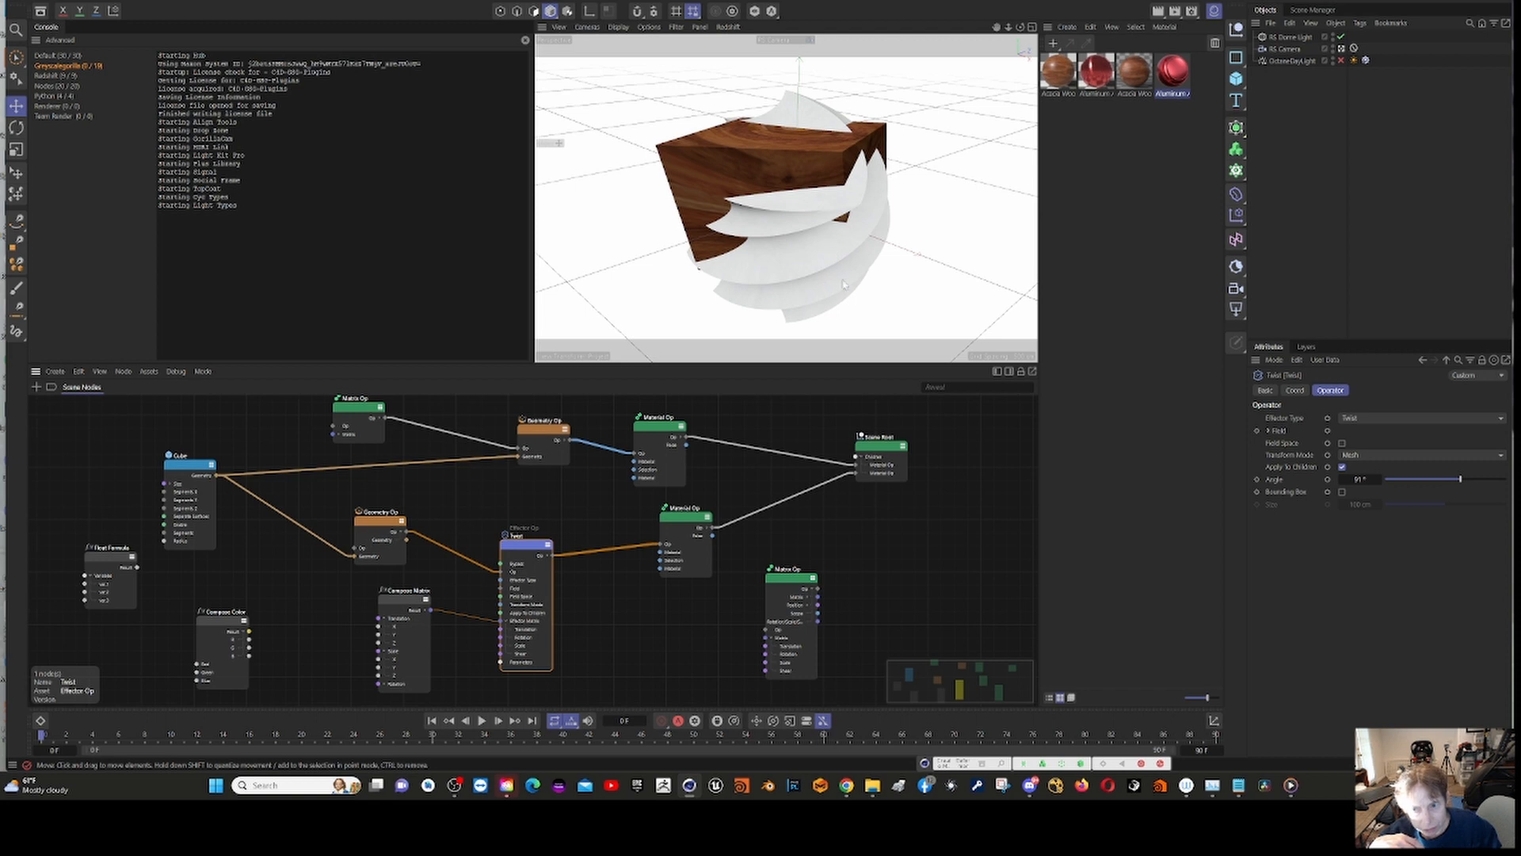
pyautogui.click(406, 608)
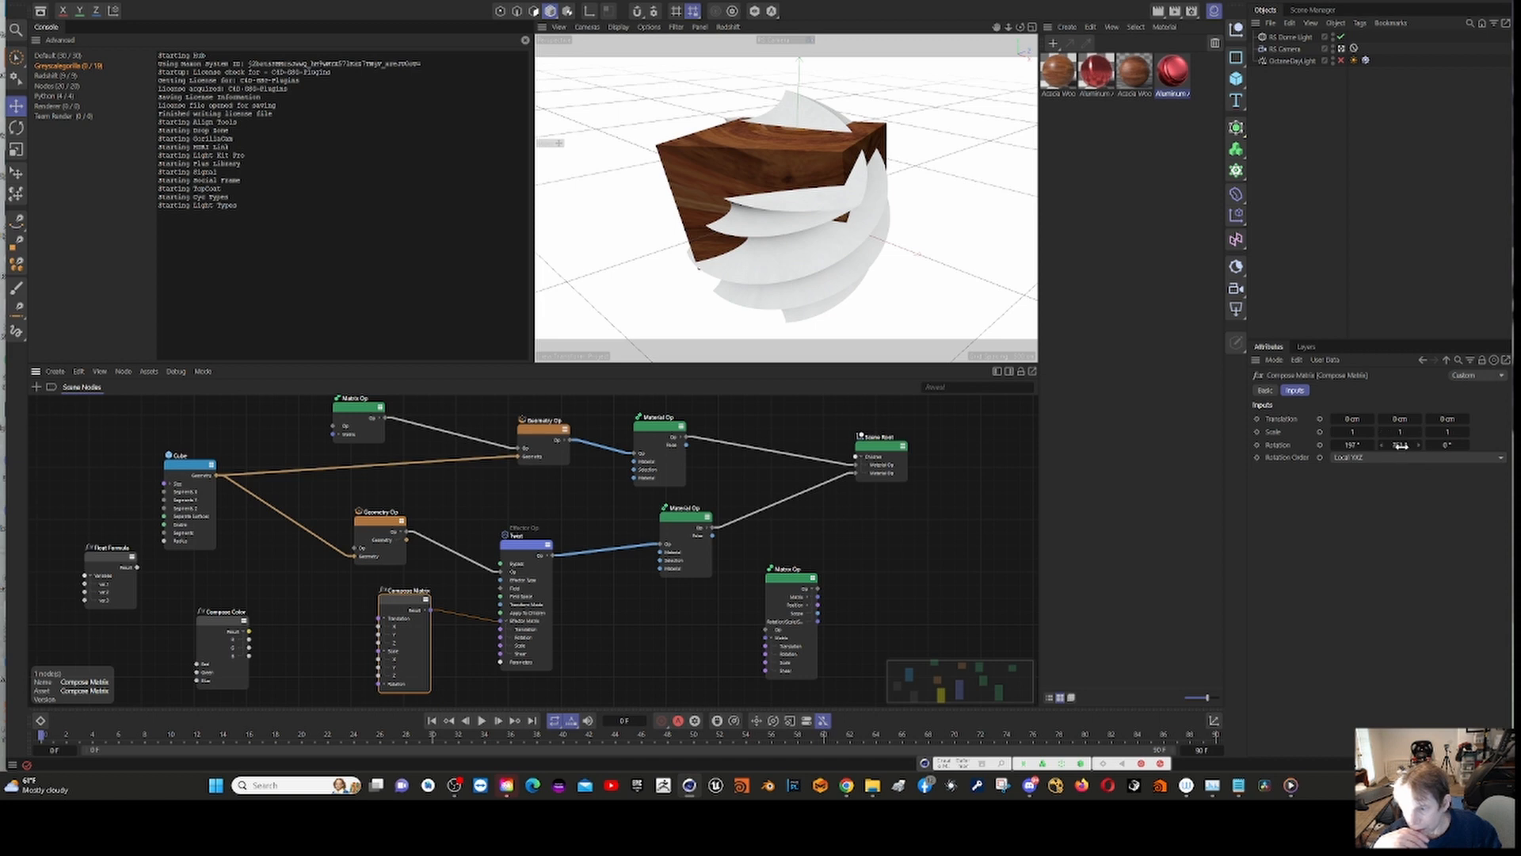
pyautogui.moveTo(1402, 446); pyautogui.dragTo(1346, 449)
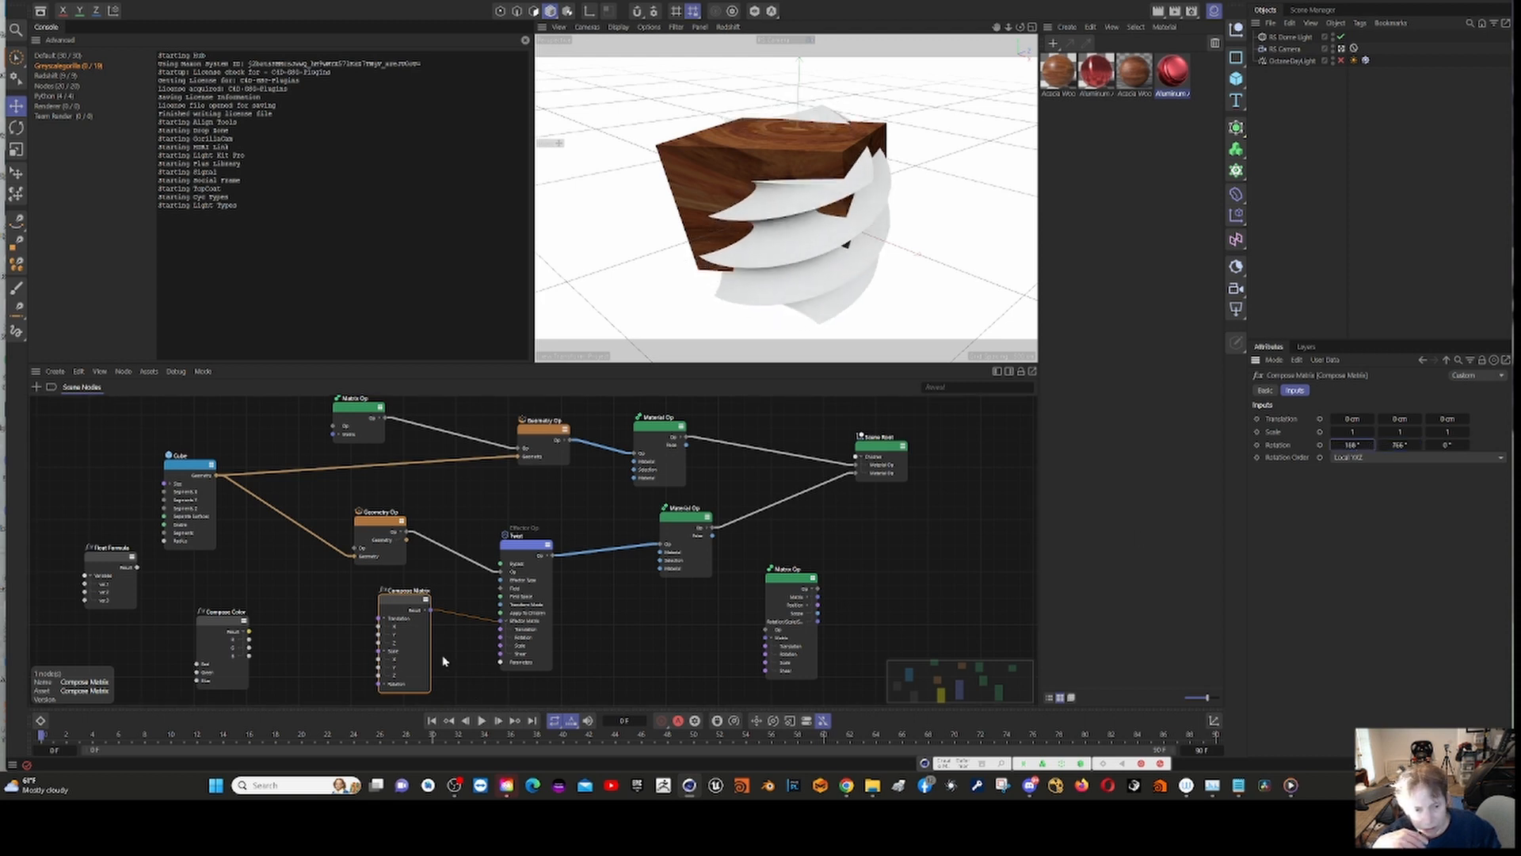
pyautogui.click(406, 604)
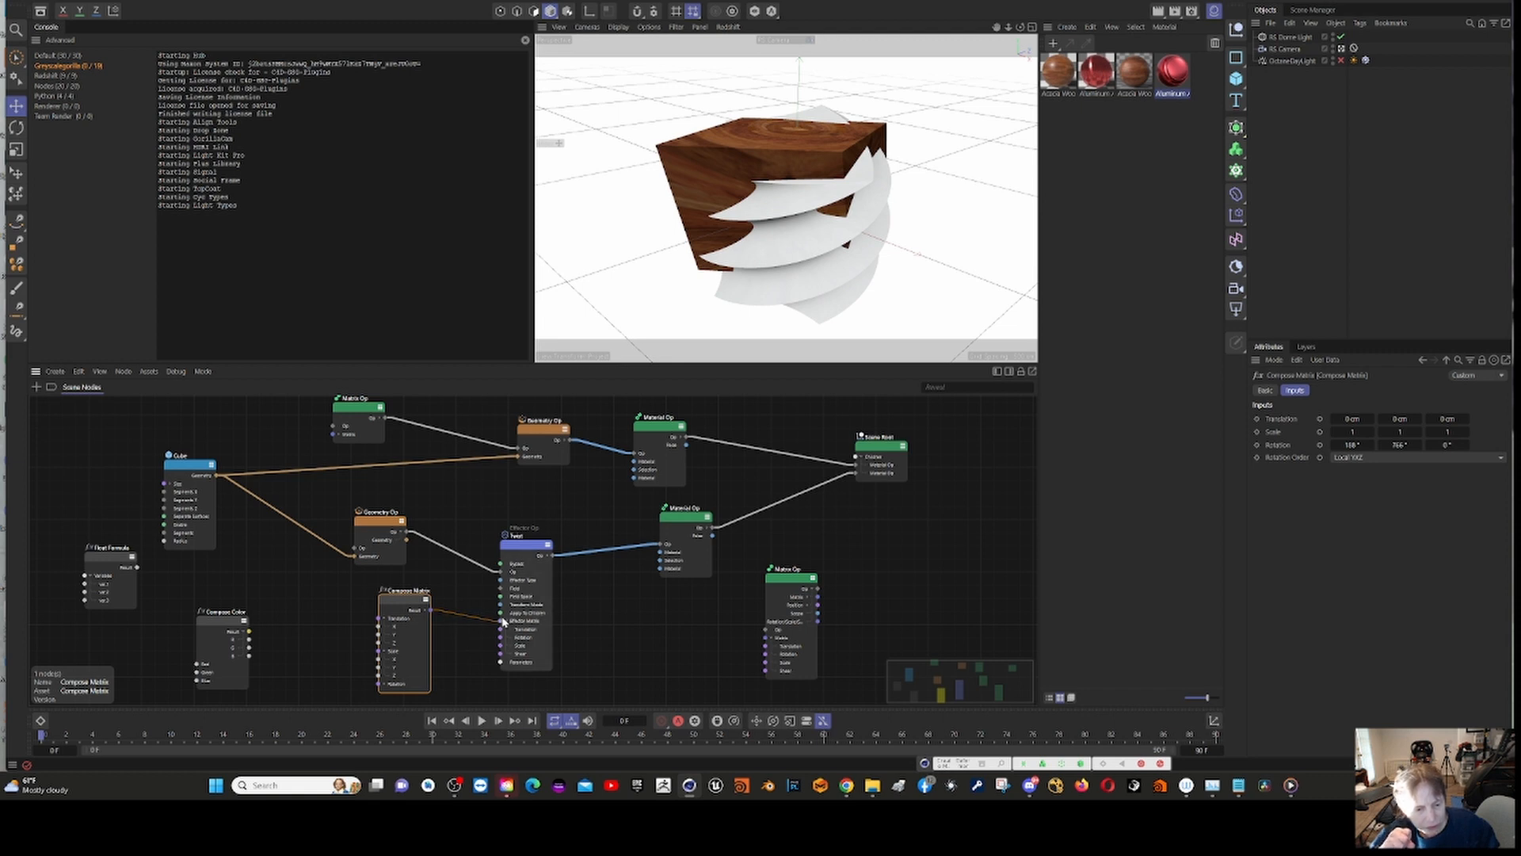
# Step: Offset the Twist effector vertically by increasing the Y translation of its Compose Matrix node
pyautogui.click(531, 545)
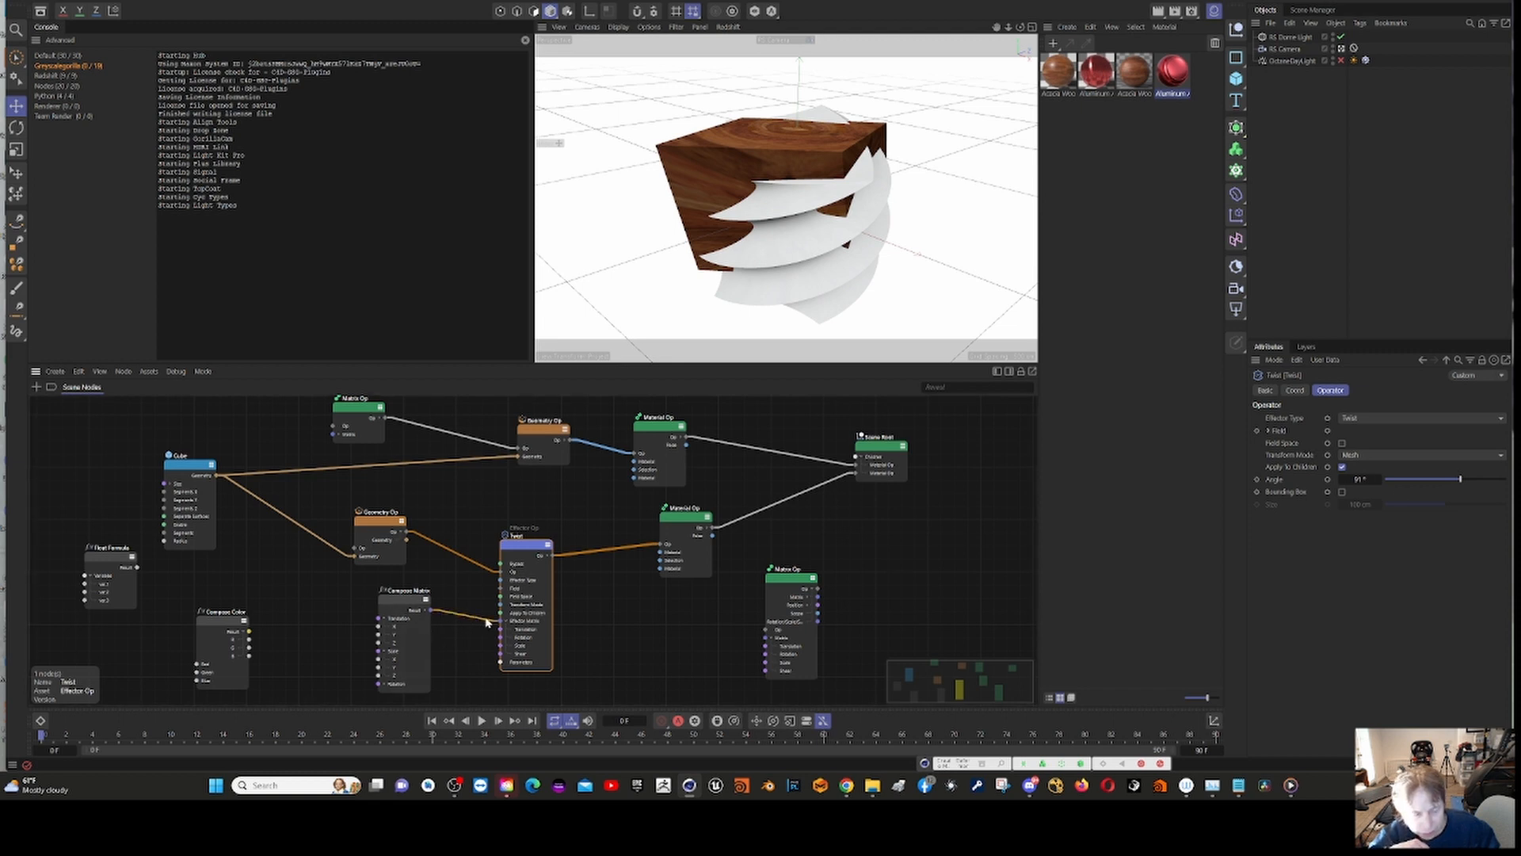
pyautogui.click(411, 608)
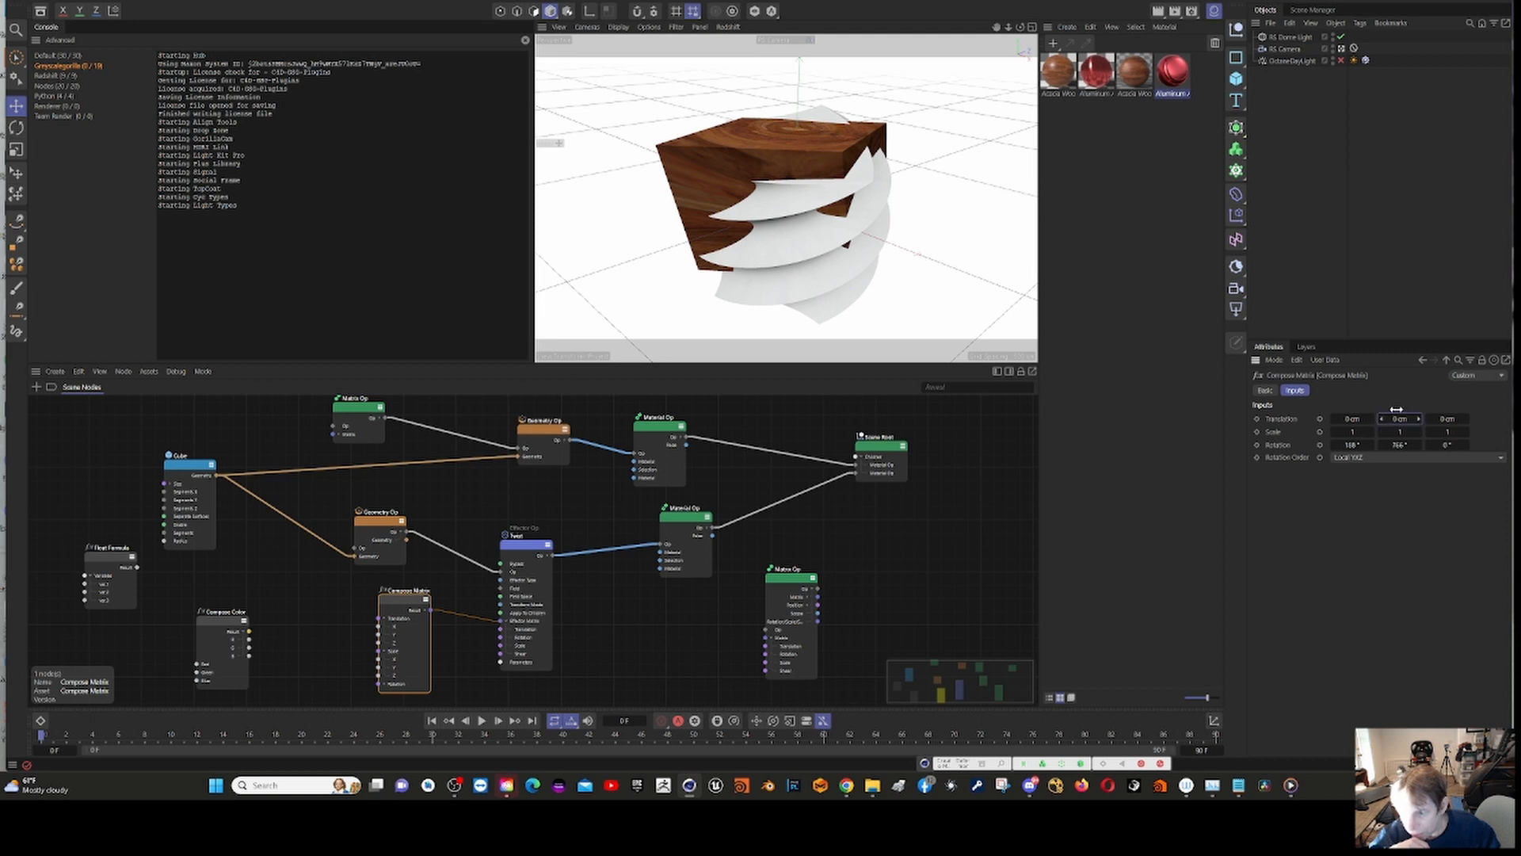
pyautogui.click(1418, 420)
pyautogui.moveTo(1418, 422); pyautogui.dragTo(1418, 422)
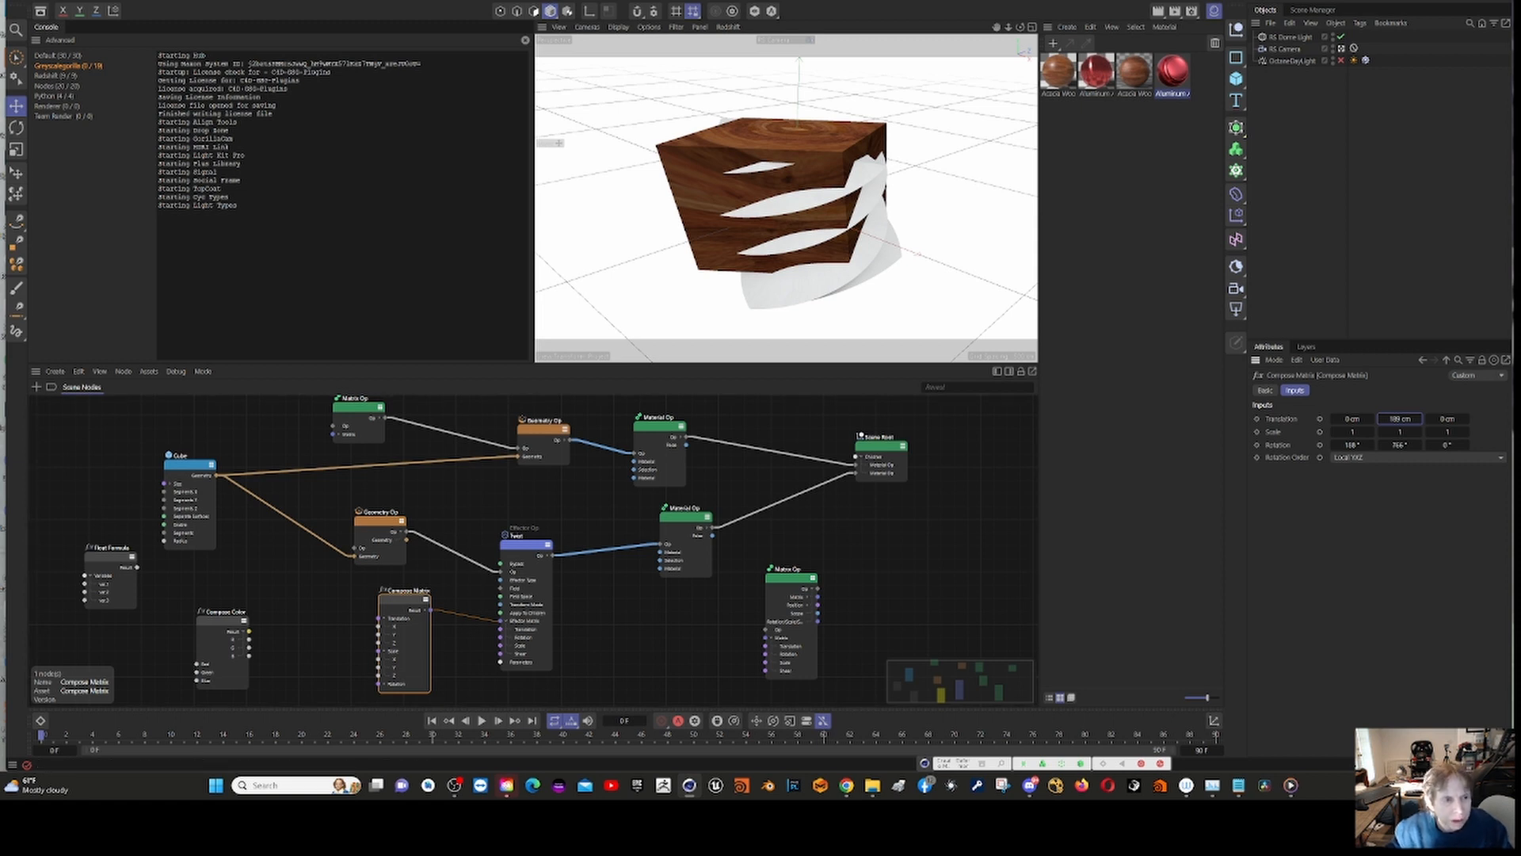
# Step: Close the twisted cube project and briefly play the torus and cube noise project with the cube's noise group selected
pyautogui.hotkey('alt', 'F4')
pyautogui.click(764, 411)
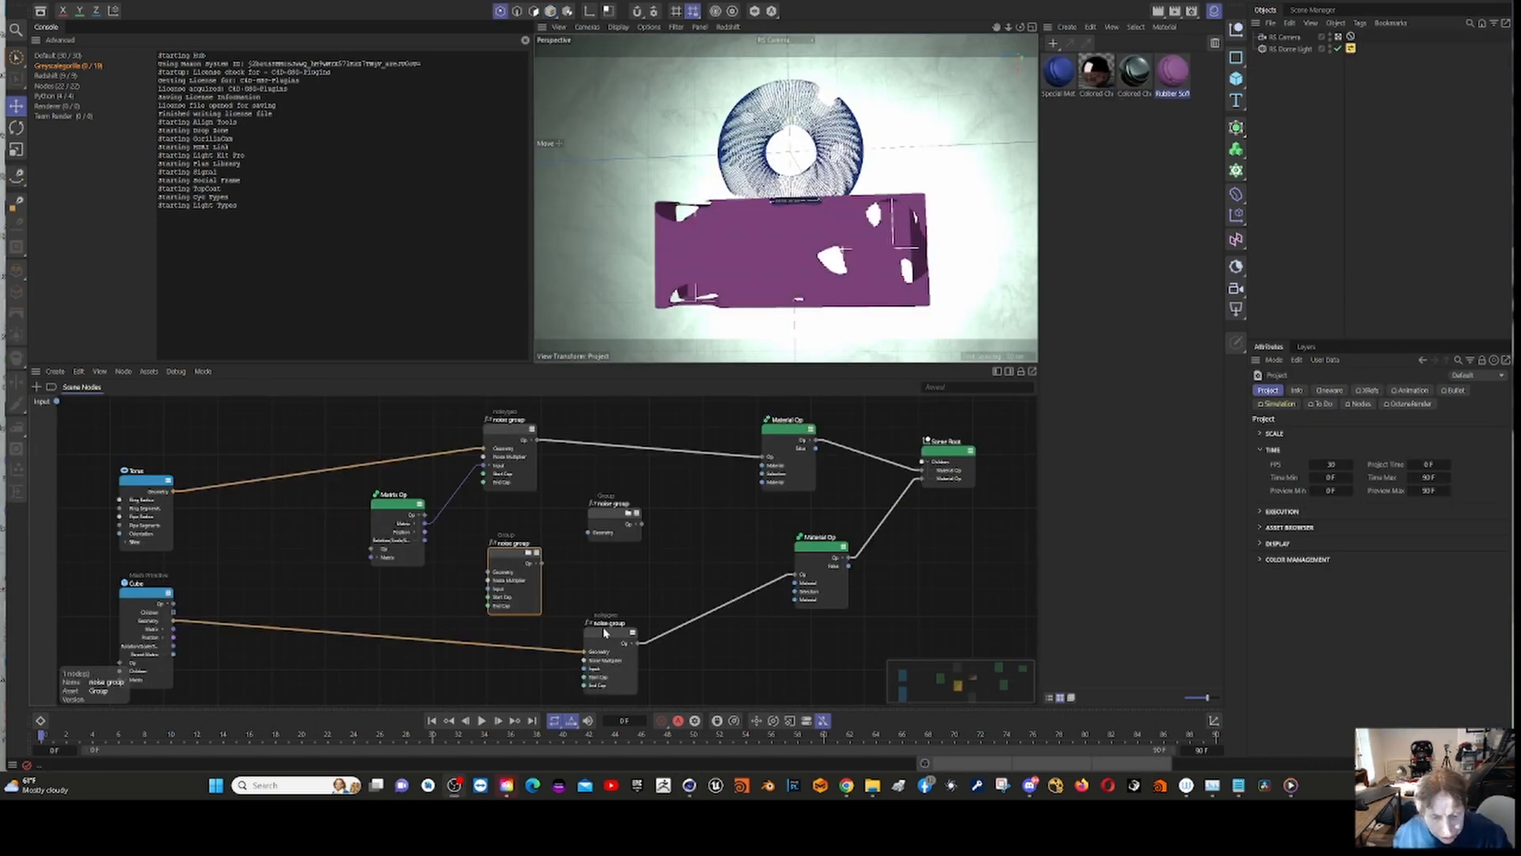
pyautogui.click(612, 637)
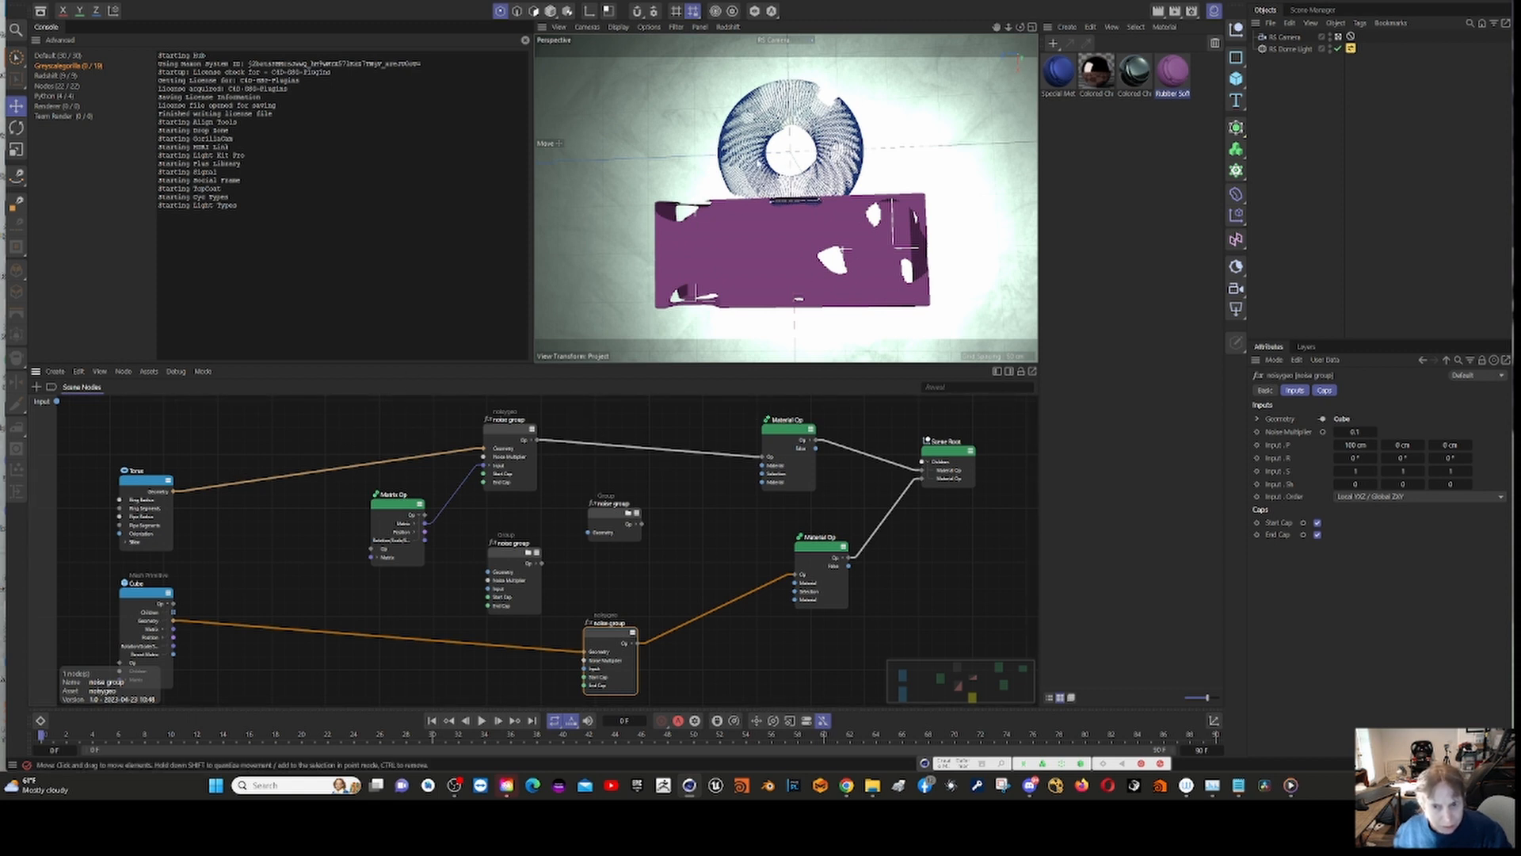
pyautogui.click(481, 721)
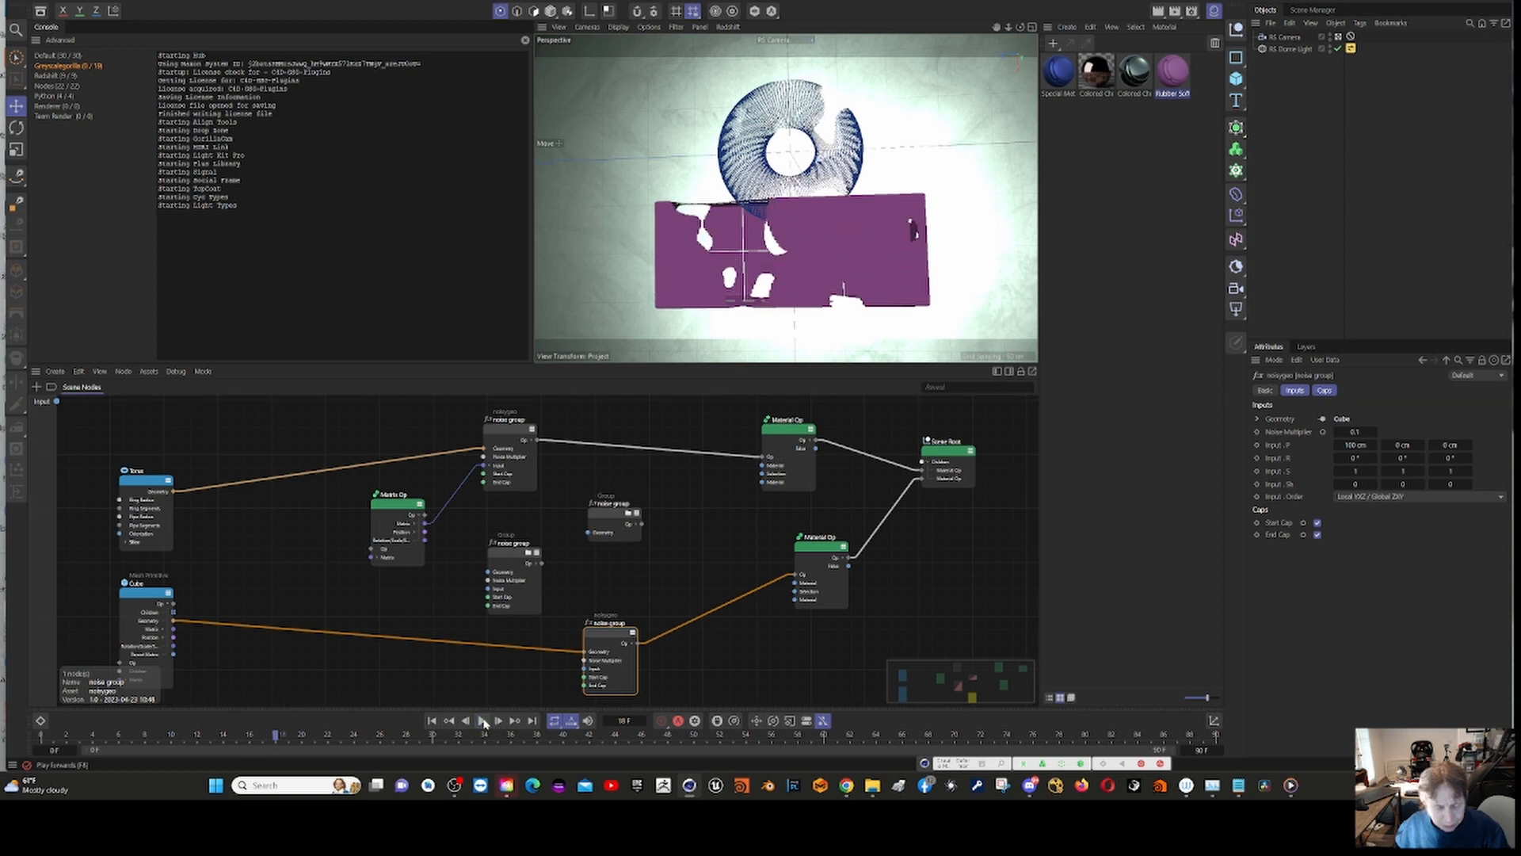
pyautogui.click(483, 721)
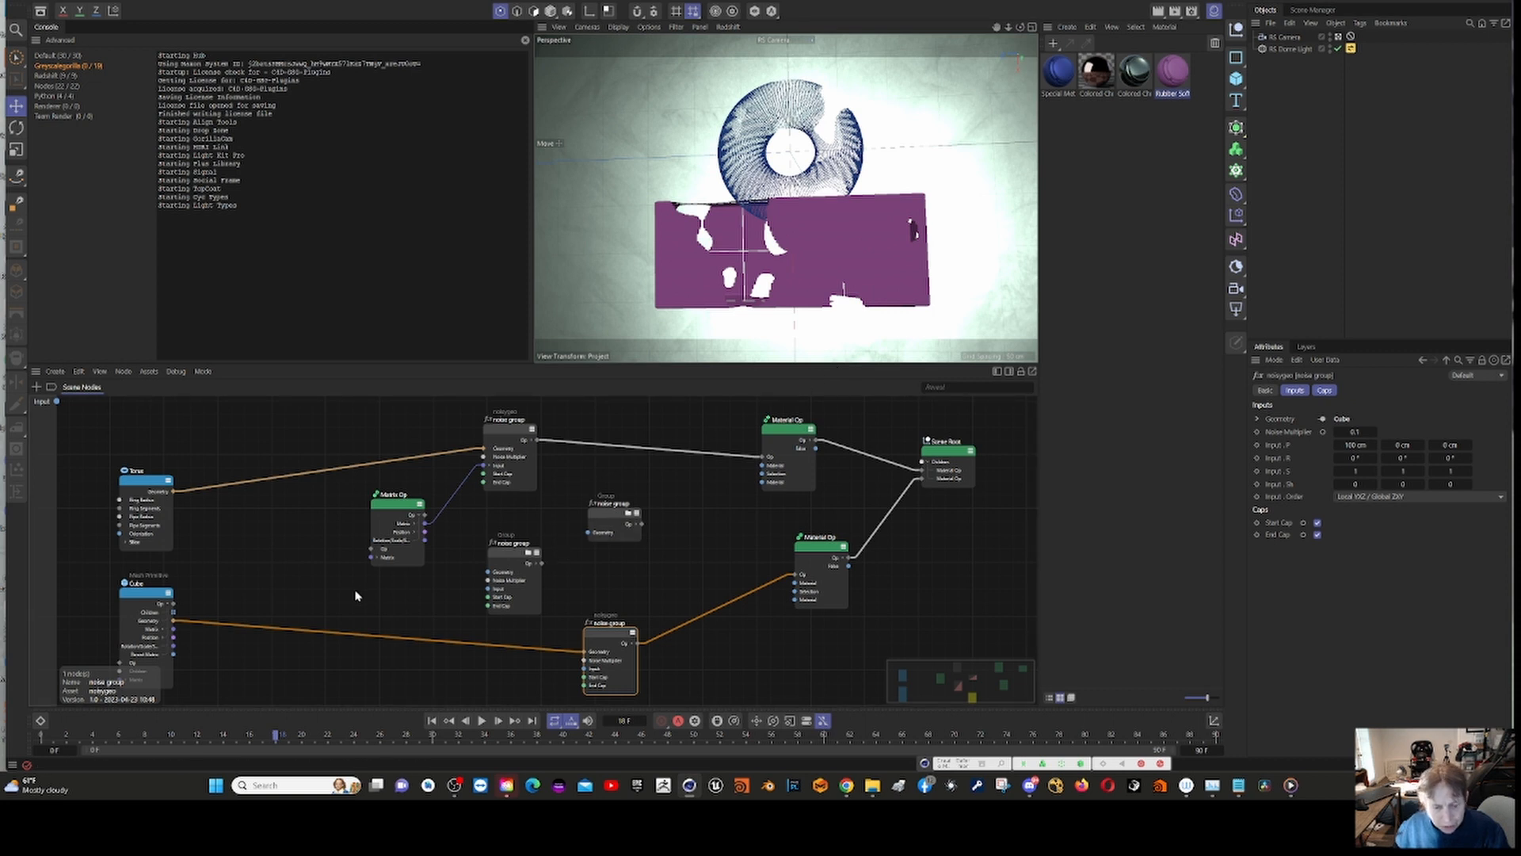
# Step: Open the unconnected noise group with caps and expose the Noise Selection node's Noise Type as a new group input
pyautogui.click(511, 559)
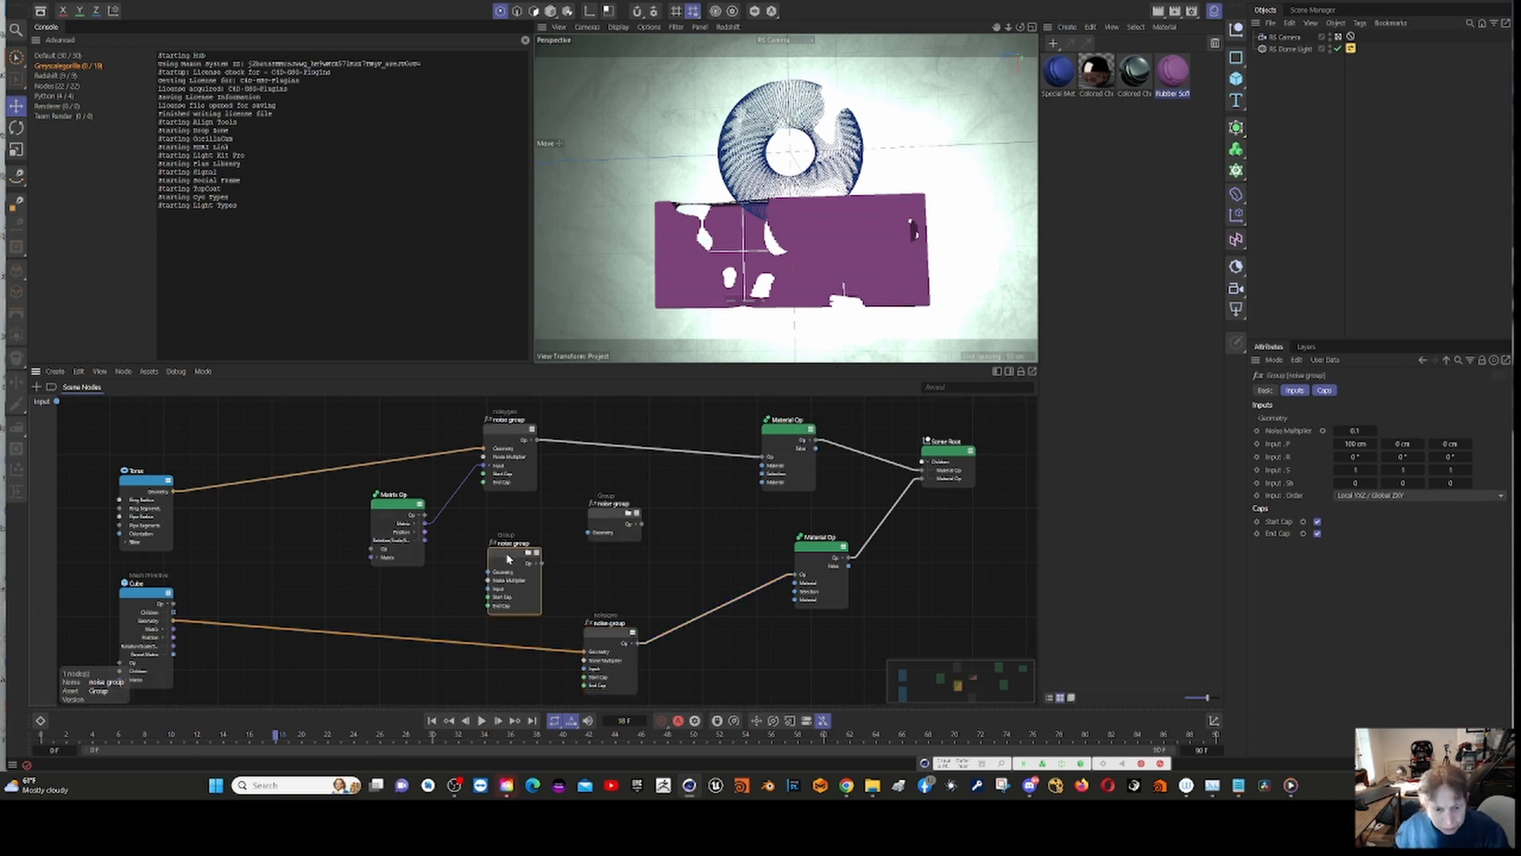
pyautogui.doubleClick(511, 559)
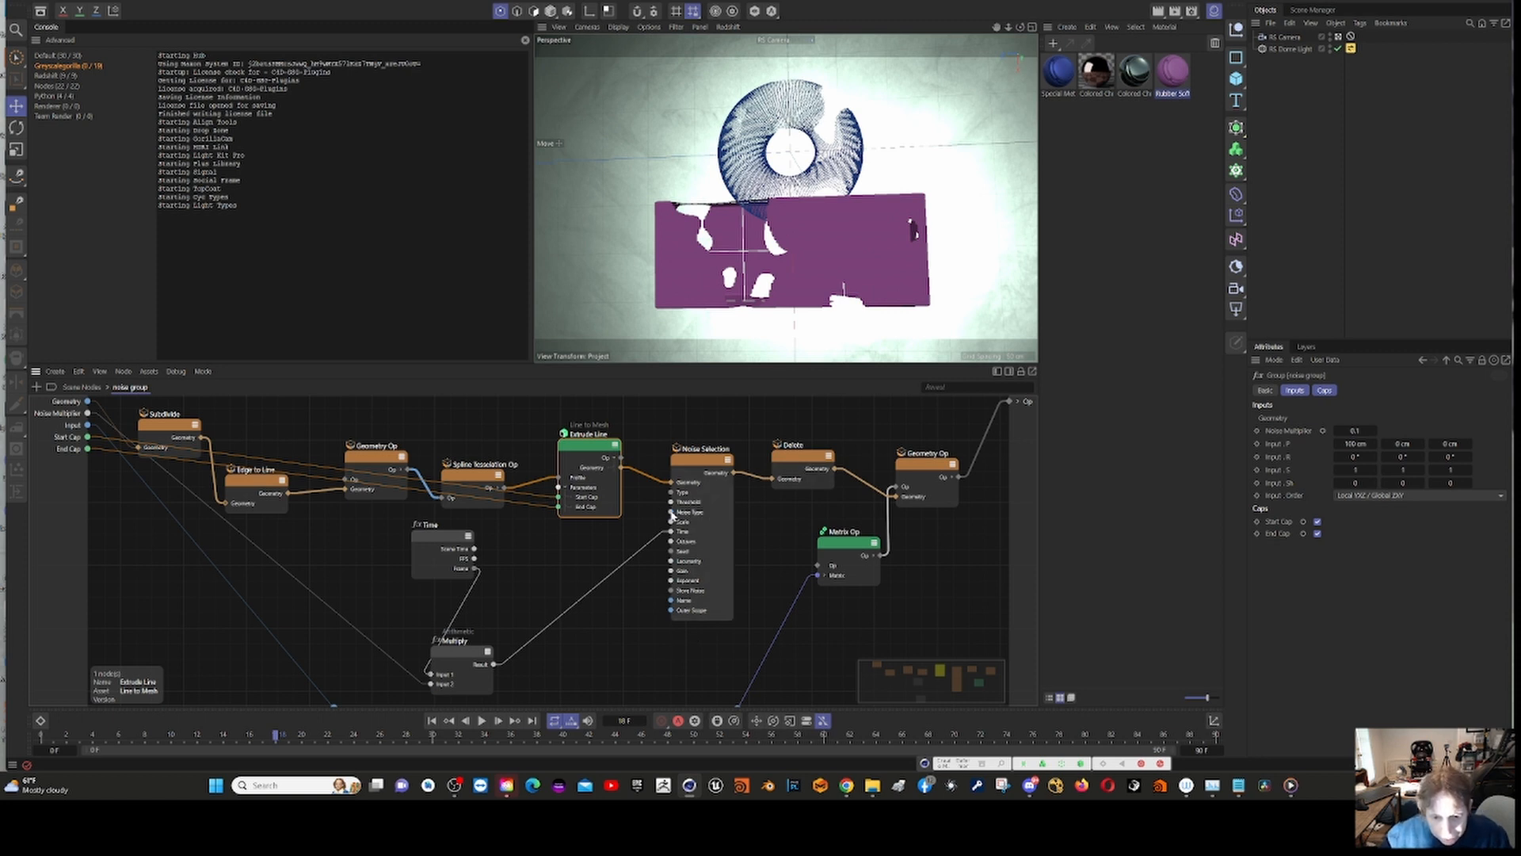
pyautogui.moveTo(672, 516); pyautogui.dragTo(62, 485)
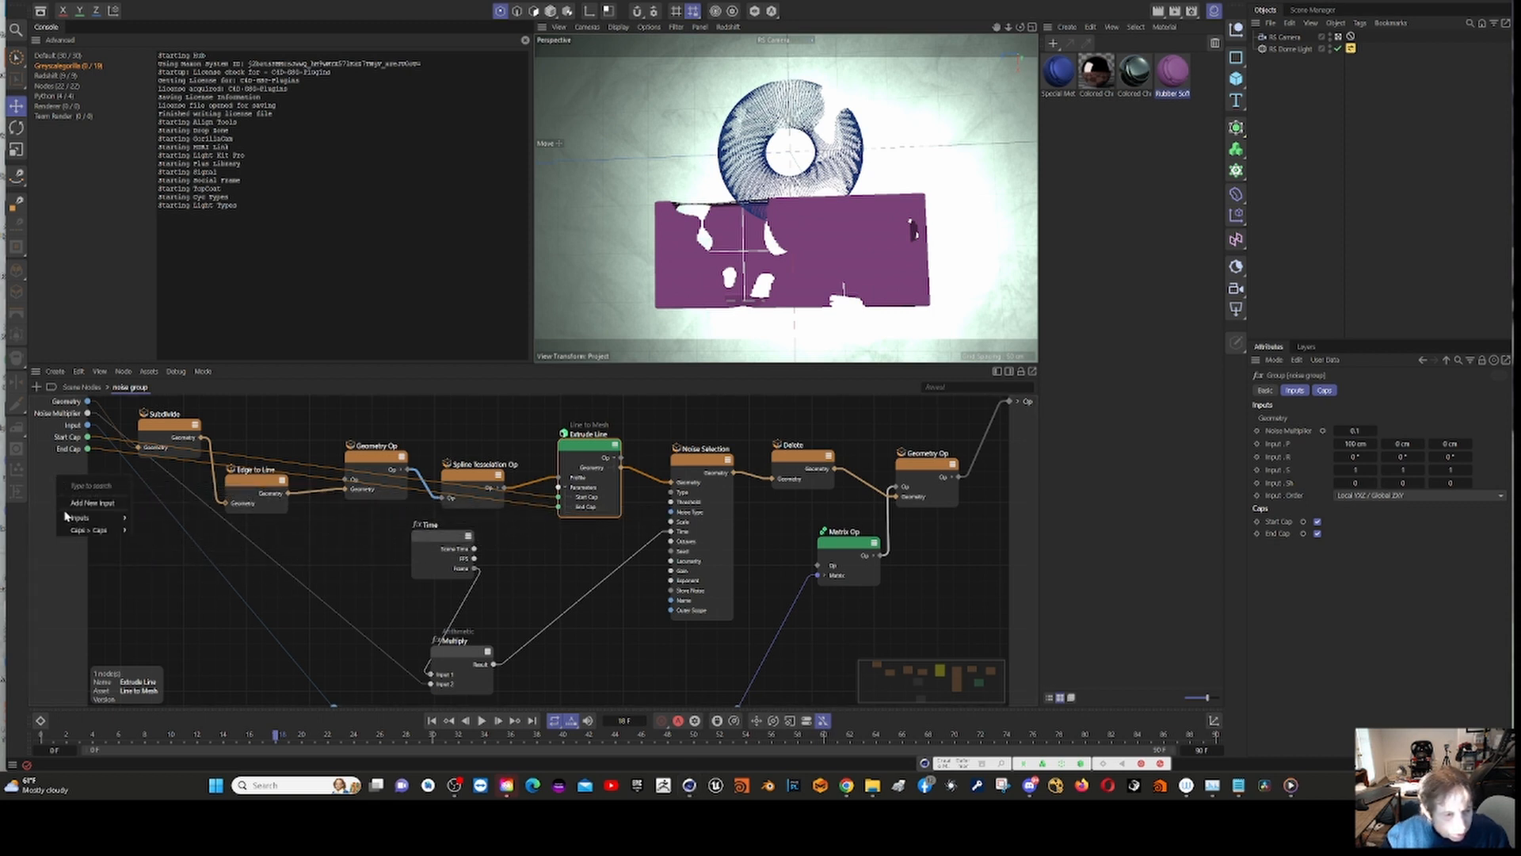
pyautogui.click(89, 503)
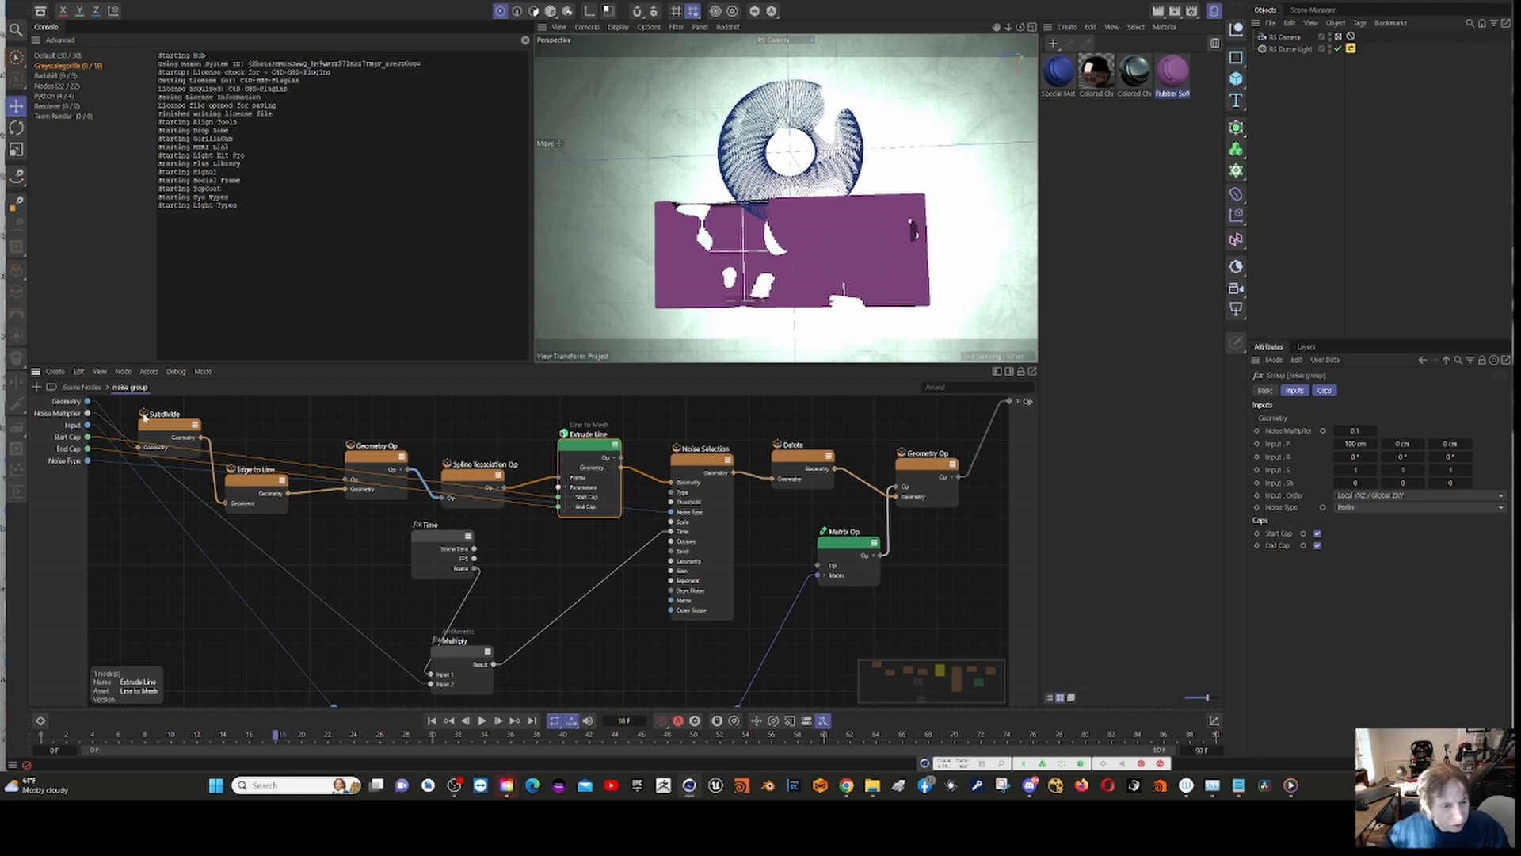
# Step: Examine the settings of the Subdivide, Spline Tessellation Op, Extrude Line and Noise Selection nodes and the noise group's overall network
pyautogui.click(182, 425)
pyautogui.moveTo(179, 425); pyautogui.dragTo(190, 404)
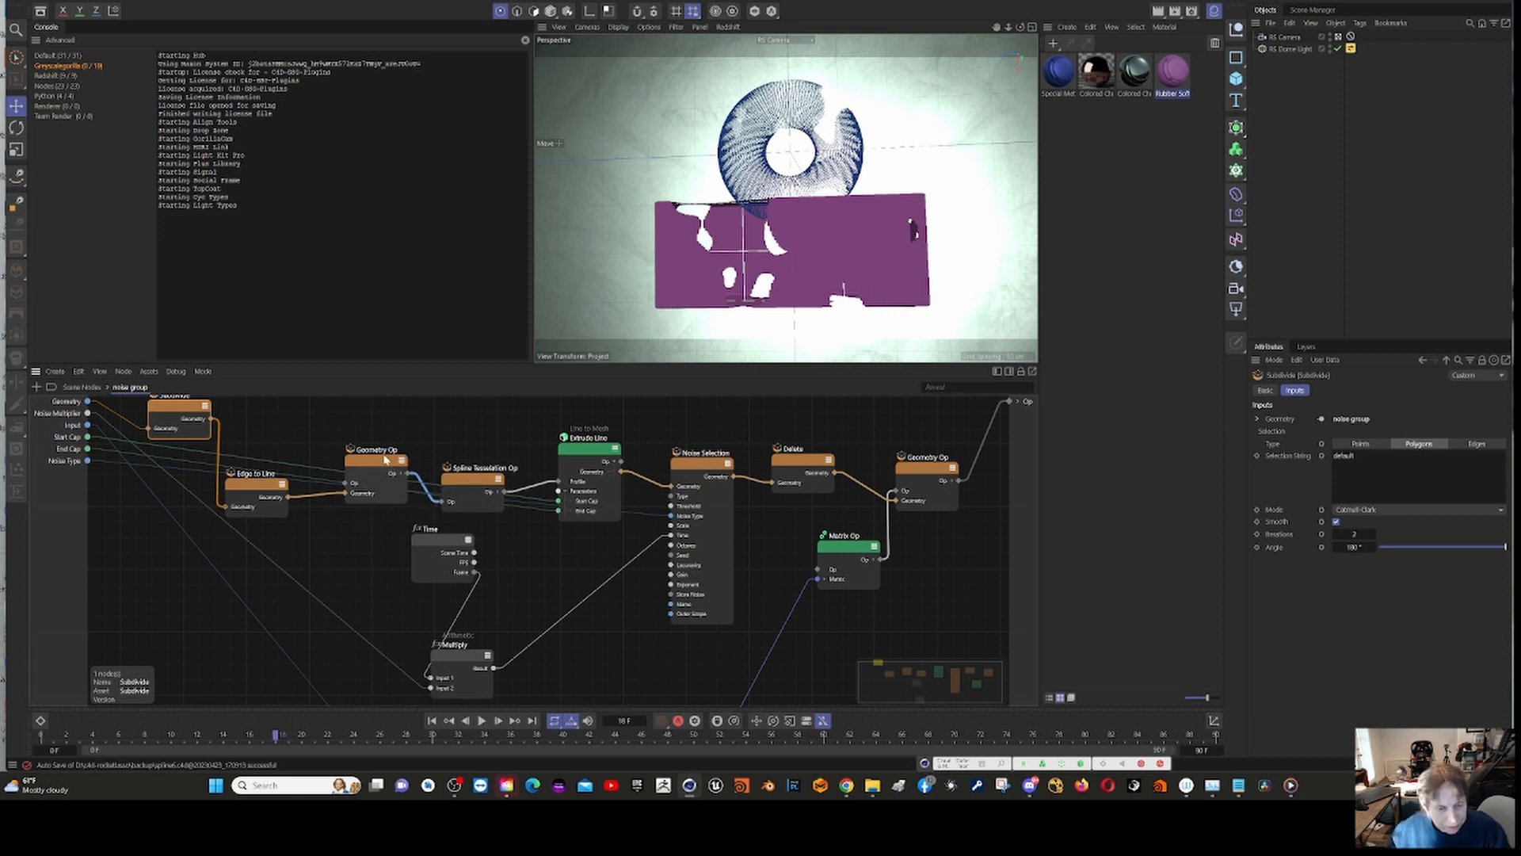
pyautogui.click(474, 489)
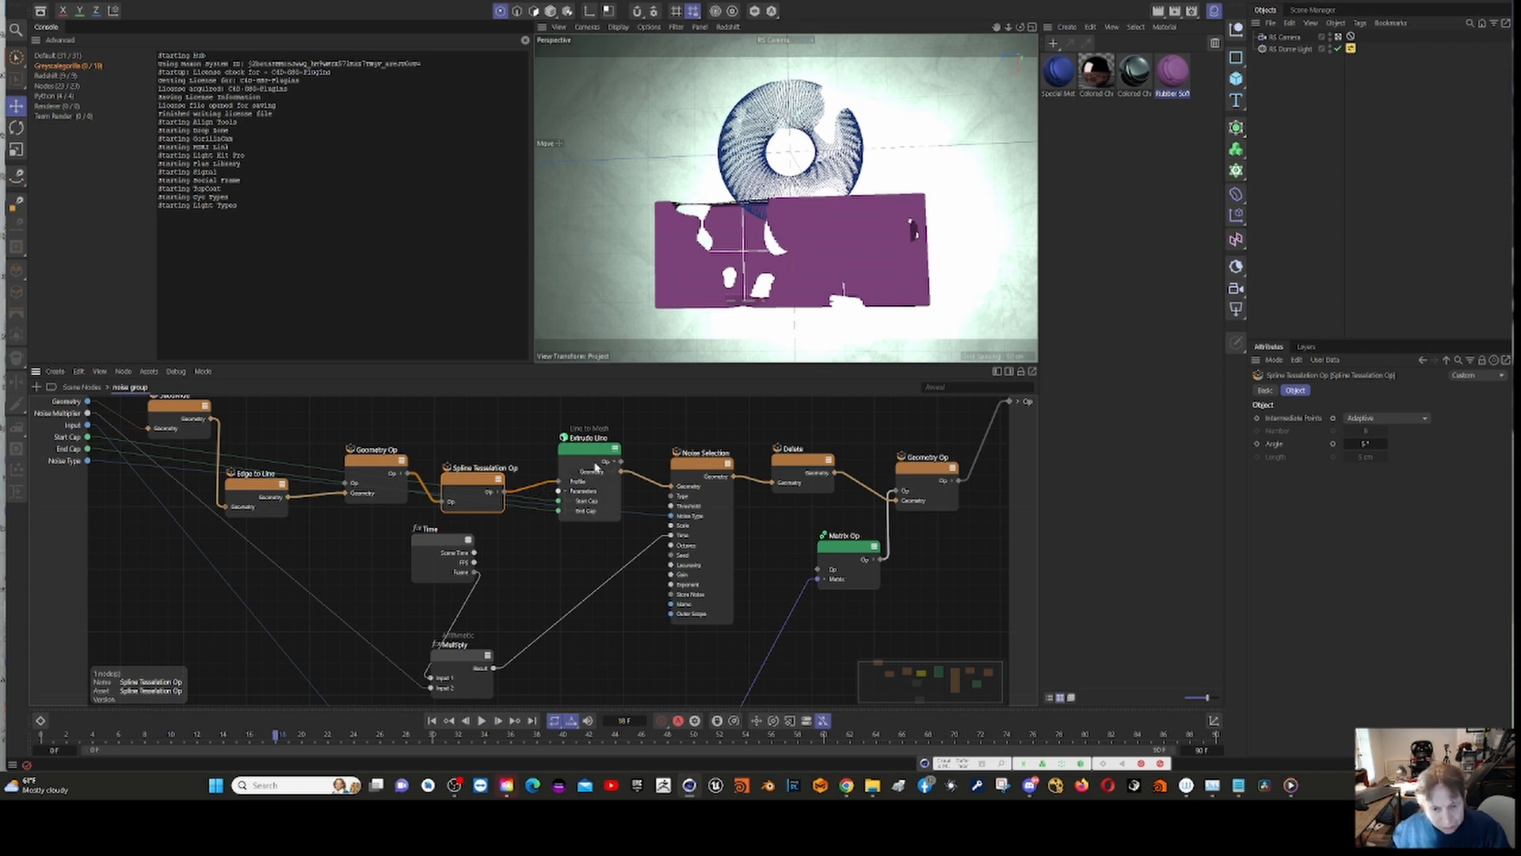
pyautogui.click(596, 467)
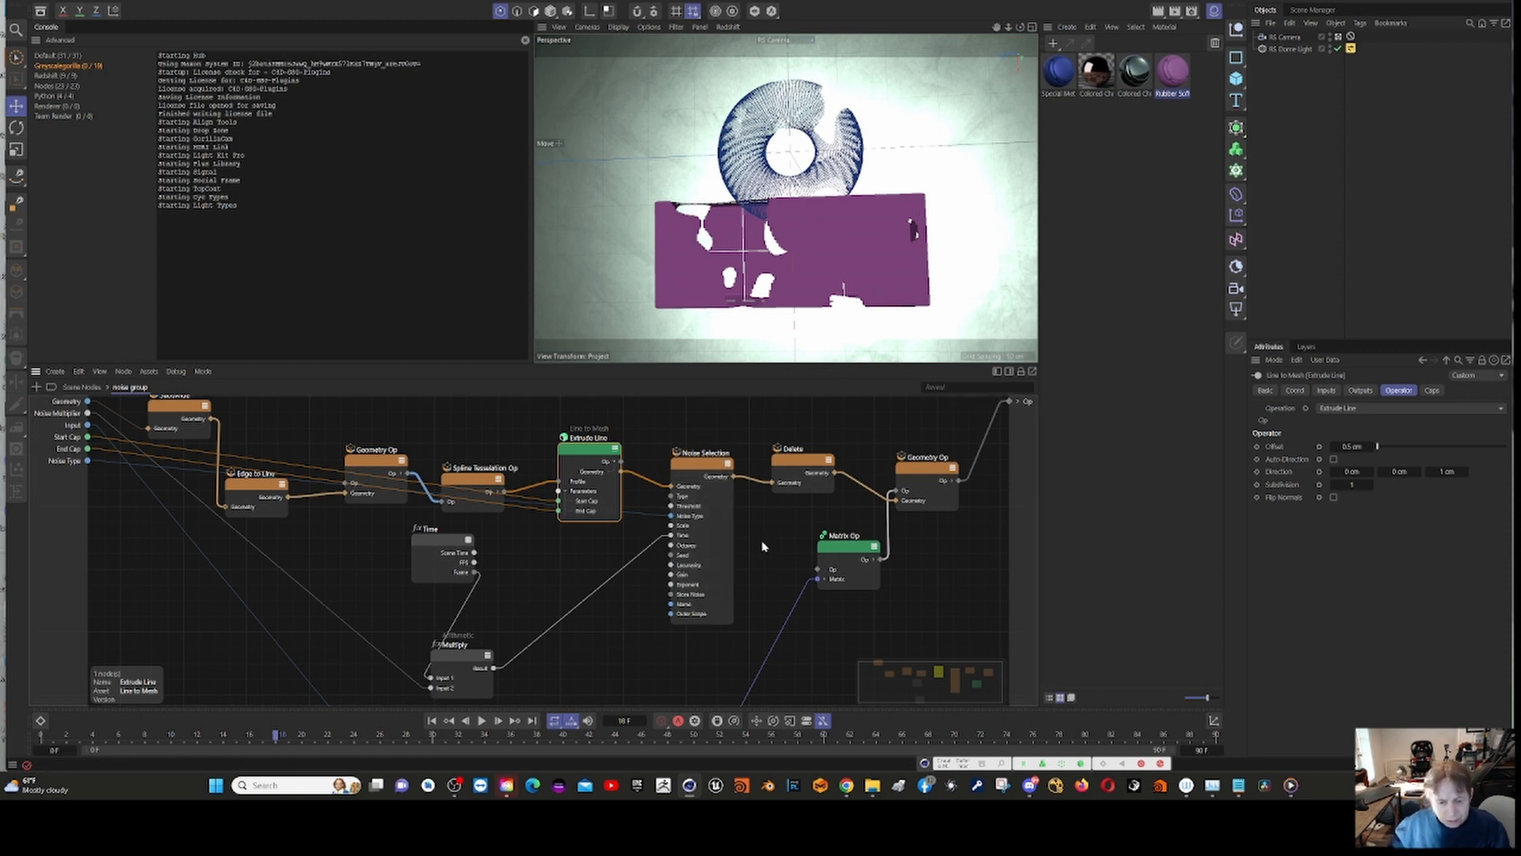
pyautogui.click(690, 468)
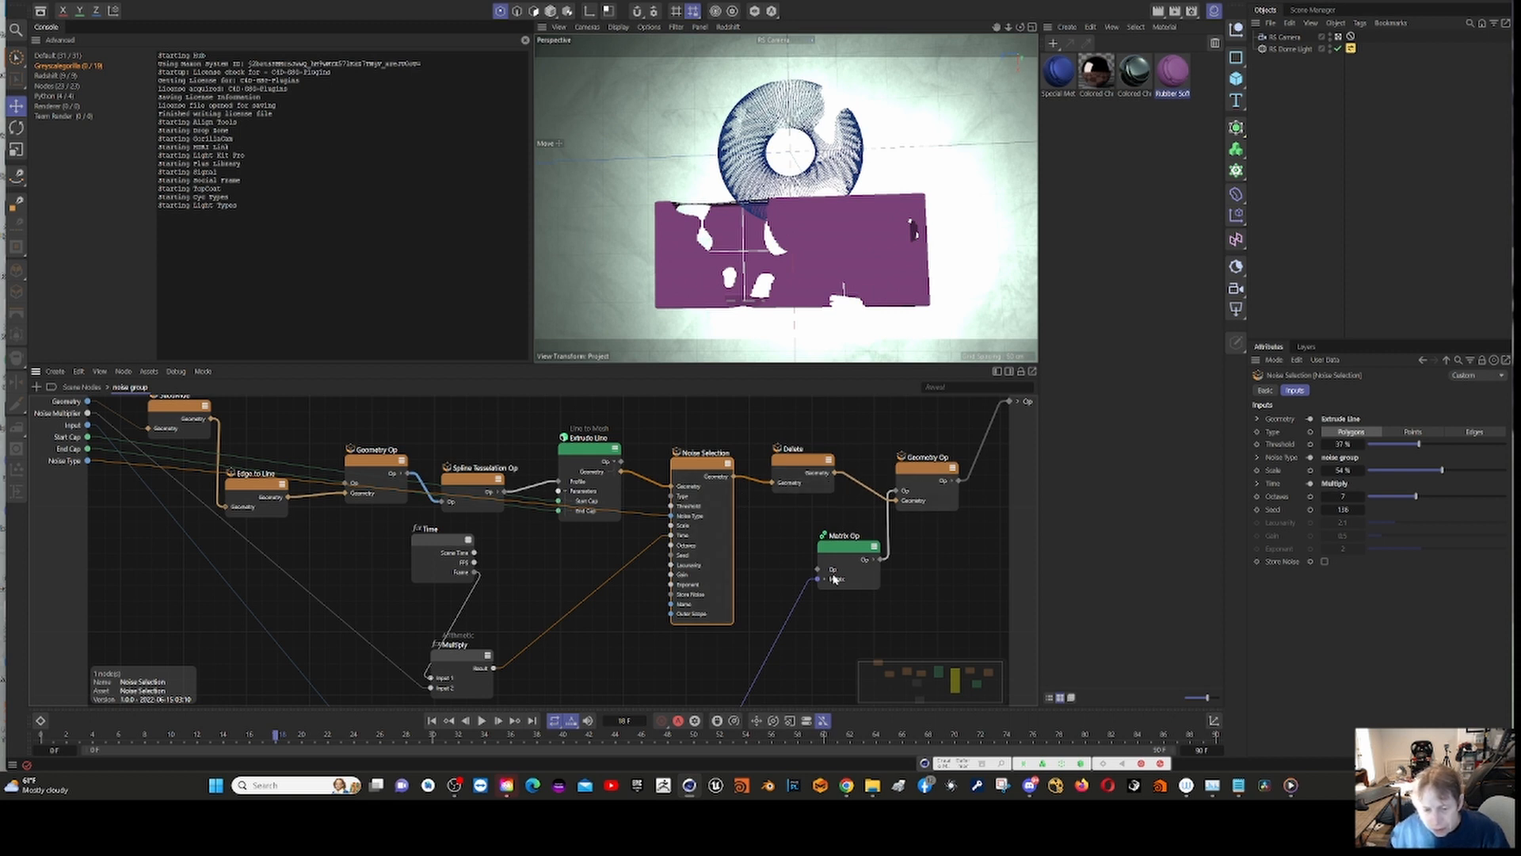
pyautogui.scroll(-3, 781, 626)
pyautogui.scroll(2, 781, 626)
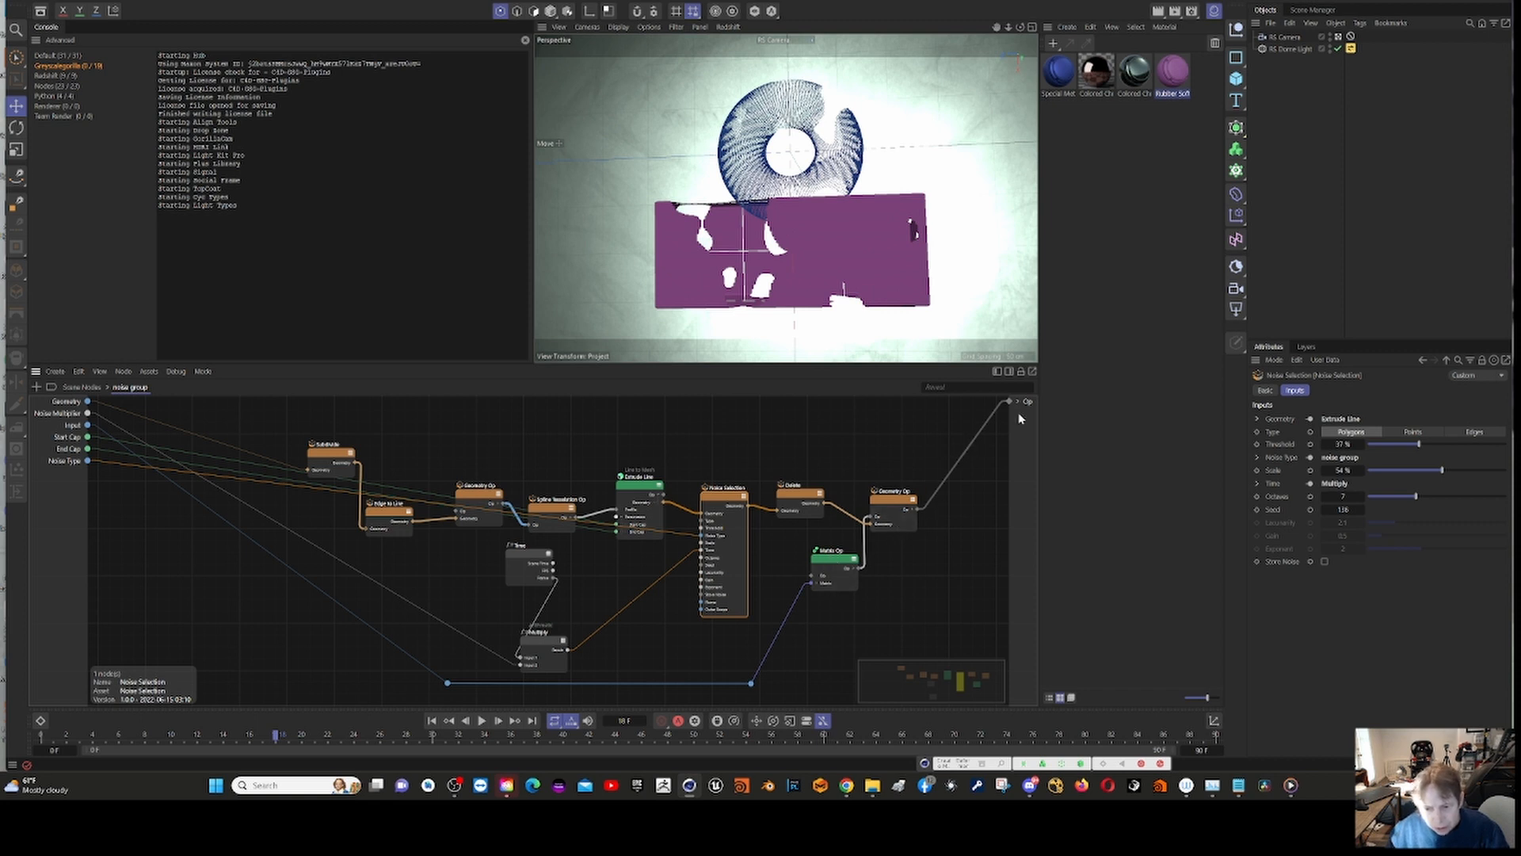
# Step: Return to the main scene graph and set the Y position of the Matrix Op feeding the torus's noise group to -31 cm
pyautogui.click(79, 386)
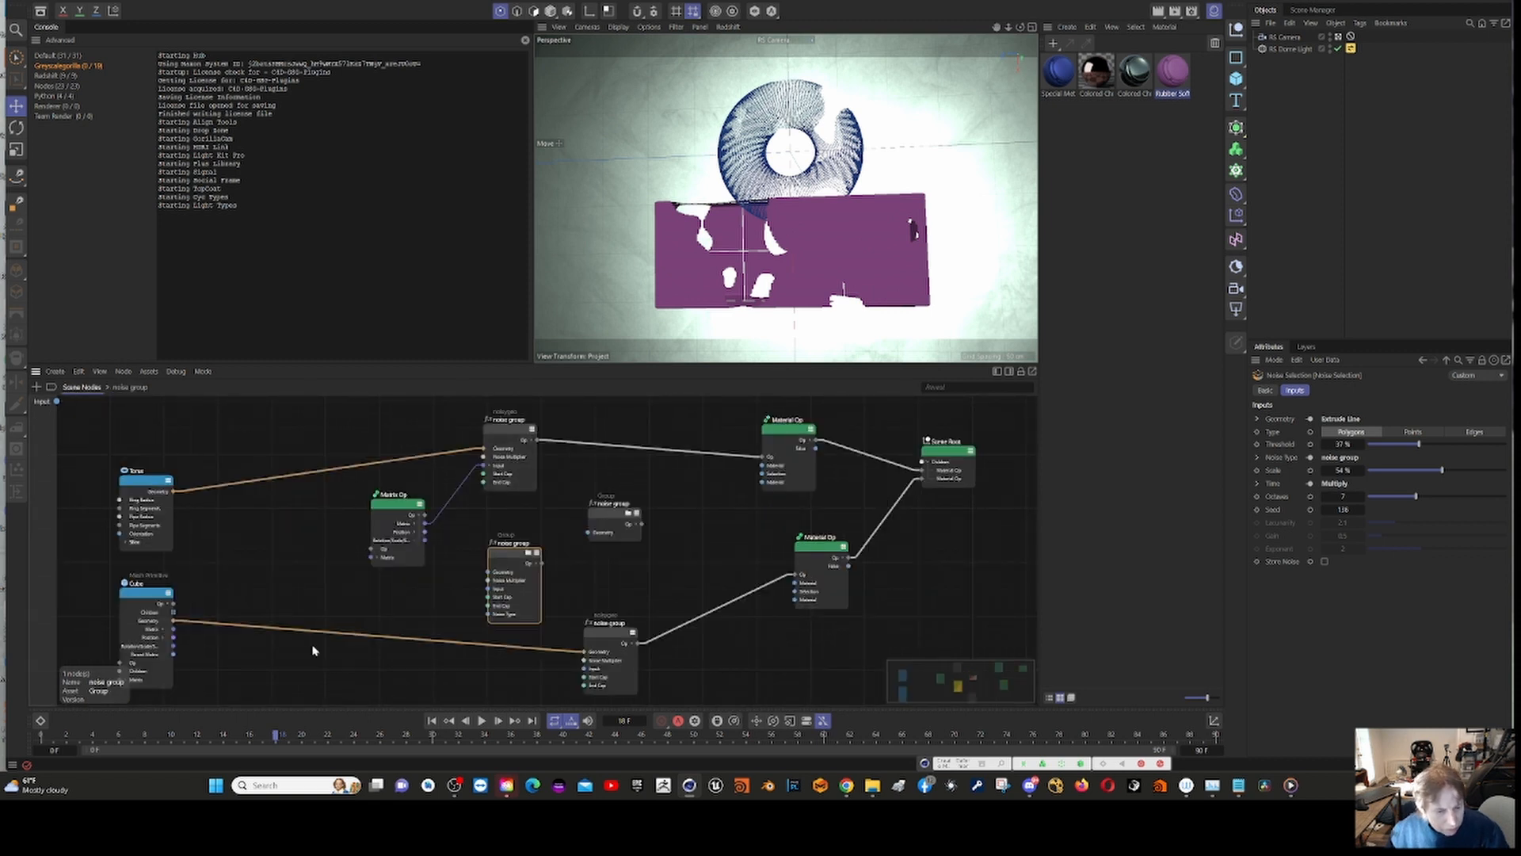
pyautogui.click(392, 508)
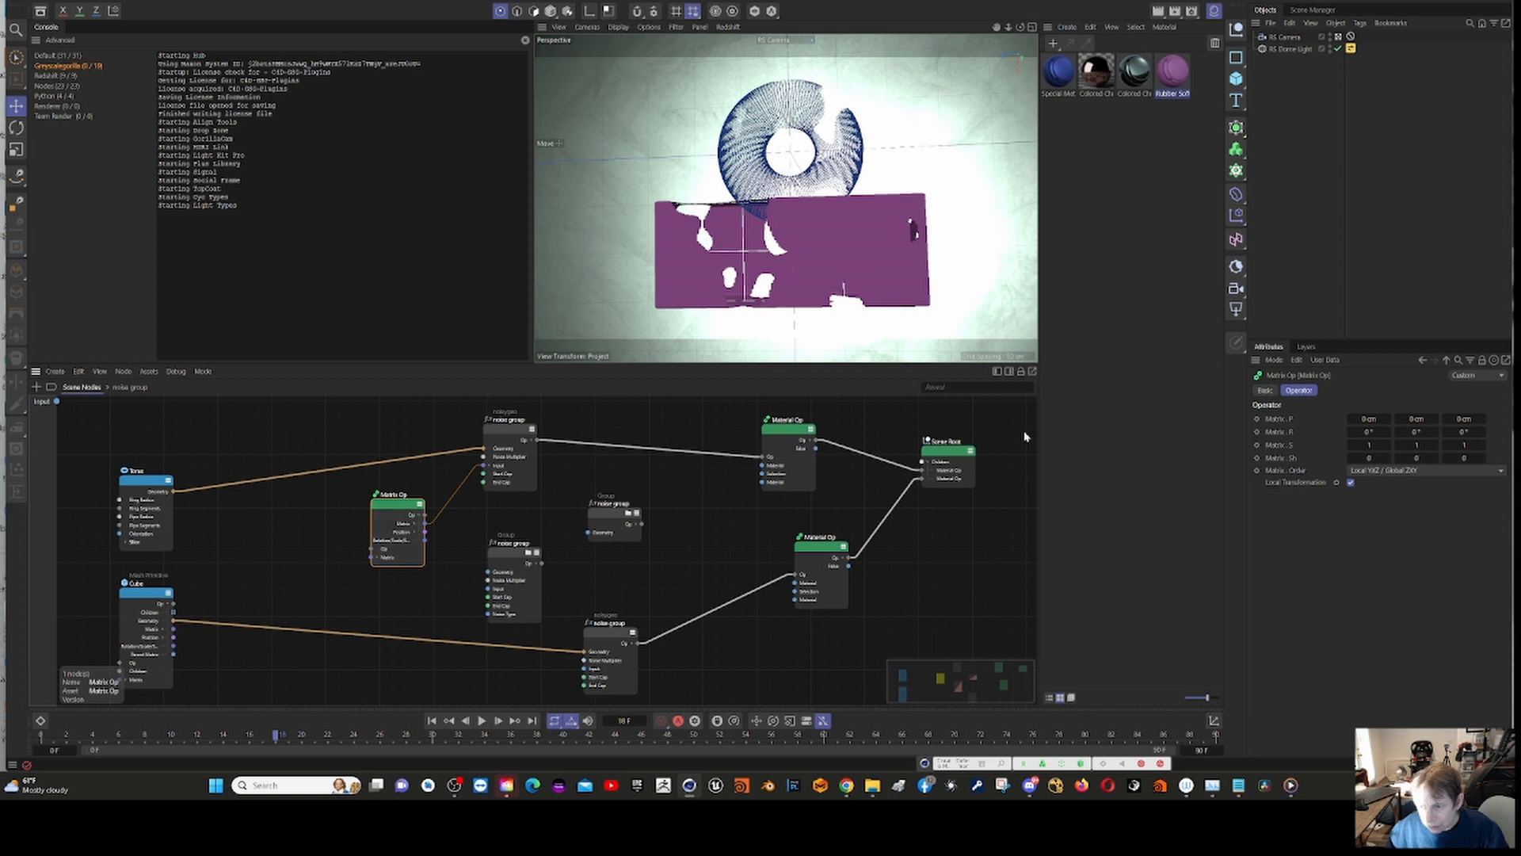
pyautogui.click(1418, 418)
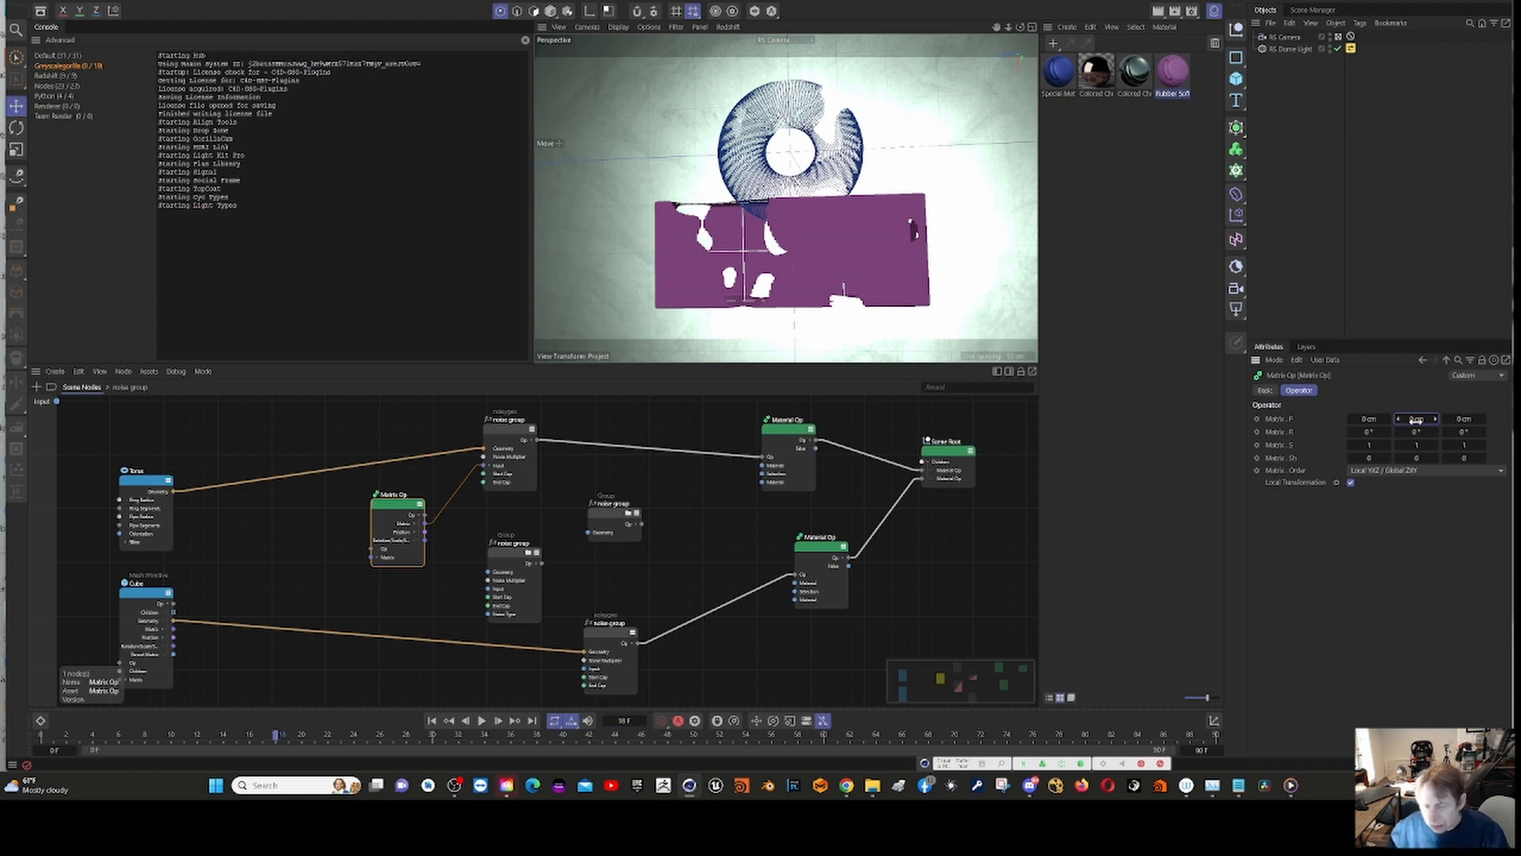
pyautogui.moveTo(1416, 422); pyautogui.dragTo(693, 502)
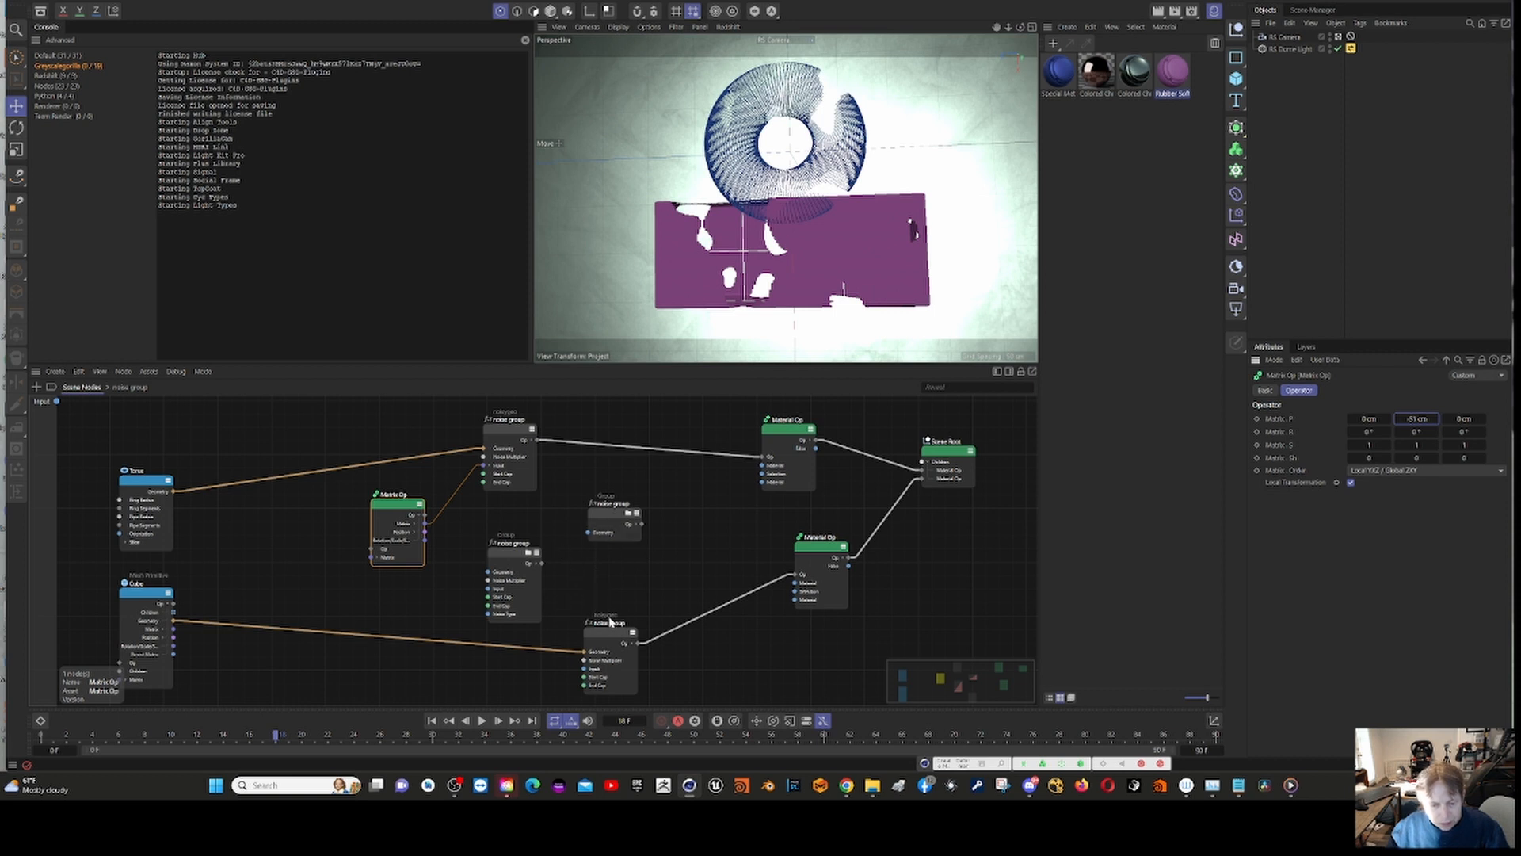
pyautogui.rightClick(501, 571)
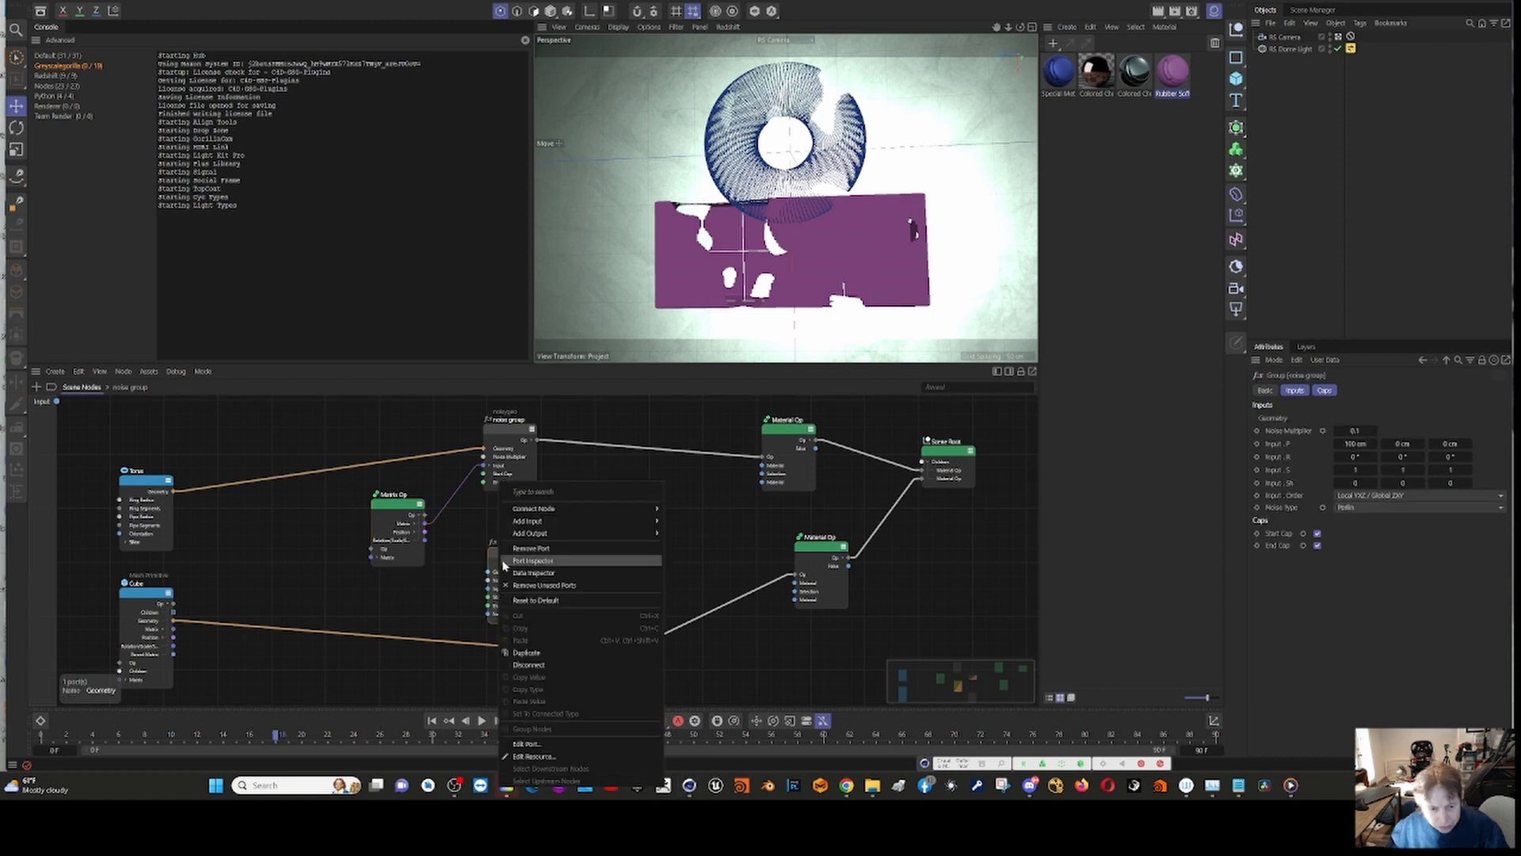
pyautogui.moveTo(525, 523)
pyautogui.click(456, 578)
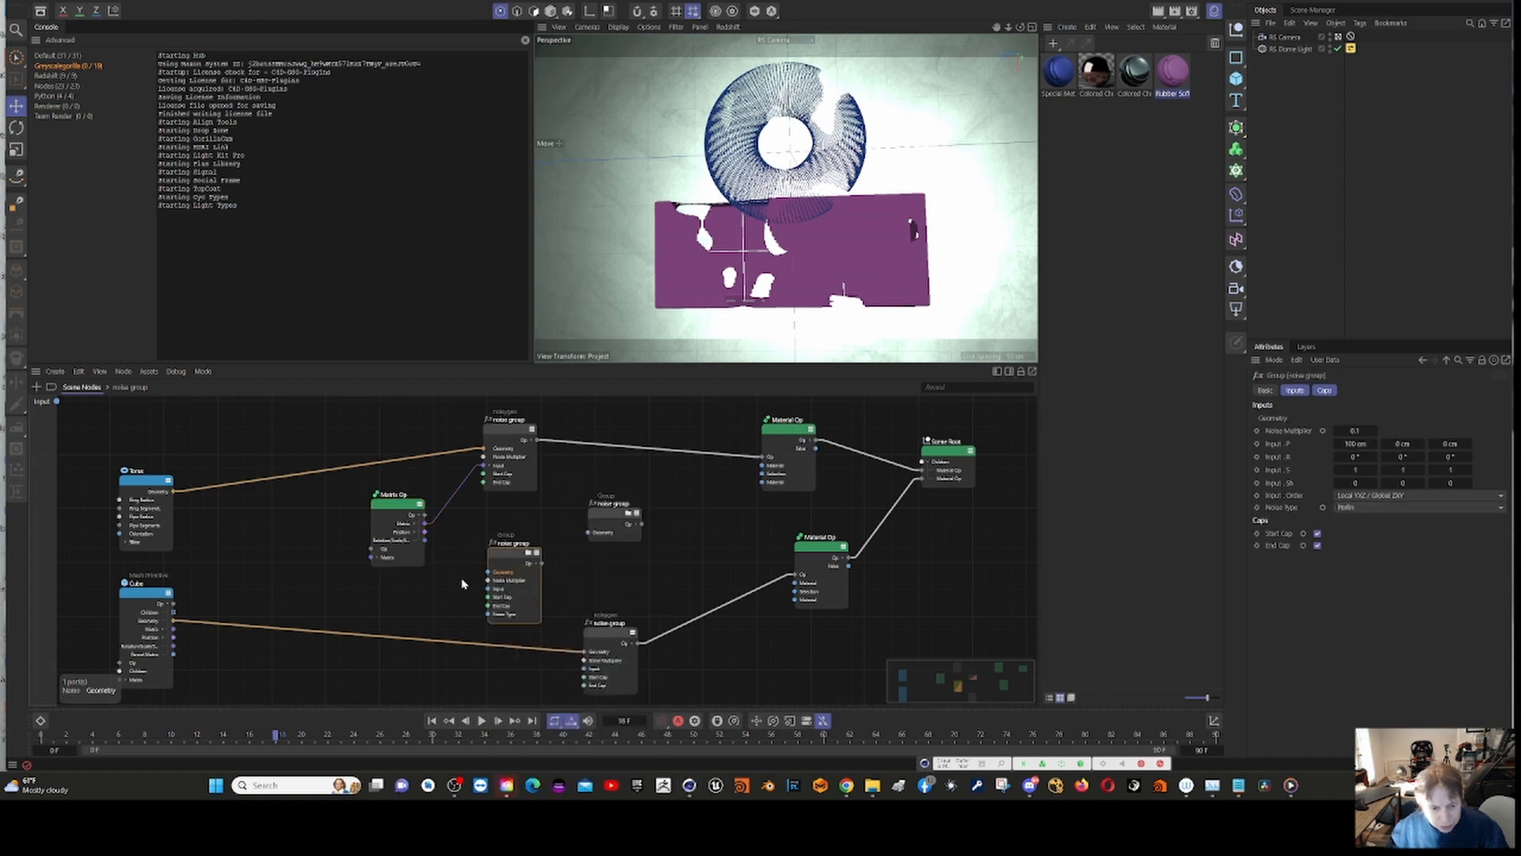
# Step: Start converting the unconnected noise group with the Noise Type input to an asset and name it "noise group-new"
pyautogui.click(506, 564)
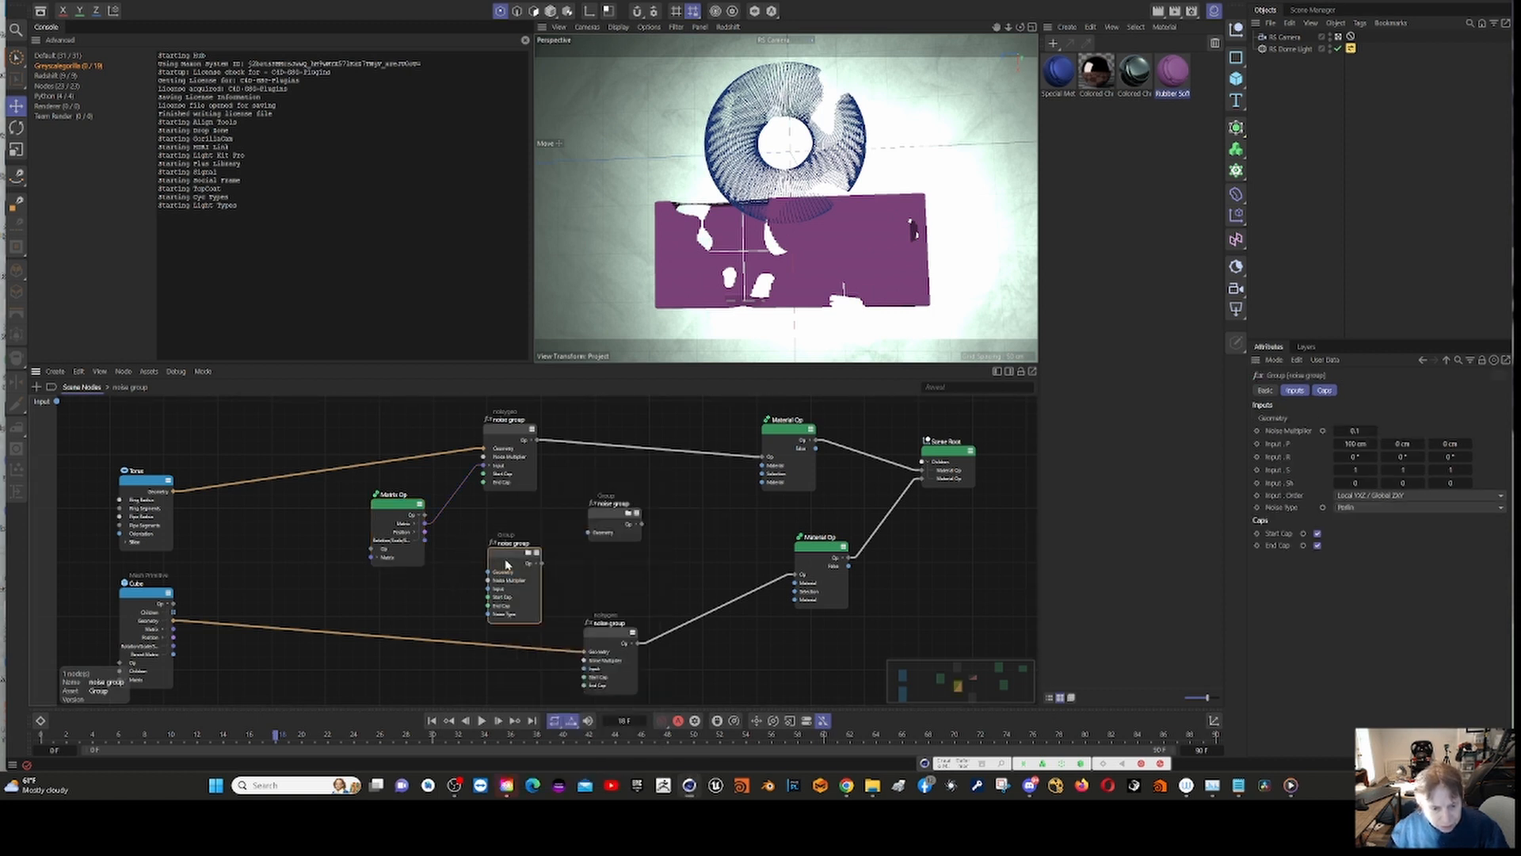
pyautogui.click(149, 373)
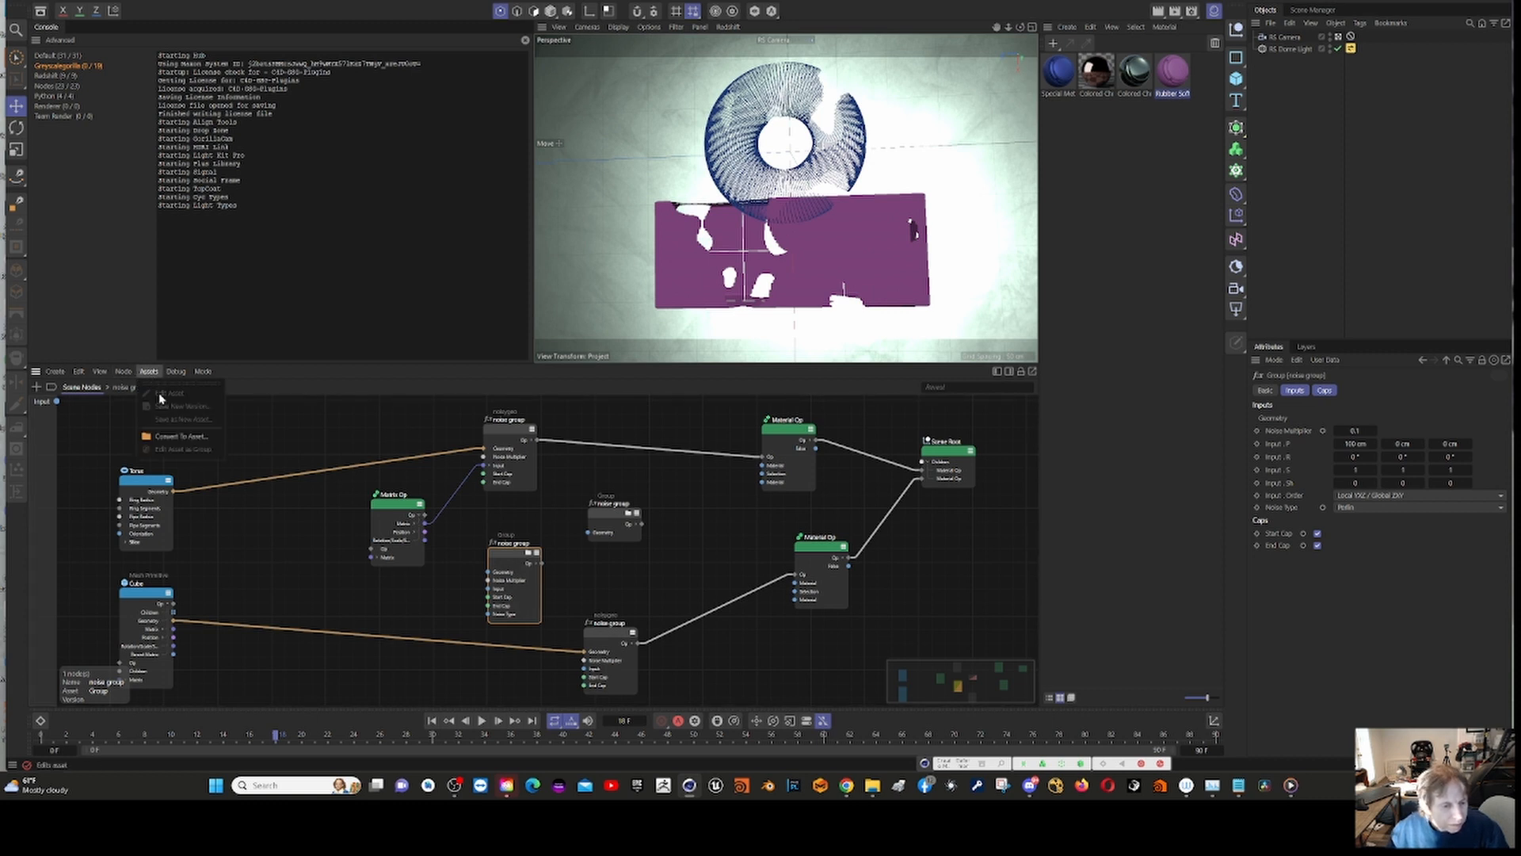
pyautogui.click(181, 436)
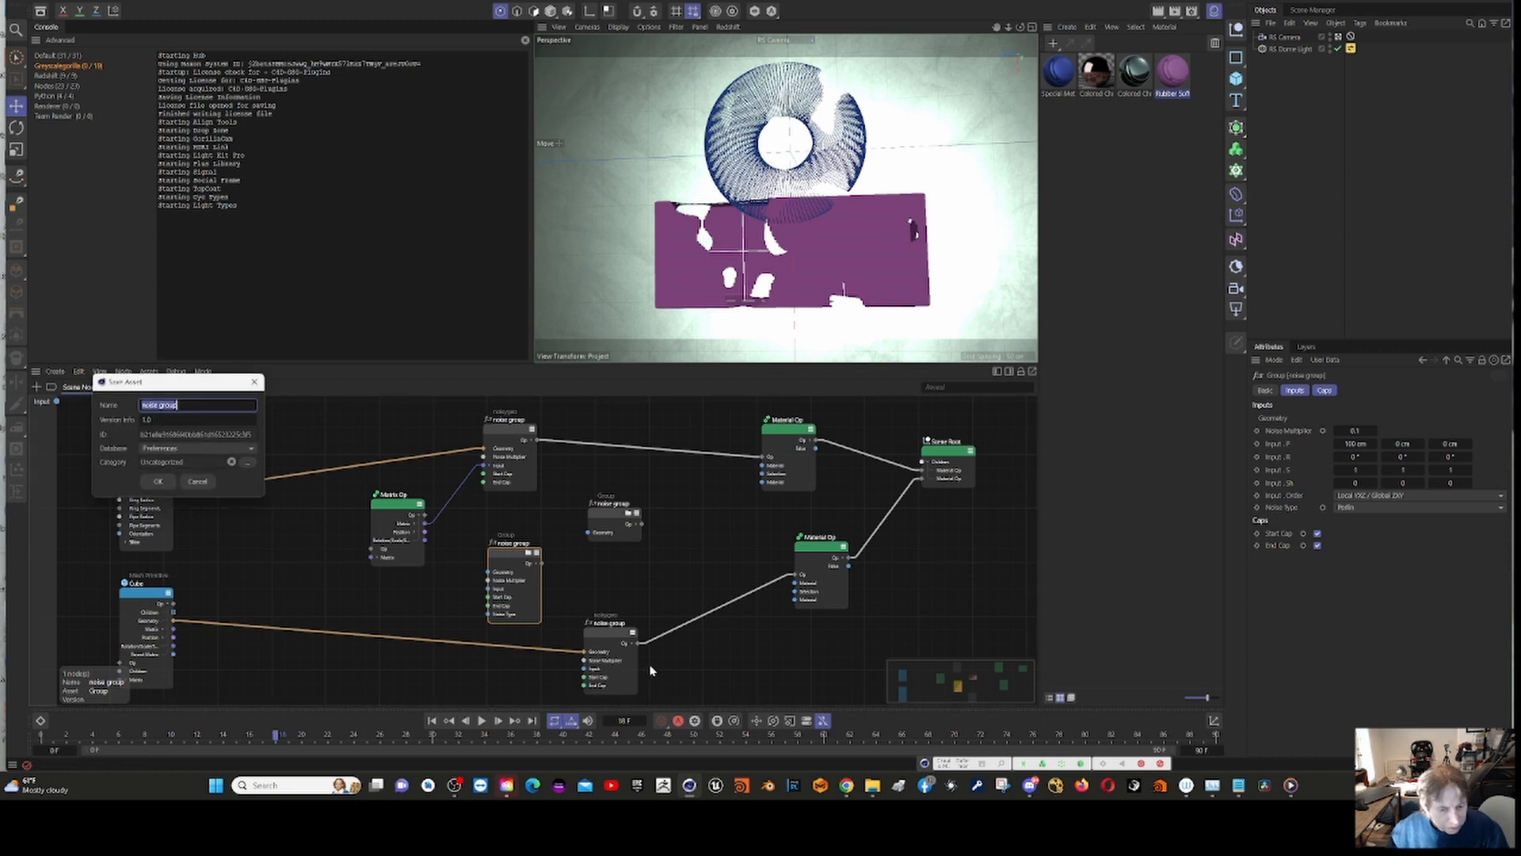
pyautogui.click(202, 405)
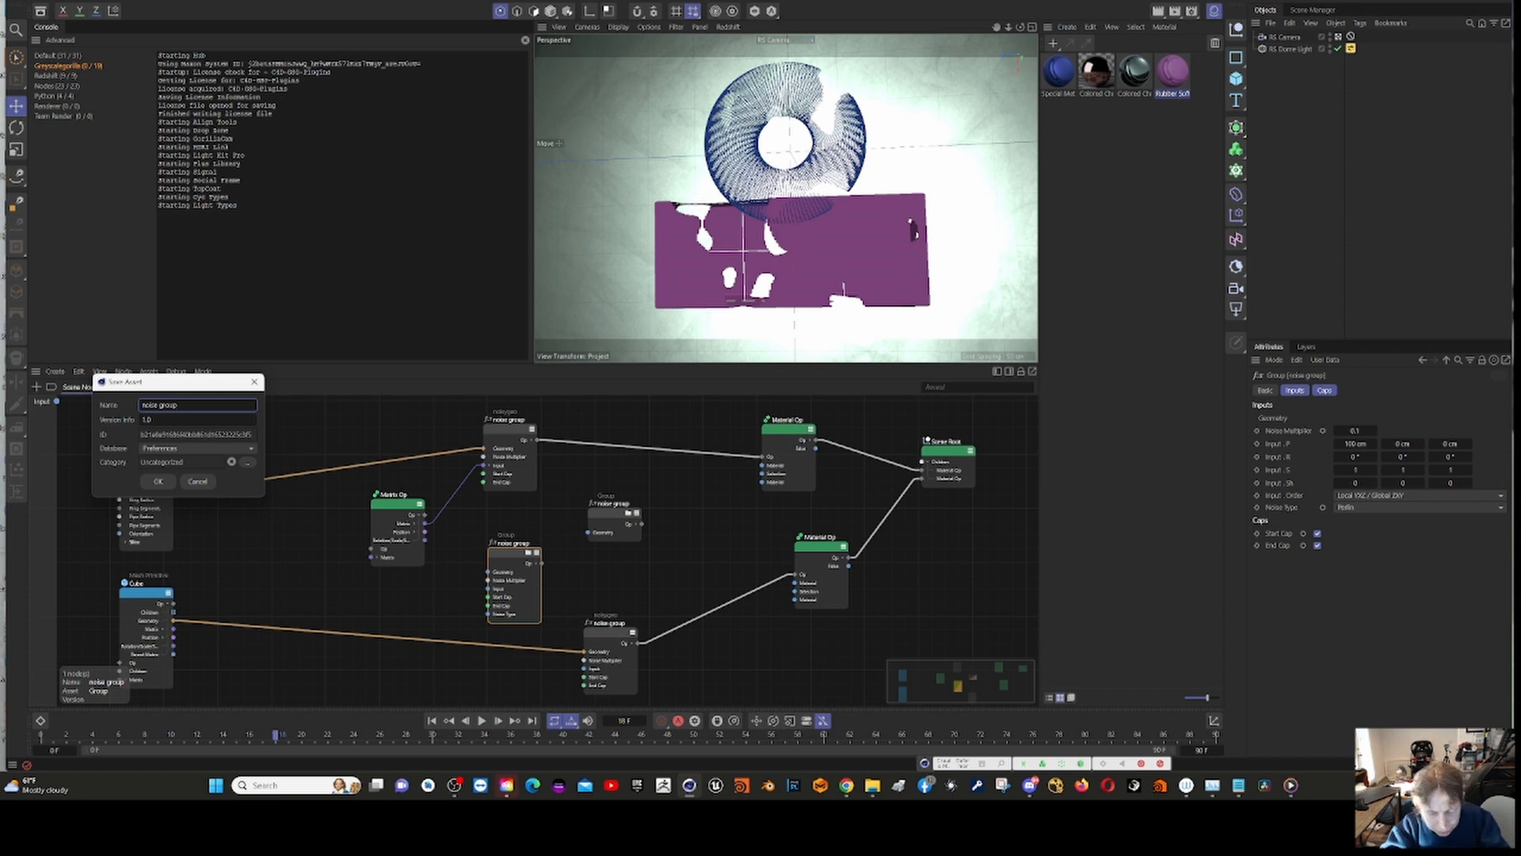
pyautogui.write('-new')
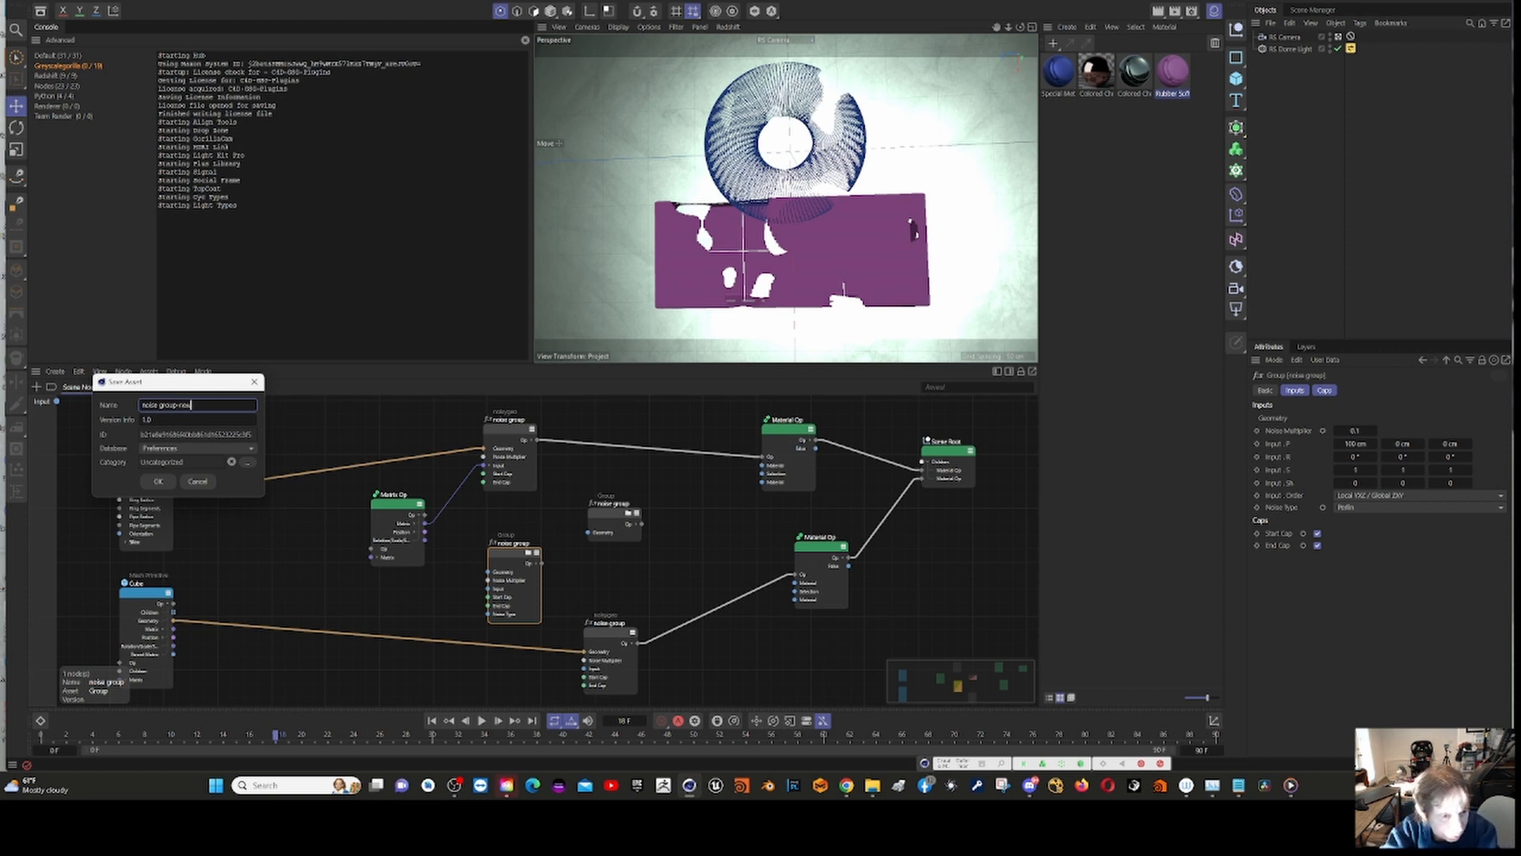
# Step: Assign the new asset to the Geometry Generator category under Nodes and save it in the Preferences database
pyautogui.click(246, 466)
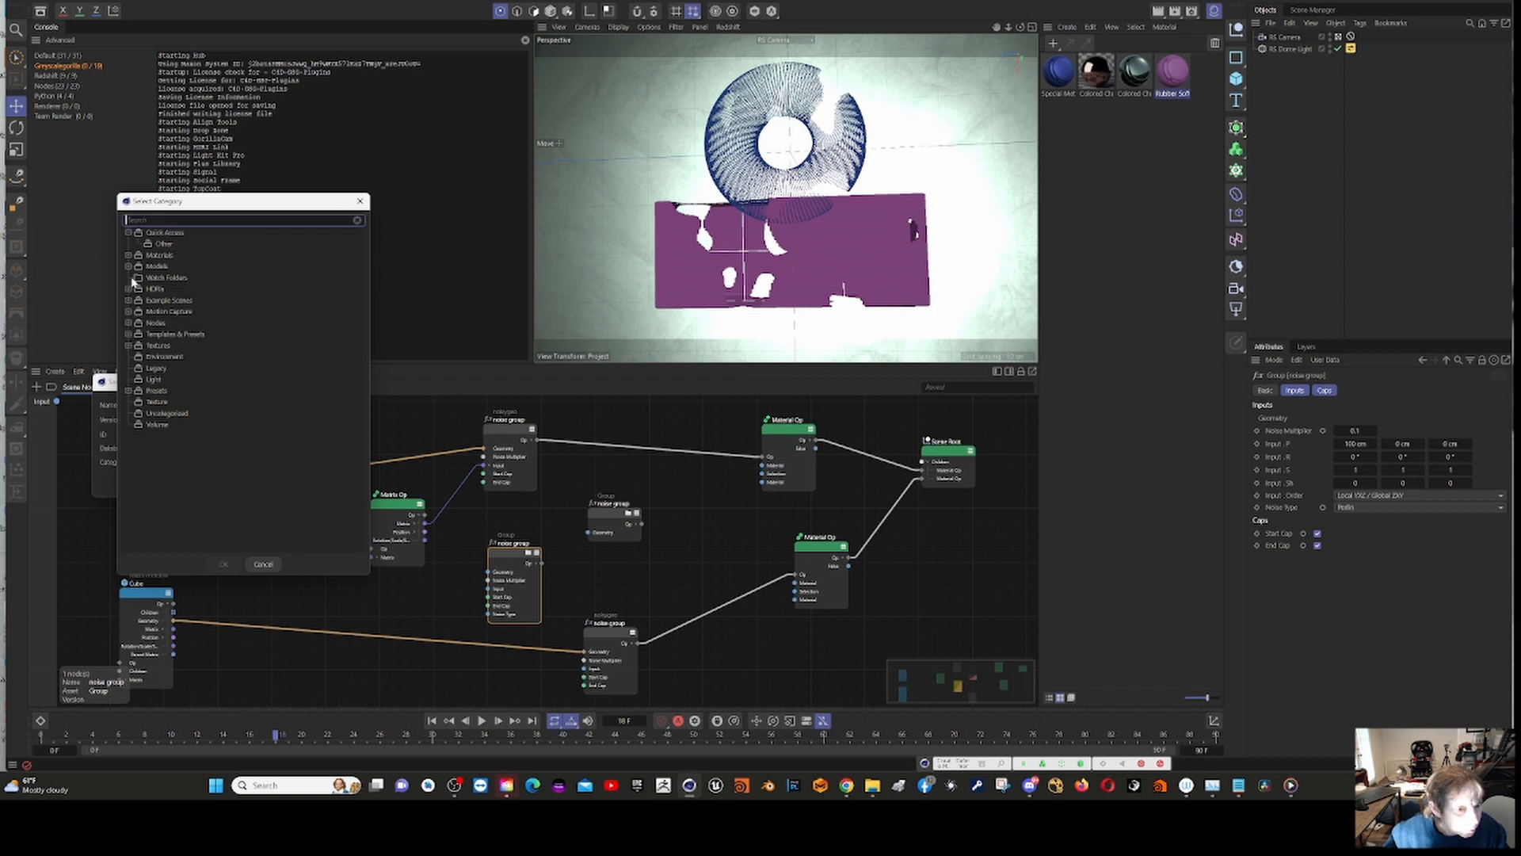
pyautogui.click(132, 325)
pyautogui.scroll(-3, 294, 460)
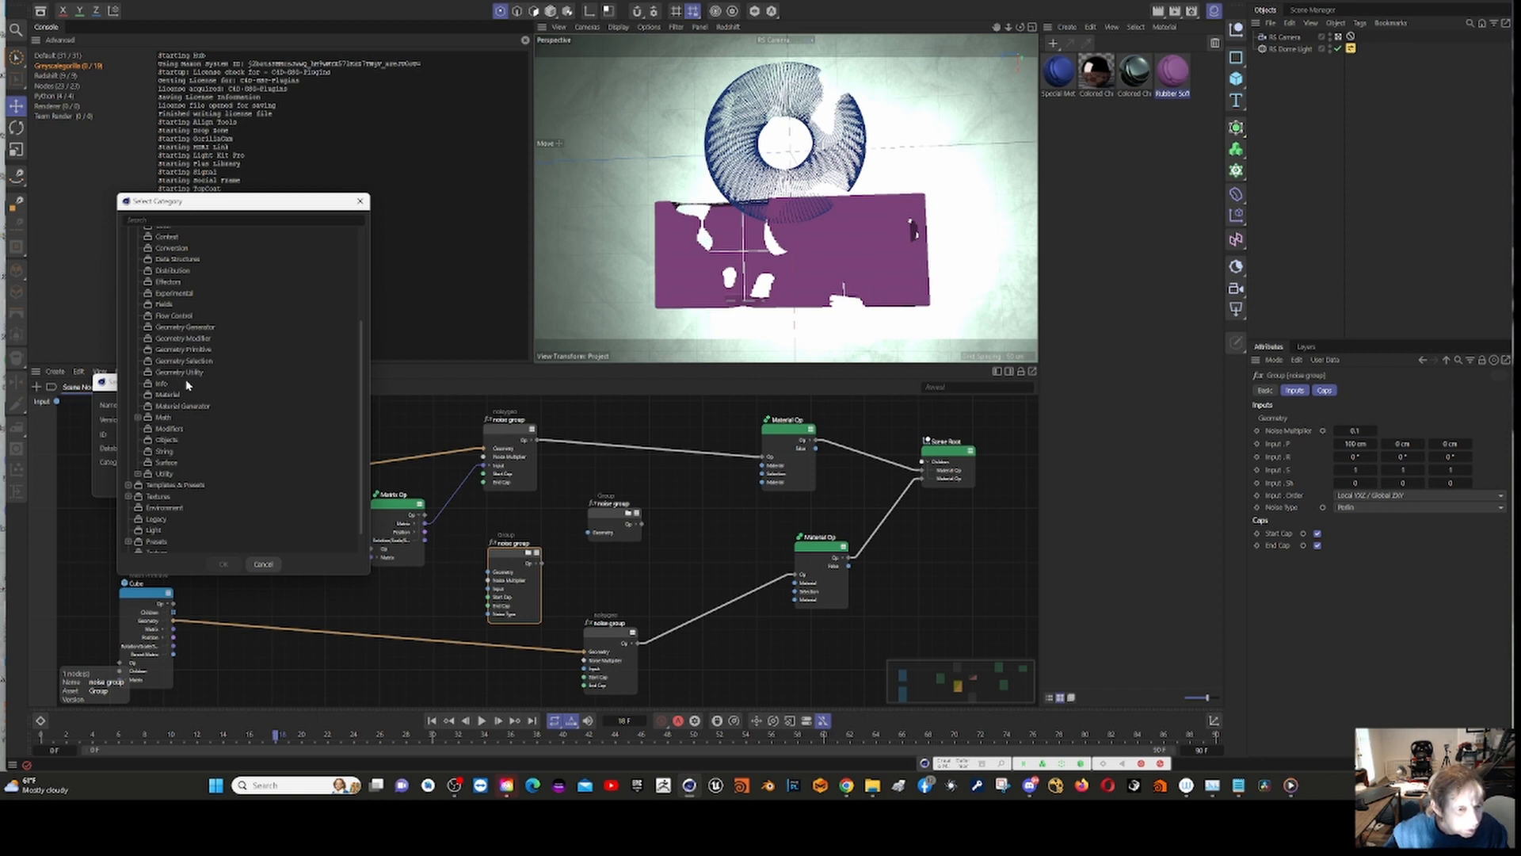
pyautogui.click(184, 328)
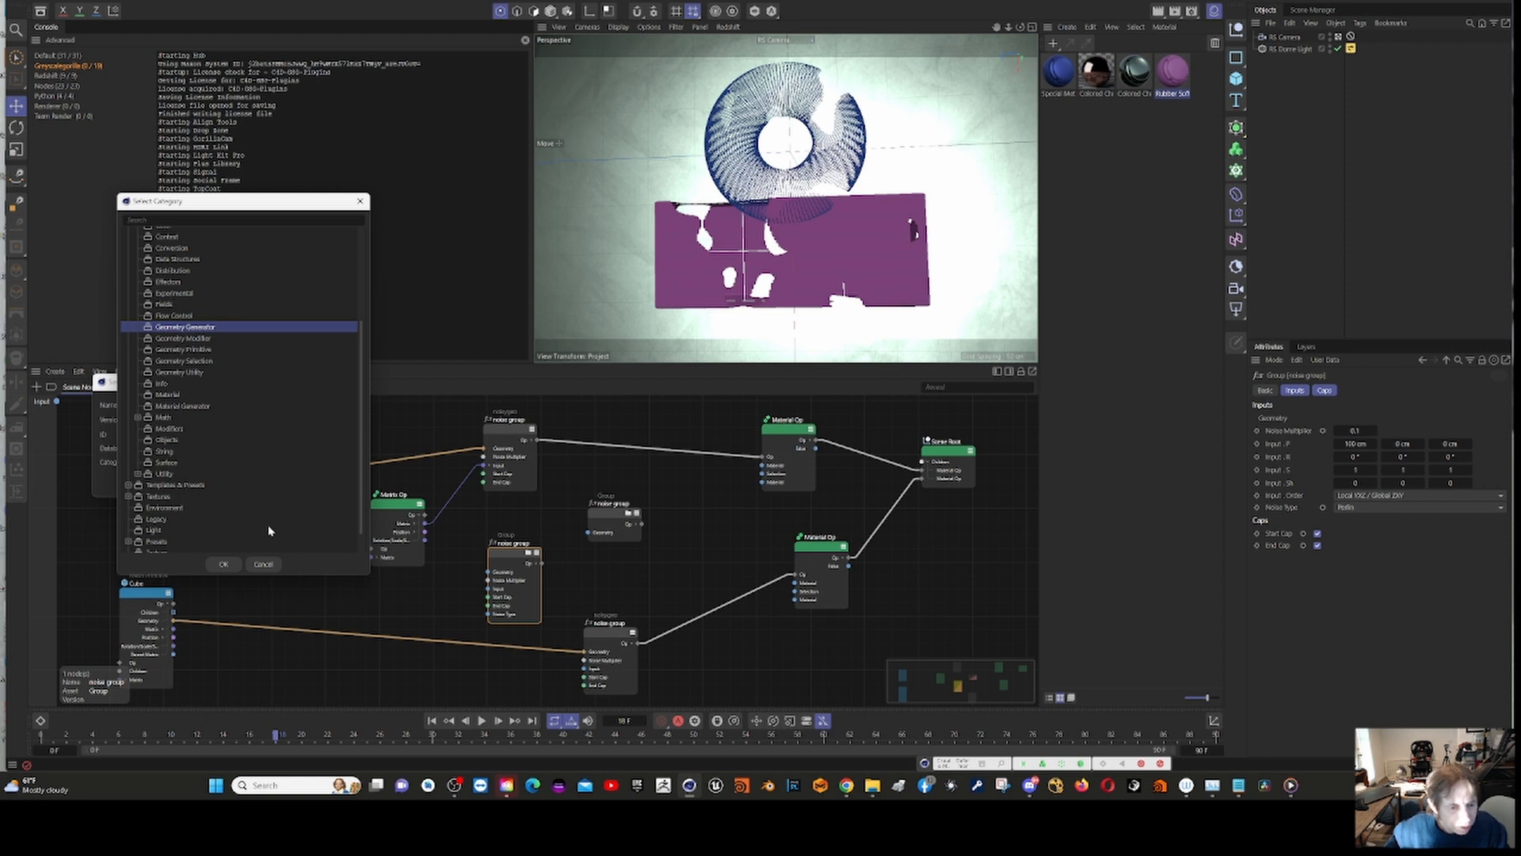
pyautogui.click(225, 565)
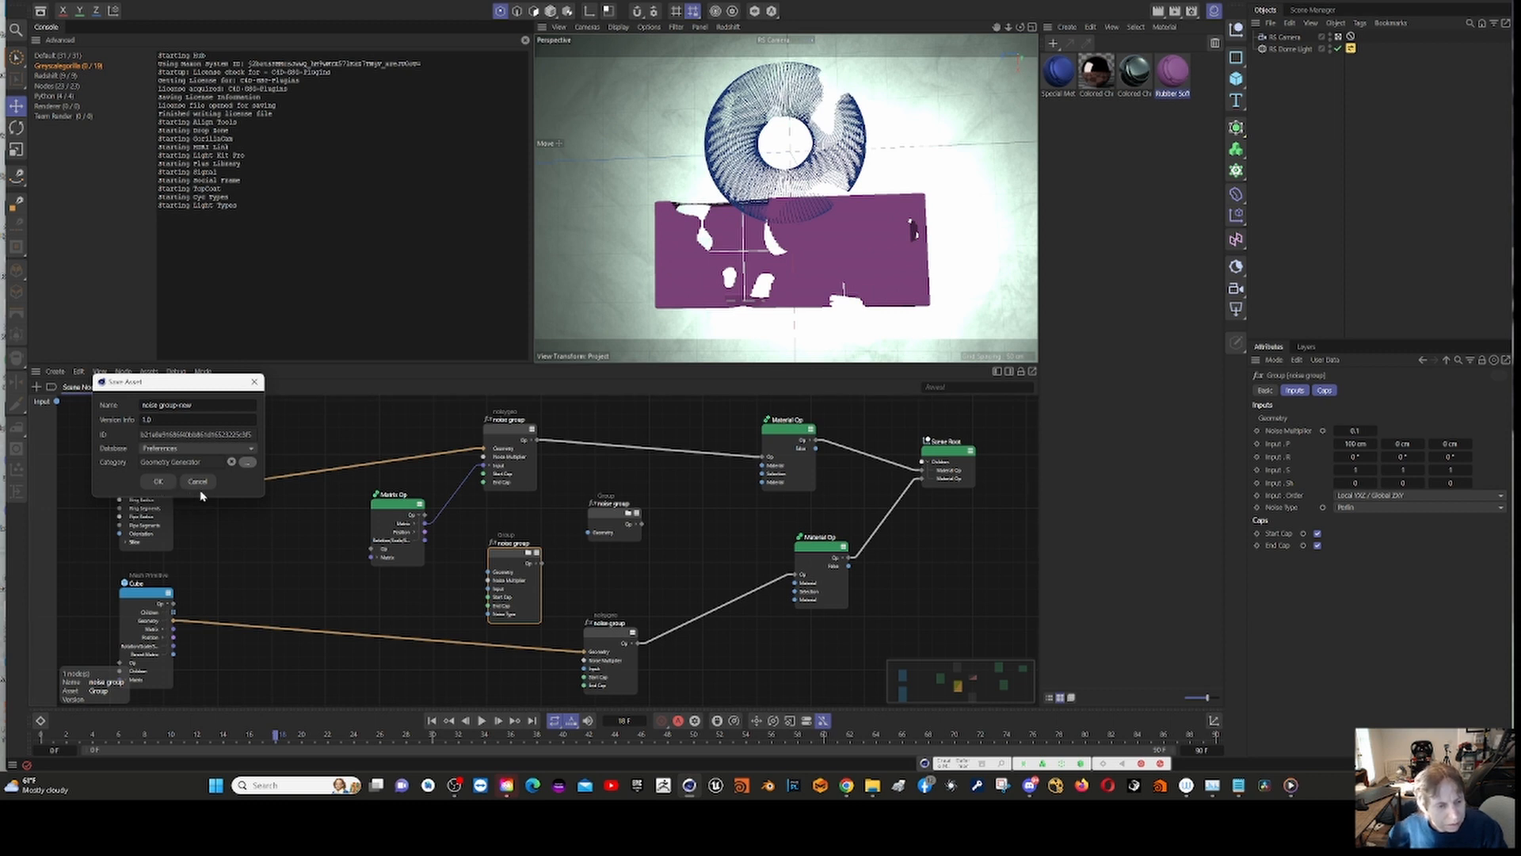
pyautogui.click(161, 482)
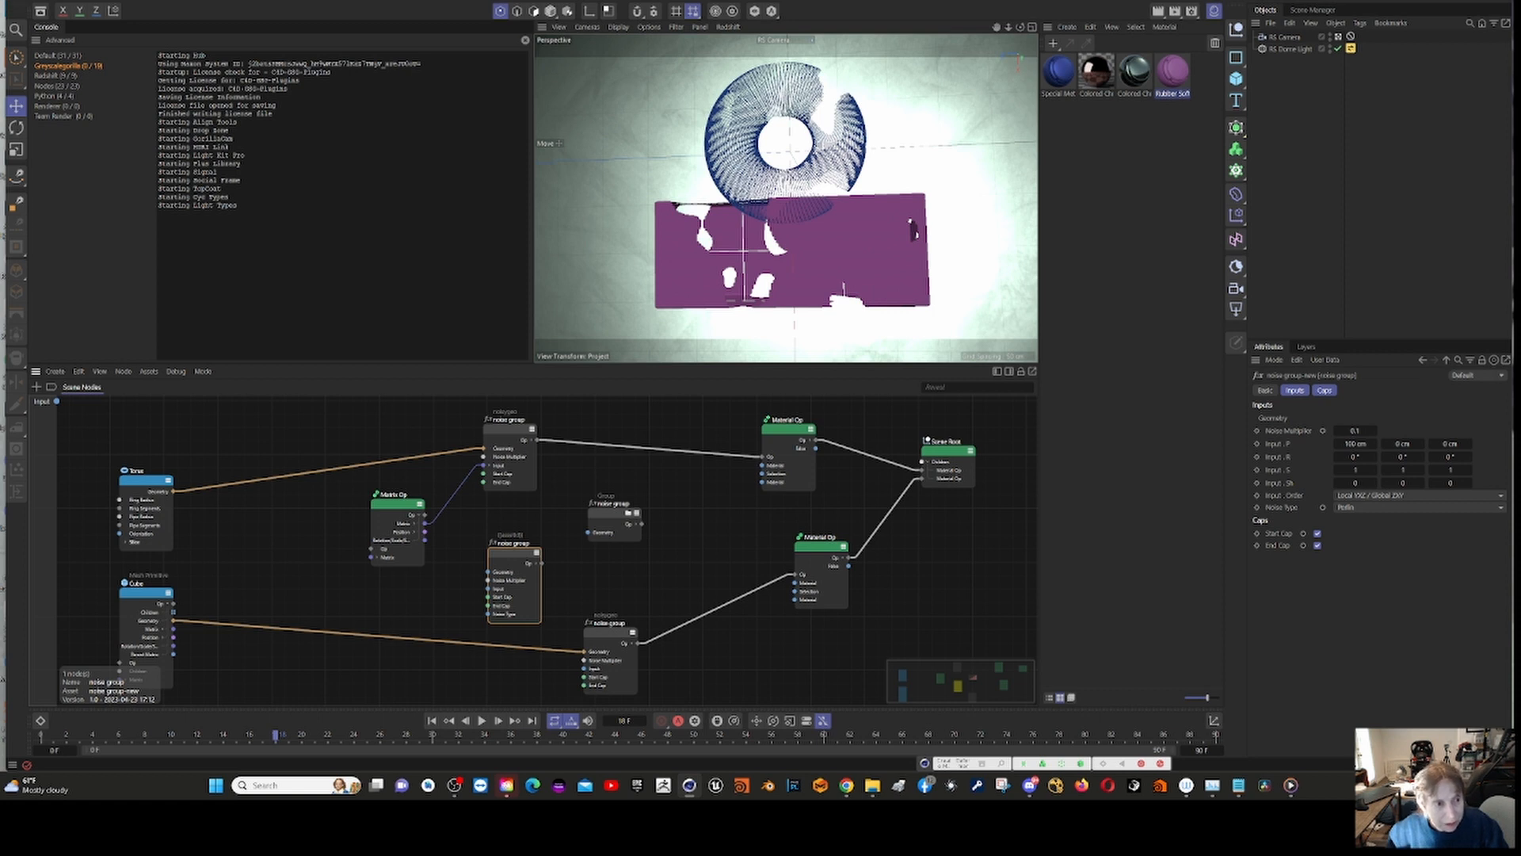
# Step: Save an incremental version of the project and create a new empty project
pyautogui.click(20, 2)
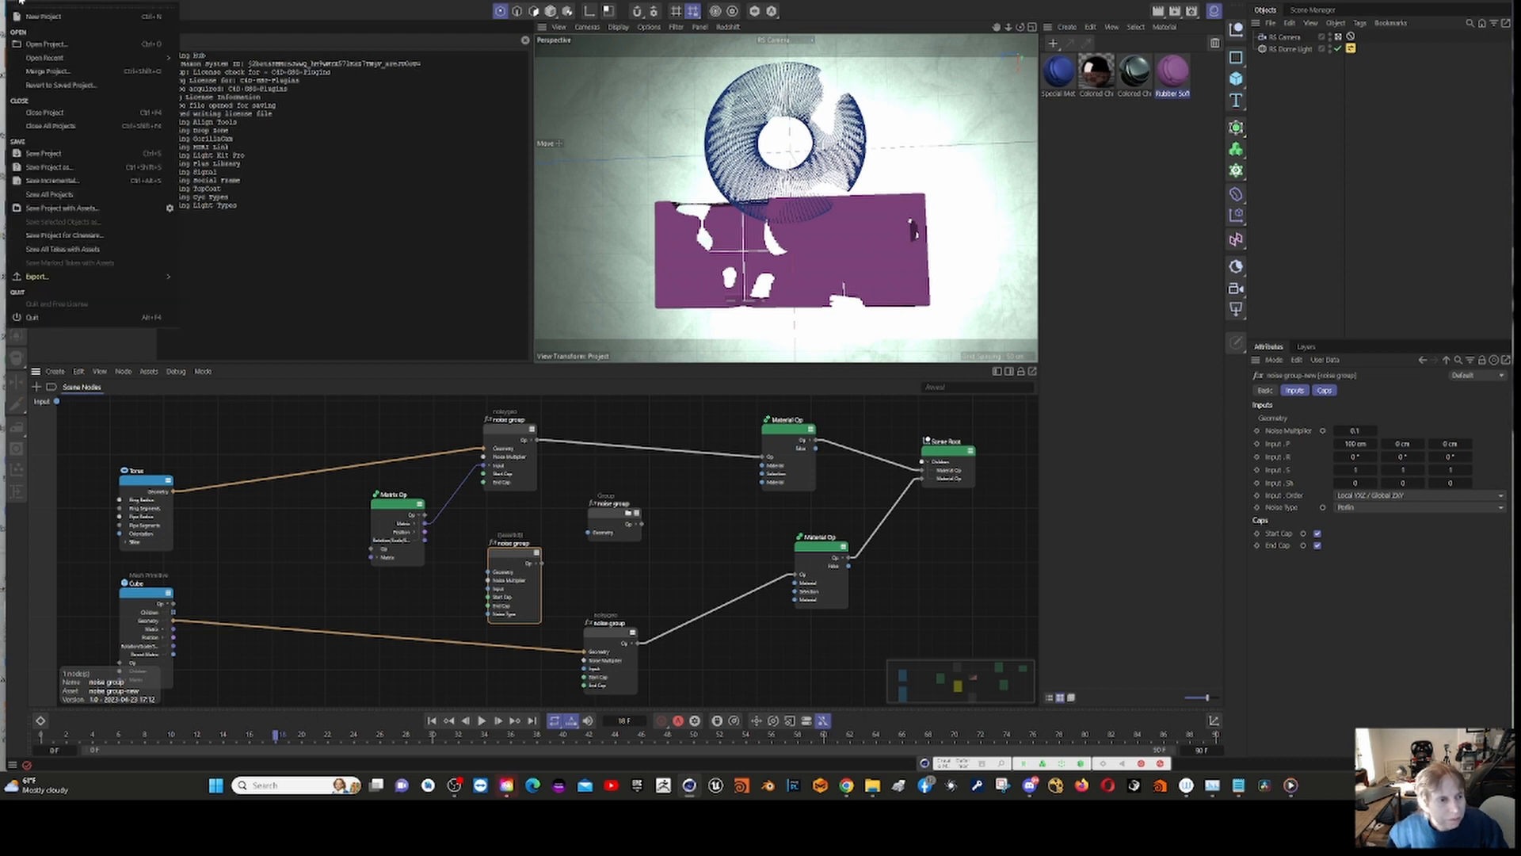
pyautogui.click(127, 180)
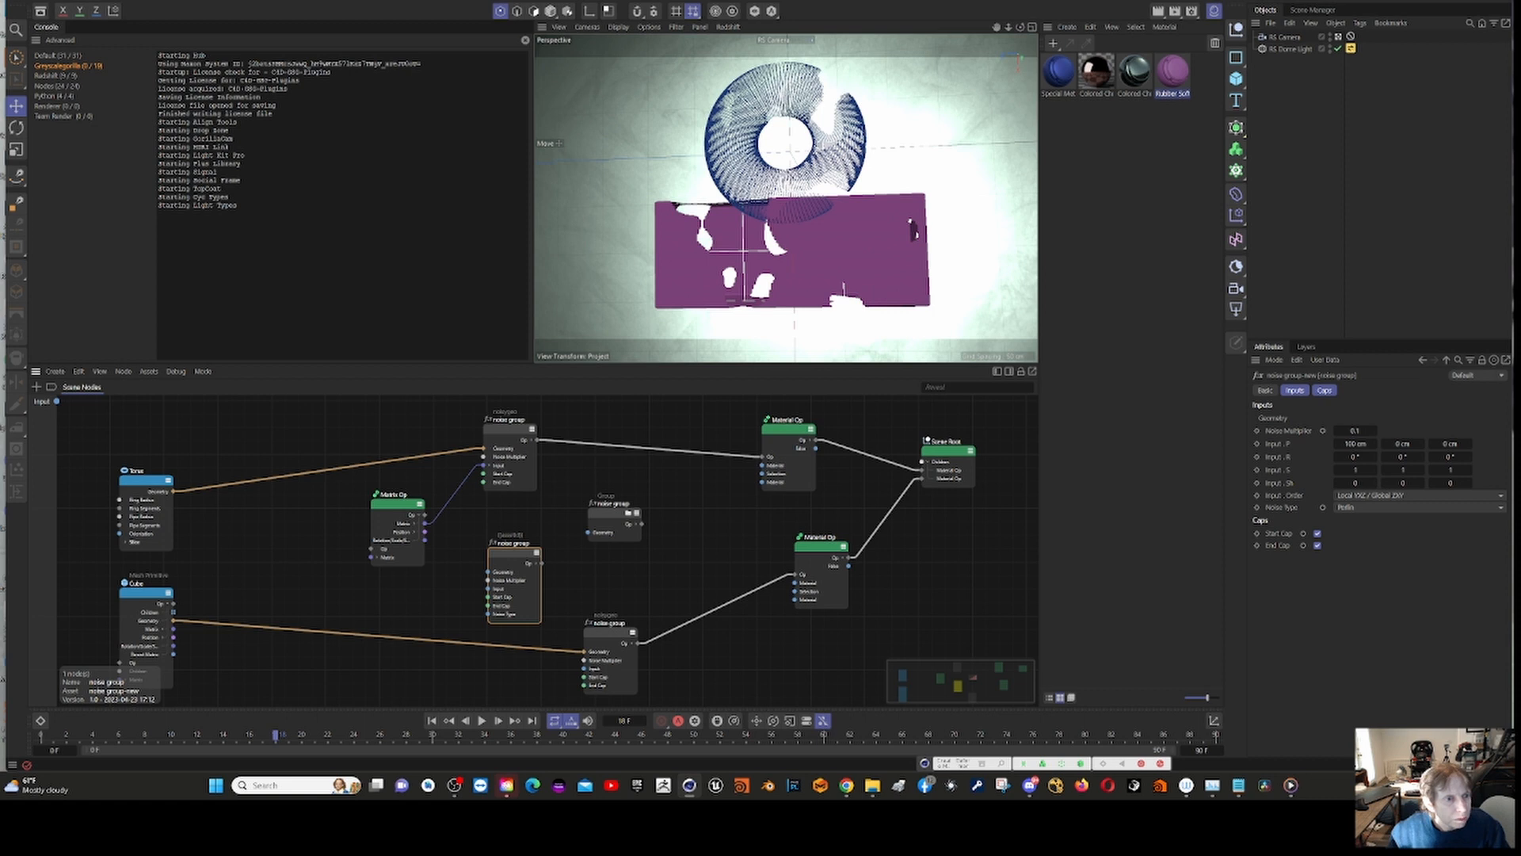
pyautogui.hotkey('ctrl', 'n')
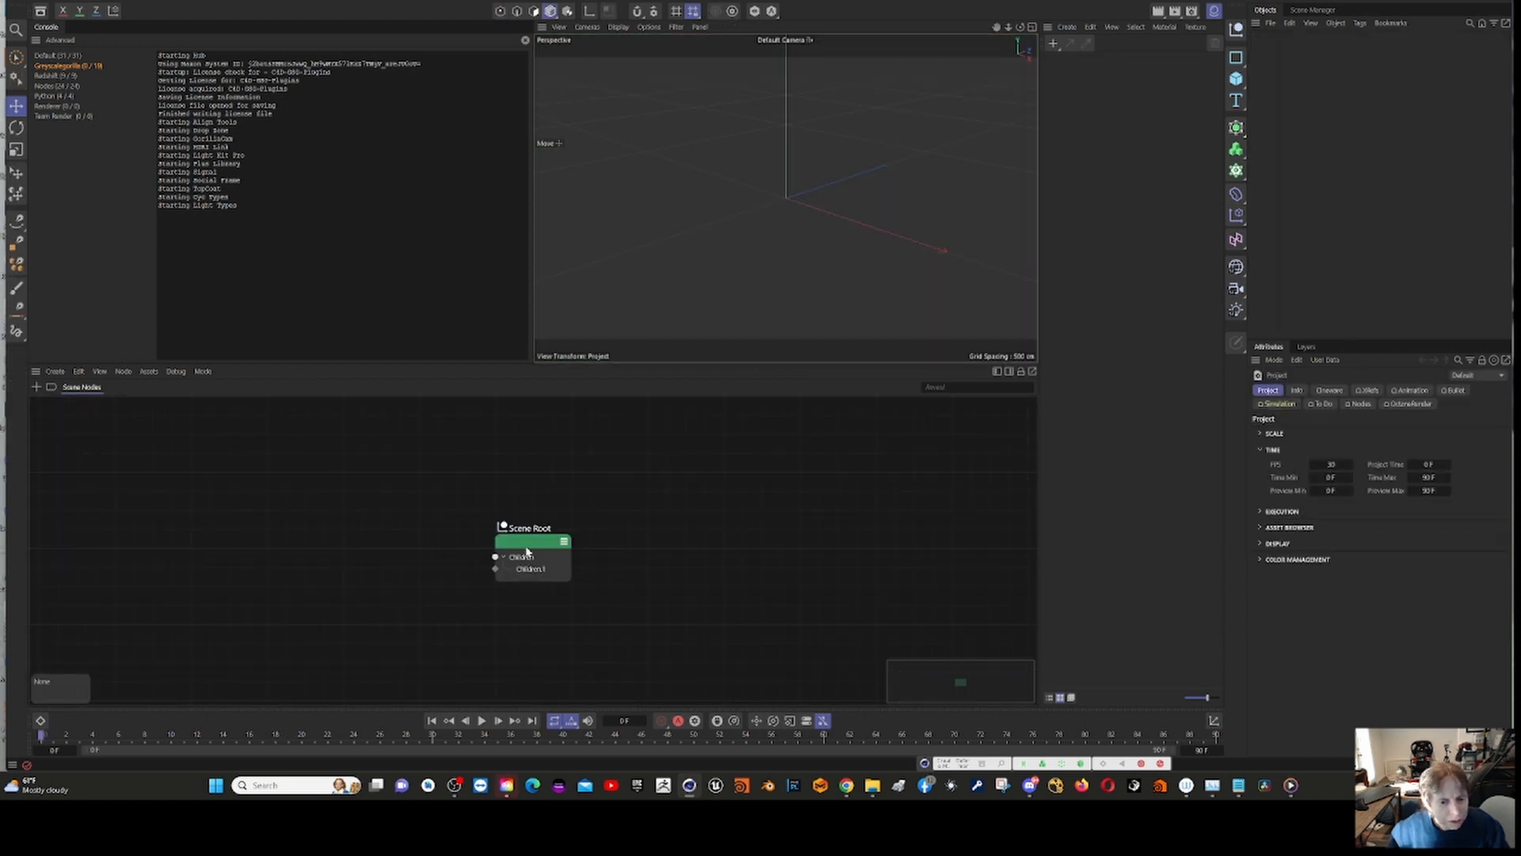
# Step: Make room beside the Scene Root, search the node assets for "noise" and add the noise group-new asset to the graph
pyautogui.moveTo(527, 551); pyautogui.dragTo(761, 537)
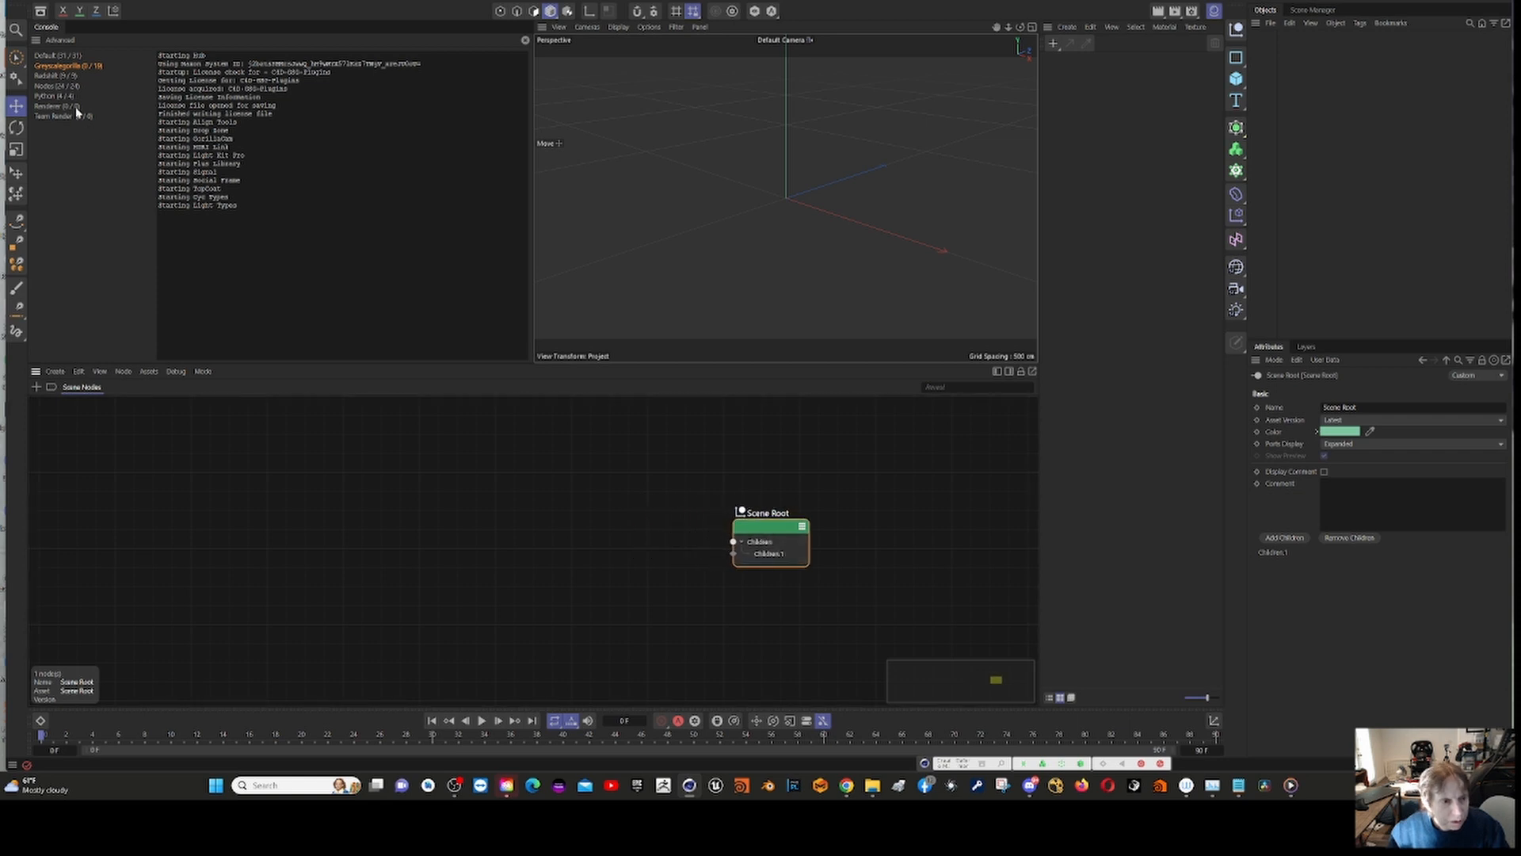
pyautogui.rightClick(360, 505)
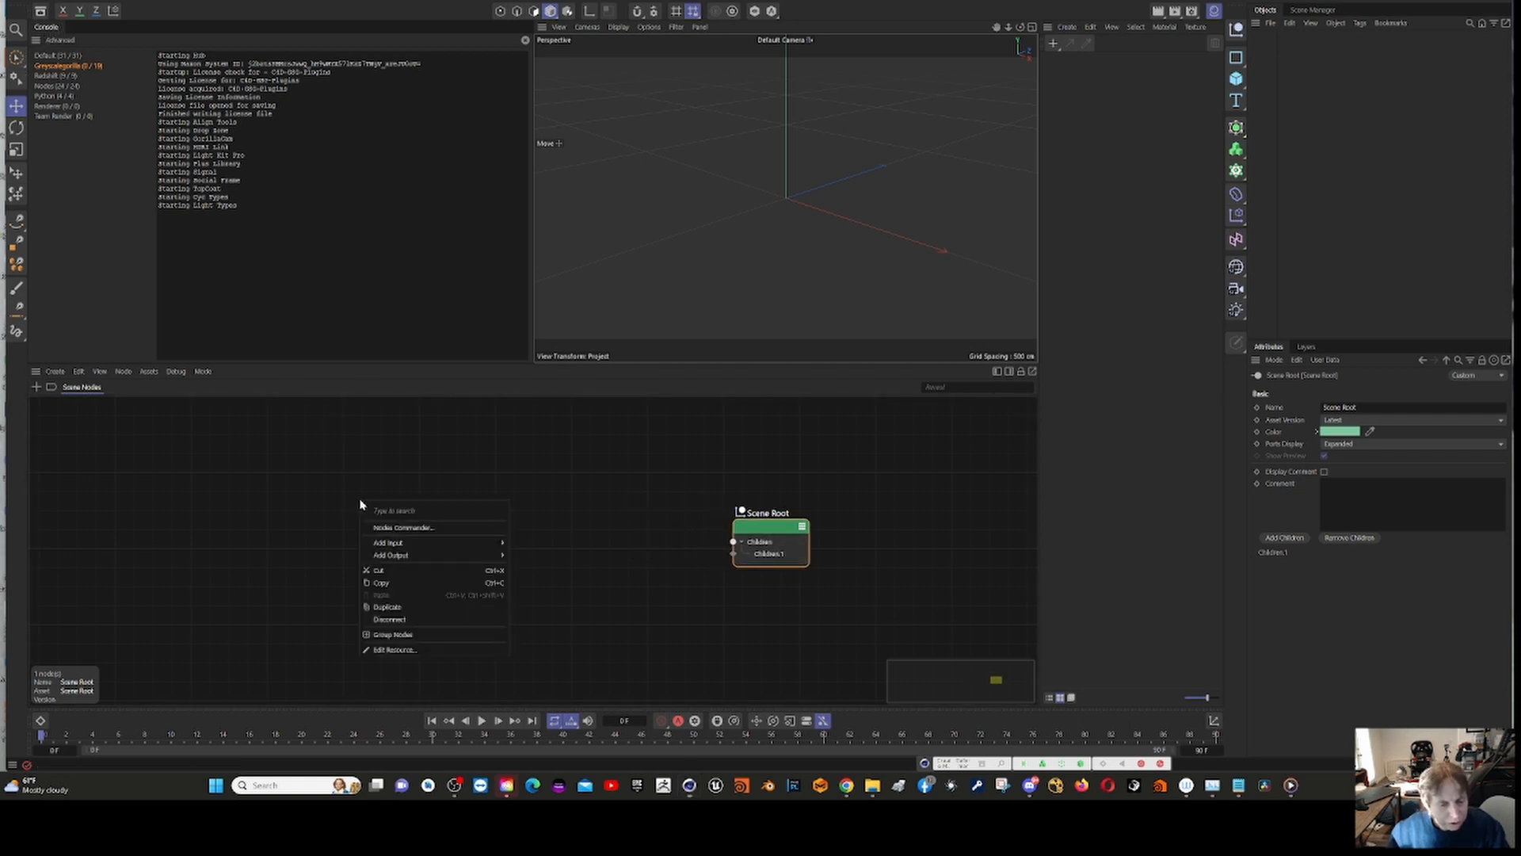
pyautogui.click(412, 527)
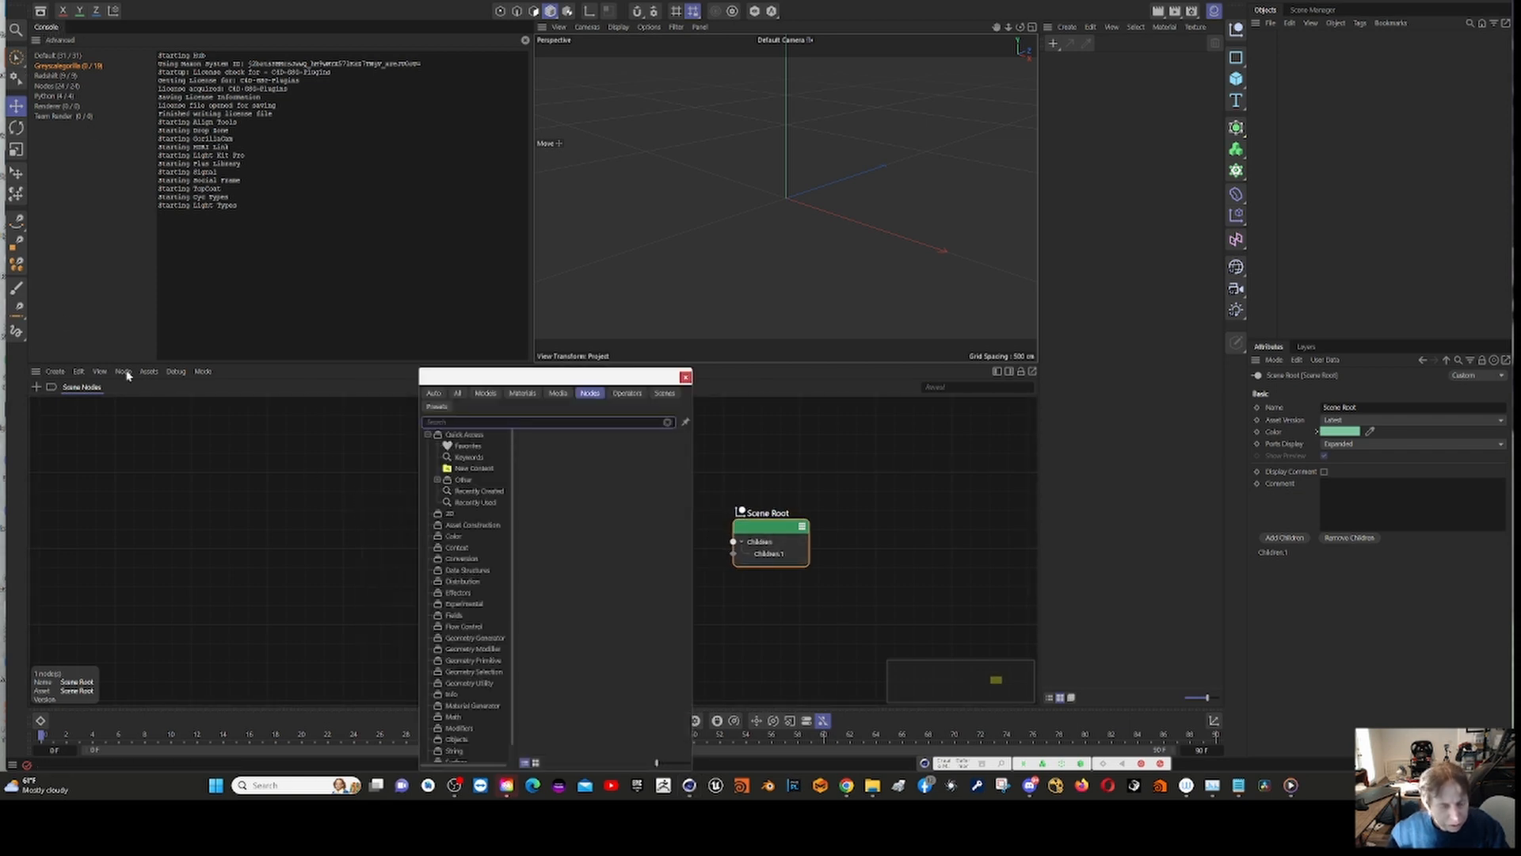
pyautogui.write('no')
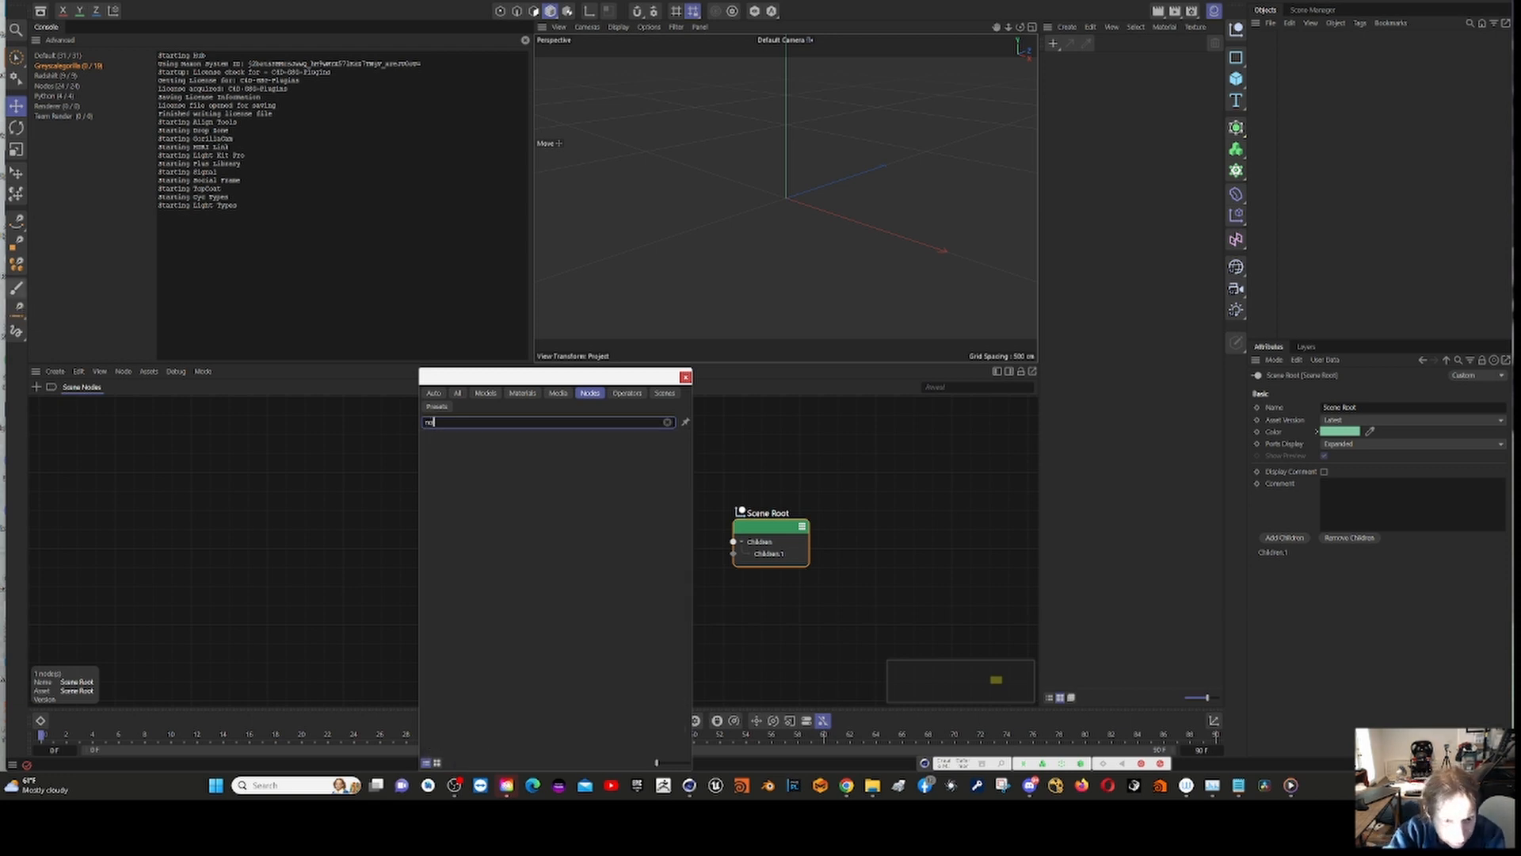
pyautogui.write('ice')
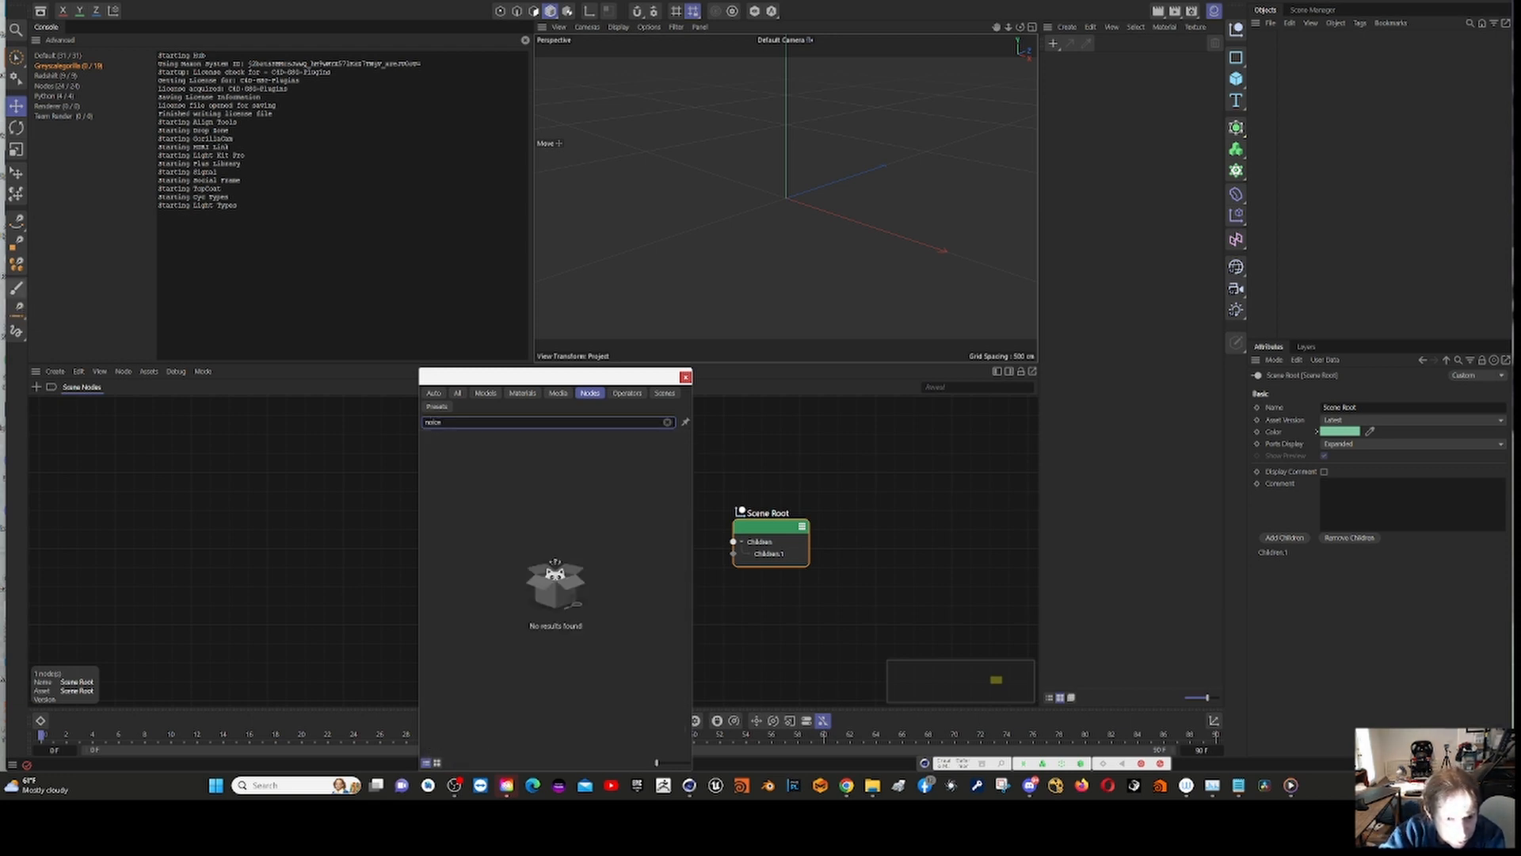
pyautogui.press('BackSpace')
pyautogui.press('BackSpace')
pyautogui.write('se')
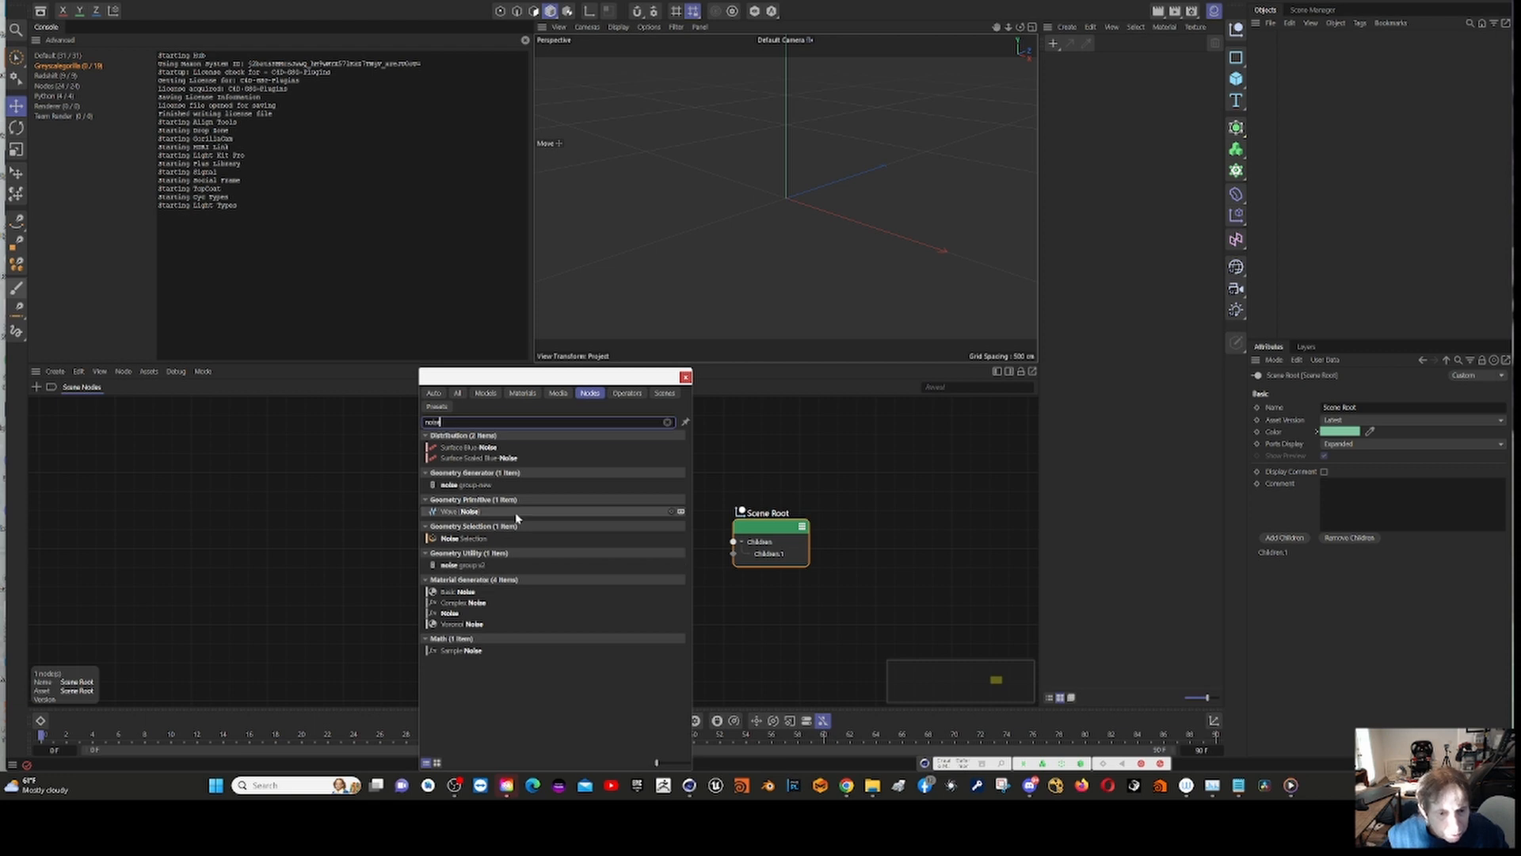
pyautogui.moveTo(473, 490); pyautogui.dragTo(315, 502)
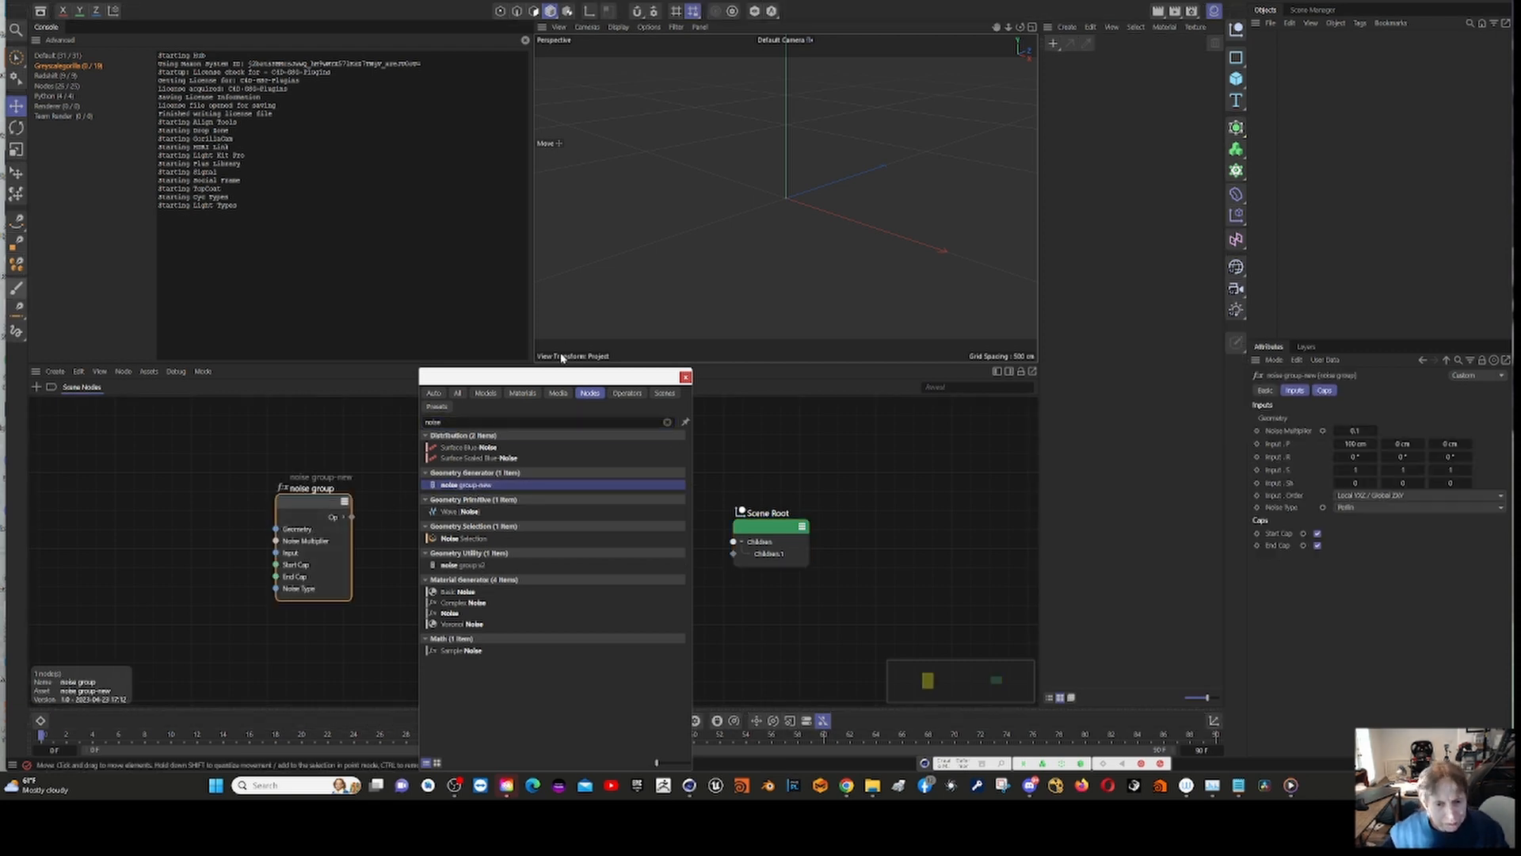
pyautogui.click(686, 378)
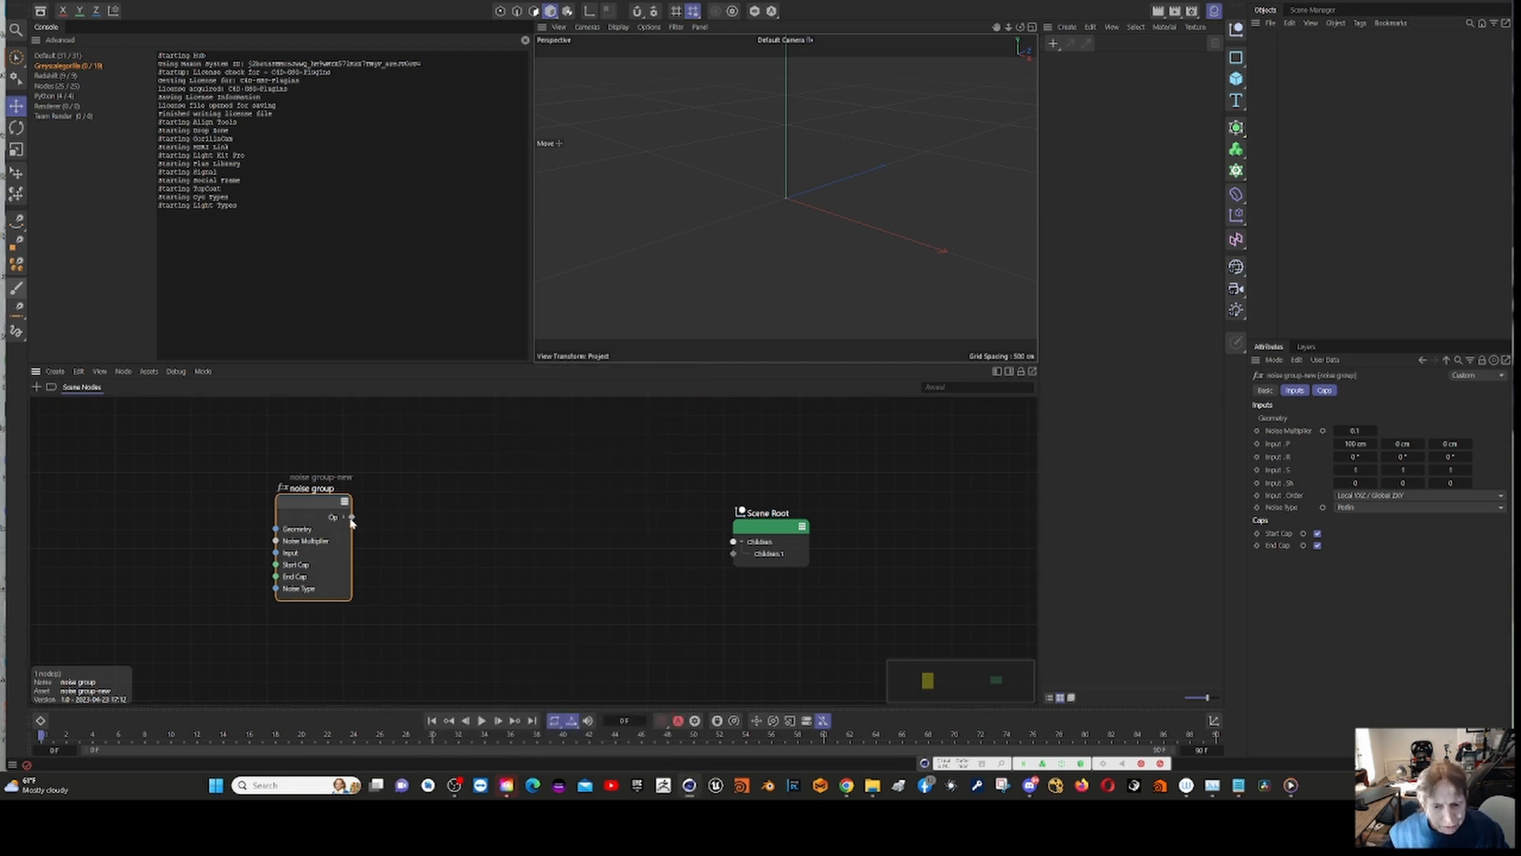
# Step: Connect the noise group's Op output to the Scene Root's first child input and move the group closer to the Scene Root
pyautogui.moveTo(355, 516); pyautogui.dragTo(662, 564)
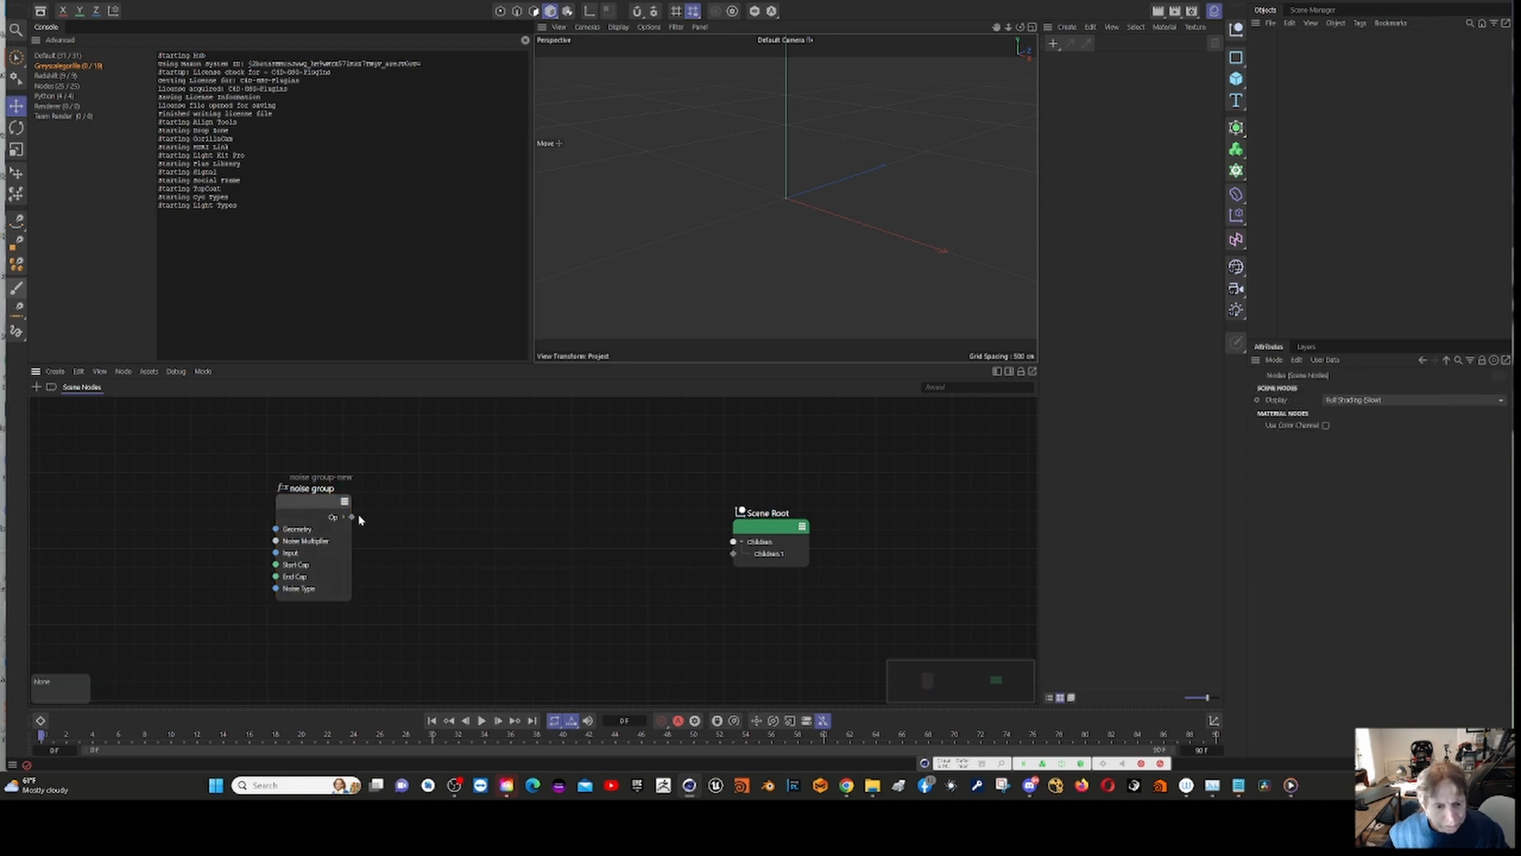
pyautogui.moveTo(352, 517); pyautogui.dragTo(734, 554)
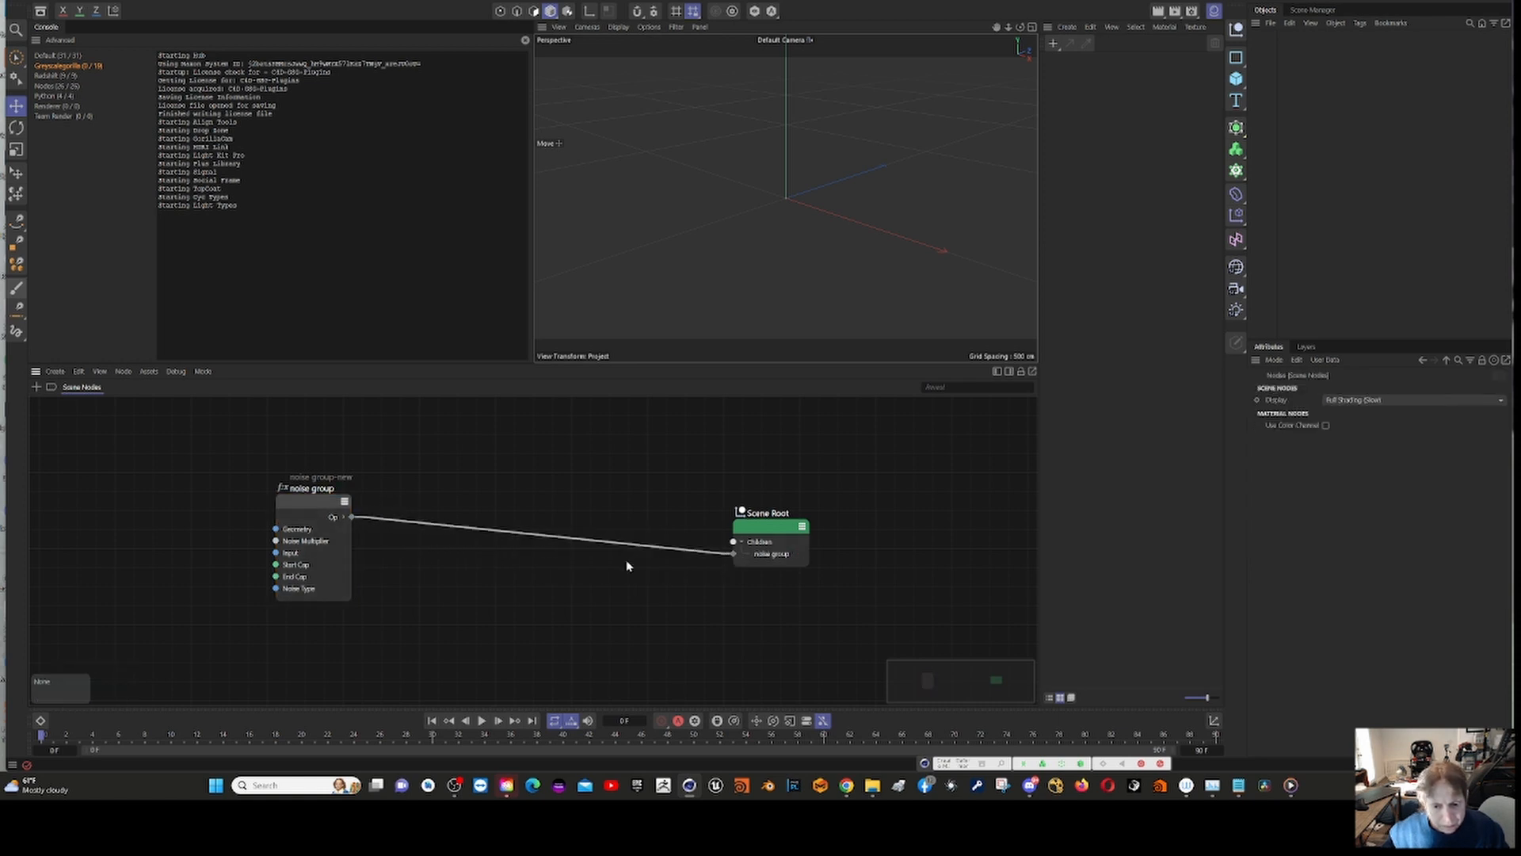
pyautogui.moveTo(301, 508); pyautogui.dragTo(487, 499)
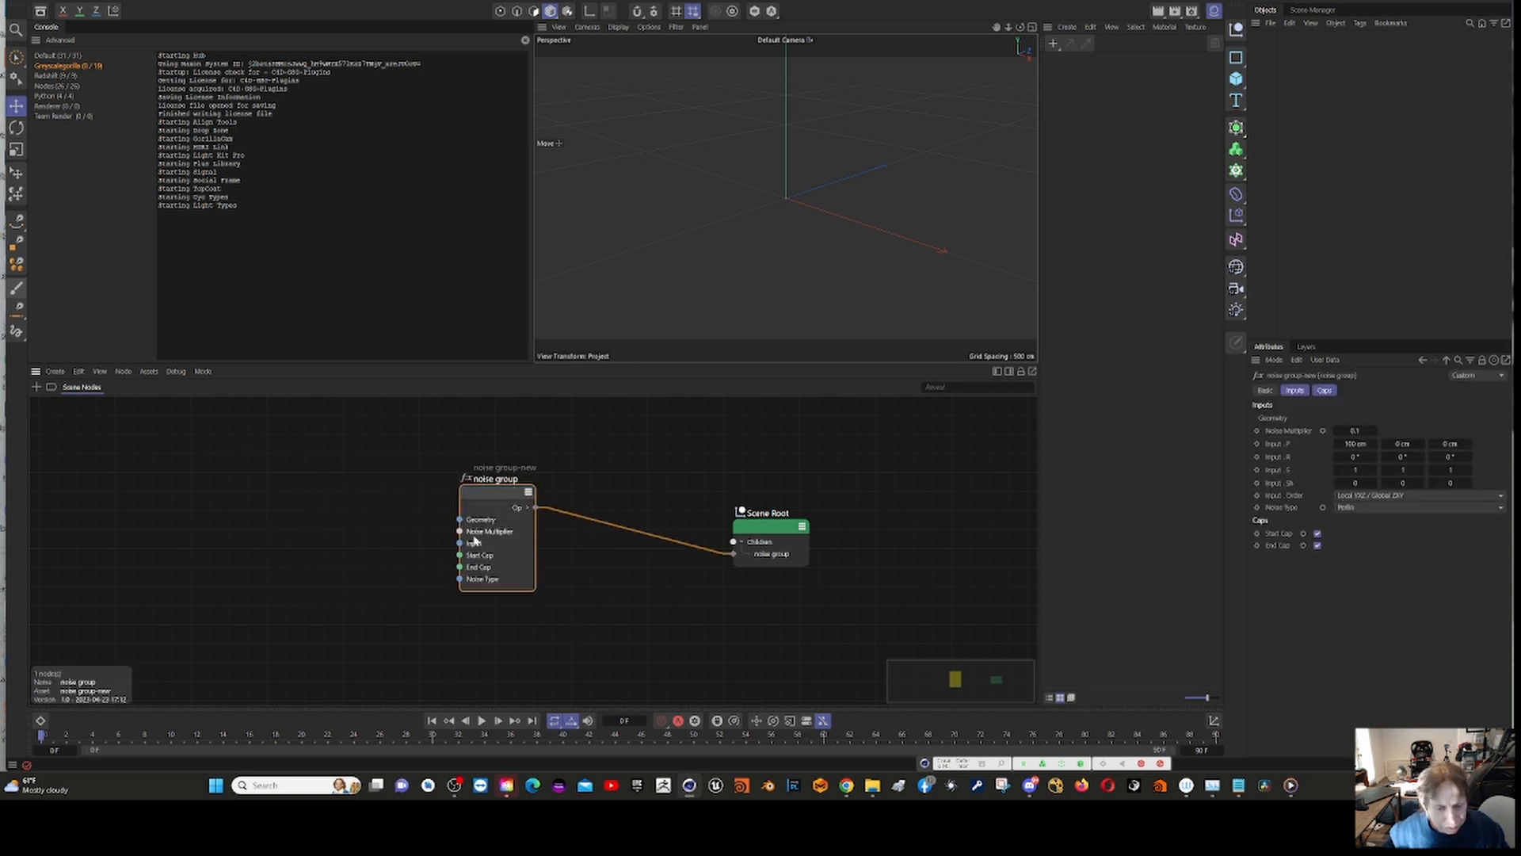
# Step: Search the node assets for "pol" and add a Polygon geometry primitive node to the graph
pyautogui.rightClick(136, 446)
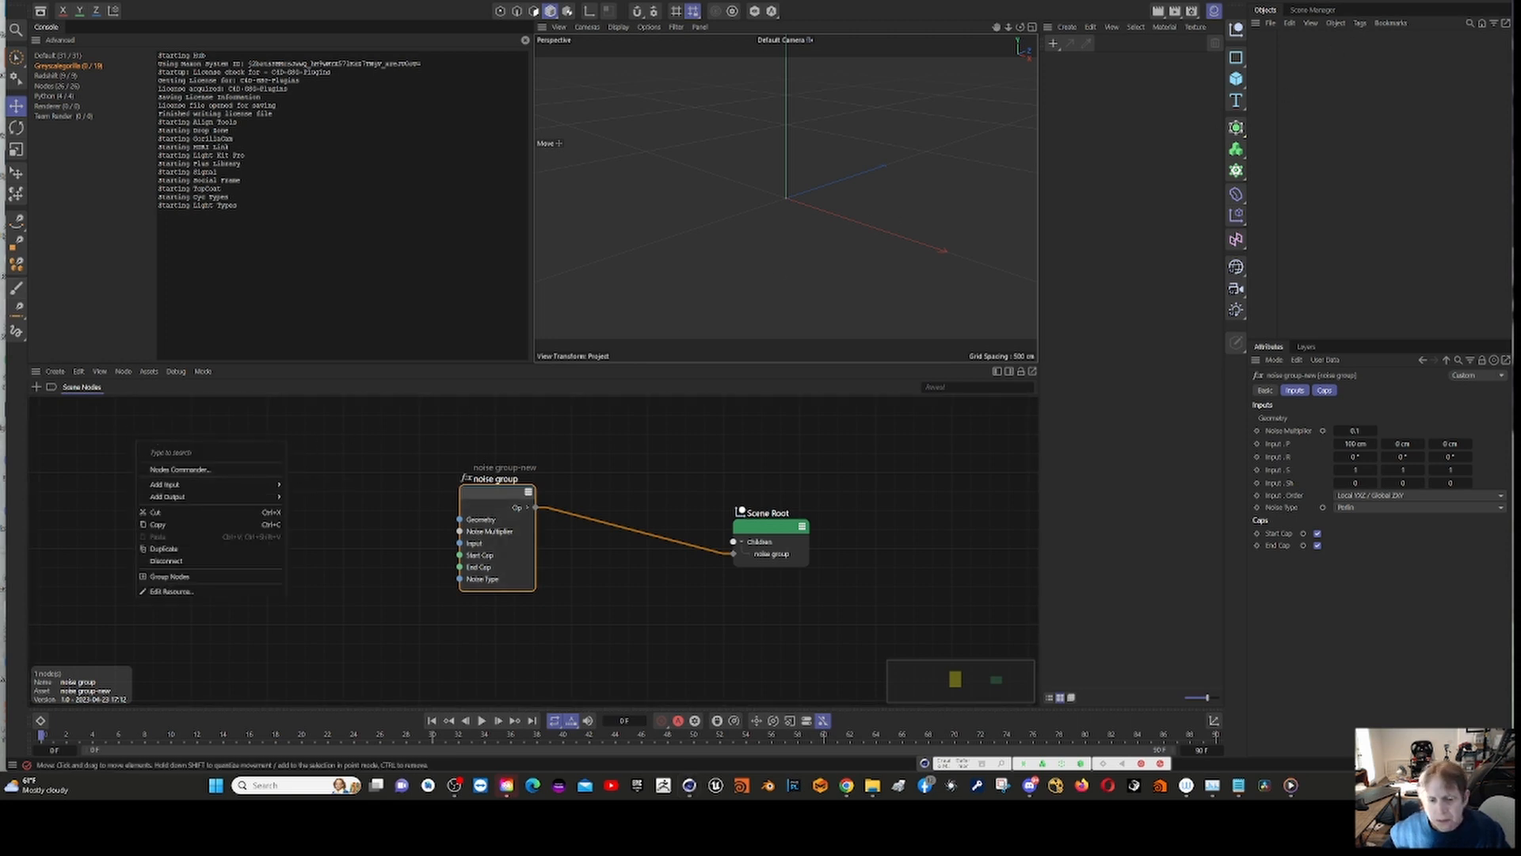
pyautogui.click(400, 427)
pyautogui.rightClick(236, 483)
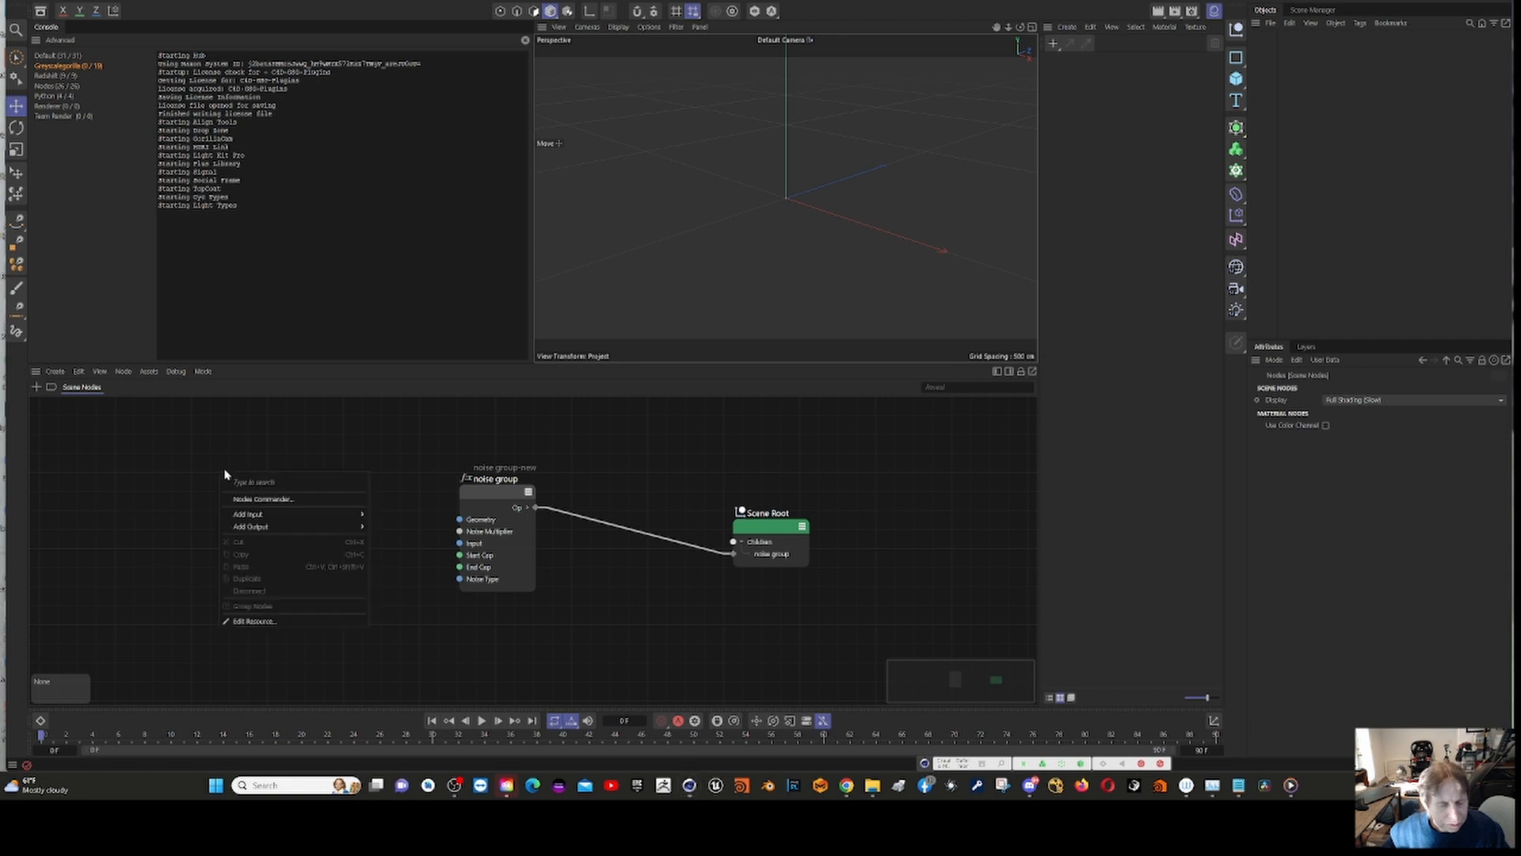
pyautogui.click(314, 501)
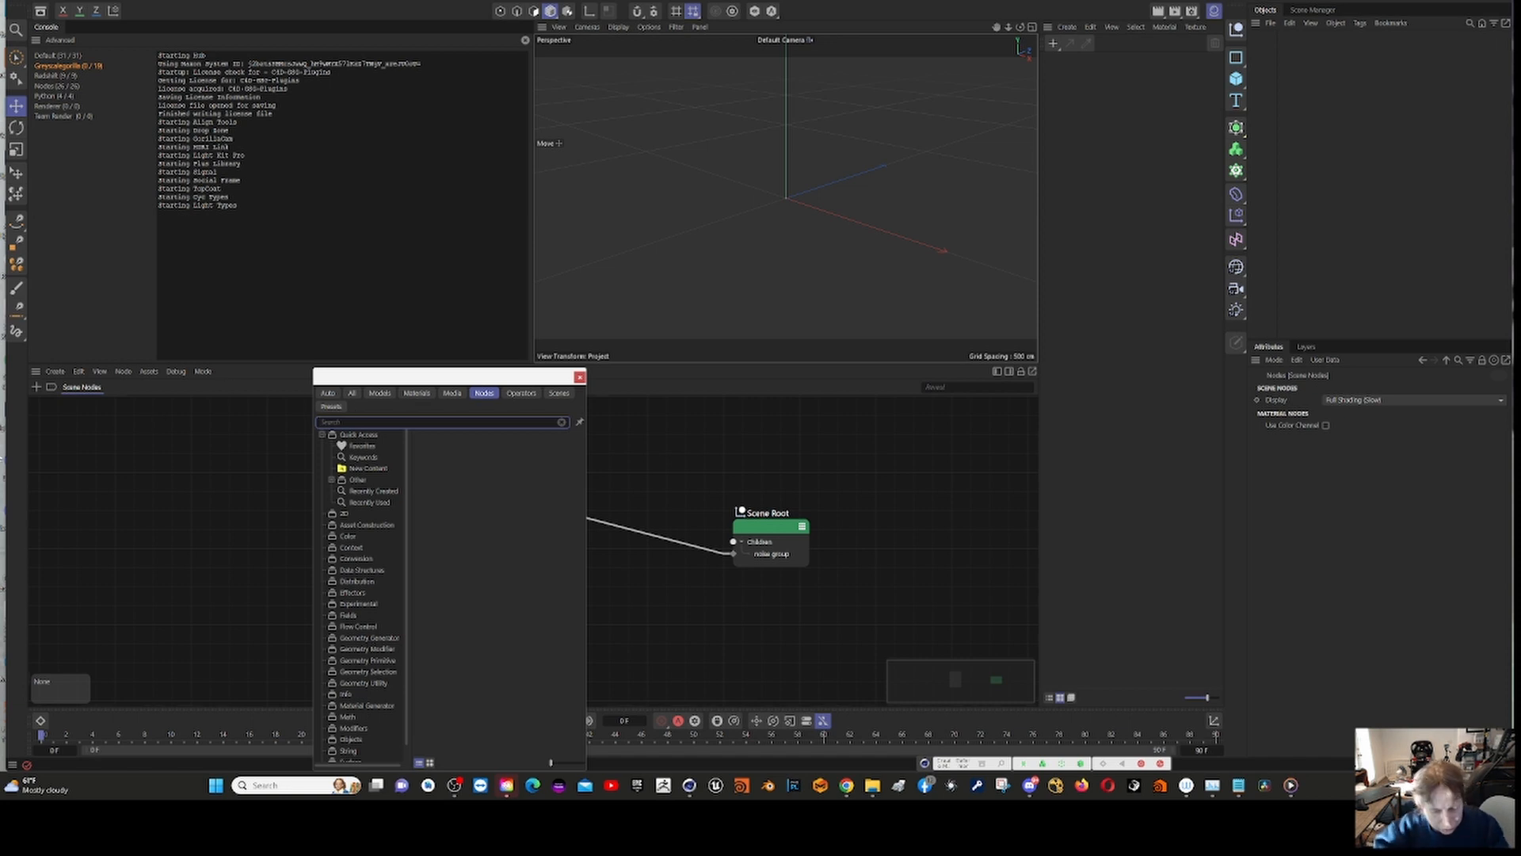
pyautogui.write('pol')
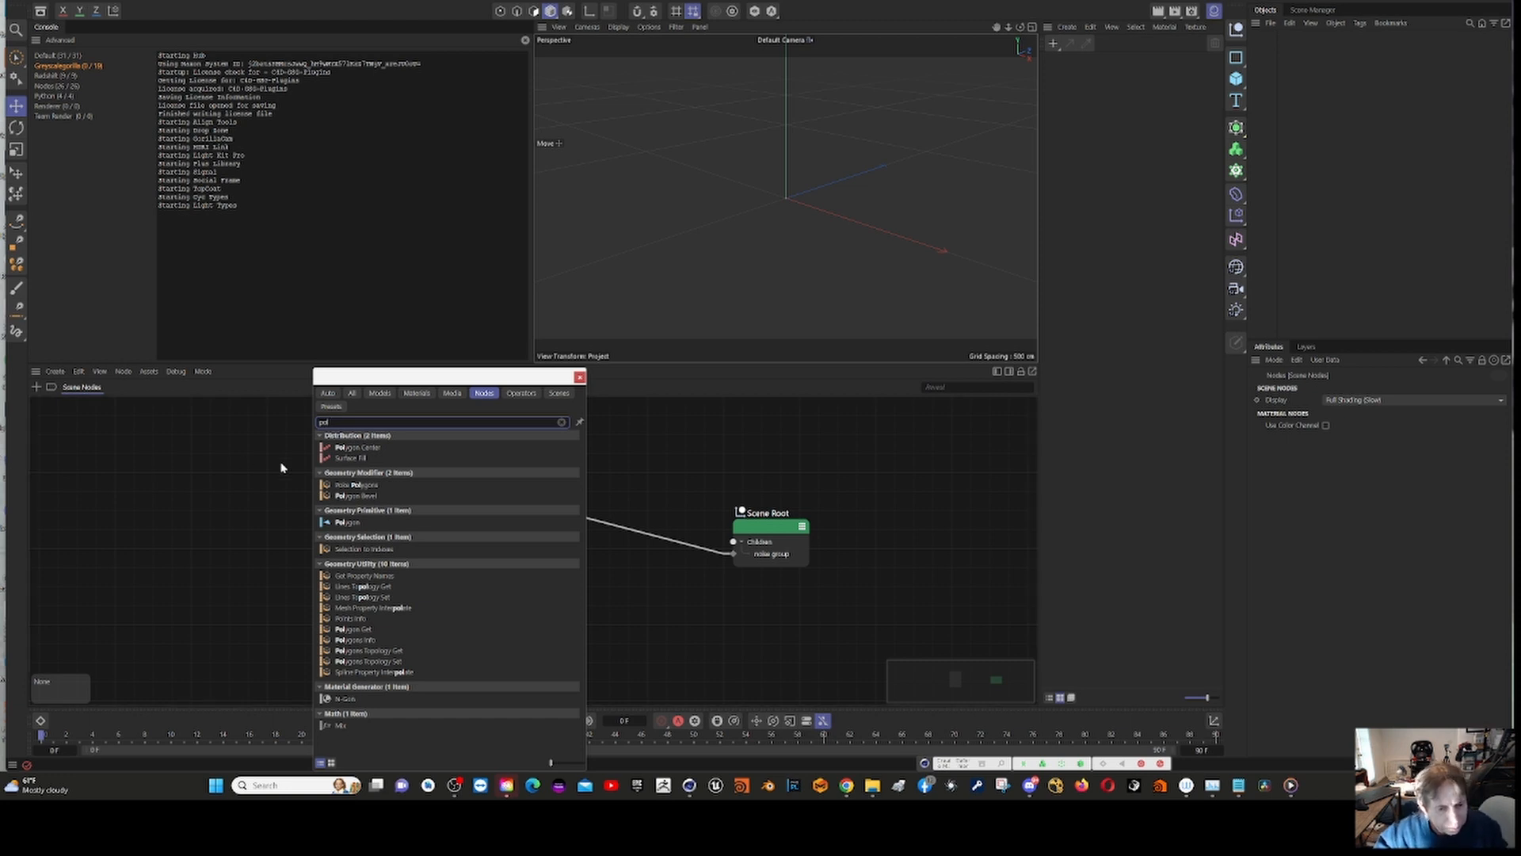
pyautogui.doubleClick(349, 525)
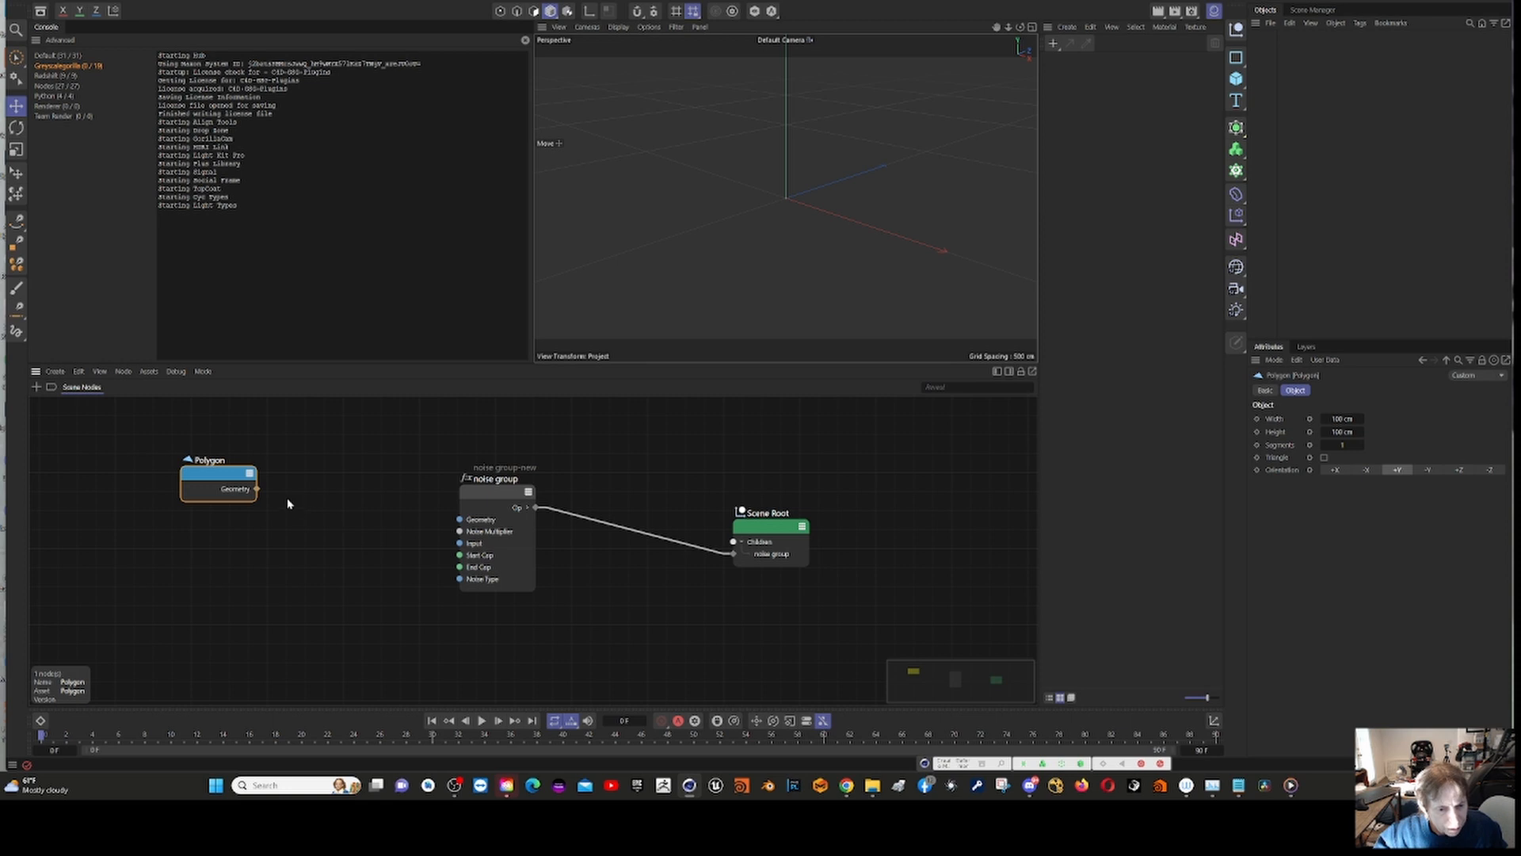
# Step: Connect the Polygon's Geometry output to the noise group's Geometry input, and add a Matrix Op node from the node assets
pyautogui.moveTo(255, 492); pyautogui.dragTo(461, 520)
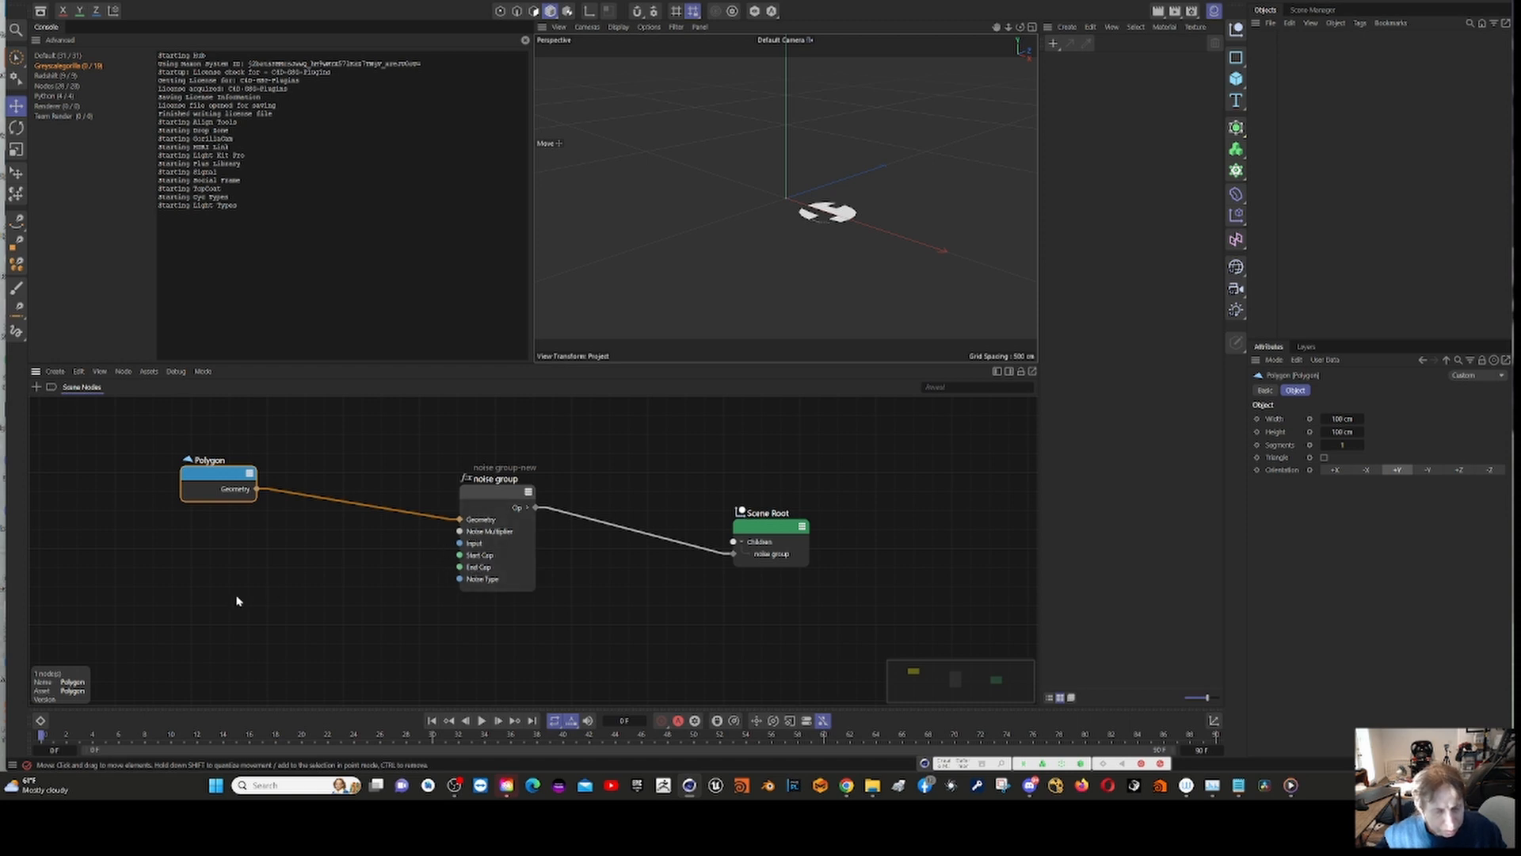
pyautogui.rightClick(198, 545)
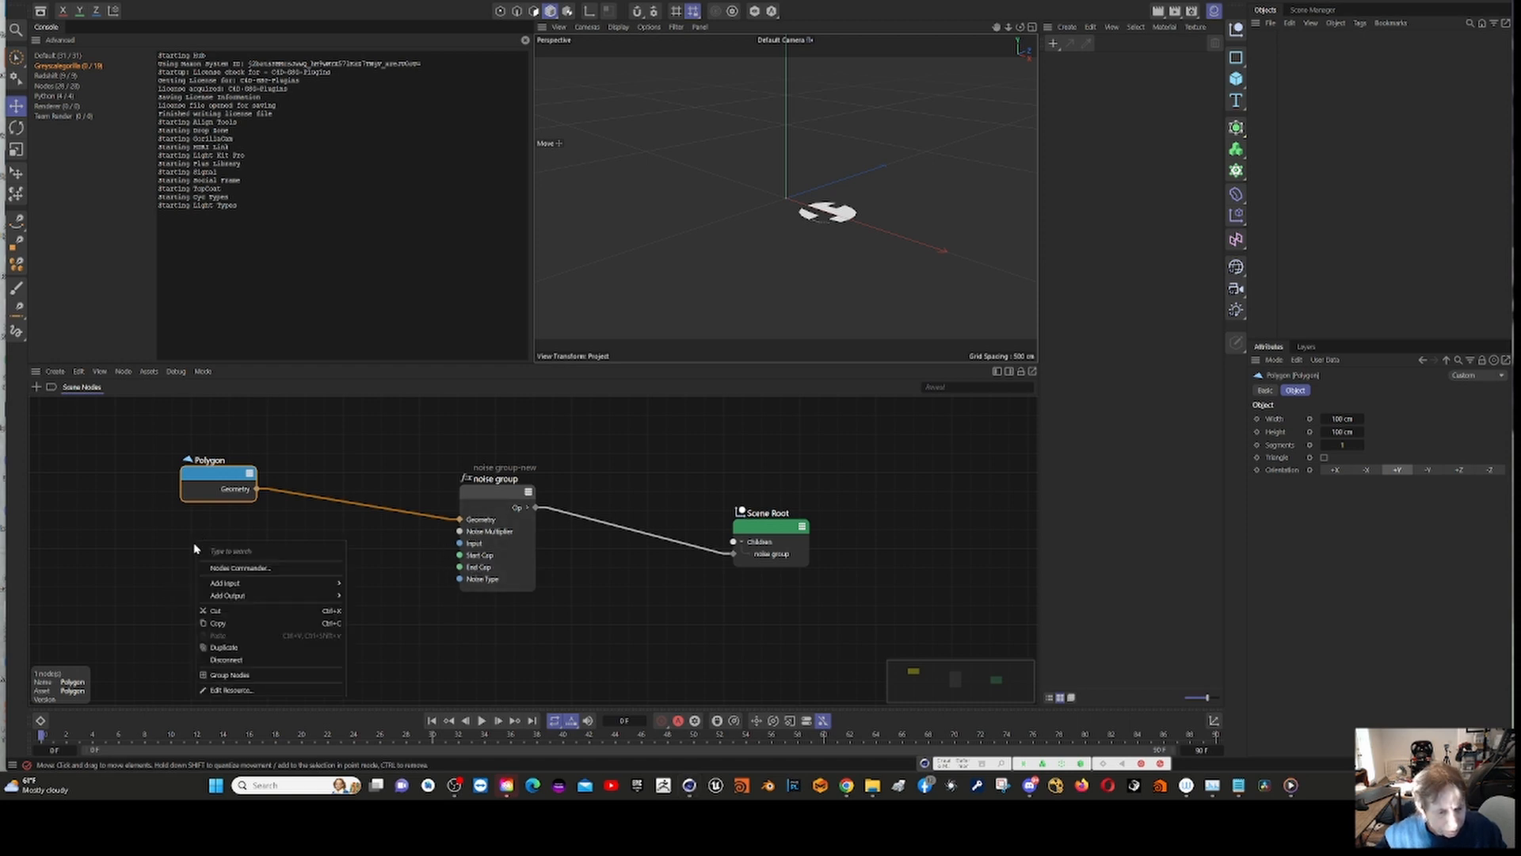
pyautogui.moveTo(299, 583)
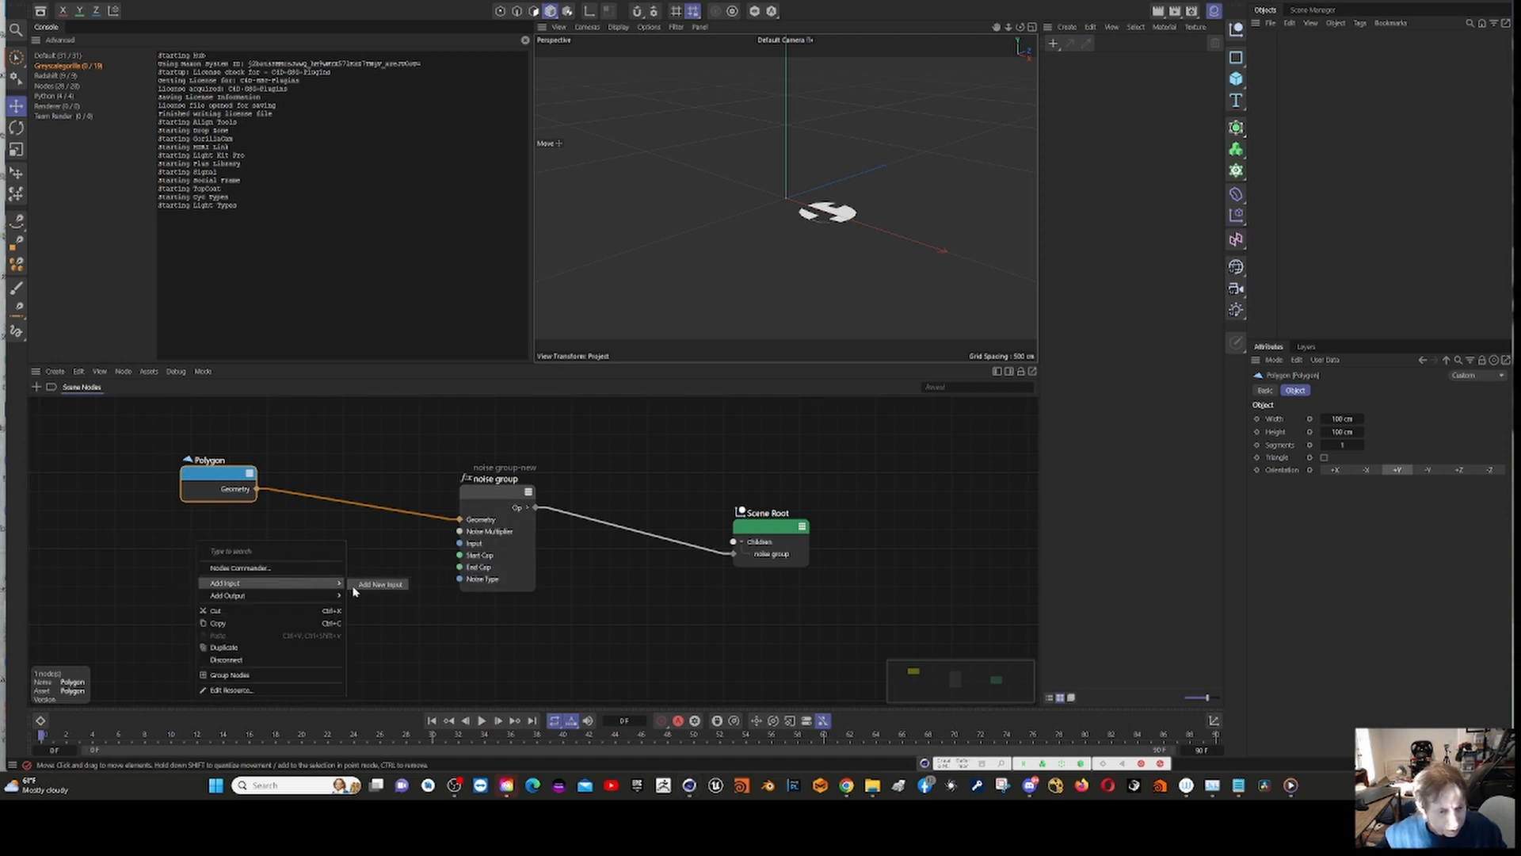
pyautogui.click(241, 567)
pyautogui.write('m')
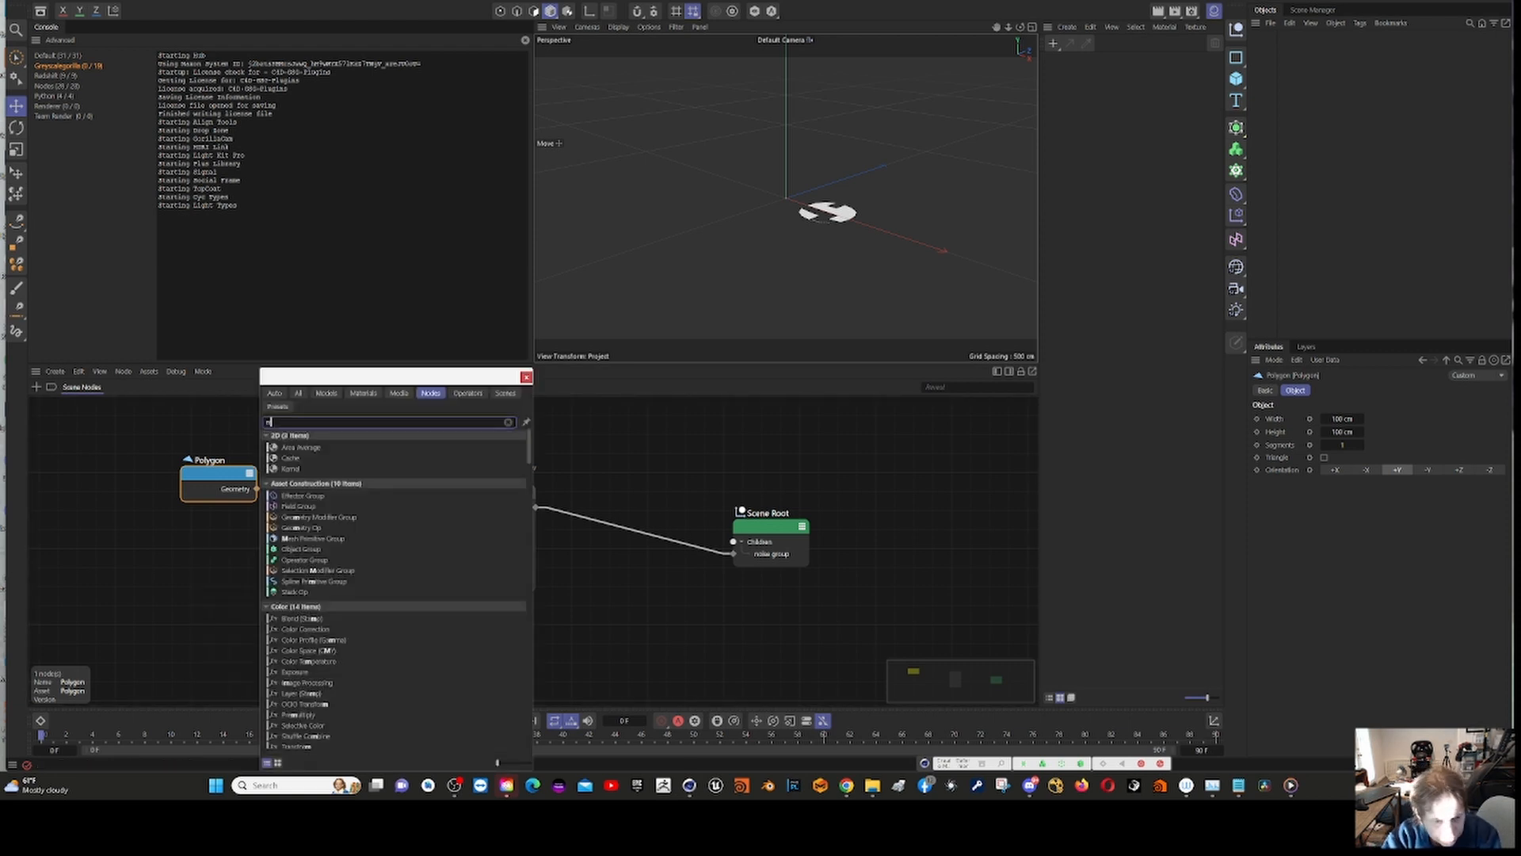
pyautogui.write('atrix op')
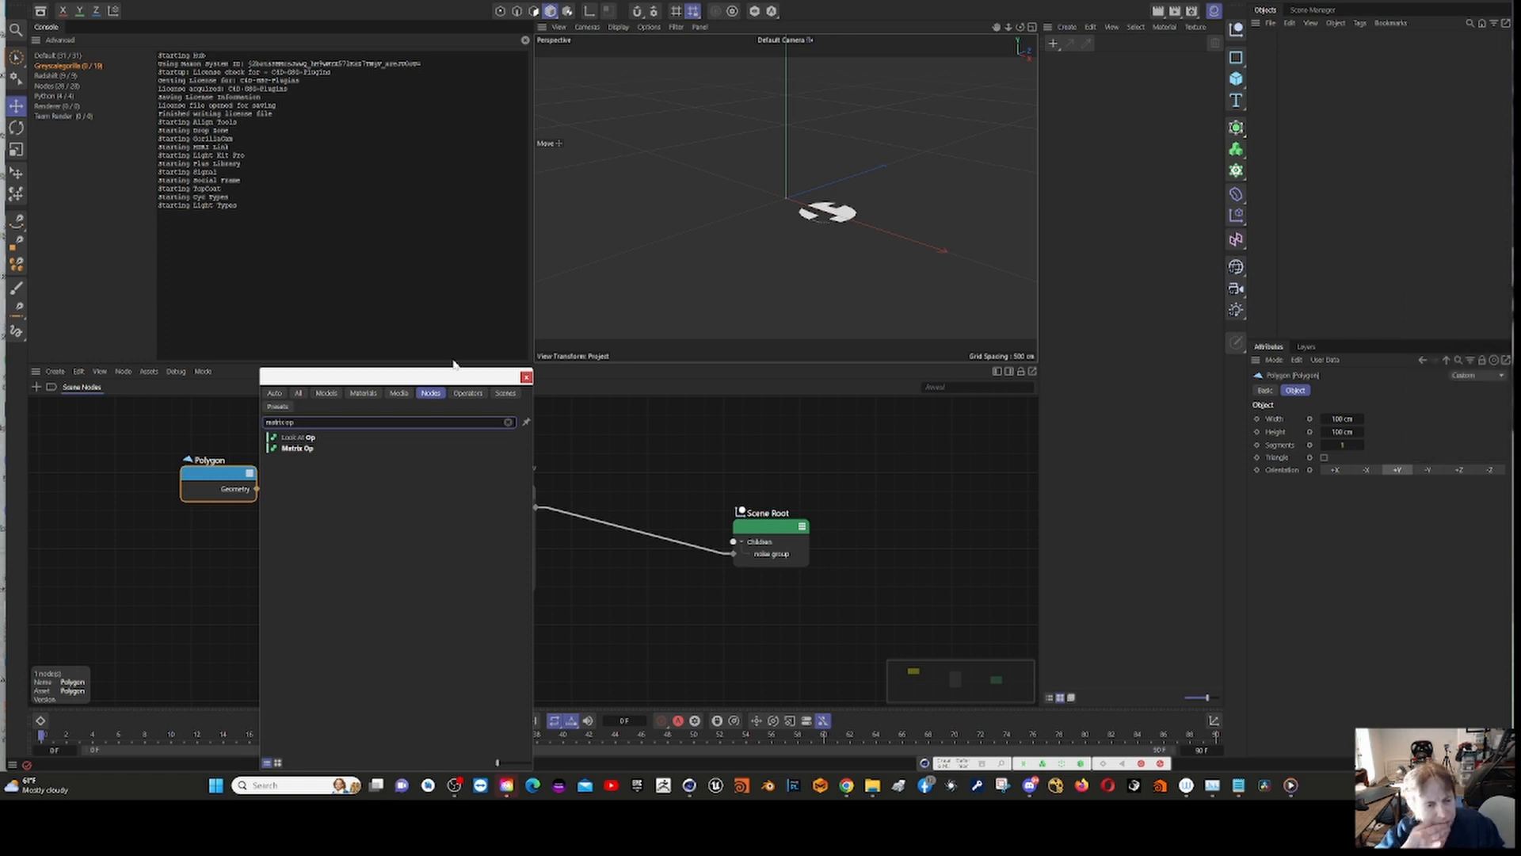
pyautogui.doubleClick(296, 449)
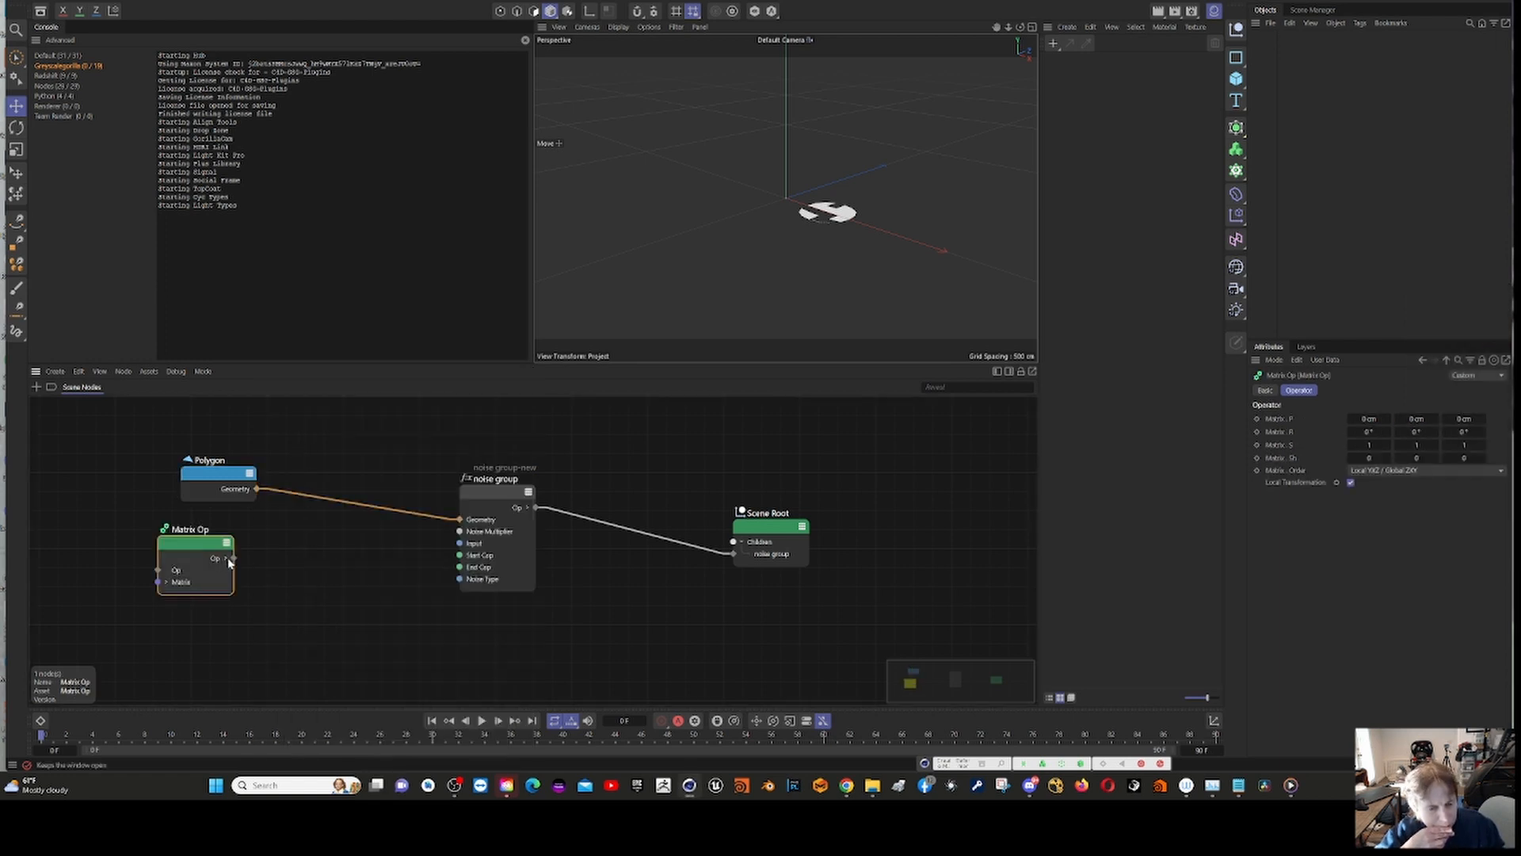
# Step: Connect the Matrix Op's Matrix output to the noise group's Input port and raise the matrix's Y position above zero
pyautogui.moveTo(229, 562); pyautogui.dragTo(260, 560)
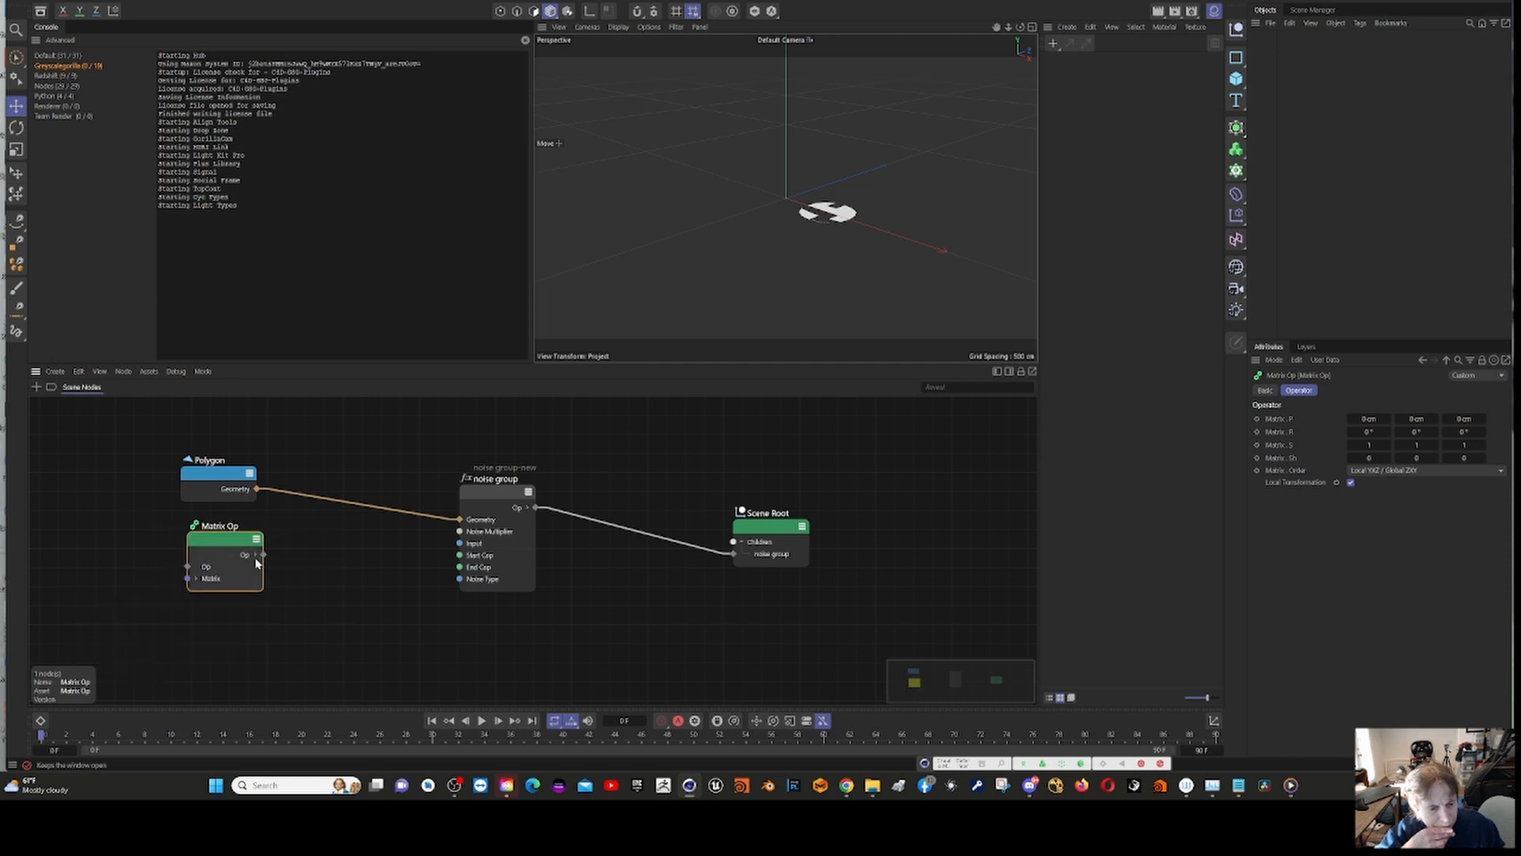
pyautogui.click(255, 555)
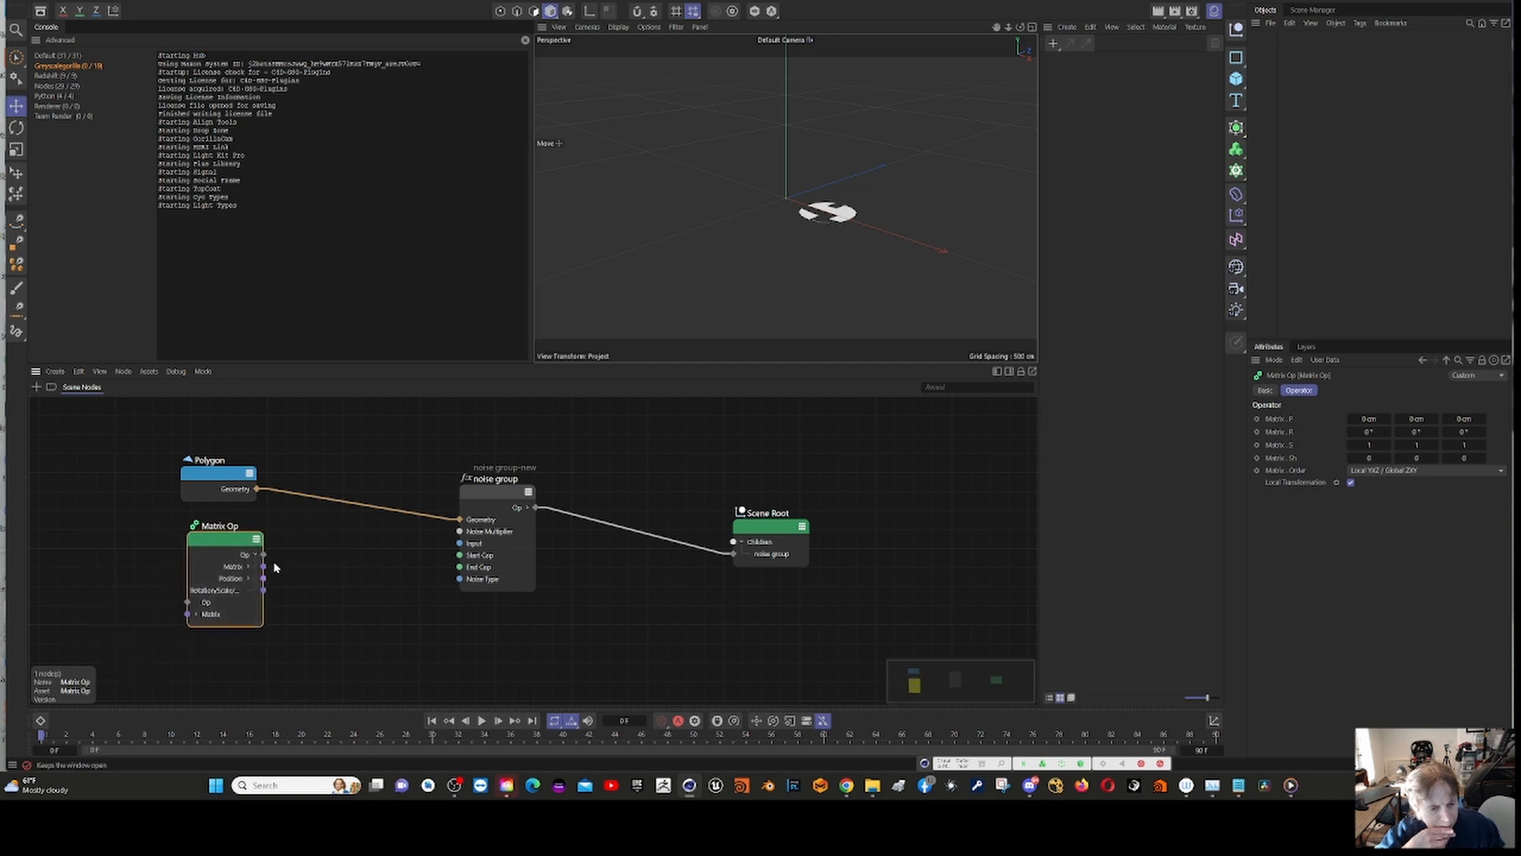
pyautogui.moveTo(264, 566); pyautogui.dragTo(460, 543)
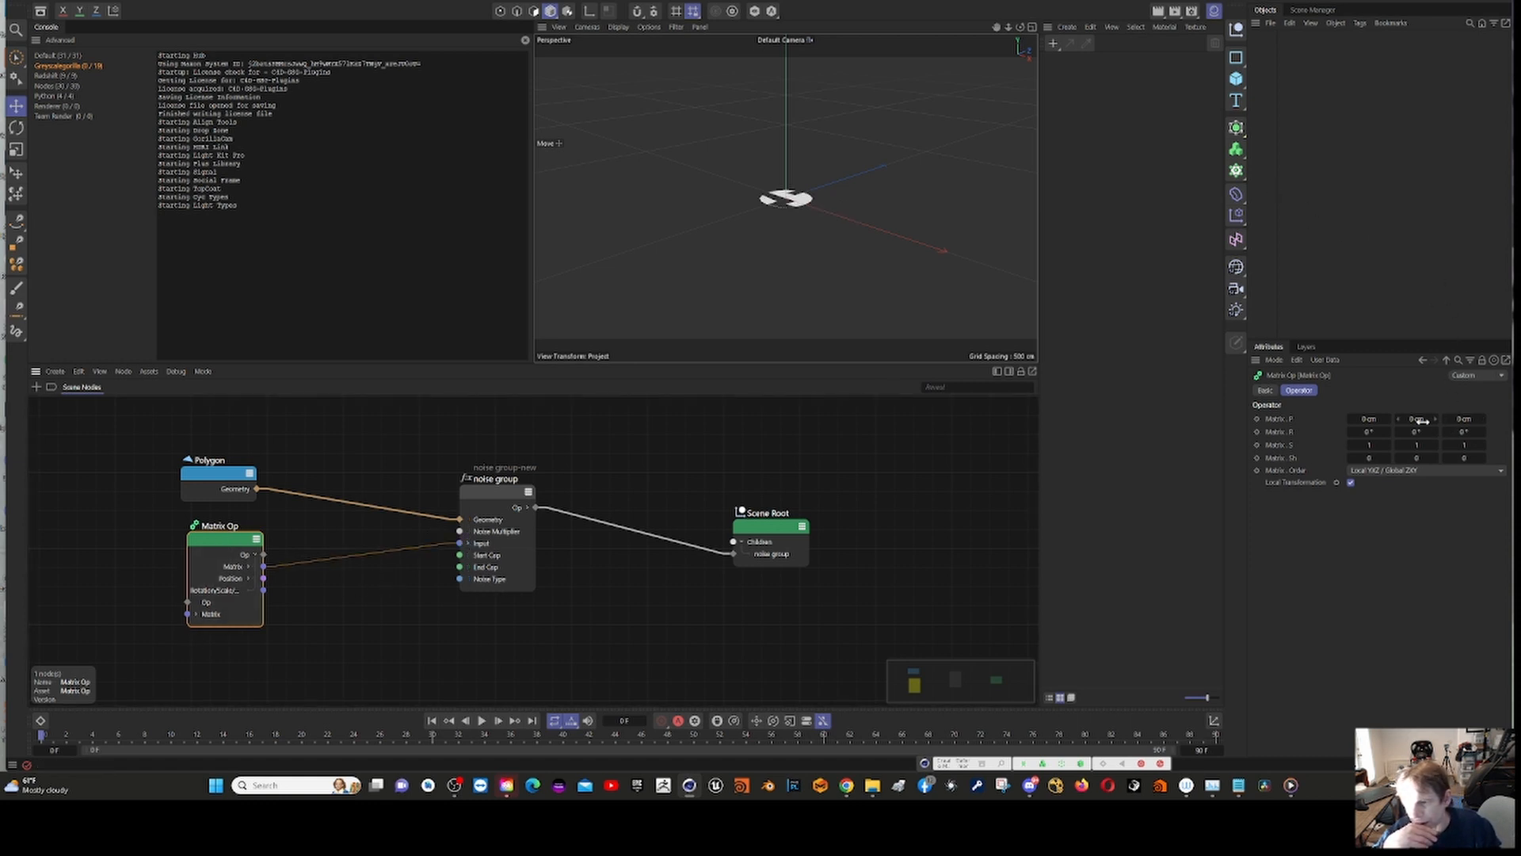
pyautogui.moveTo(1421, 421); pyautogui.dragTo(1416, 420)
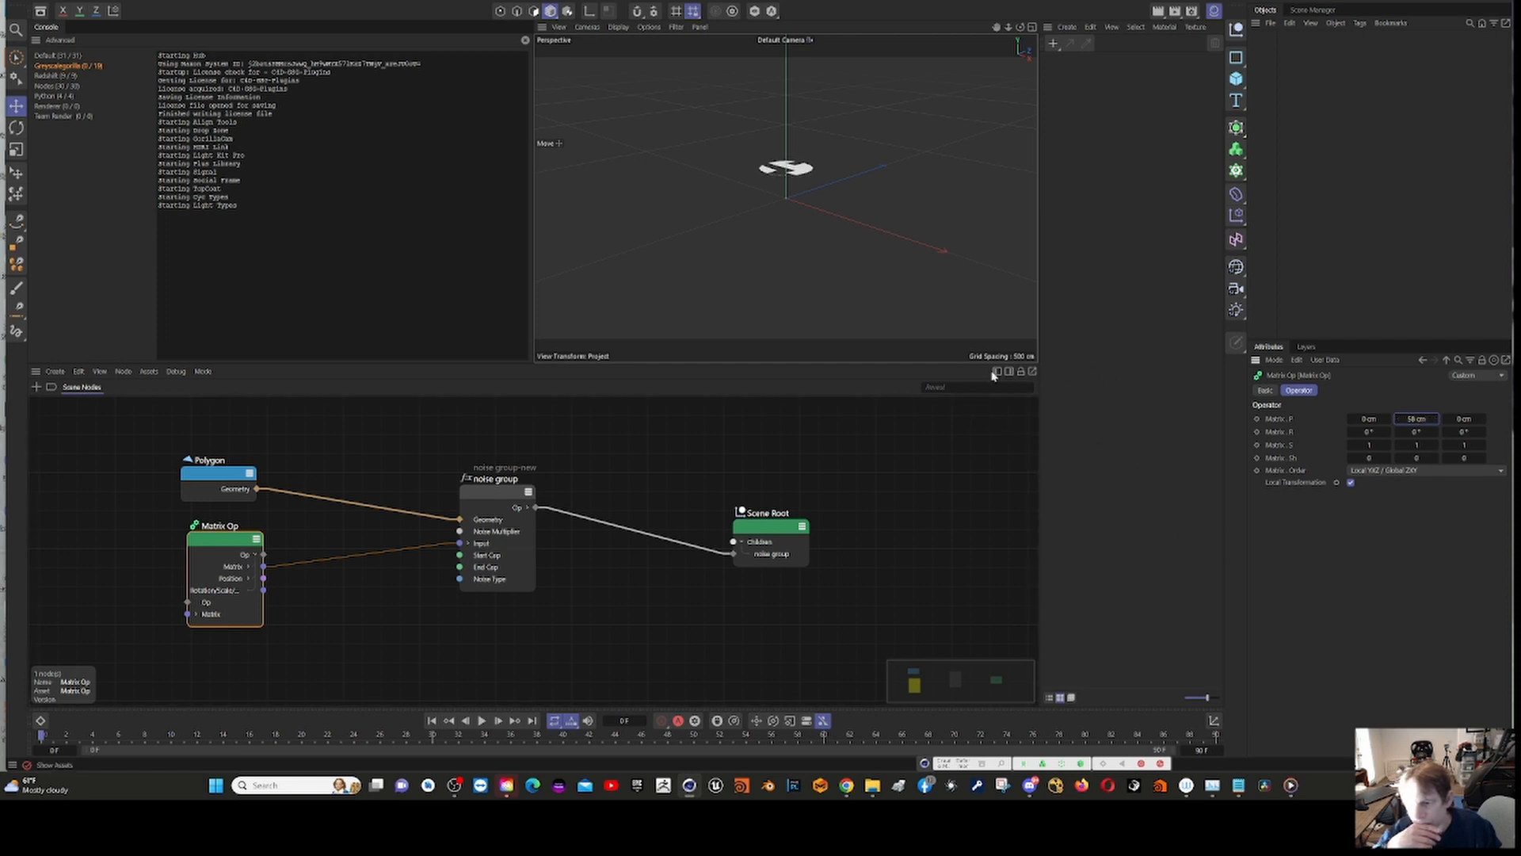
# Step: Set the noise group's Noise Type to Luka and turn off both Start Cap and End Cap
pyautogui.scroll(5, 686, 252)
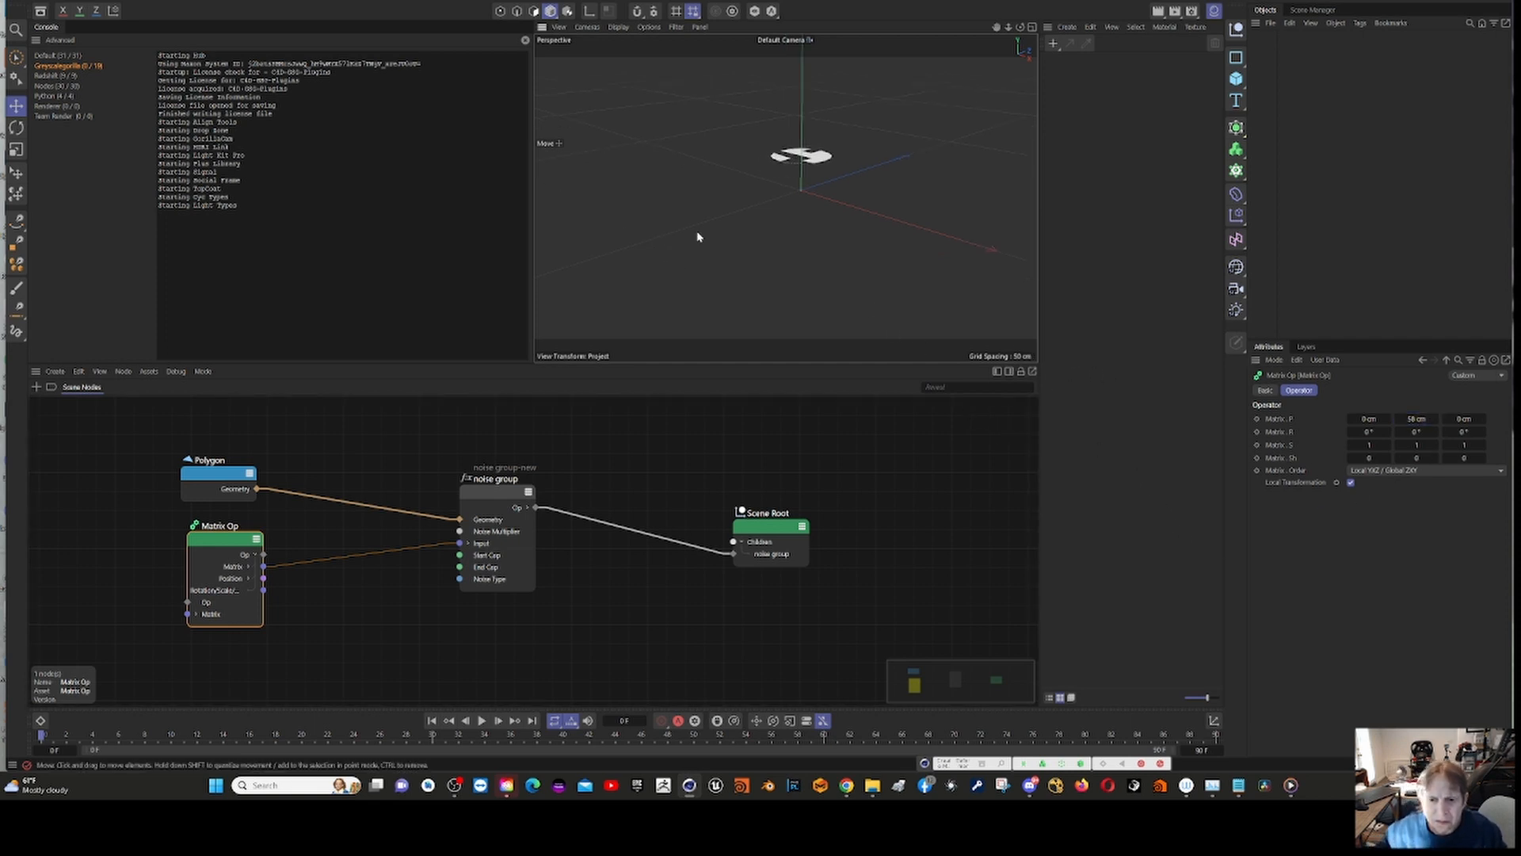
pyautogui.scroll(6, 697, 253)
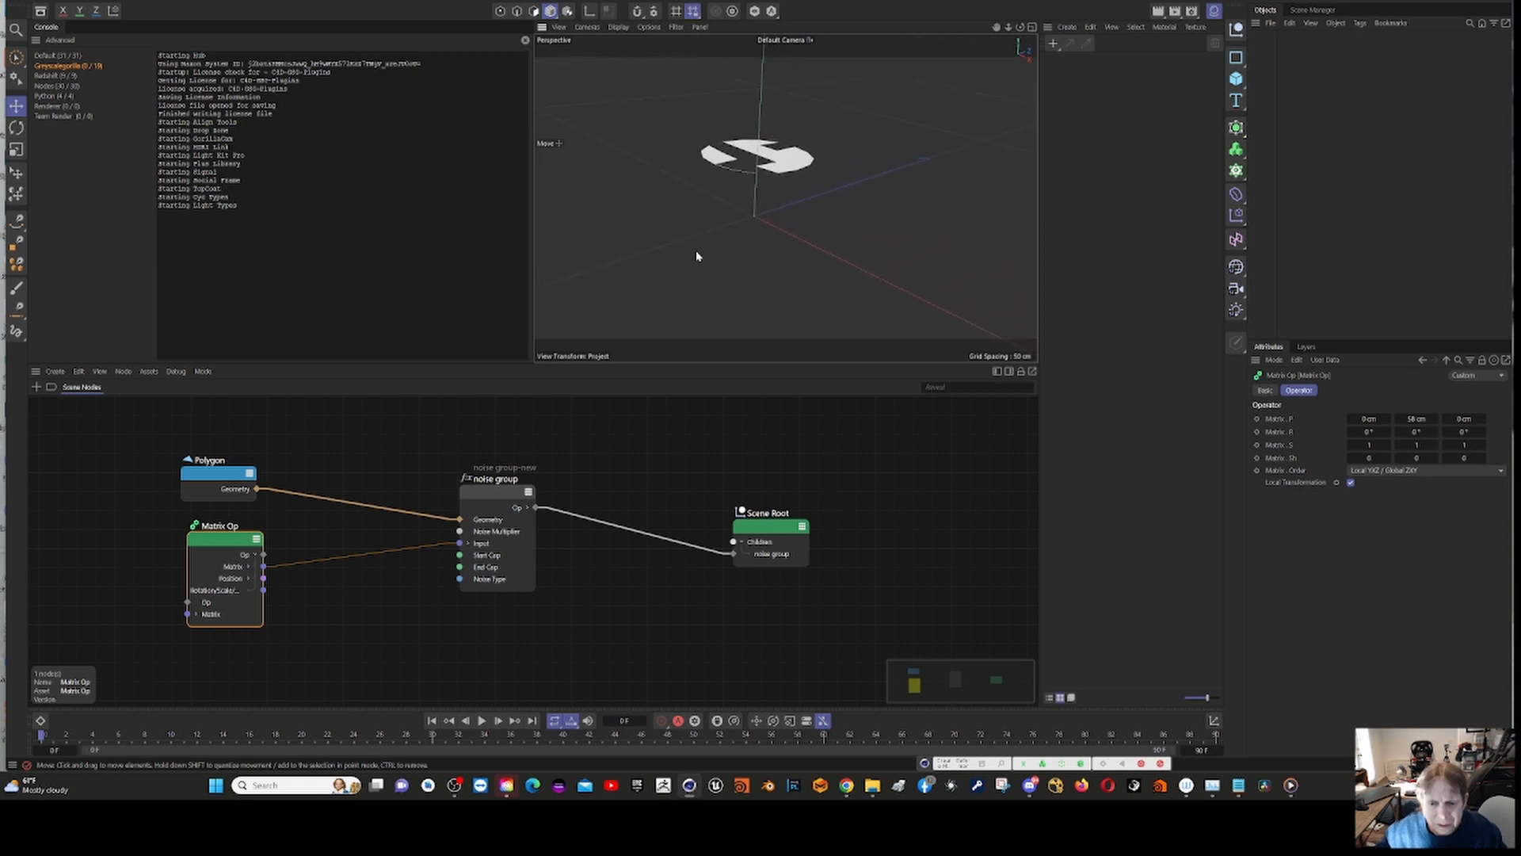
pyautogui.scroll(2, 697, 252)
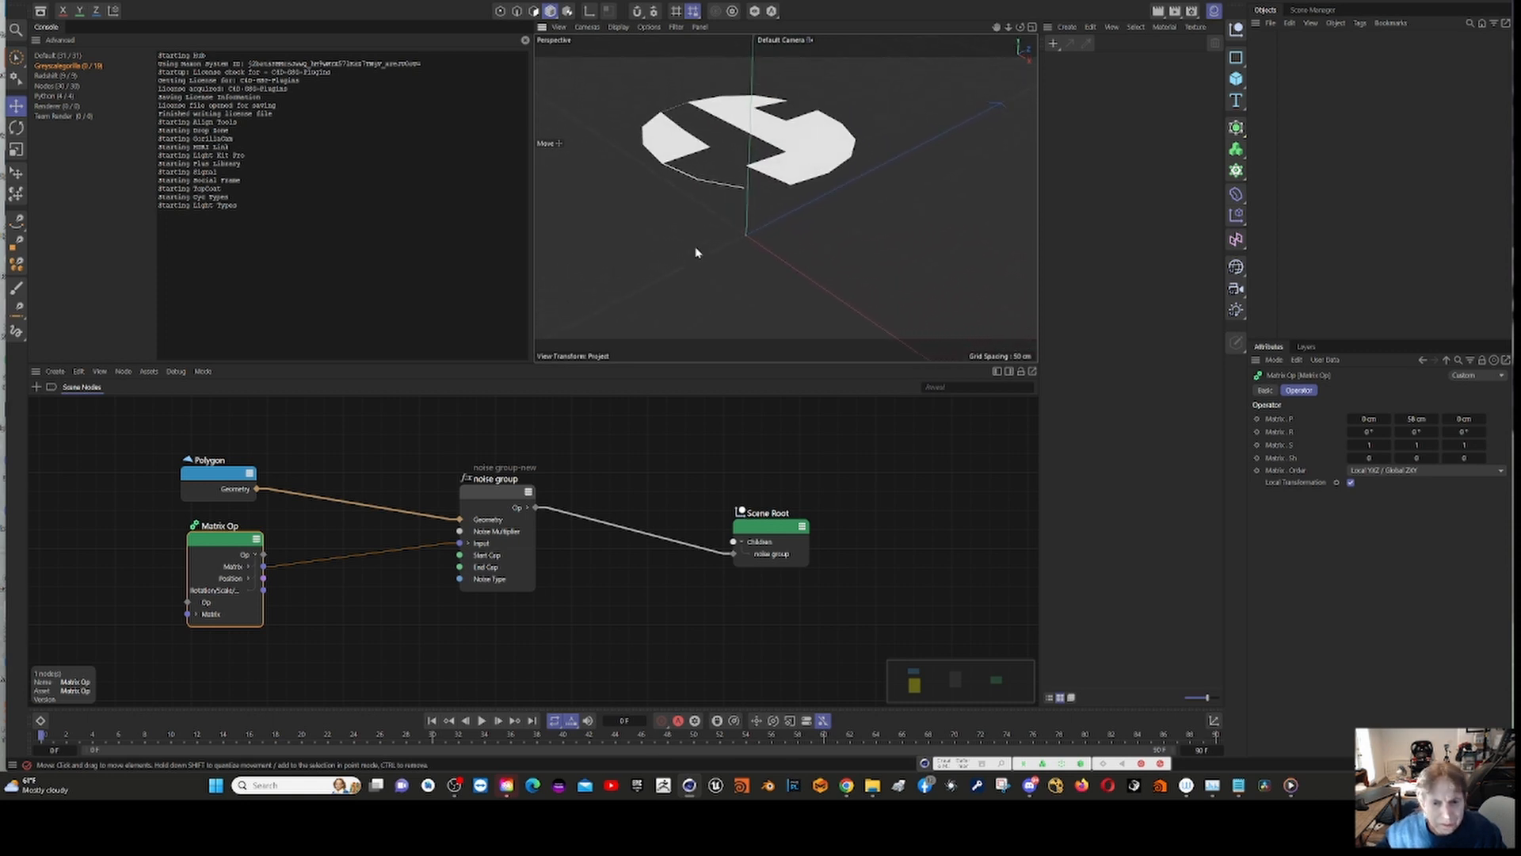
pyautogui.keyDown('alt'); pyautogui.moveTo(679, 238); pyautogui.dragTo(778, 134); pyautogui.keyUp('alt')
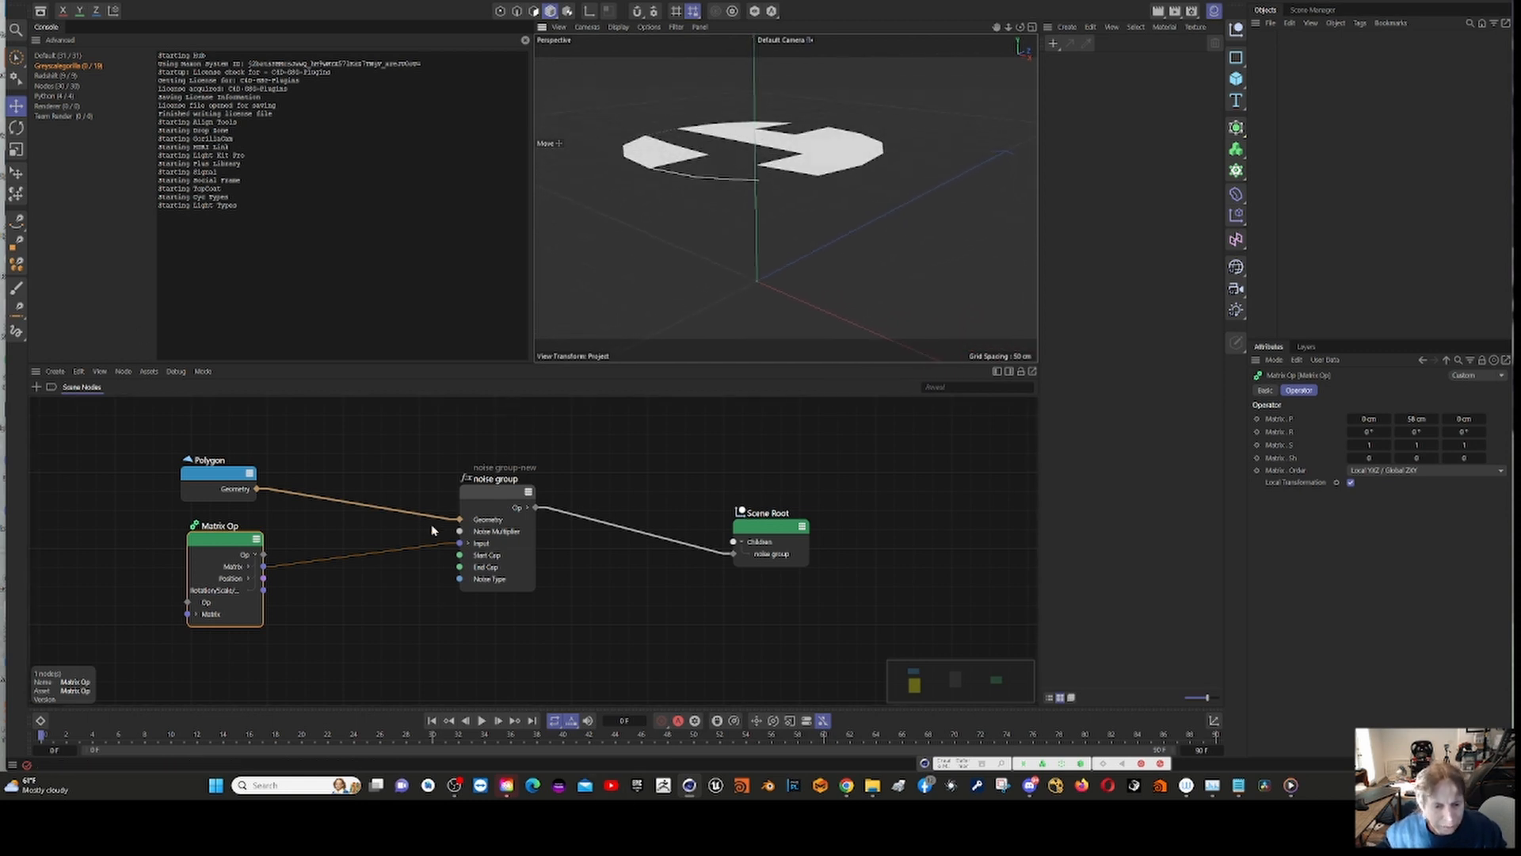
pyautogui.click(499, 495)
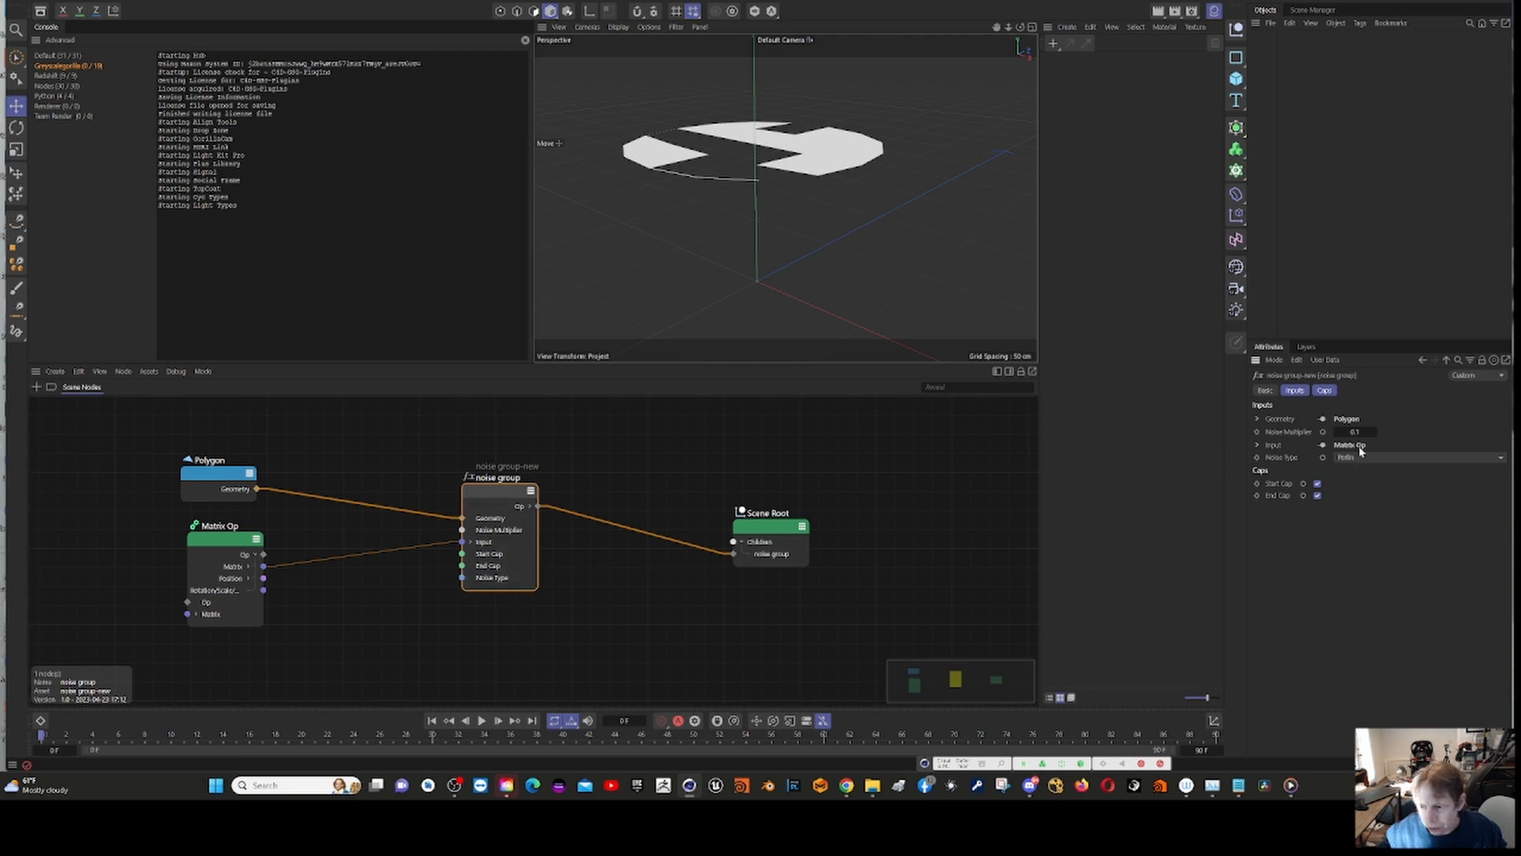
pyautogui.click(1376, 458)
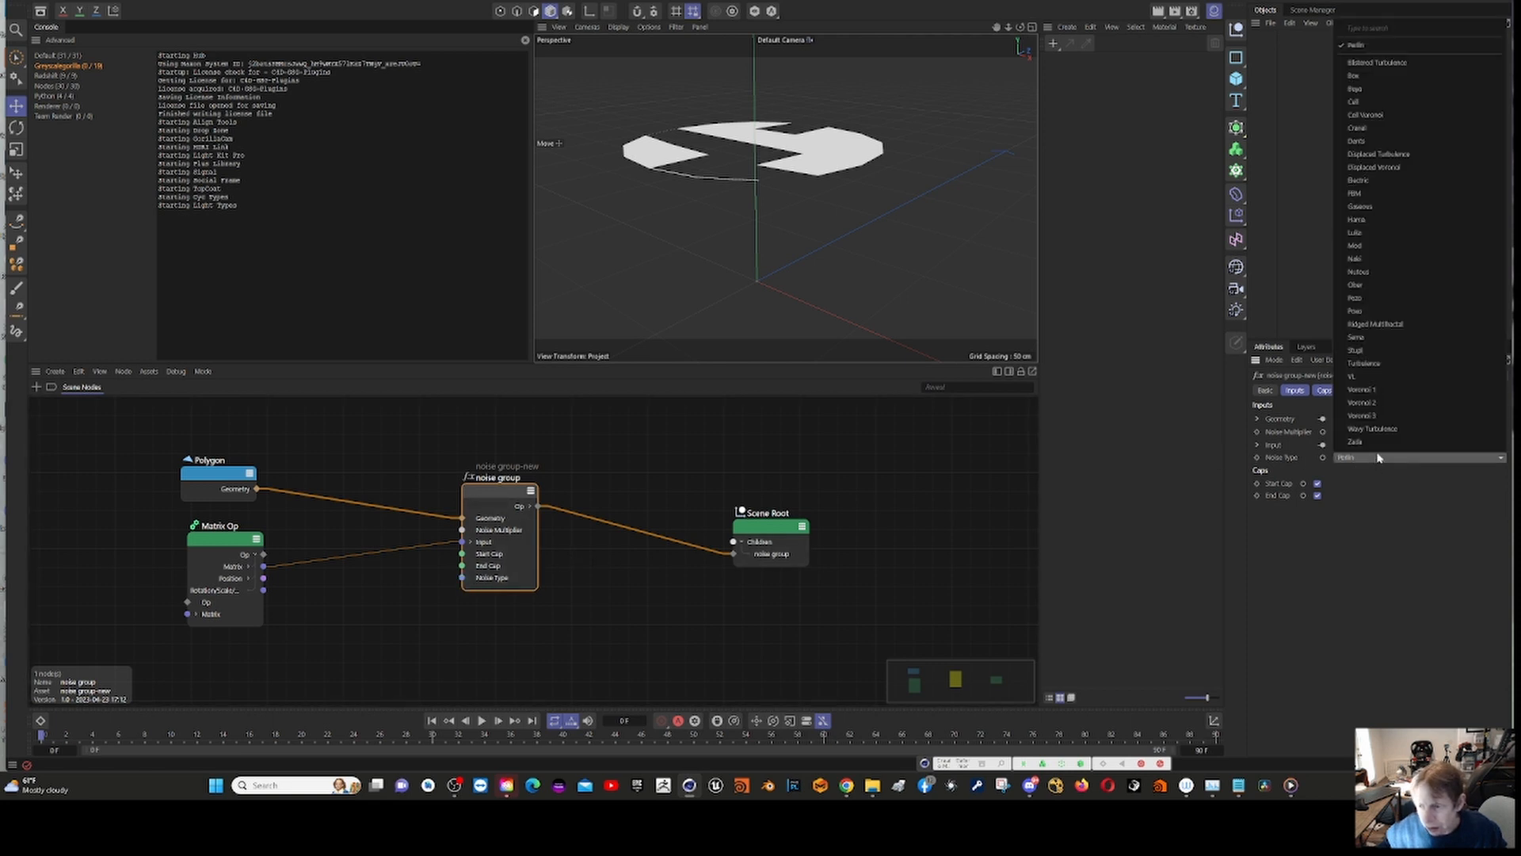
pyautogui.click(1428, 233)
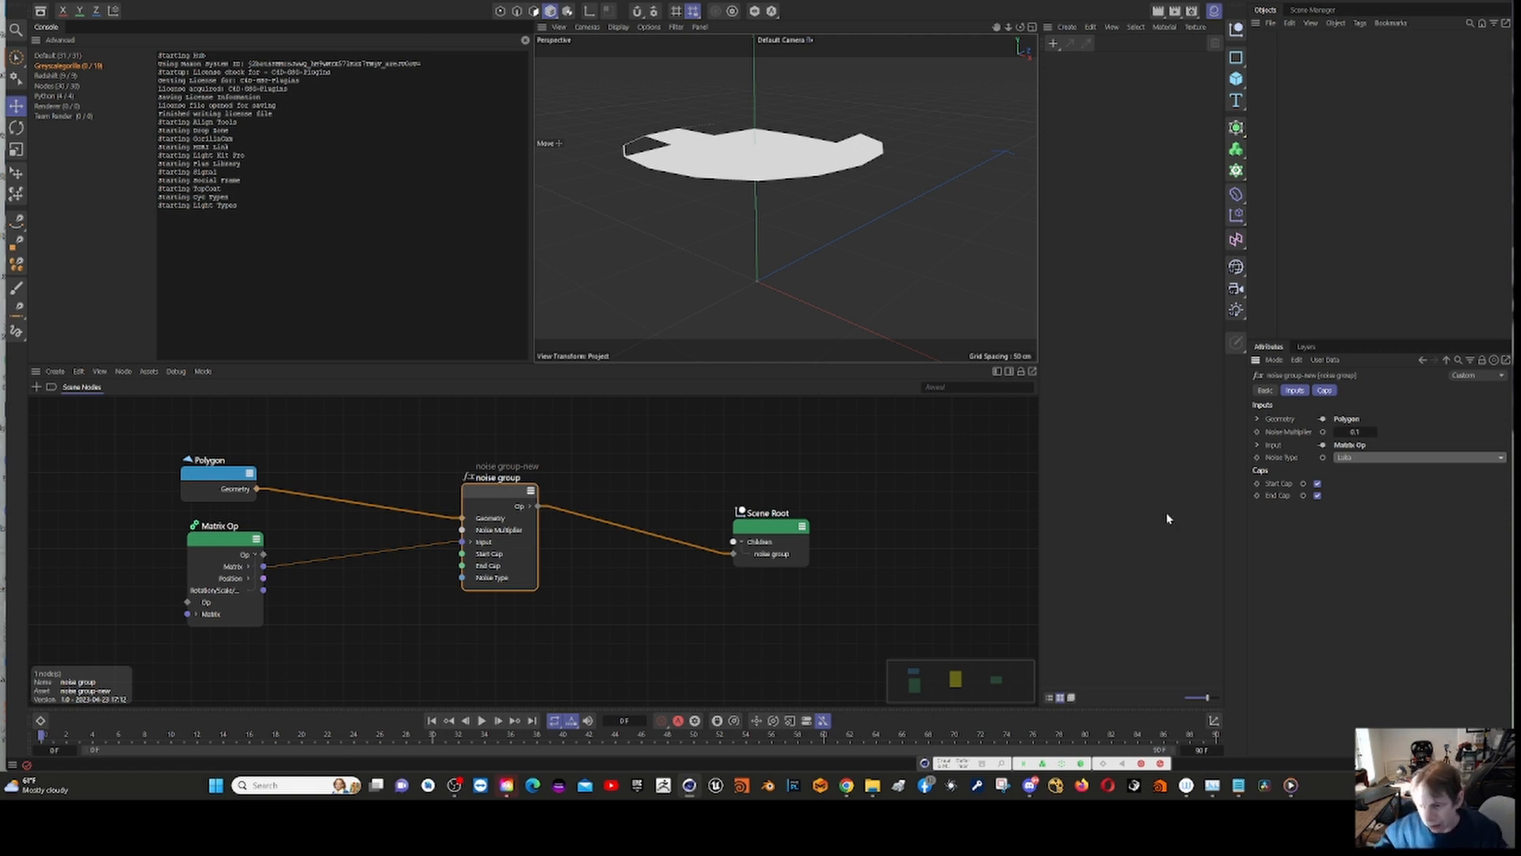
pyautogui.click(1317, 485)
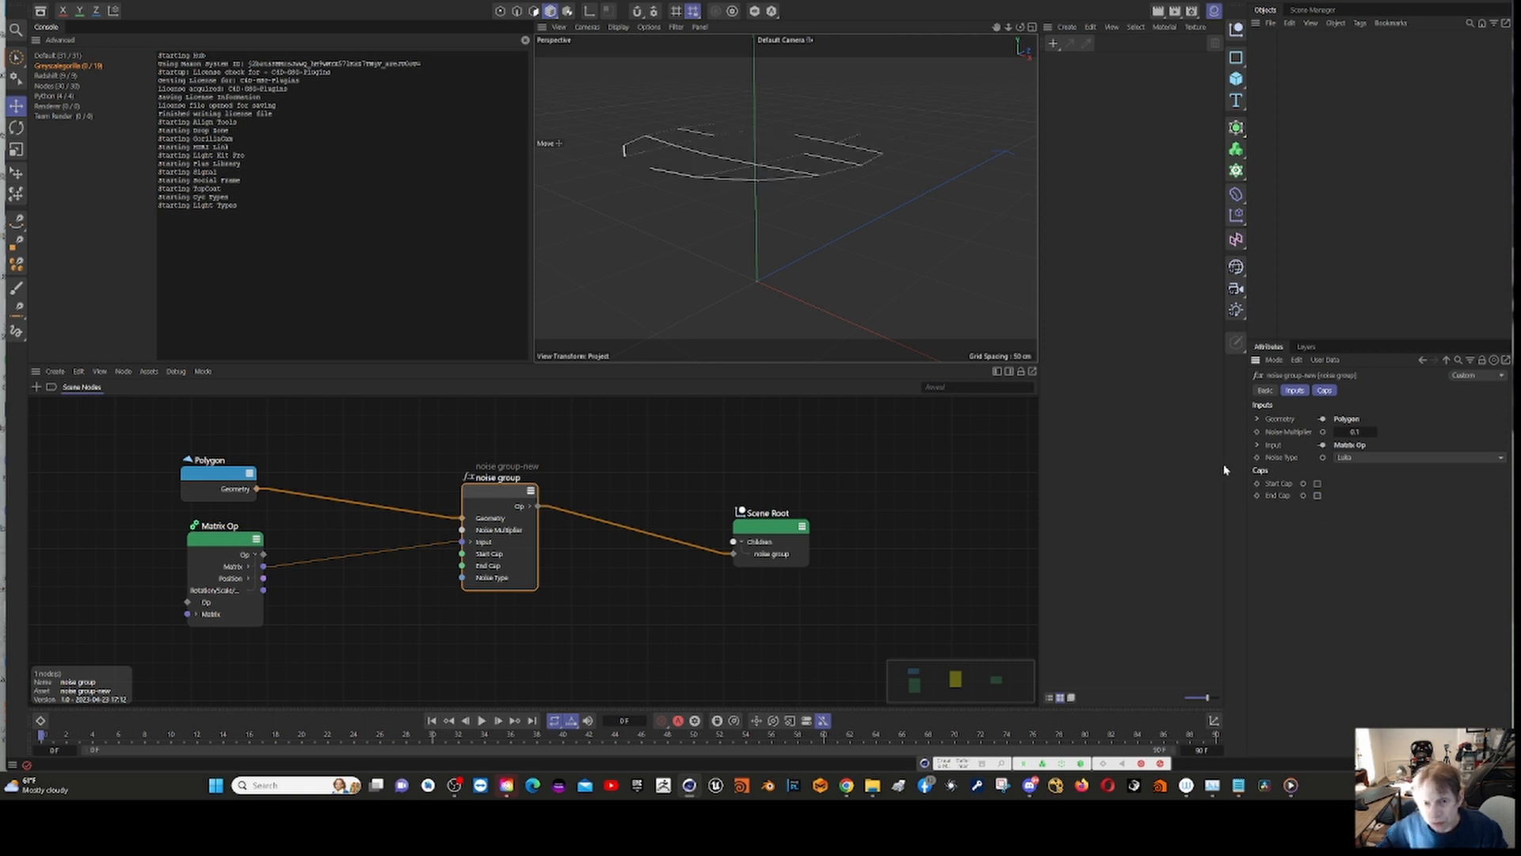
# Step: Try different segment counts on the Polygon node and settle on 32 segments
pyautogui.keyDown('alt'); pyautogui.moveTo(1015, 218); pyautogui.dragTo(797, 92); pyautogui.keyUp('alt')
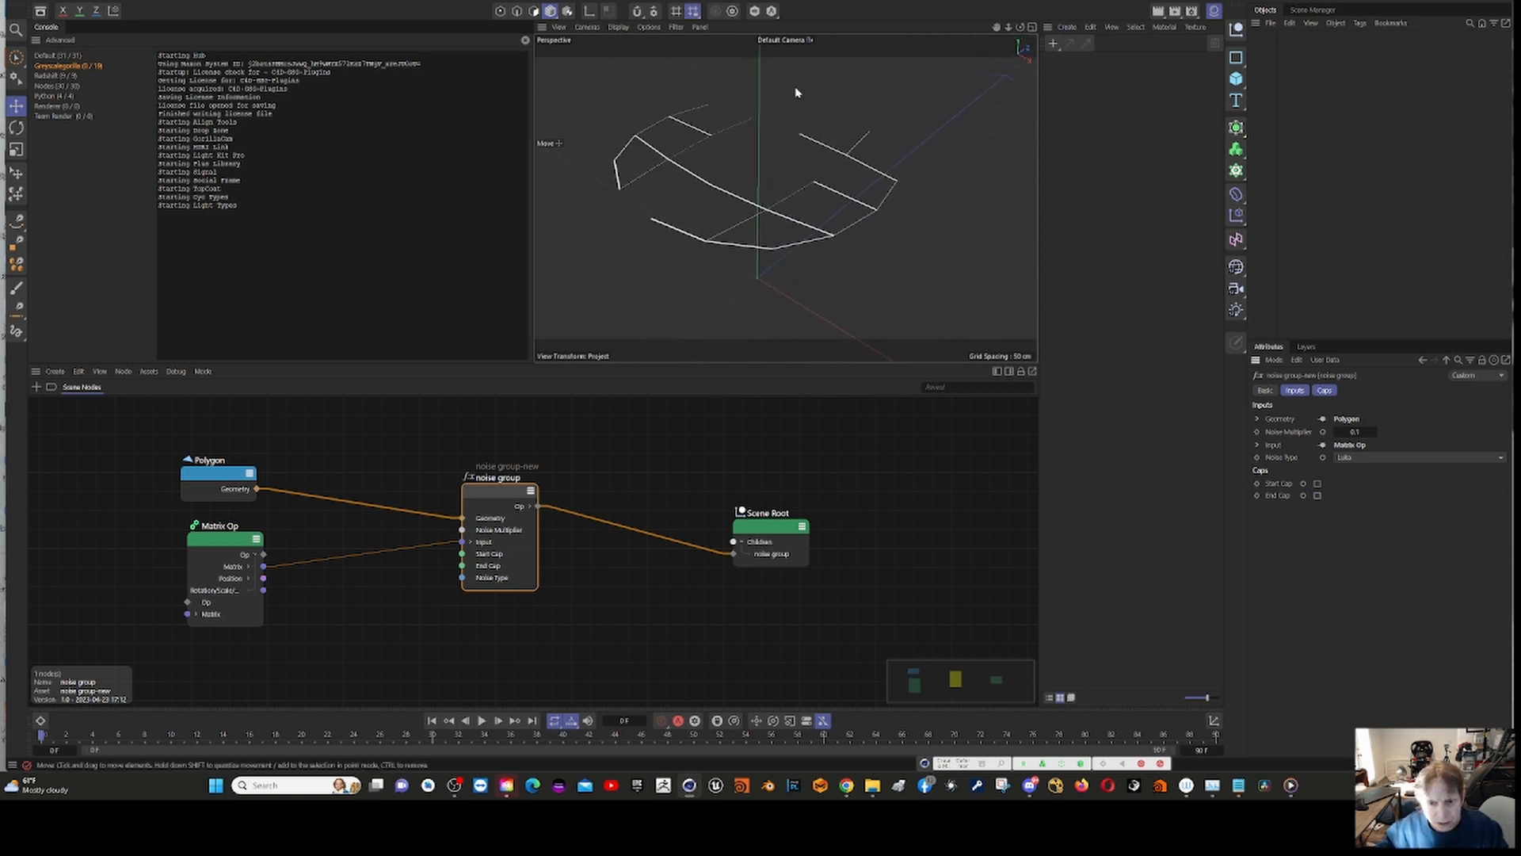
pyautogui.click(227, 487)
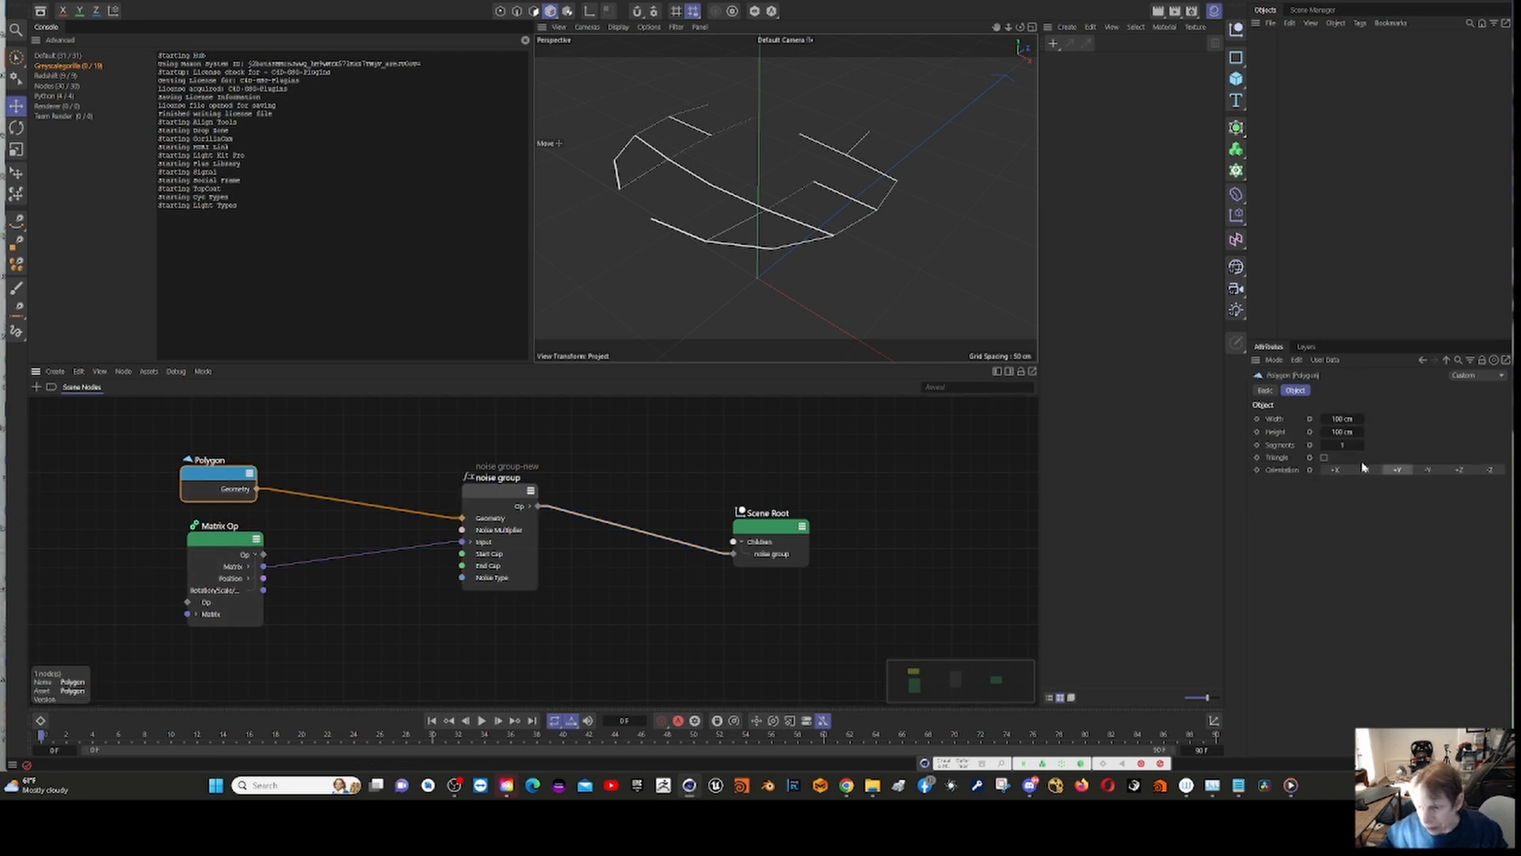
pyautogui.click(1342, 445)
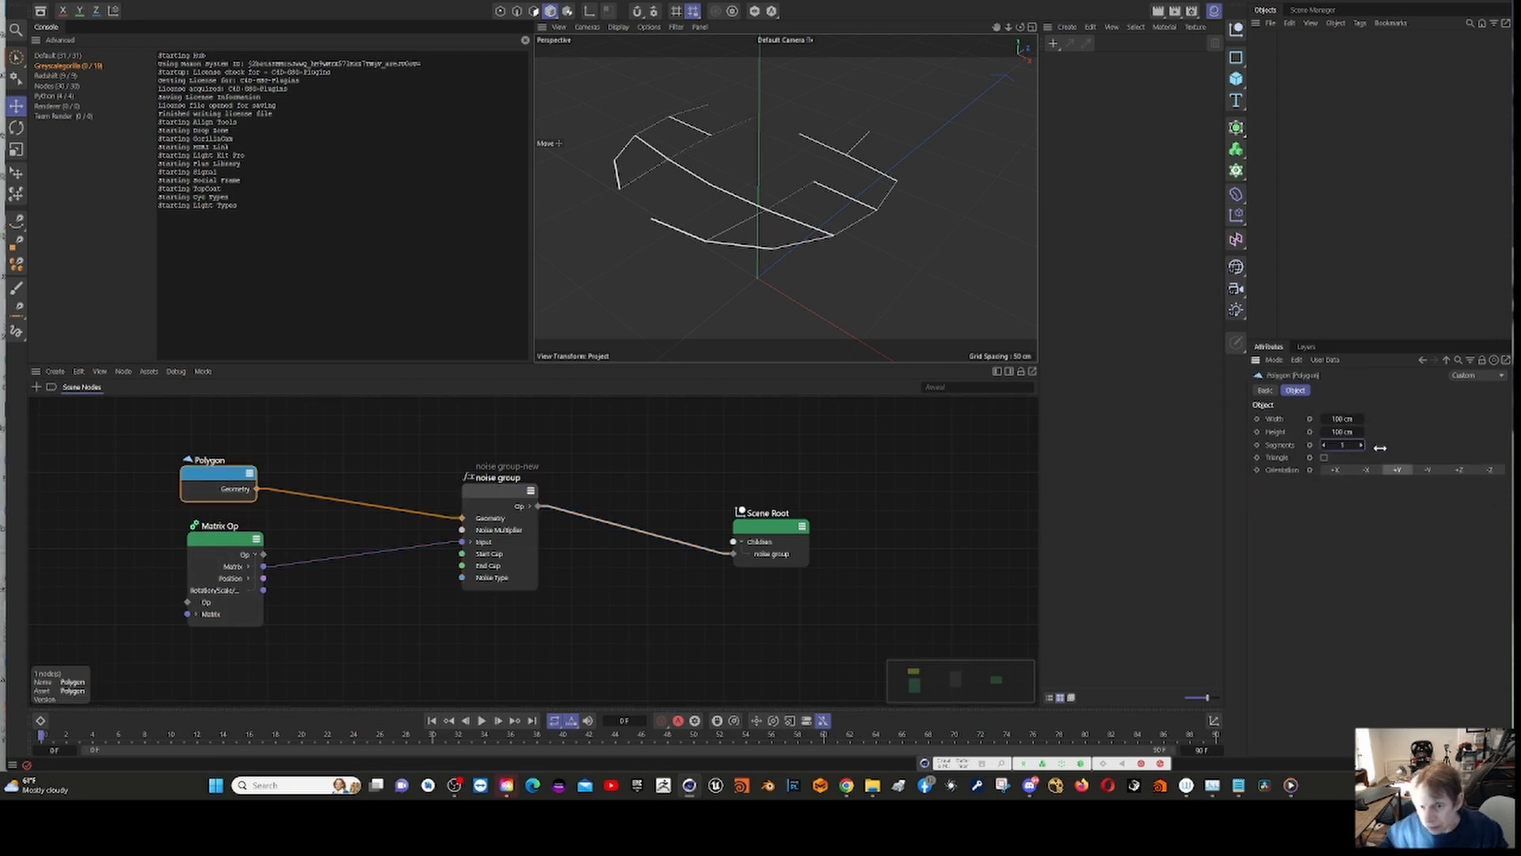
pyautogui.moveTo(1380, 447); pyautogui.dragTo(1346, 460)
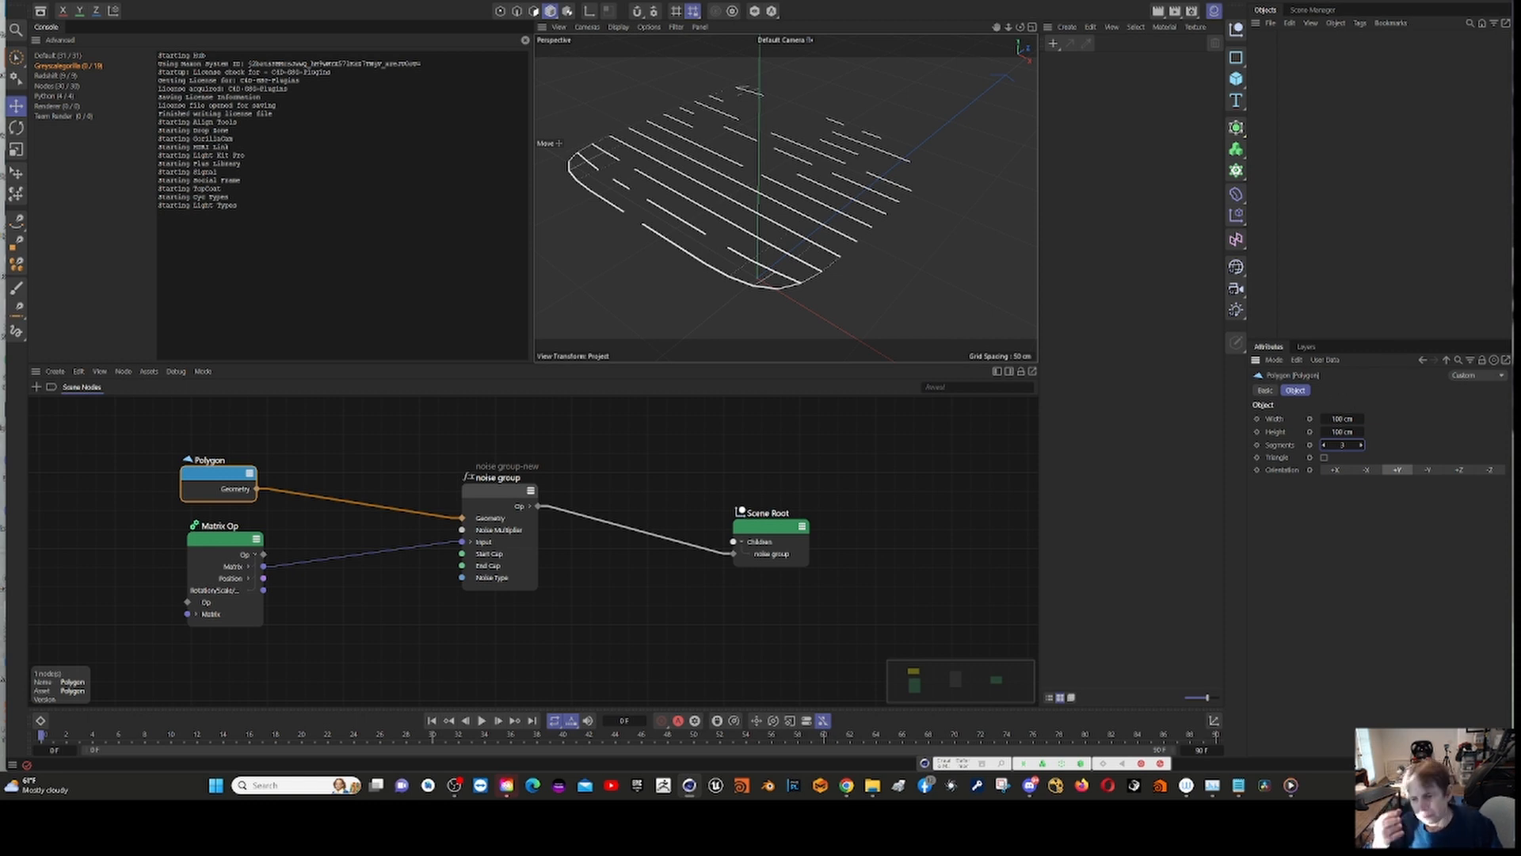
pyautogui.moveTo(1324, 444); pyautogui.dragTo(1328, 440)
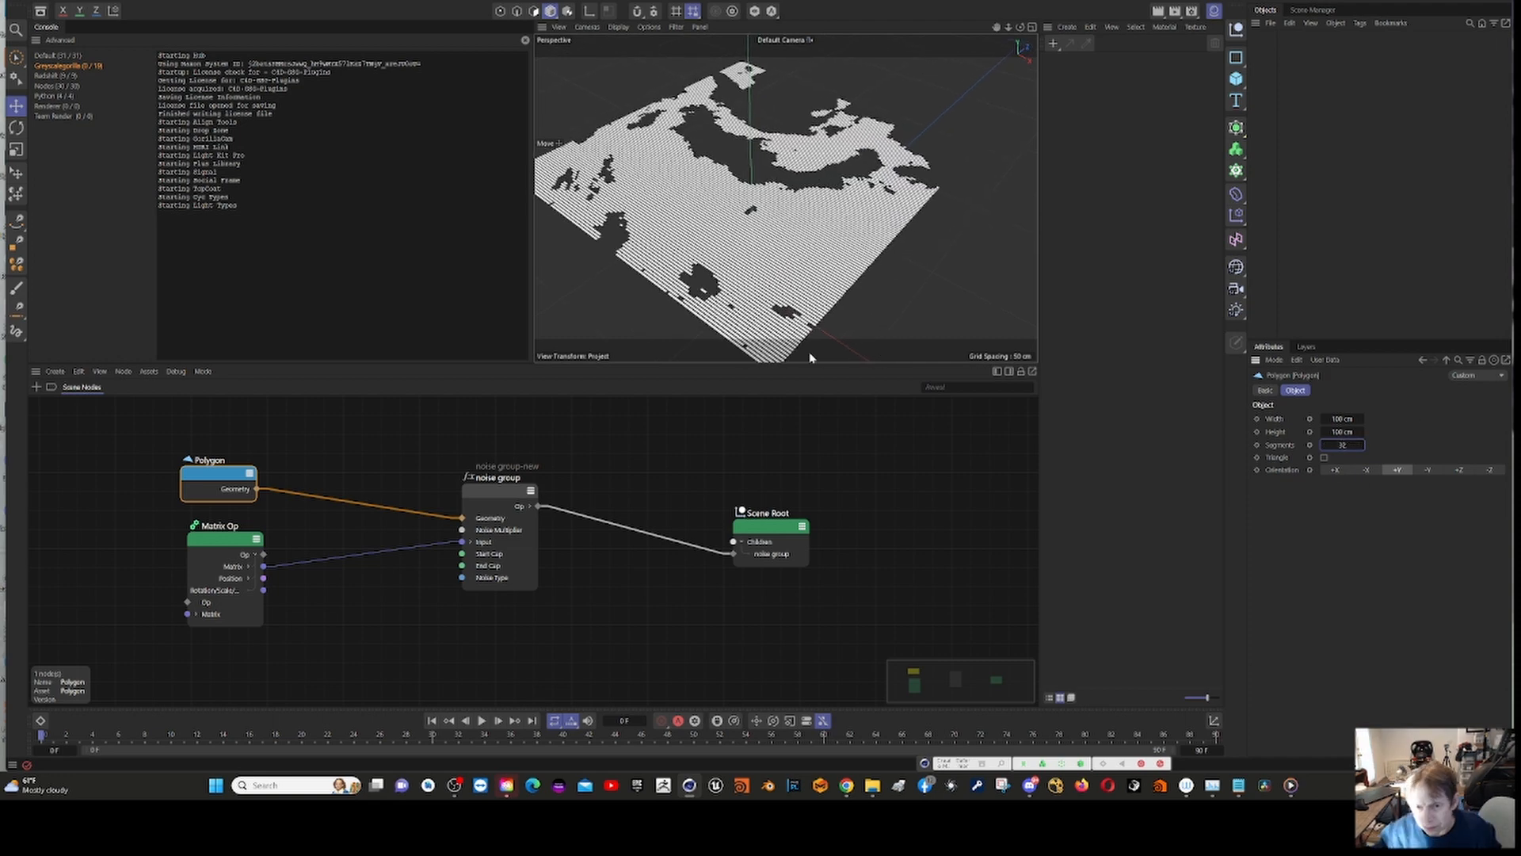
pyautogui.keyDown('alt'); pyautogui.moveTo(812, 356); pyautogui.dragTo(791, 278); pyautogui.keyUp('alt')
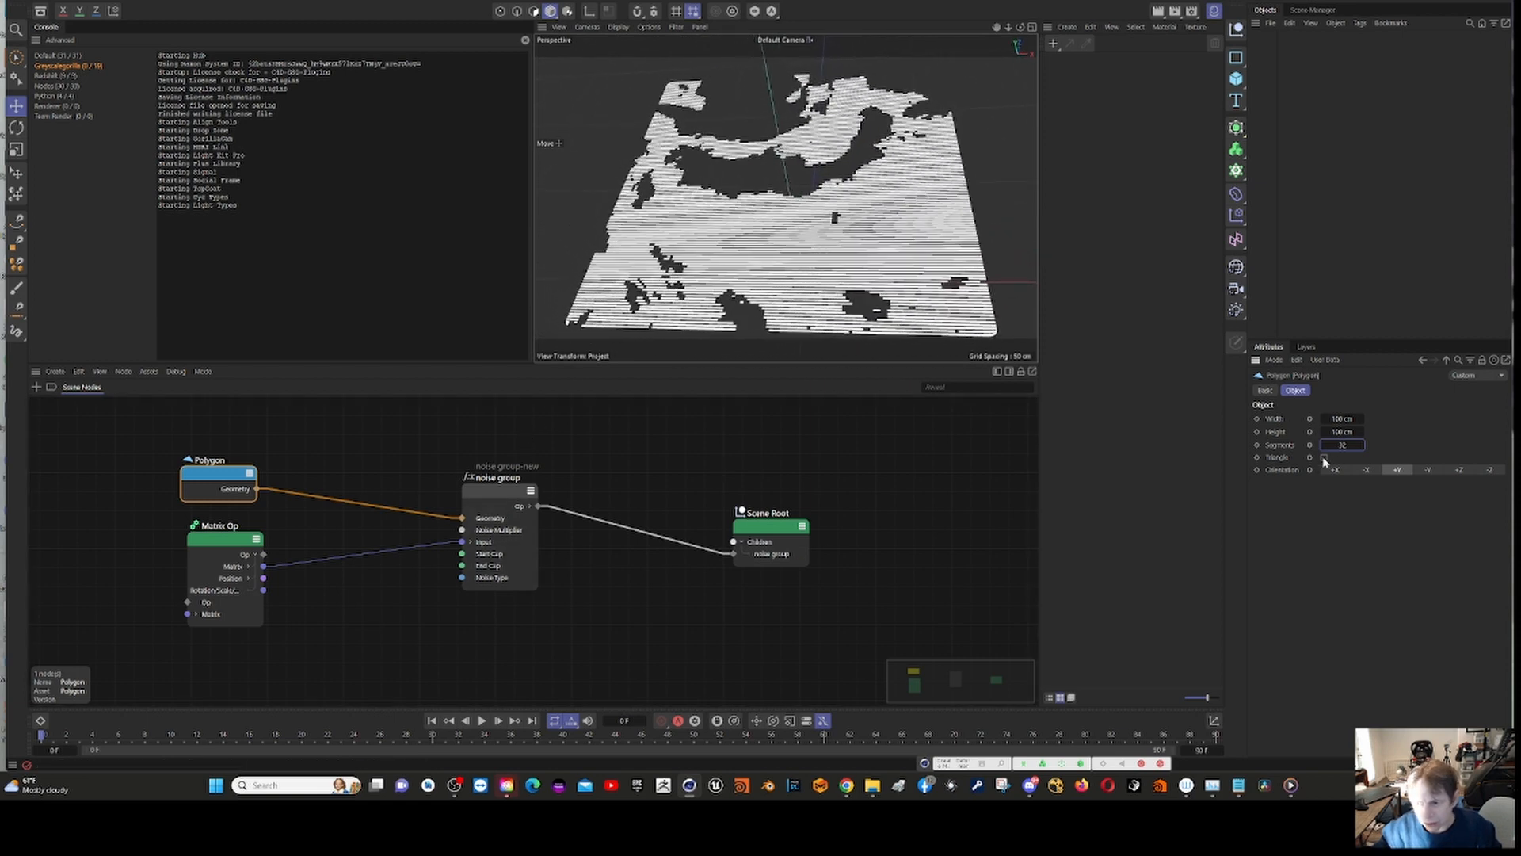
# Step: Play the timeline with the noise group selected to preview the animated noise, and stop playback
pyautogui.click(510, 497)
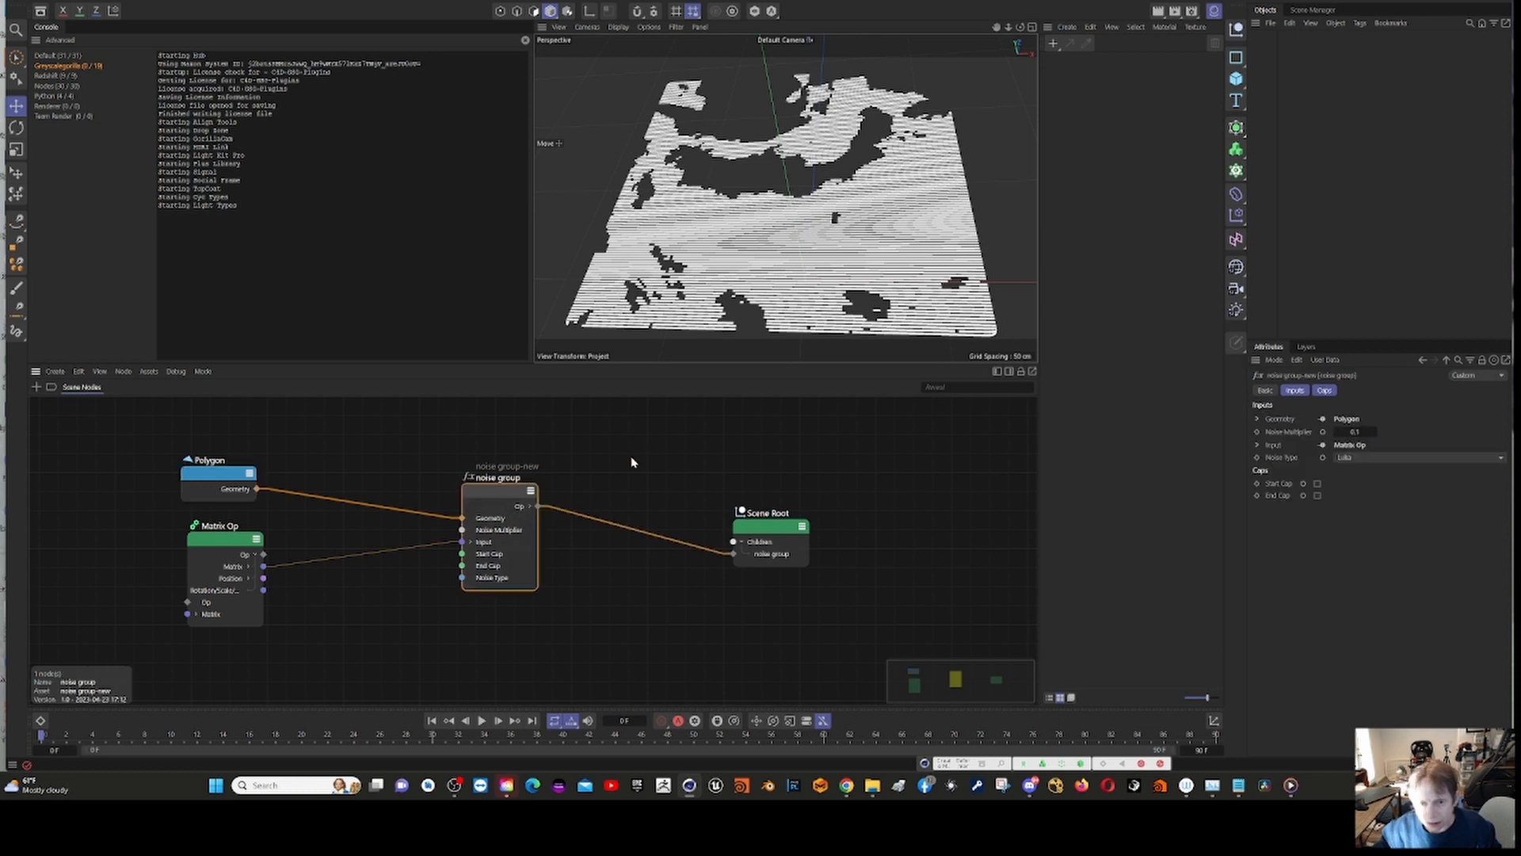
pyautogui.click(481, 721)
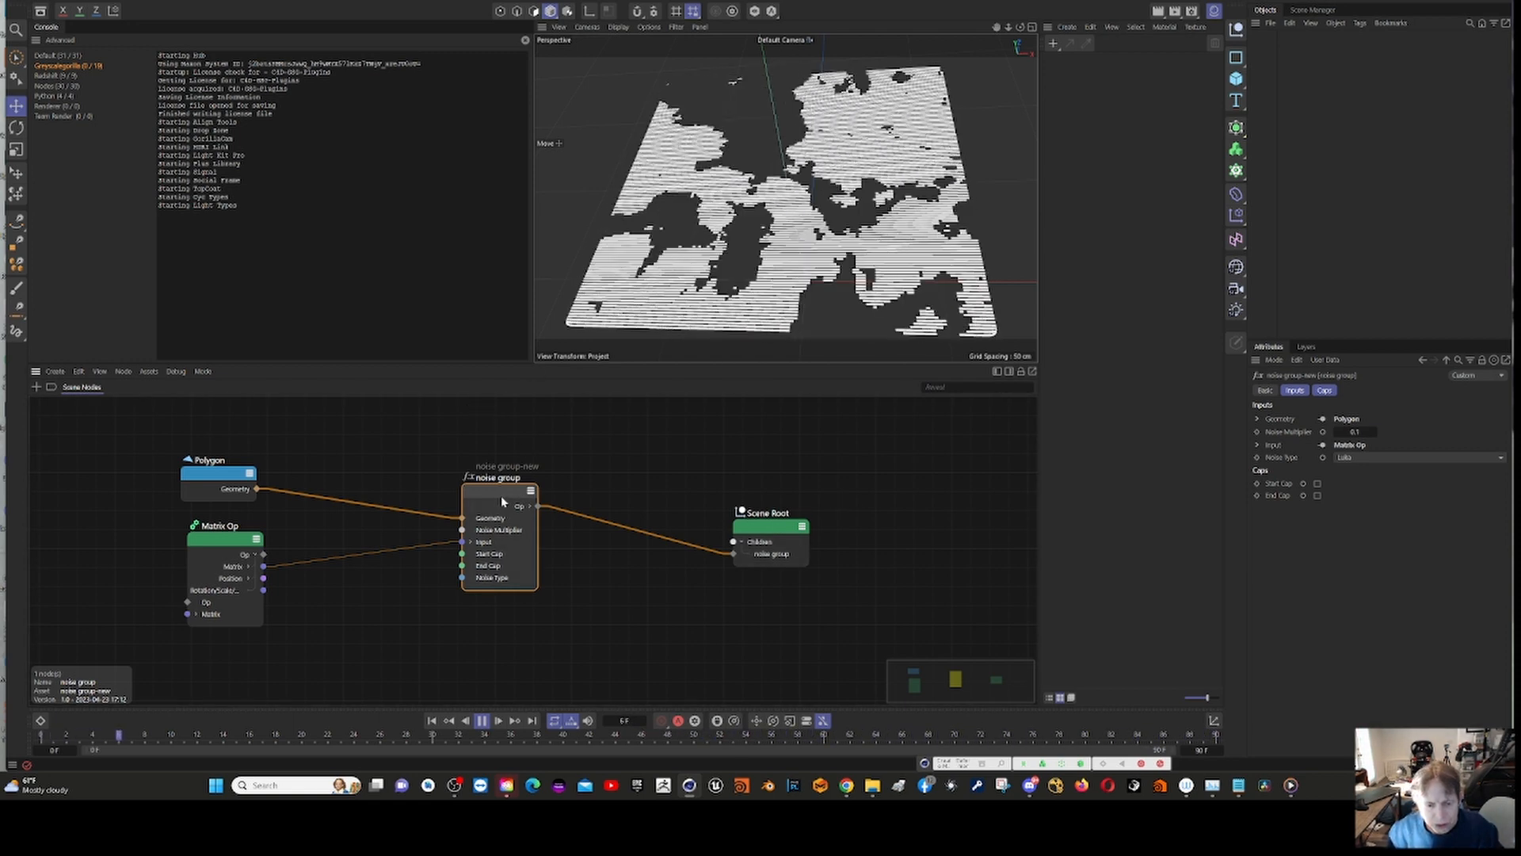
pyautogui.click(482, 722)
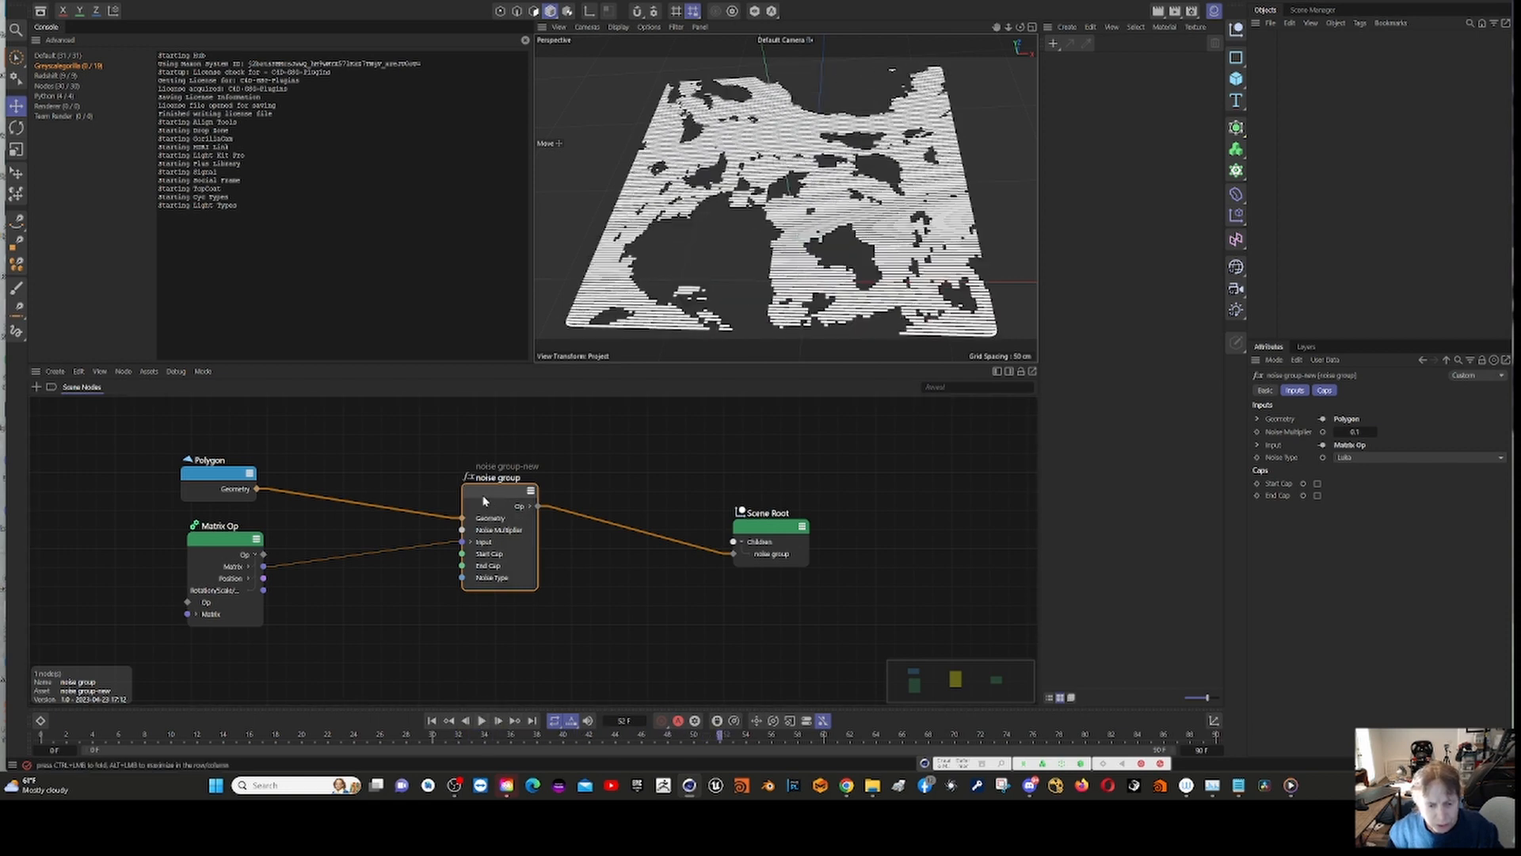
# Step: Open the noise group-new asset for editing, enlarge its editor window to examine the internal node network, and close it
pyautogui.moveTo(484, 500); pyautogui.dragTo(488, 501)
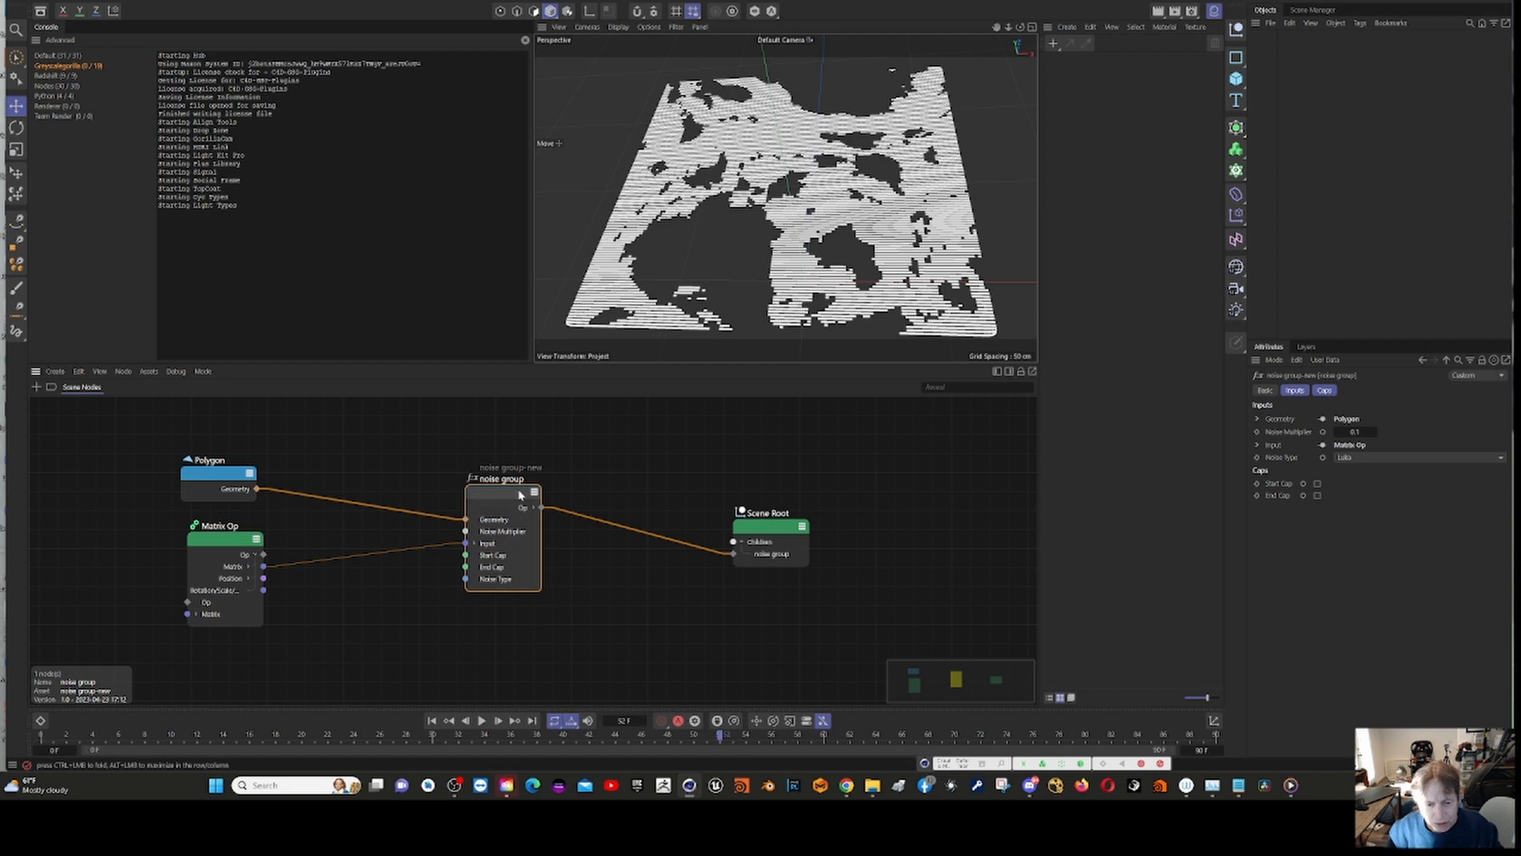
pyautogui.rightClick(506, 497)
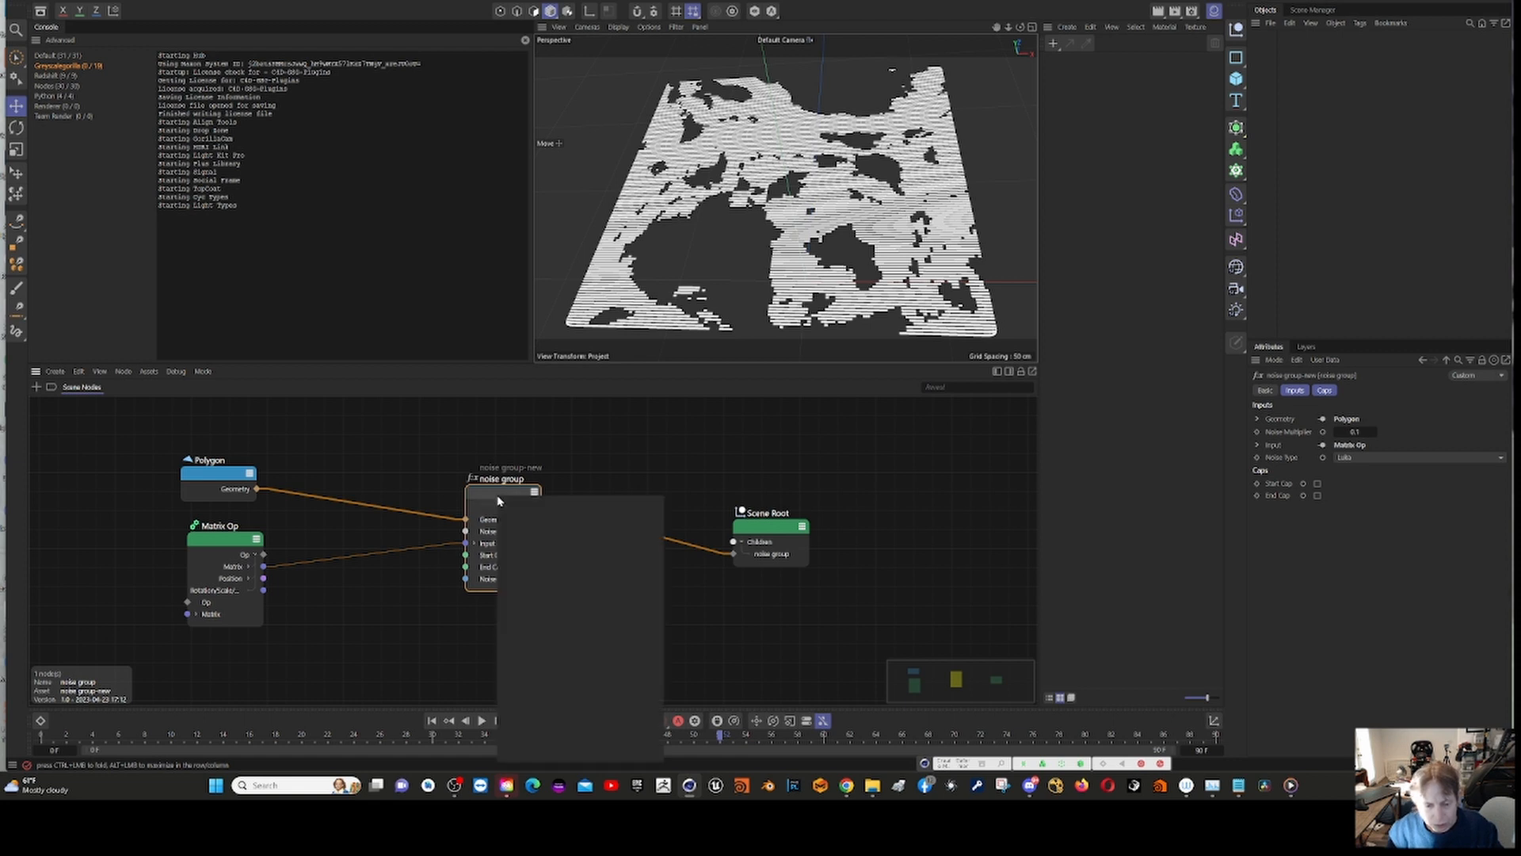
pyautogui.press('Escape')
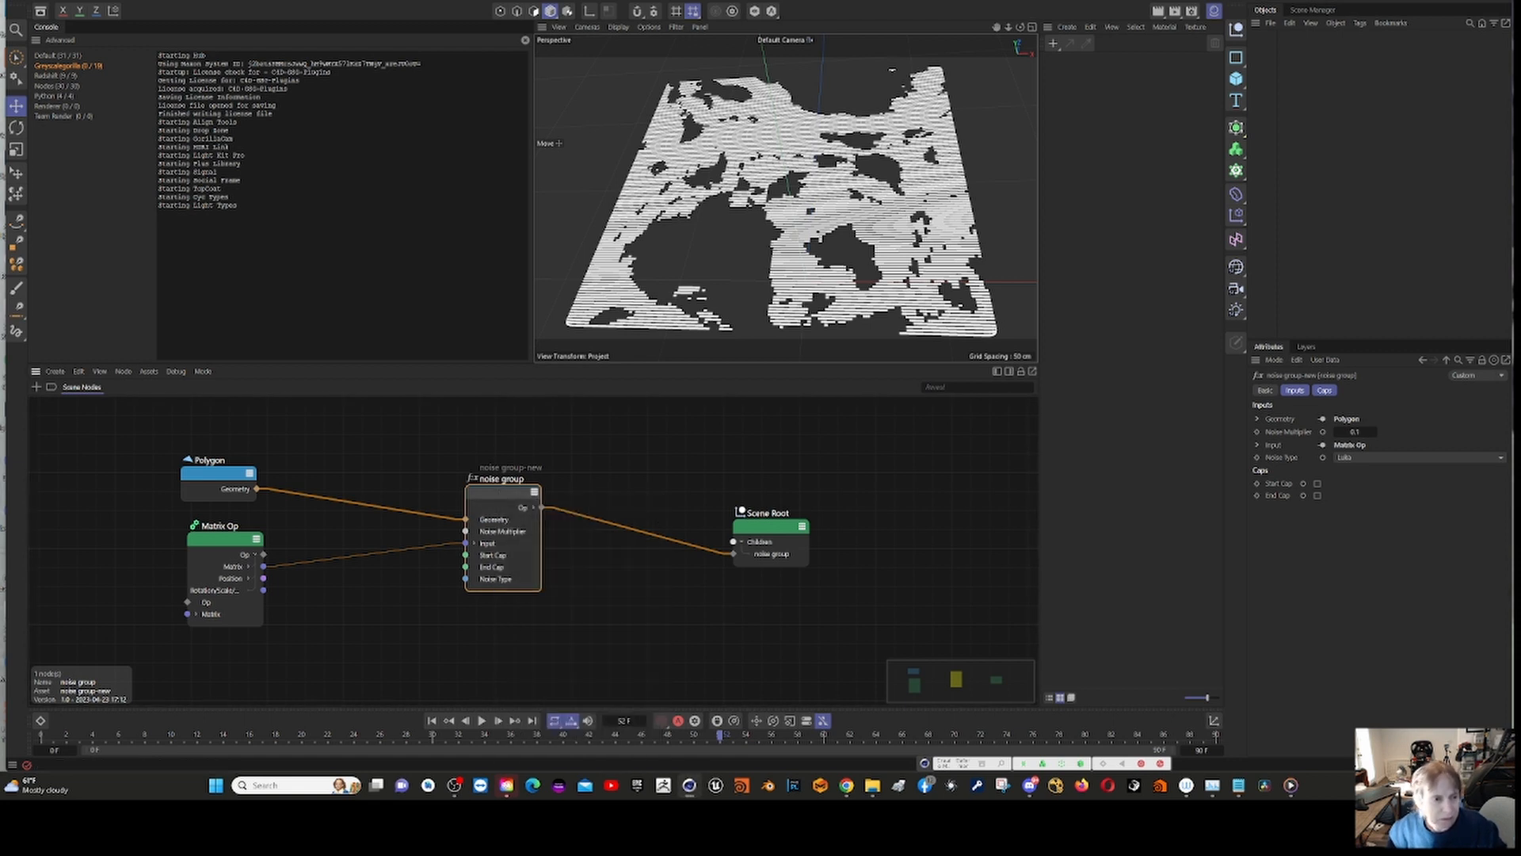
pyautogui.click(147, 372)
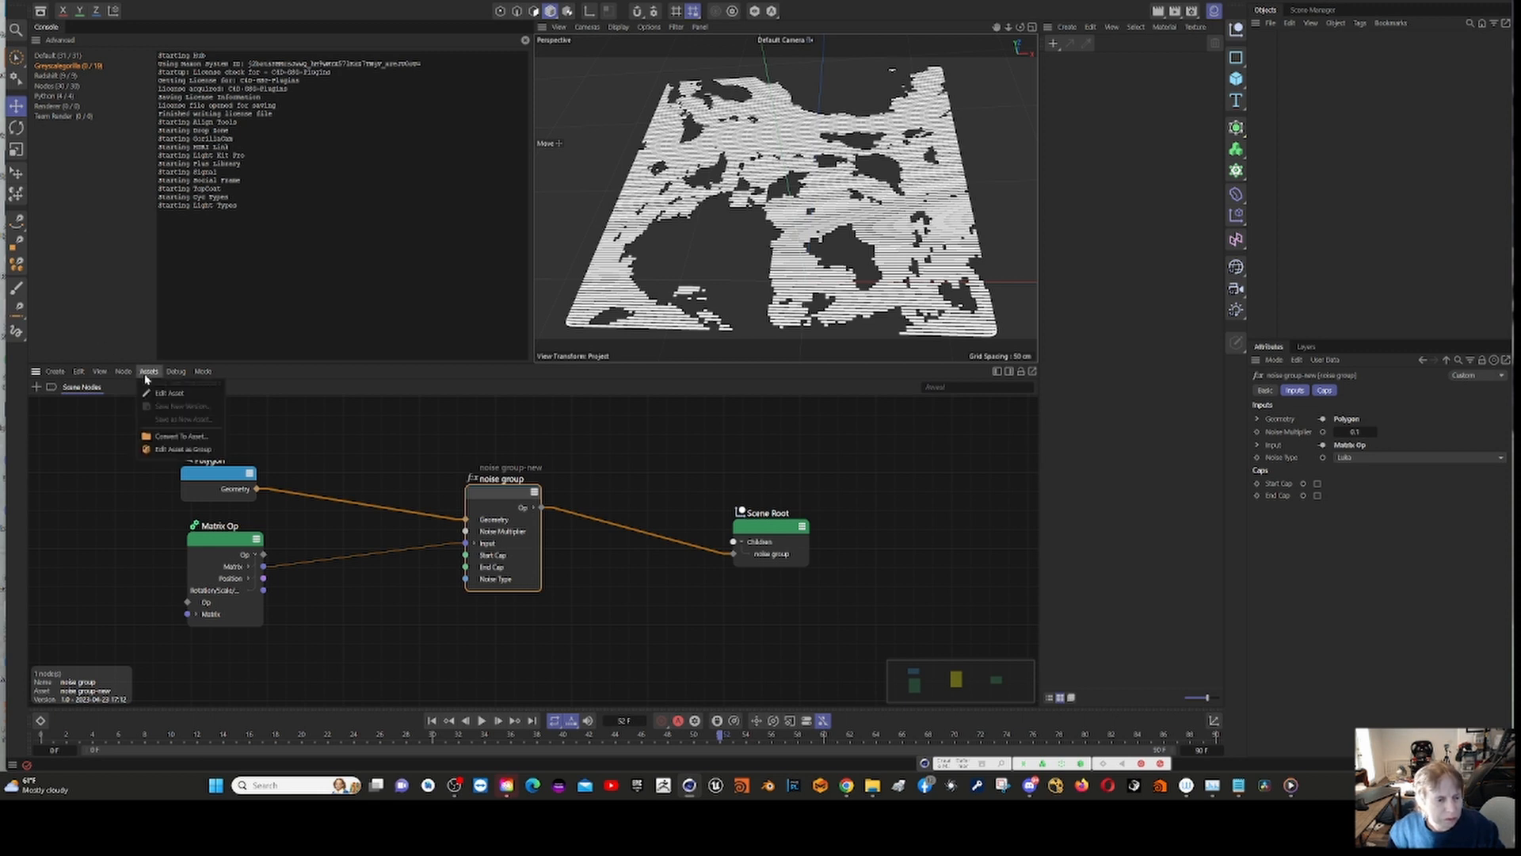
pyautogui.click(166, 393)
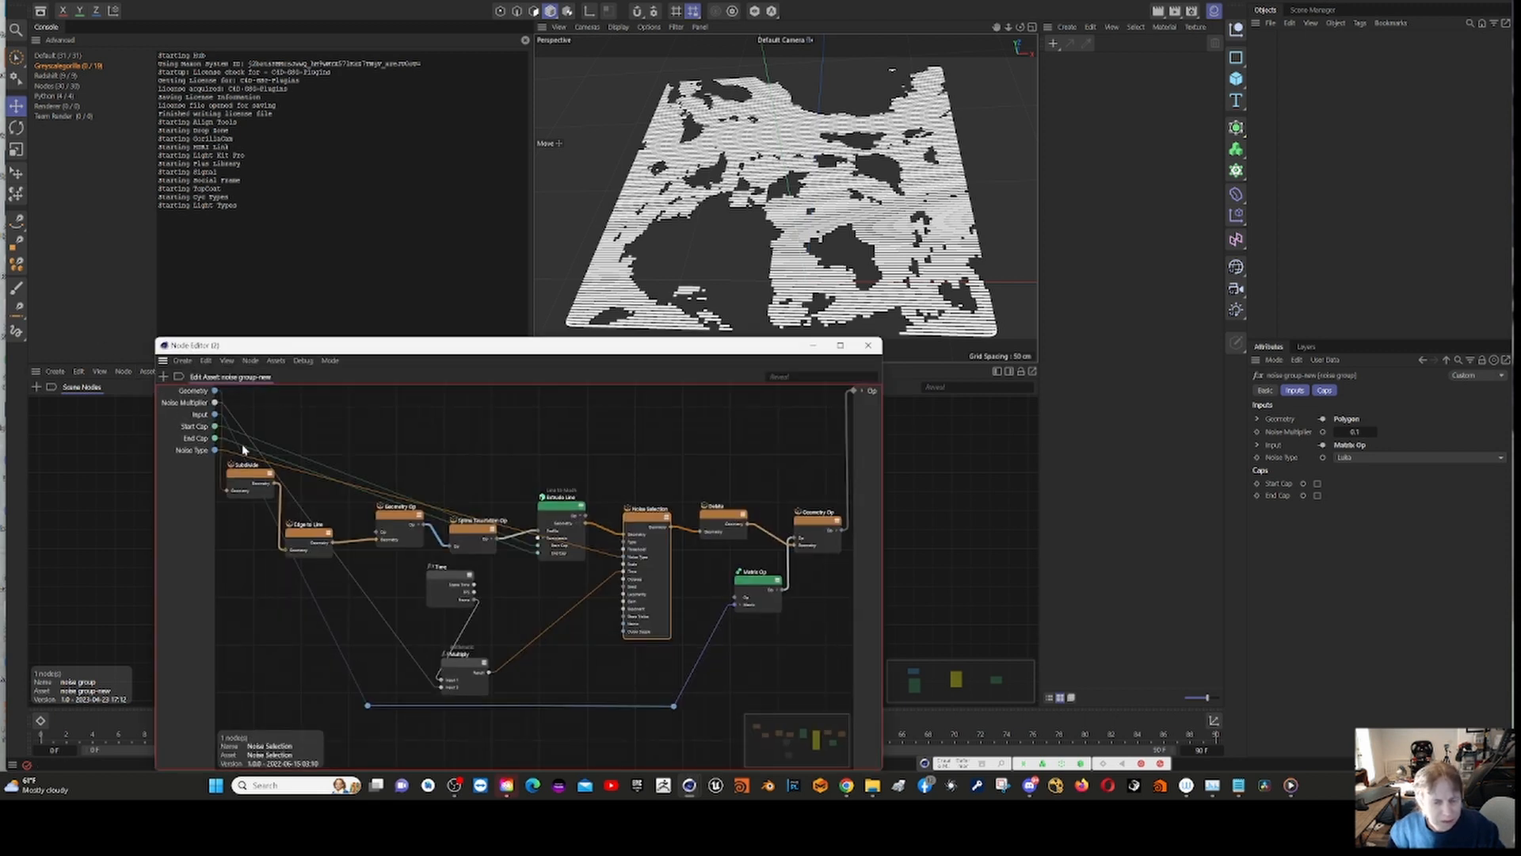
pyautogui.moveTo(572, 350); pyautogui.dragTo(588, 166)
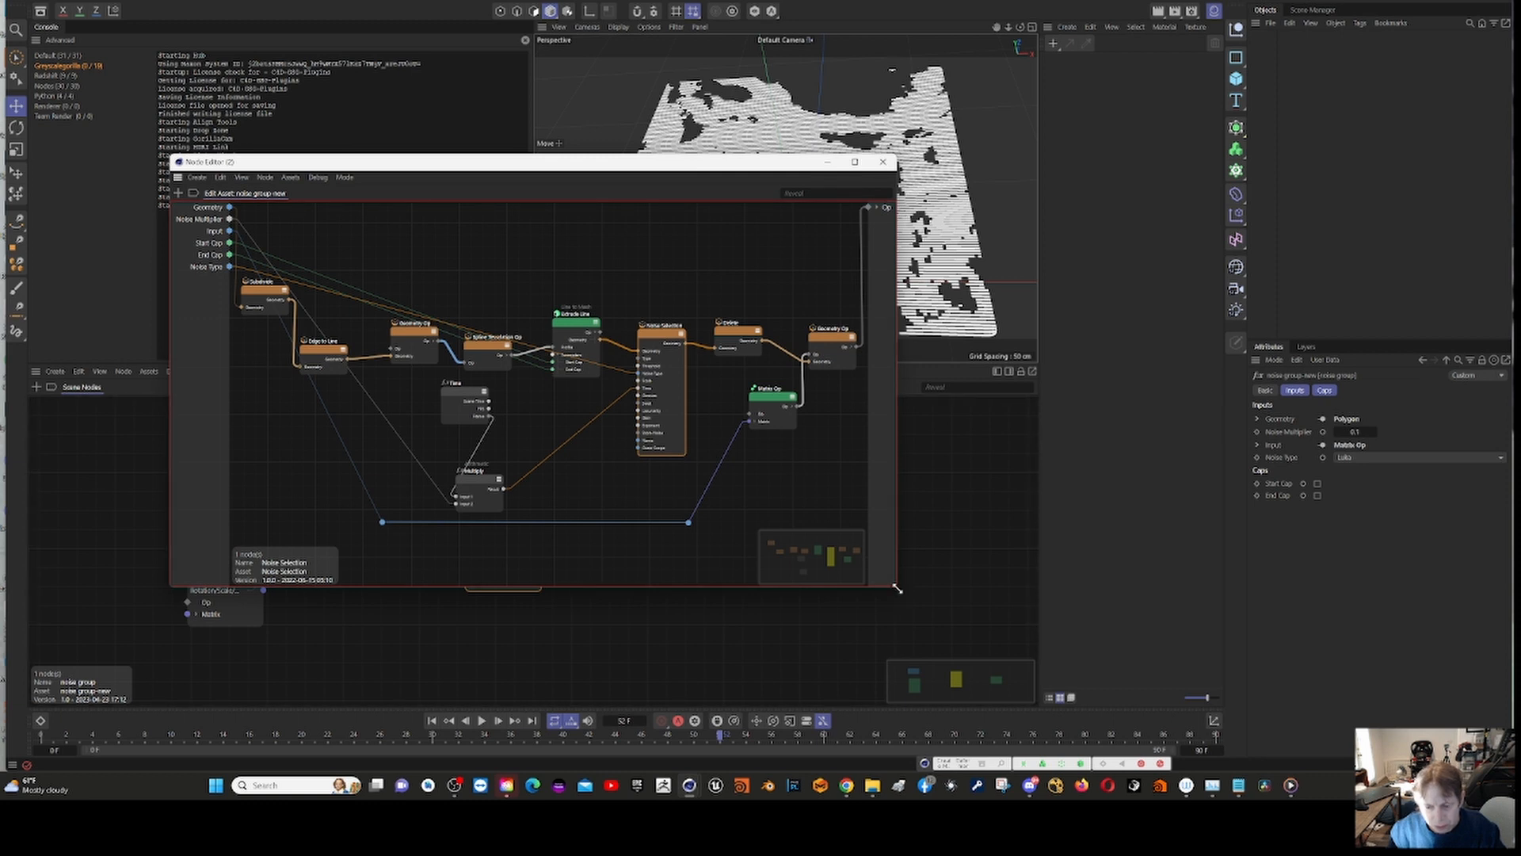
pyautogui.moveTo(898, 589); pyautogui.dragTo(1165, 691)
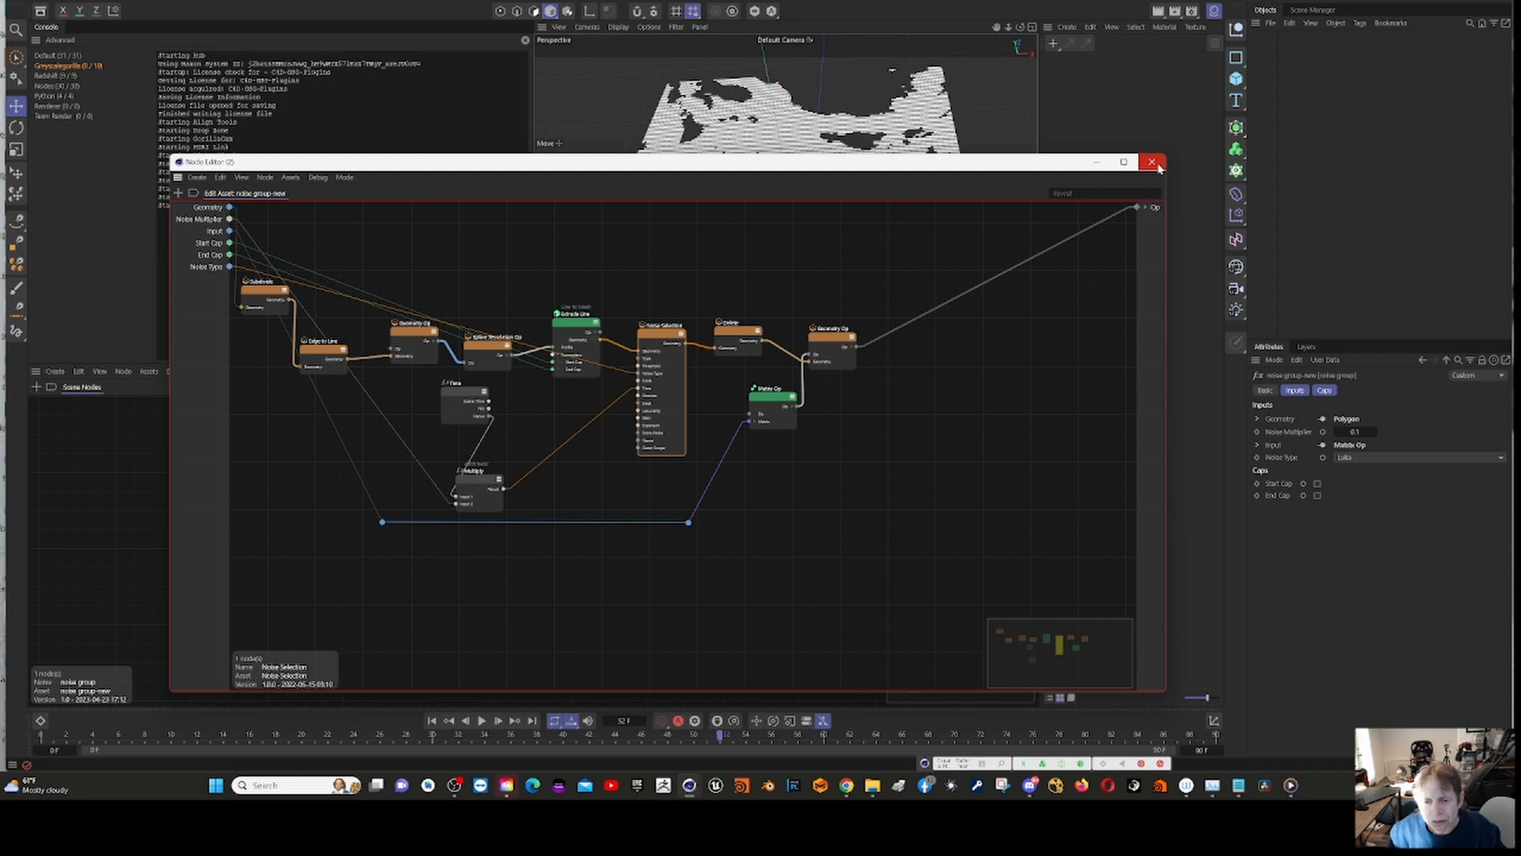
pyautogui.click(1154, 163)
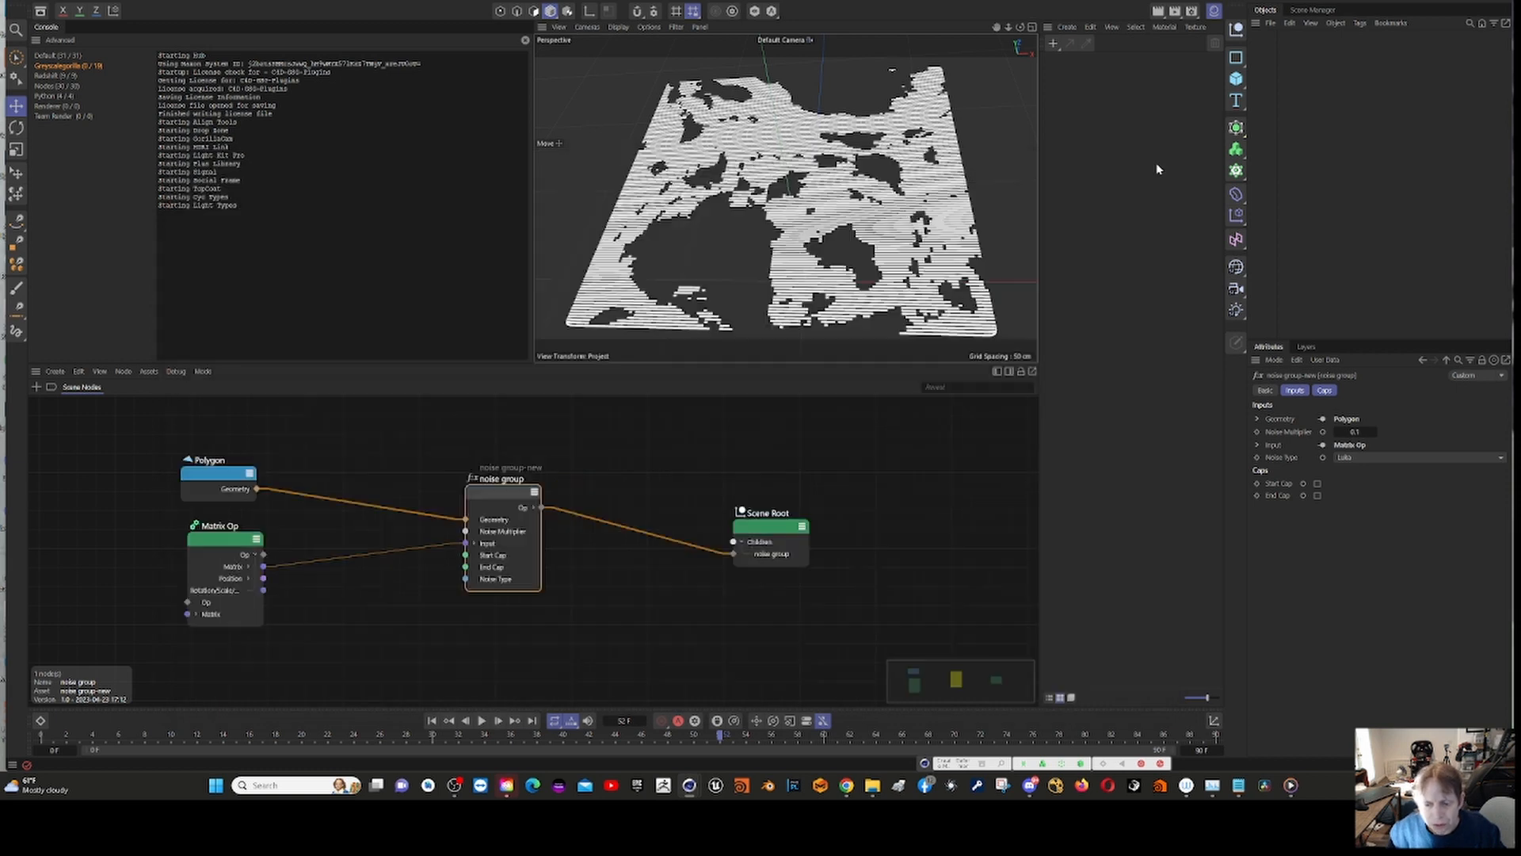
# Step: Add a Material Op node to the graph and place it between the noise group and Scene Root
pyautogui.rightClick(622, 451)
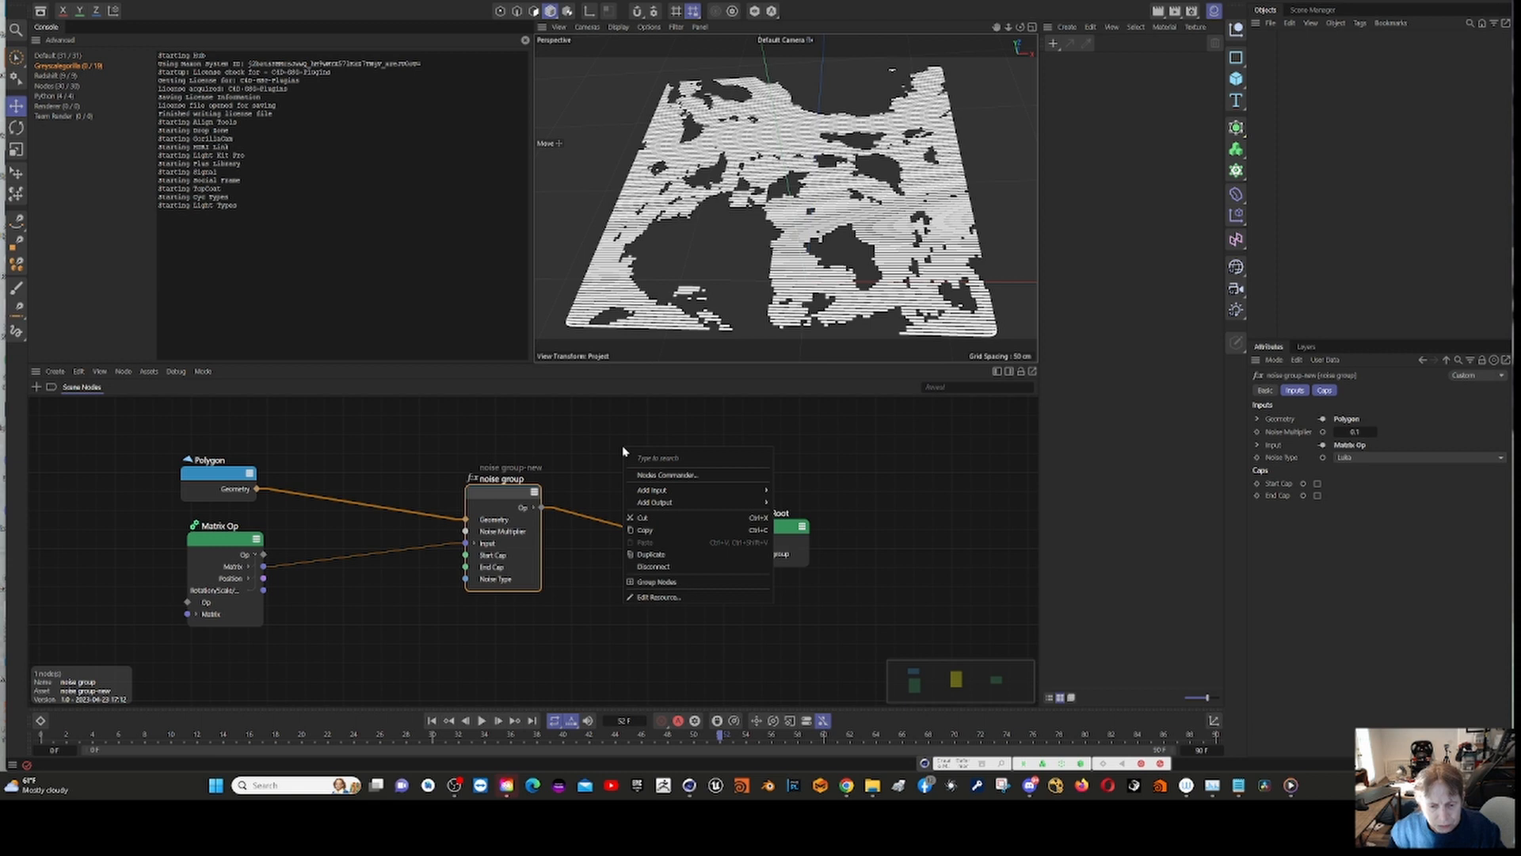
pyautogui.click(739, 478)
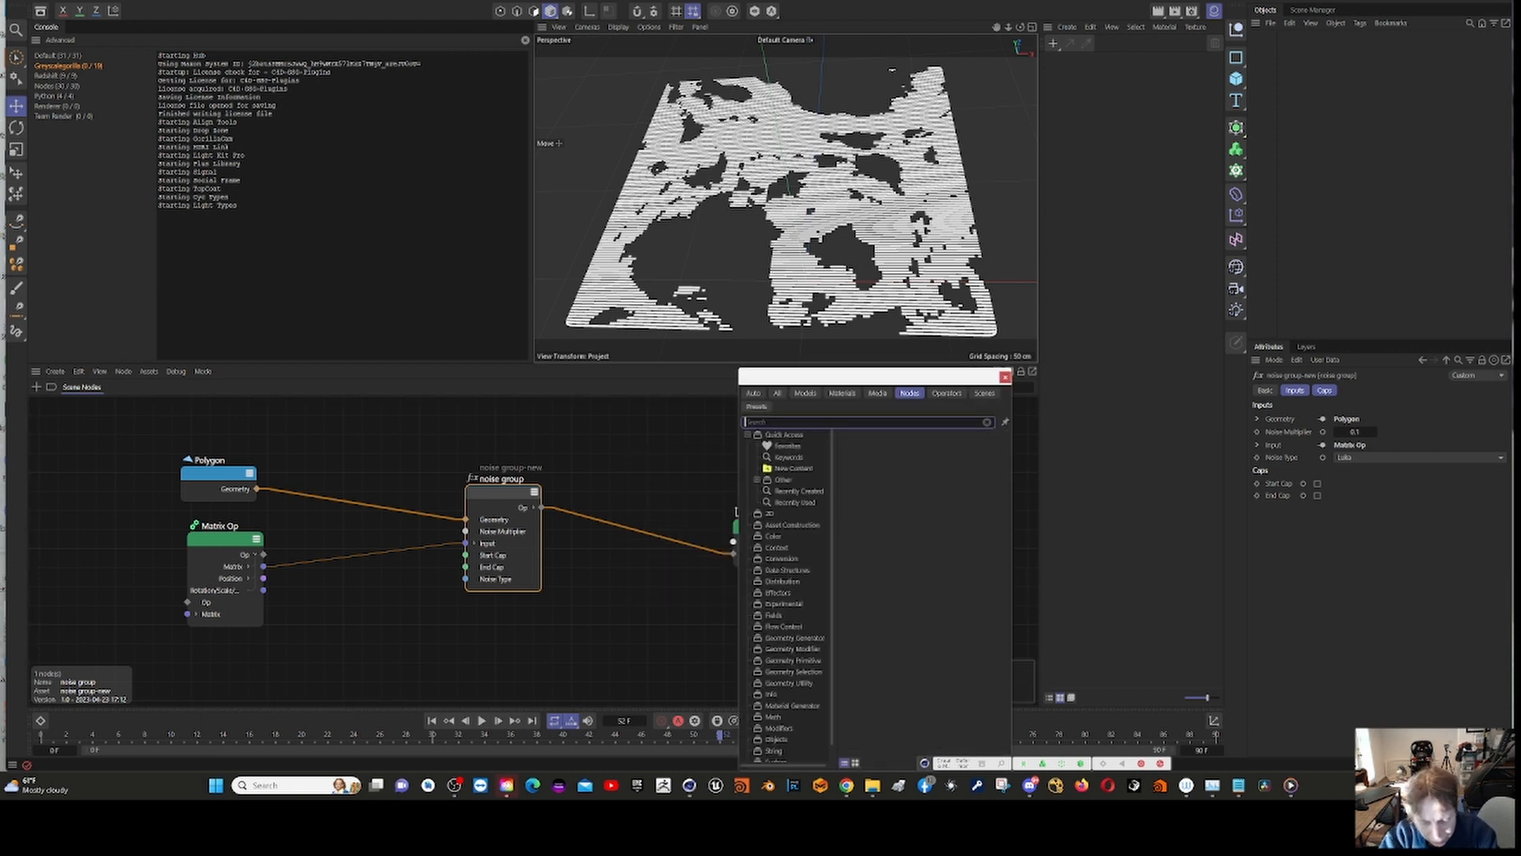
pyautogui.write('materia')
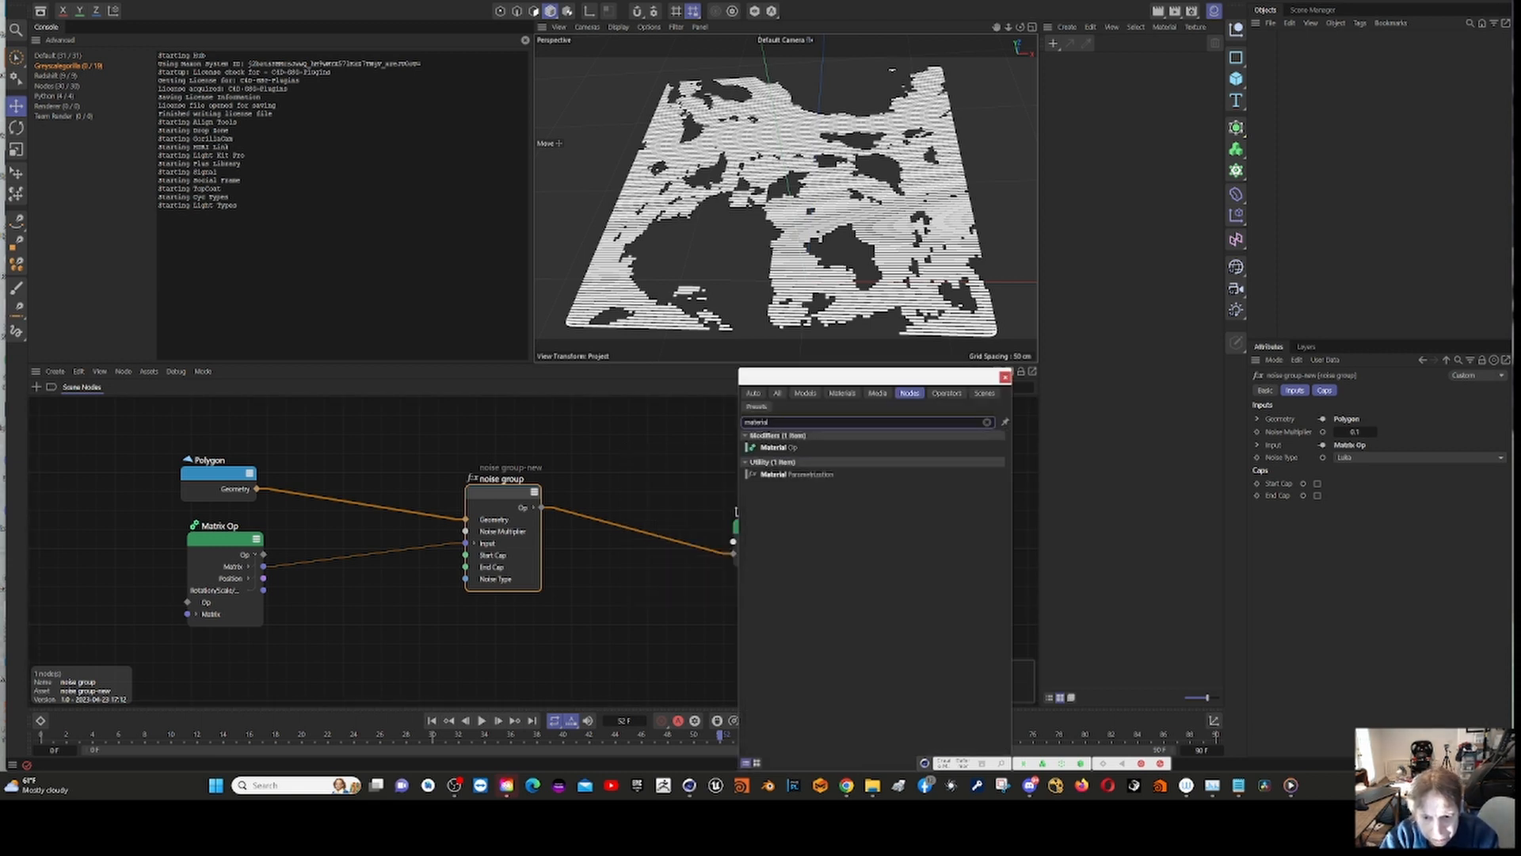
pyautogui.write('l')
pyautogui.press('Return')
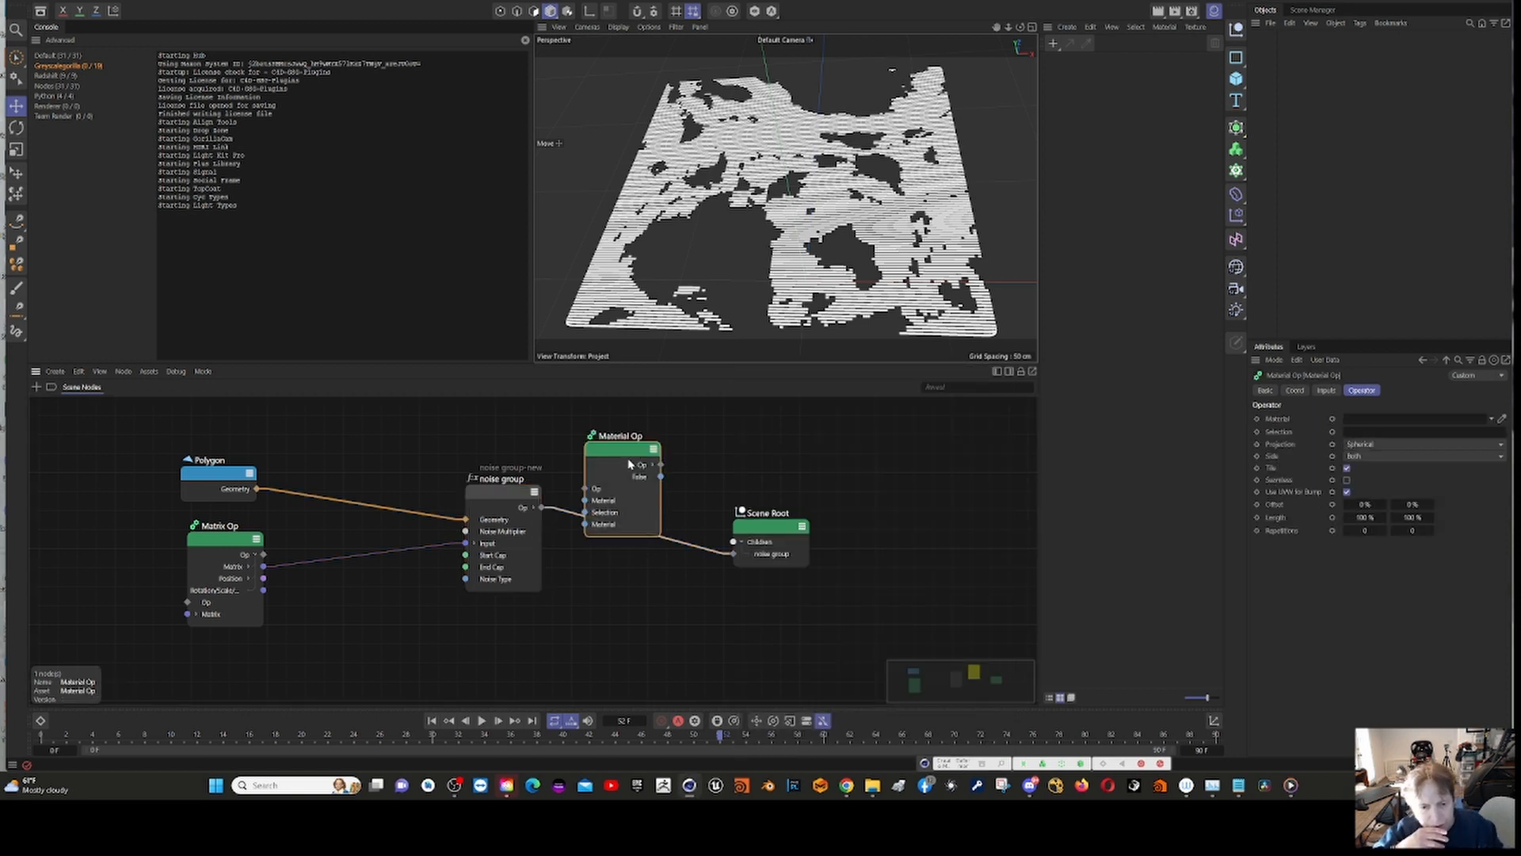
pyautogui.moveTo(615, 449); pyautogui.dragTo(621, 476)
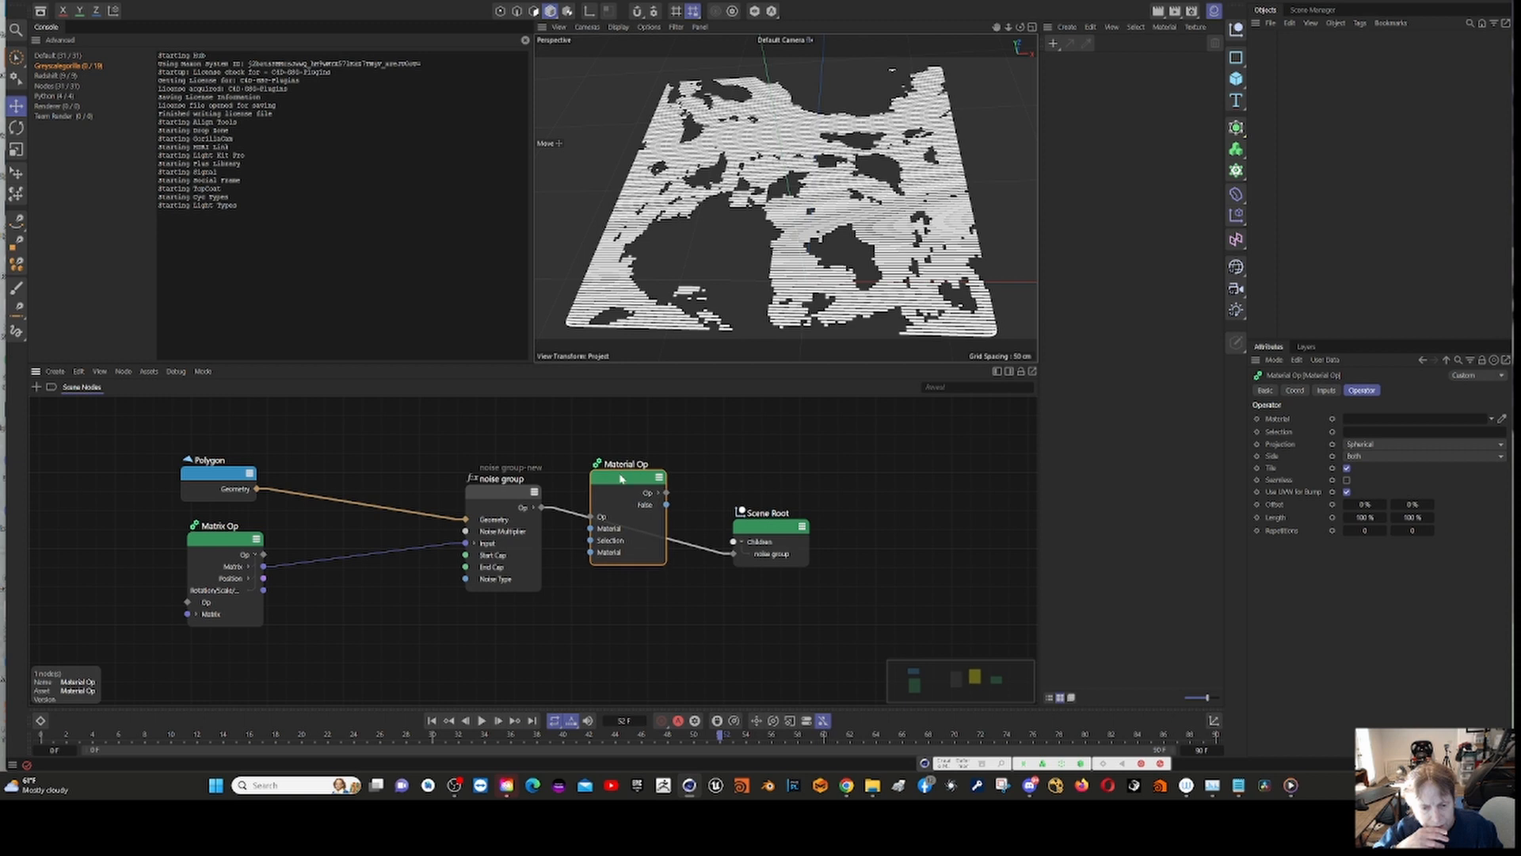
# Step: Wire the noise group's Op output into the Material Op node, and the Material Op's Op output into Scene Root's child input
pyautogui.moveTo(552, 511); pyautogui.dragTo(593, 524)
pyautogui.click(659, 493)
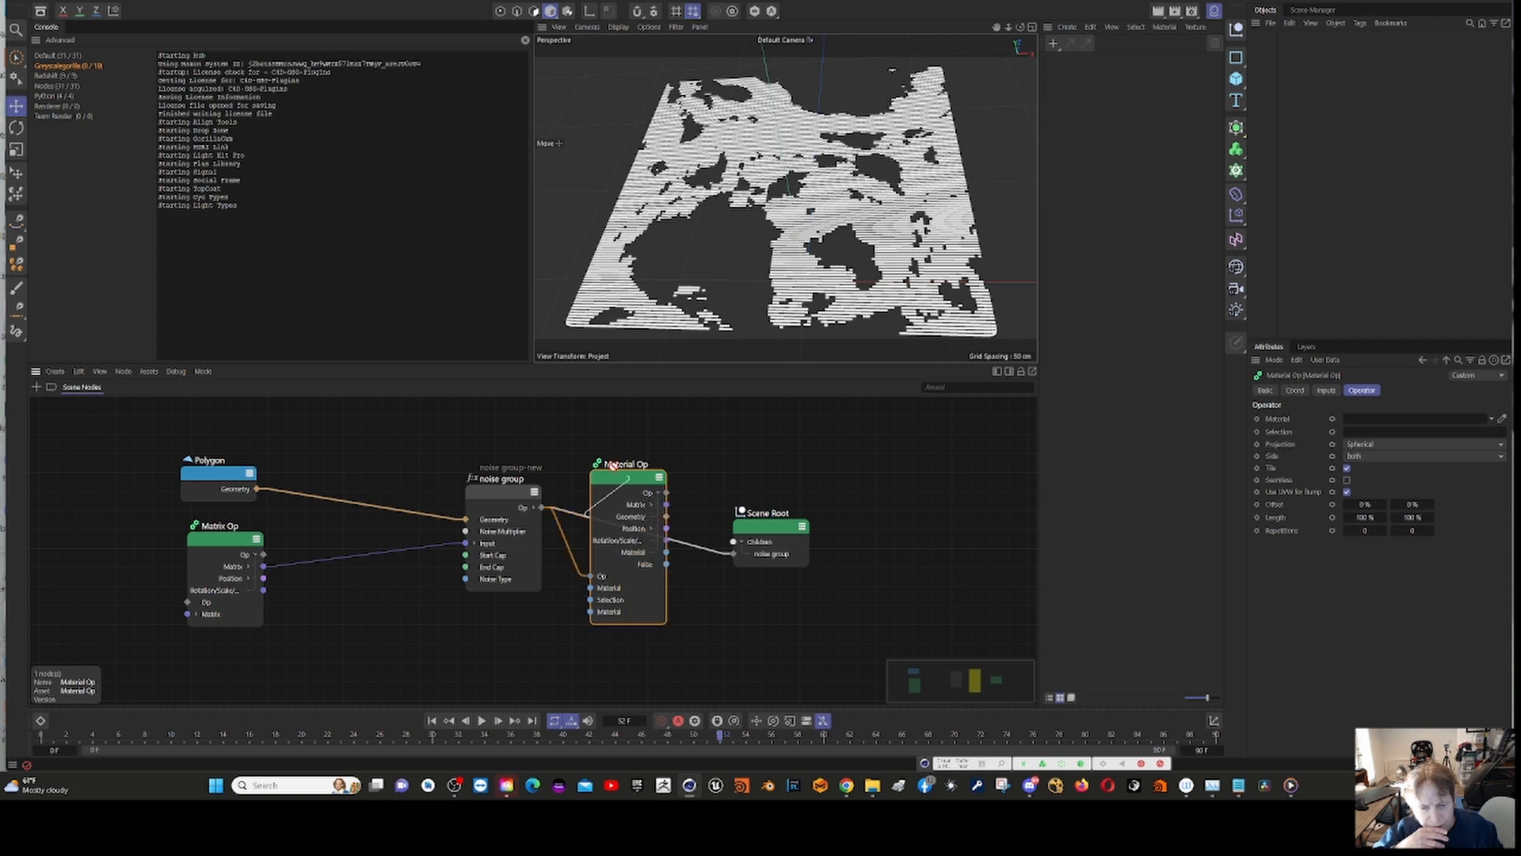
pyautogui.click(659, 493)
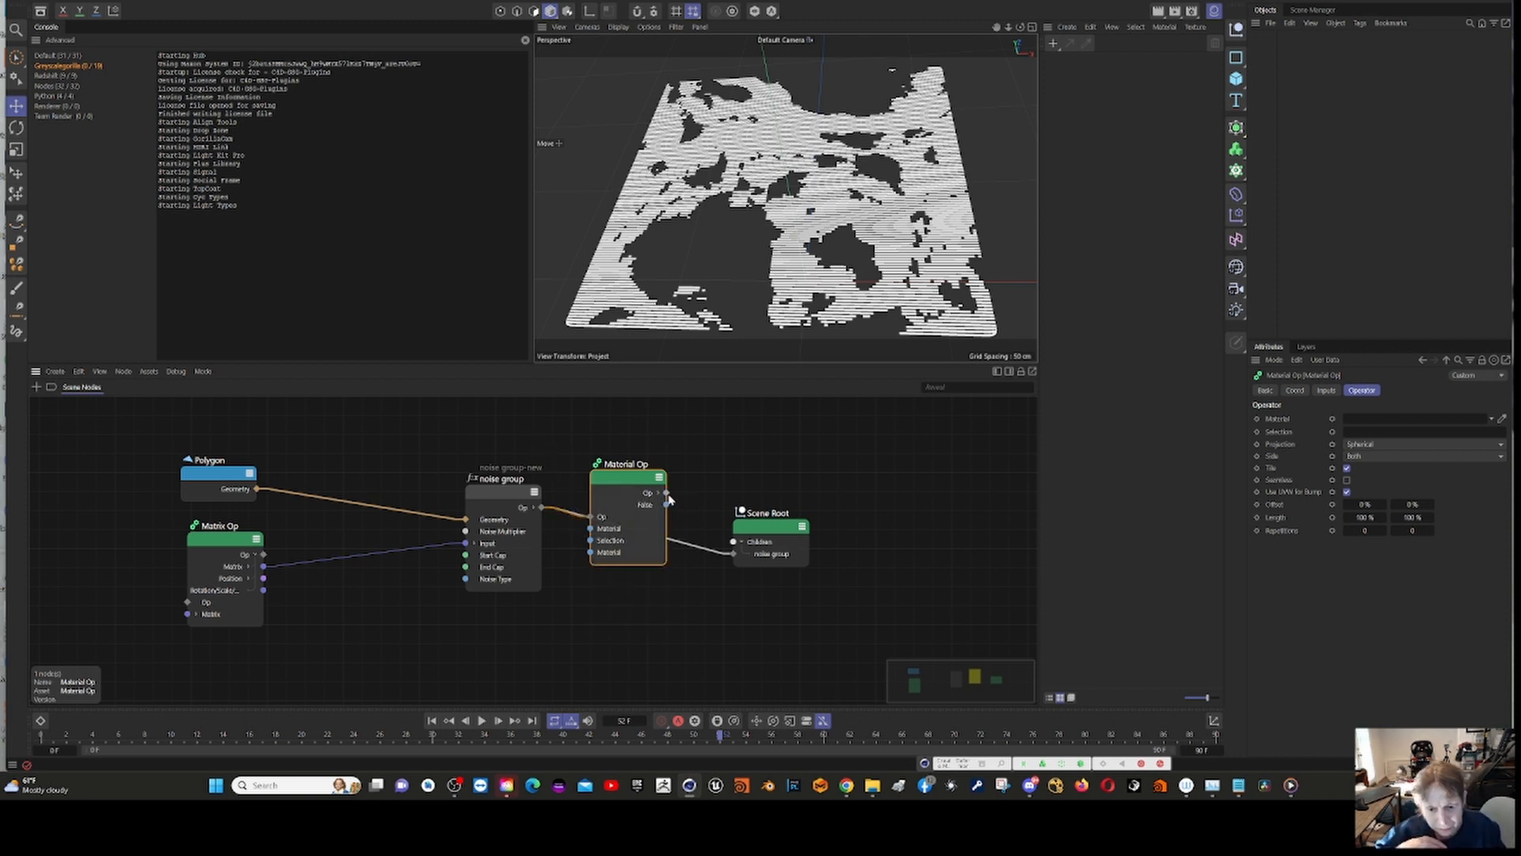
pyautogui.moveTo(668, 494); pyautogui.dragTo(732, 555)
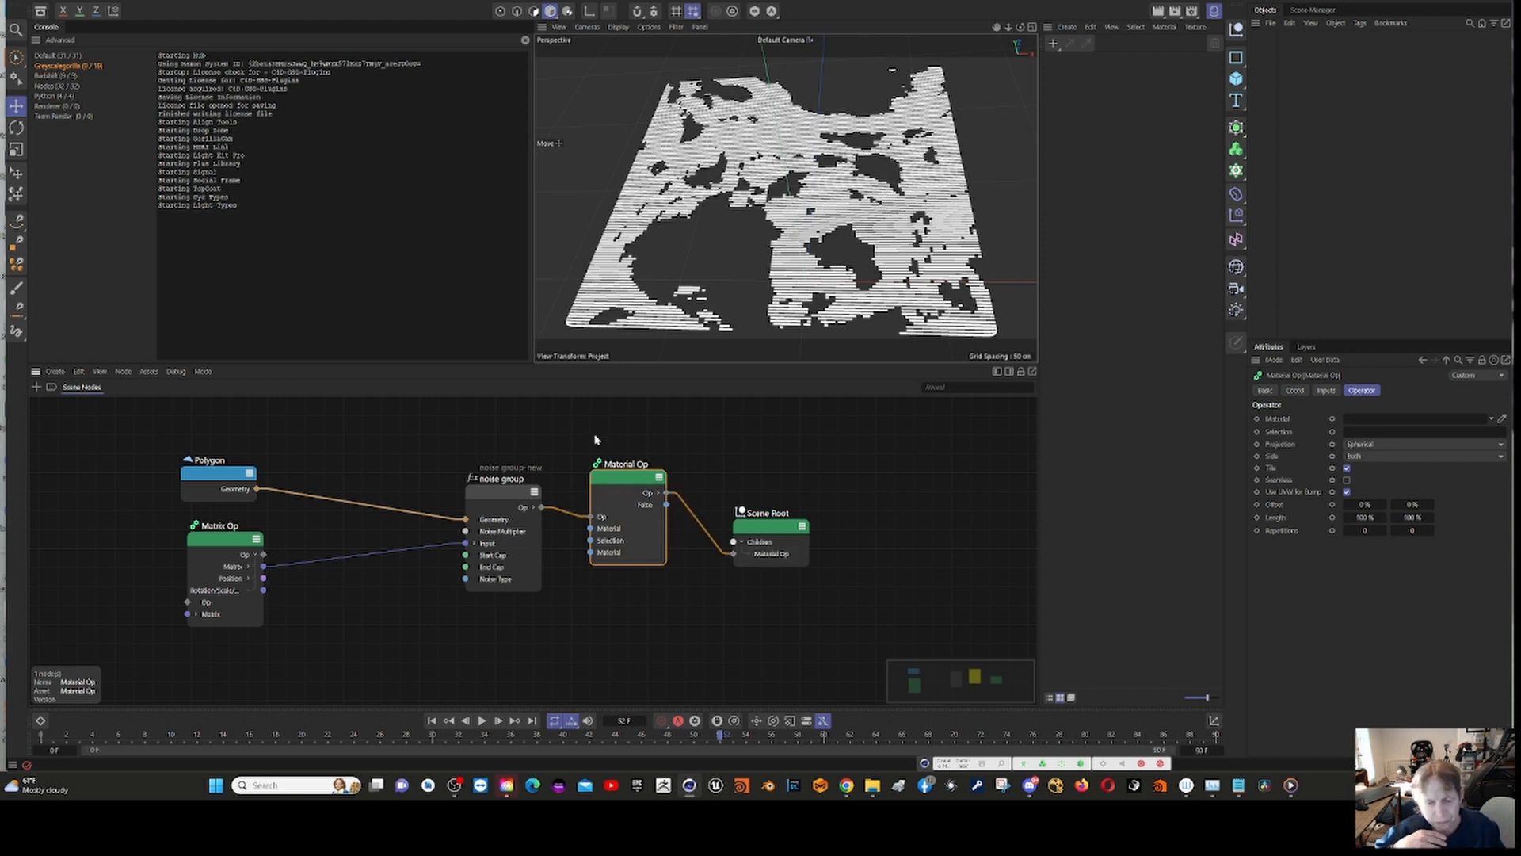
# Step: Set the project's renderer to Redshift in the render settings
pyautogui.click(419, 10)
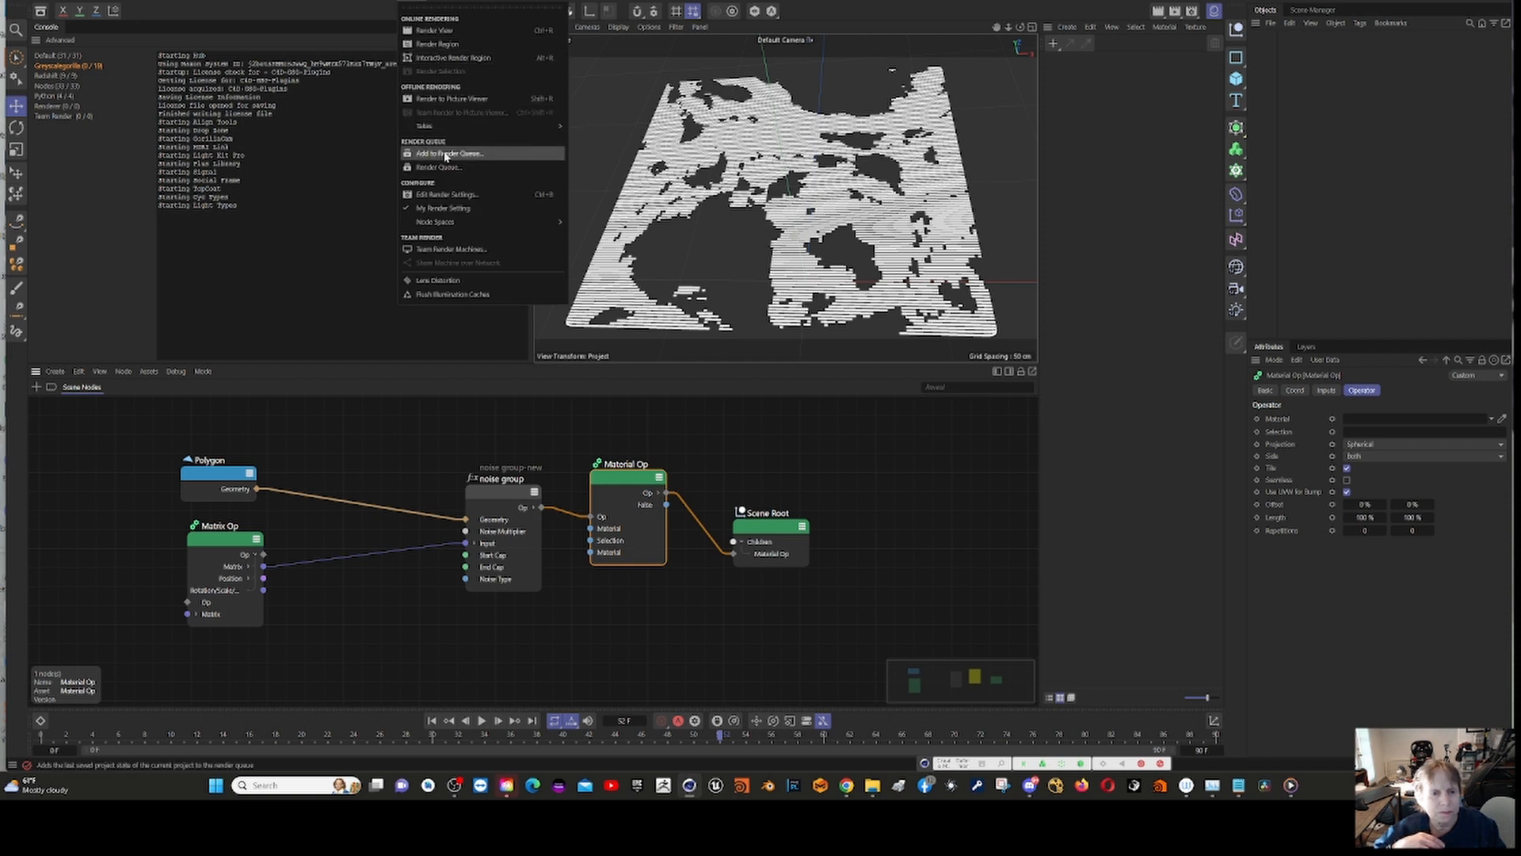
pyautogui.click(462, 197)
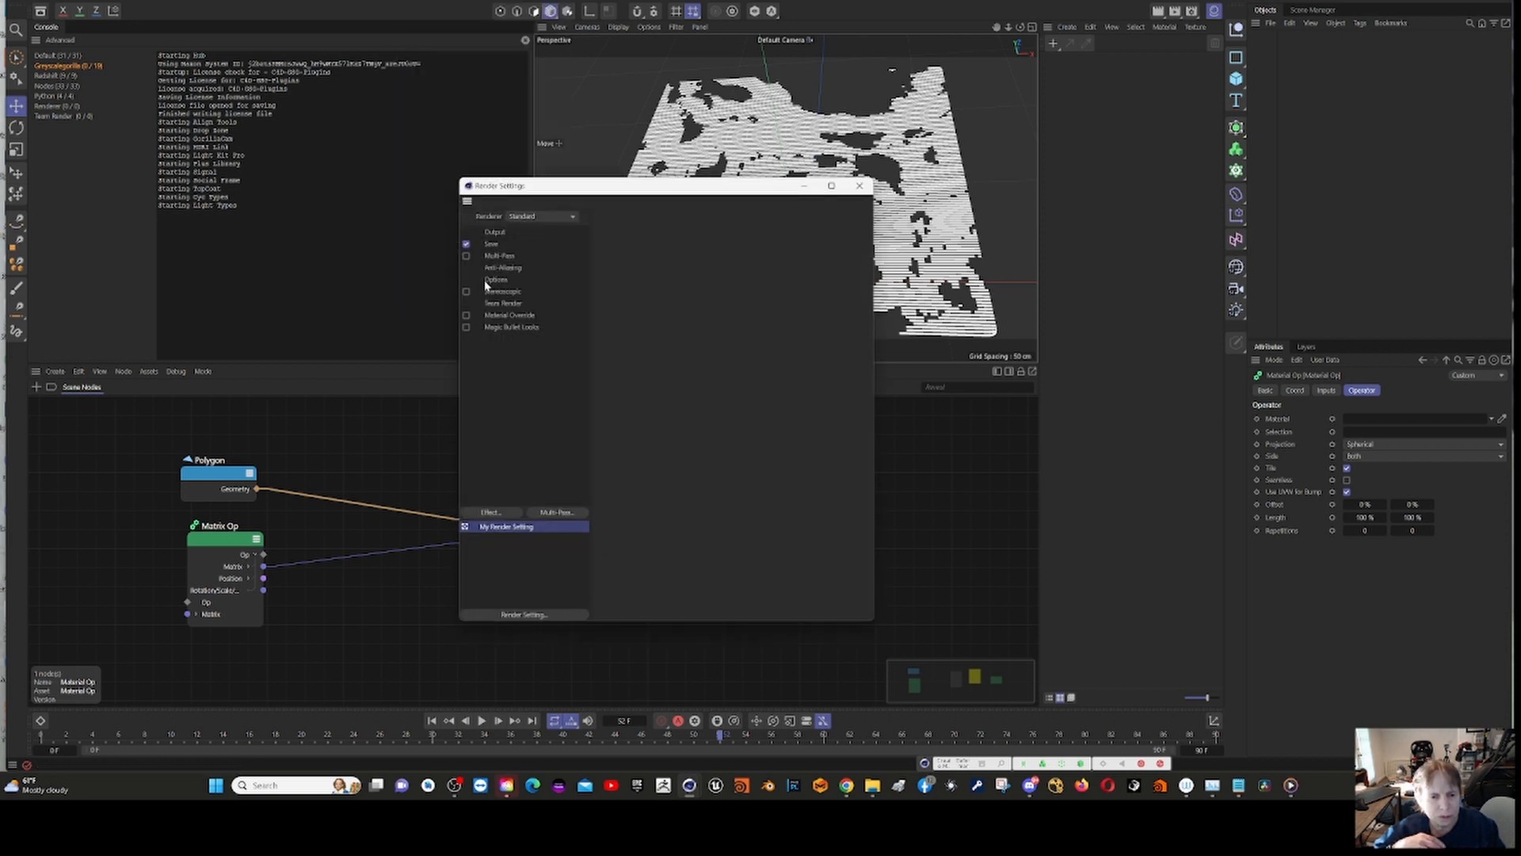
pyautogui.click(536, 218)
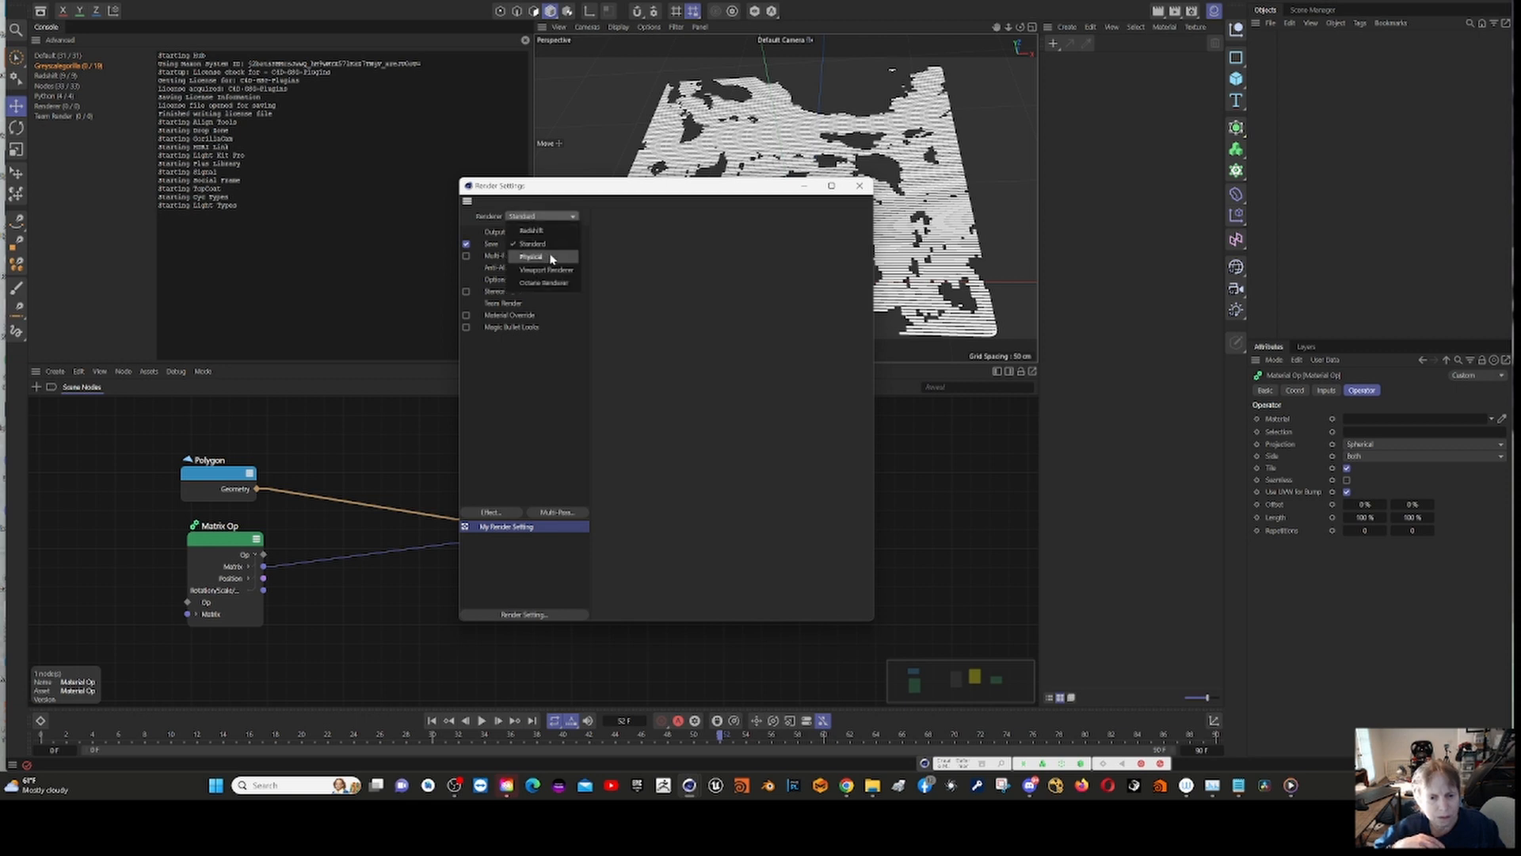
pyautogui.click(557, 230)
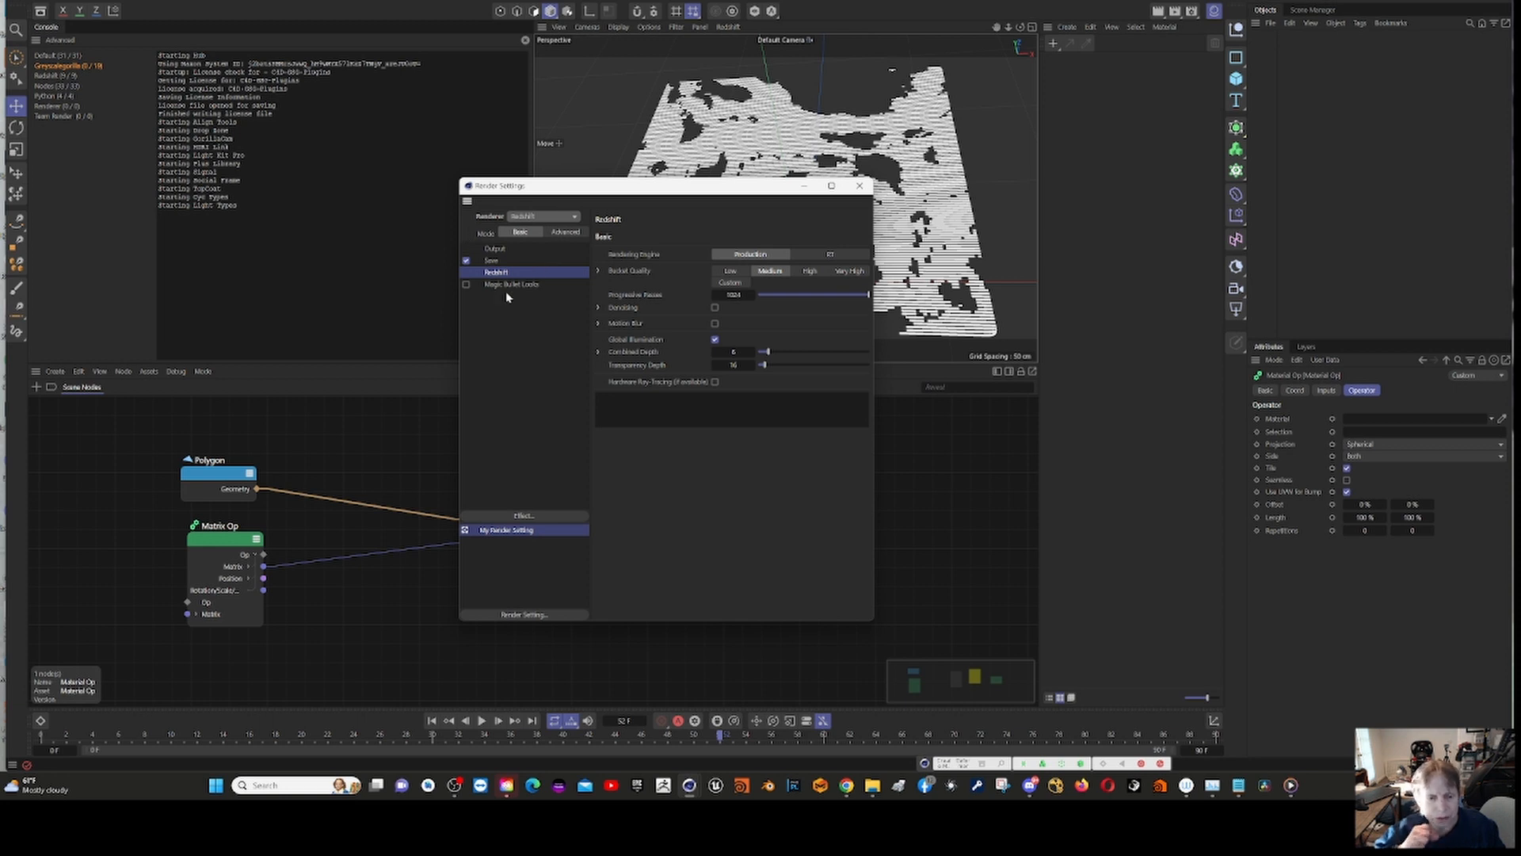
# Step: In Redshift's advanced global settings, load config.ocio from the aces_1.2 folder as the OpenColorIO configuration, and close the render settings
pyautogui.click(567, 232)
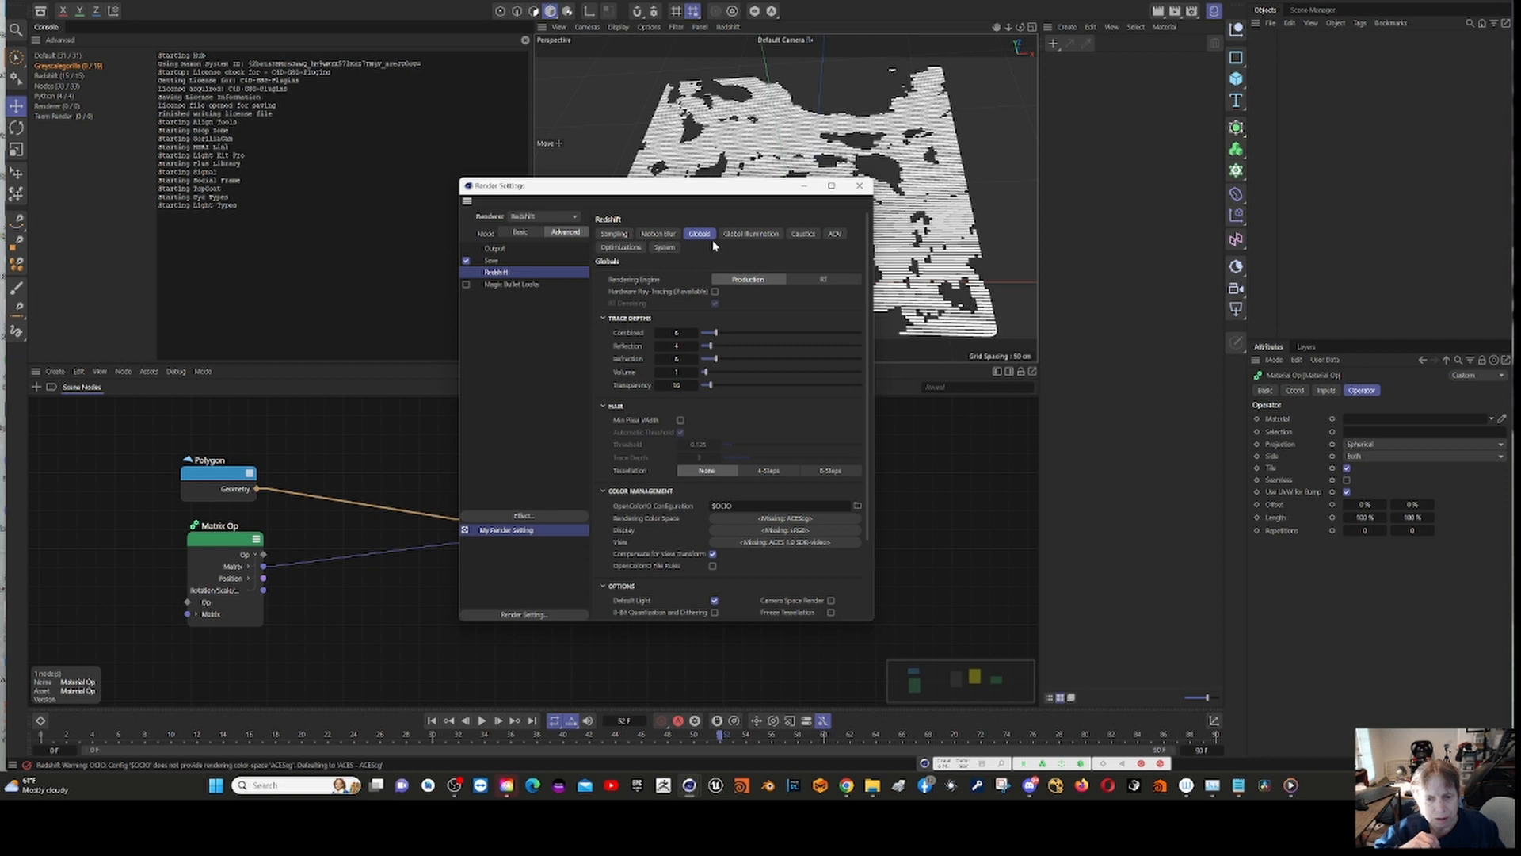
pyautogui.click(858, 507)
pyautogui.click(686, 347)
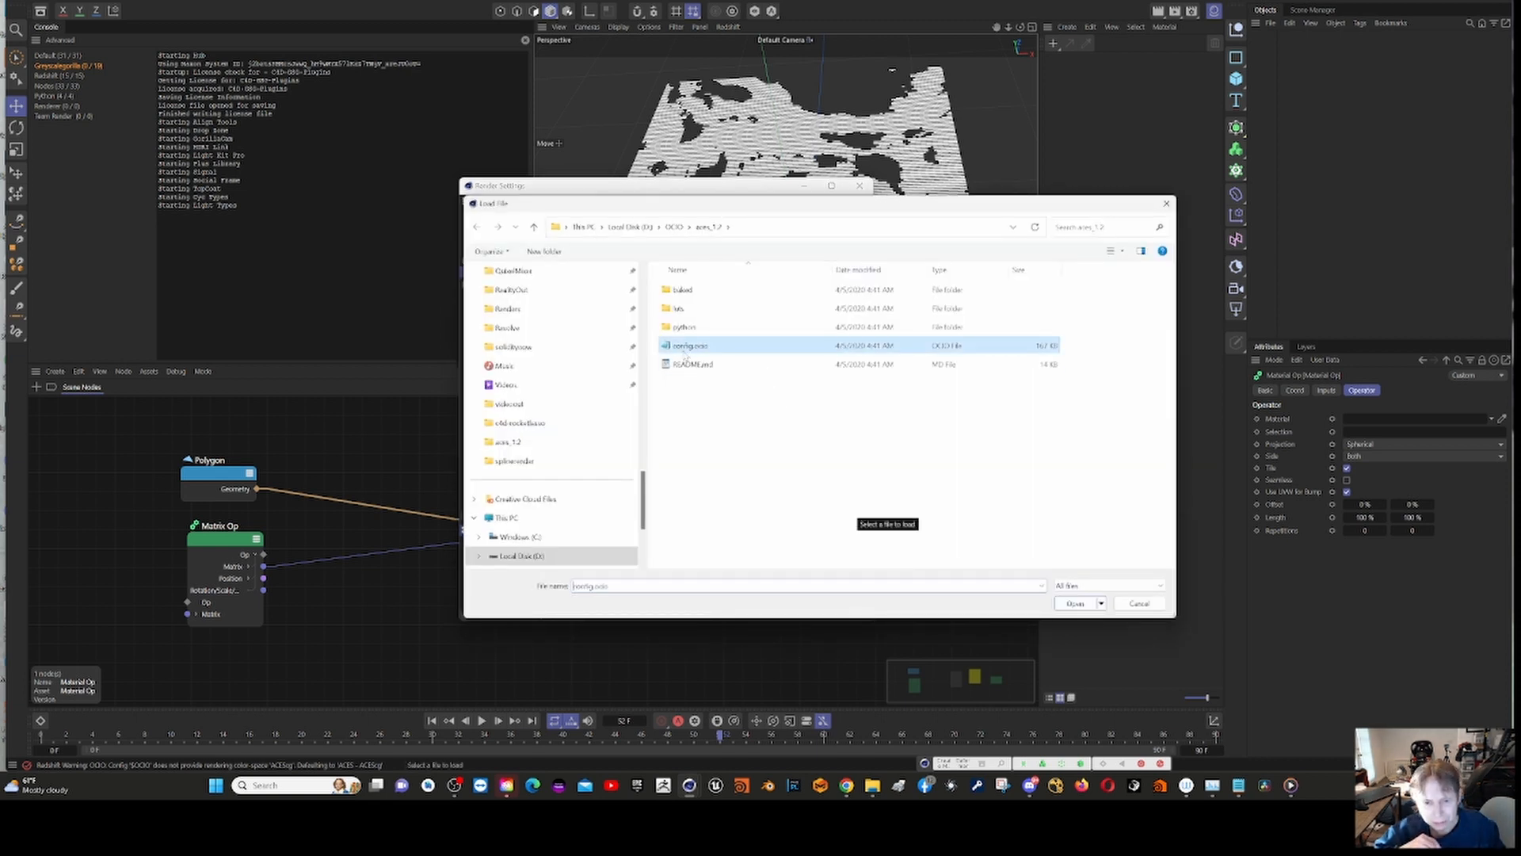
pyautogui.click(1075, 605)
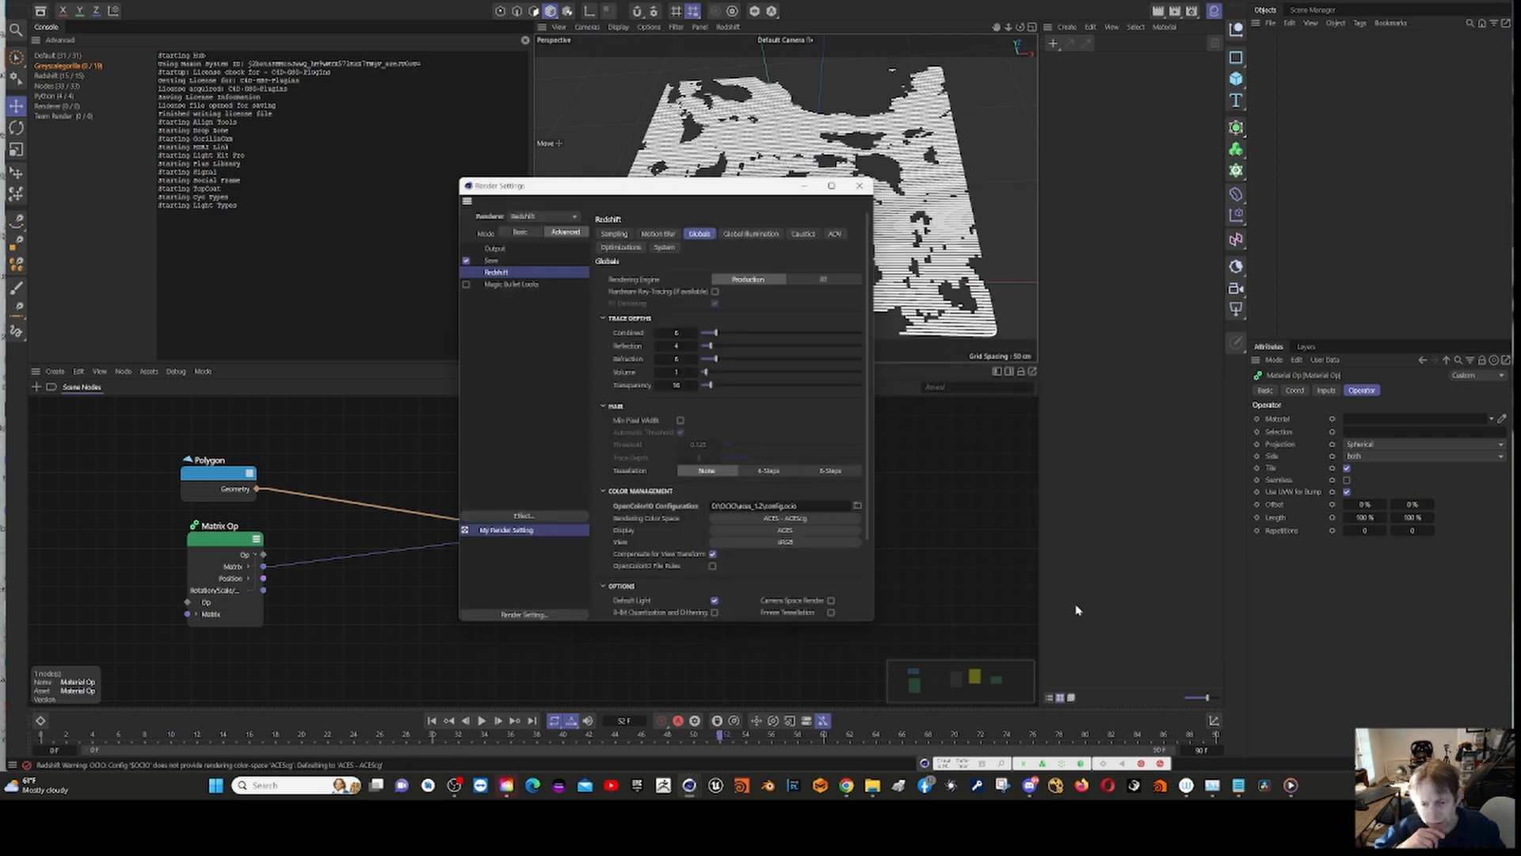
pyautogui.click(857, 189)
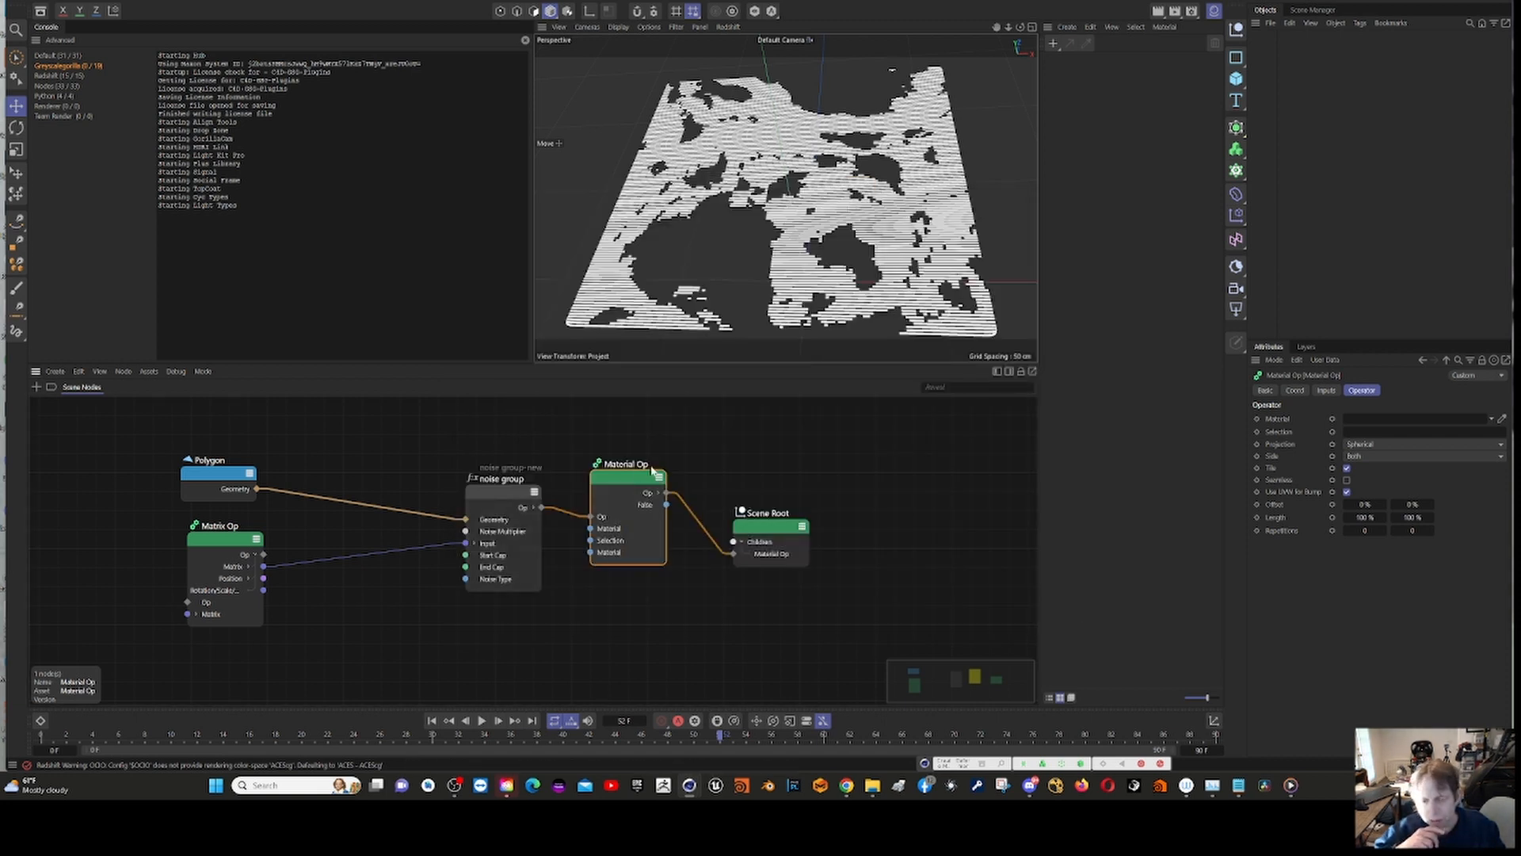
# Step: Open the Greyscalegorilla Plus Library and filter its materials to the Redshift renderer's Metal Vol1 category
pyautogui.click(623, 438)
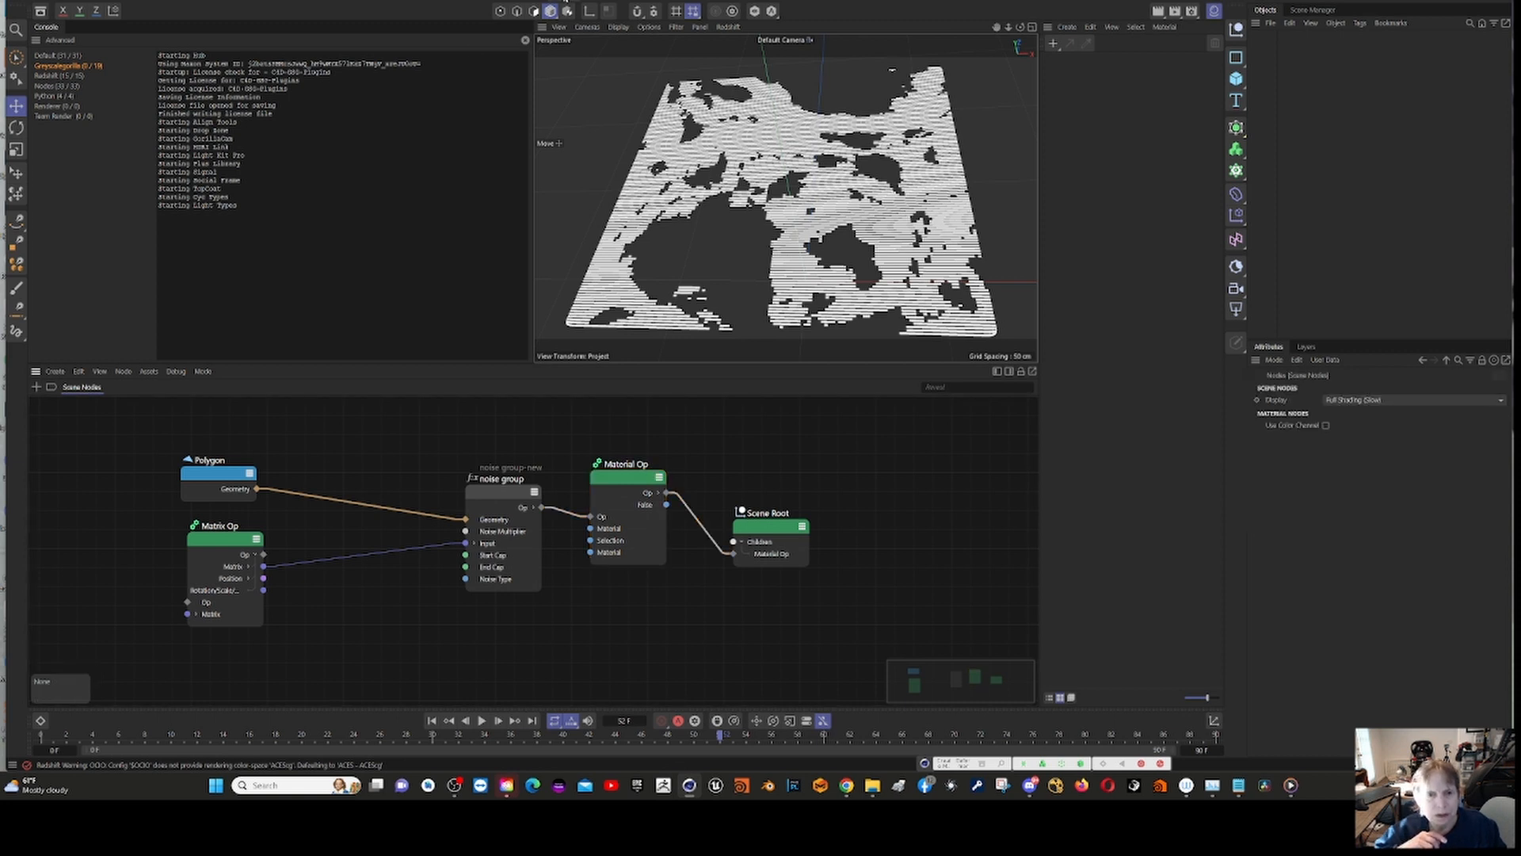
pyautogui.click(481, 2)
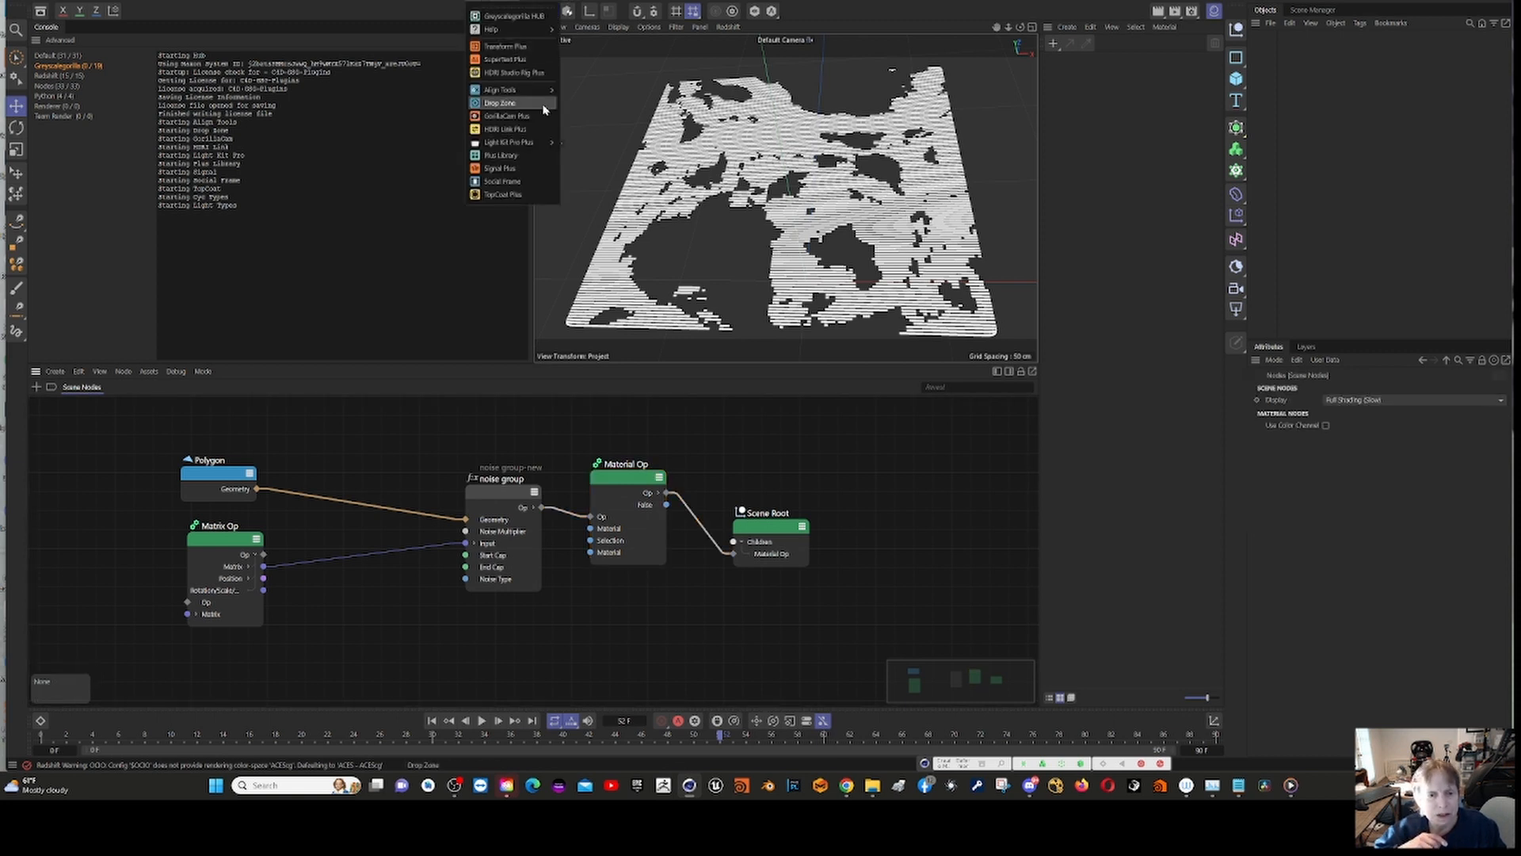
pyautogui.click(535, 163)
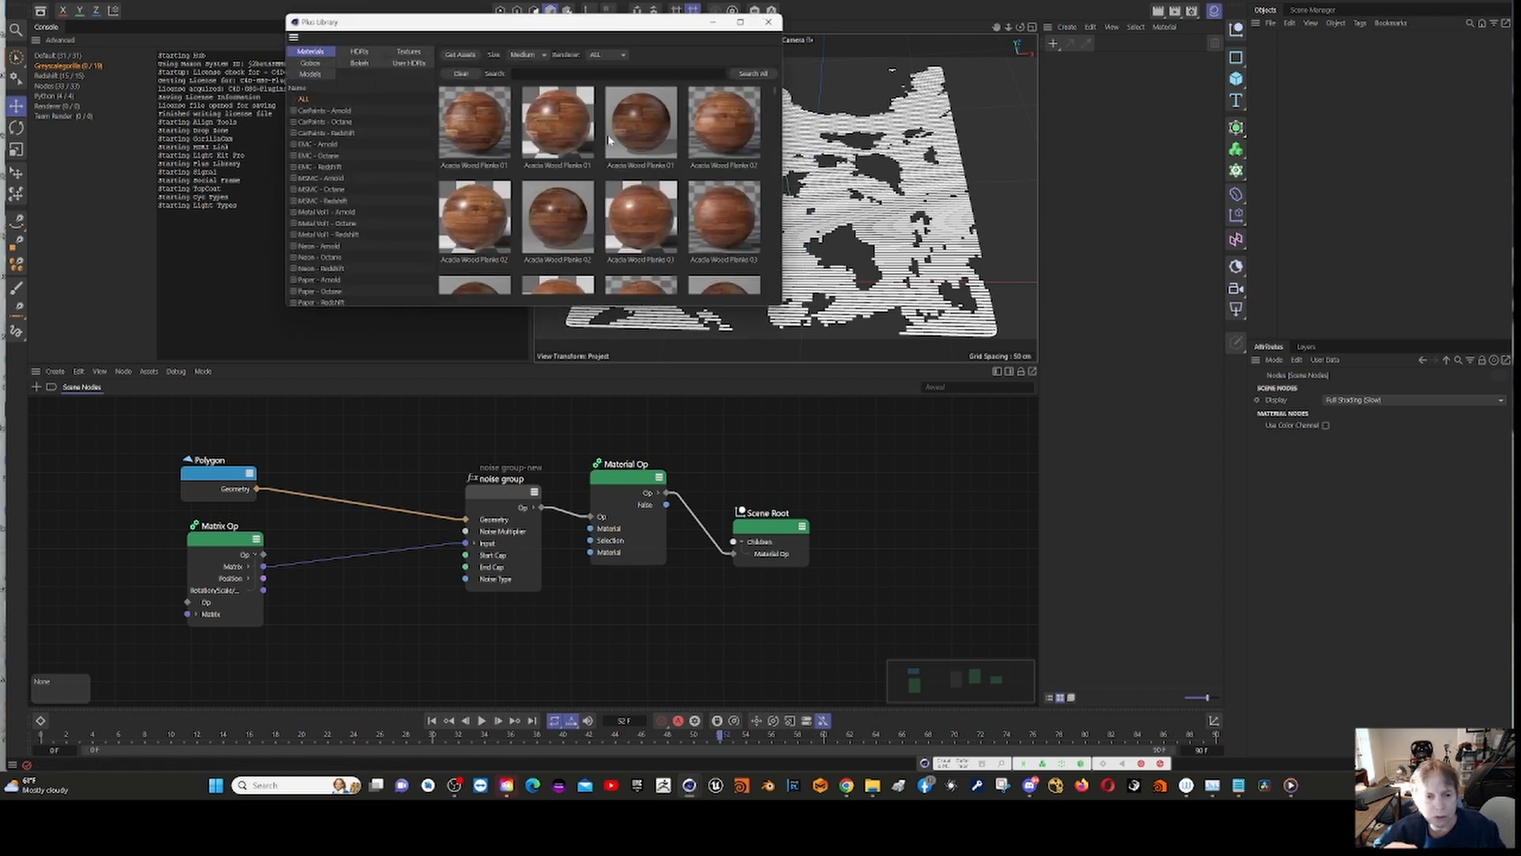
pyautogui.scroll(-3, 586, 170)
pyautogui.scroll(-3, 574, 194)
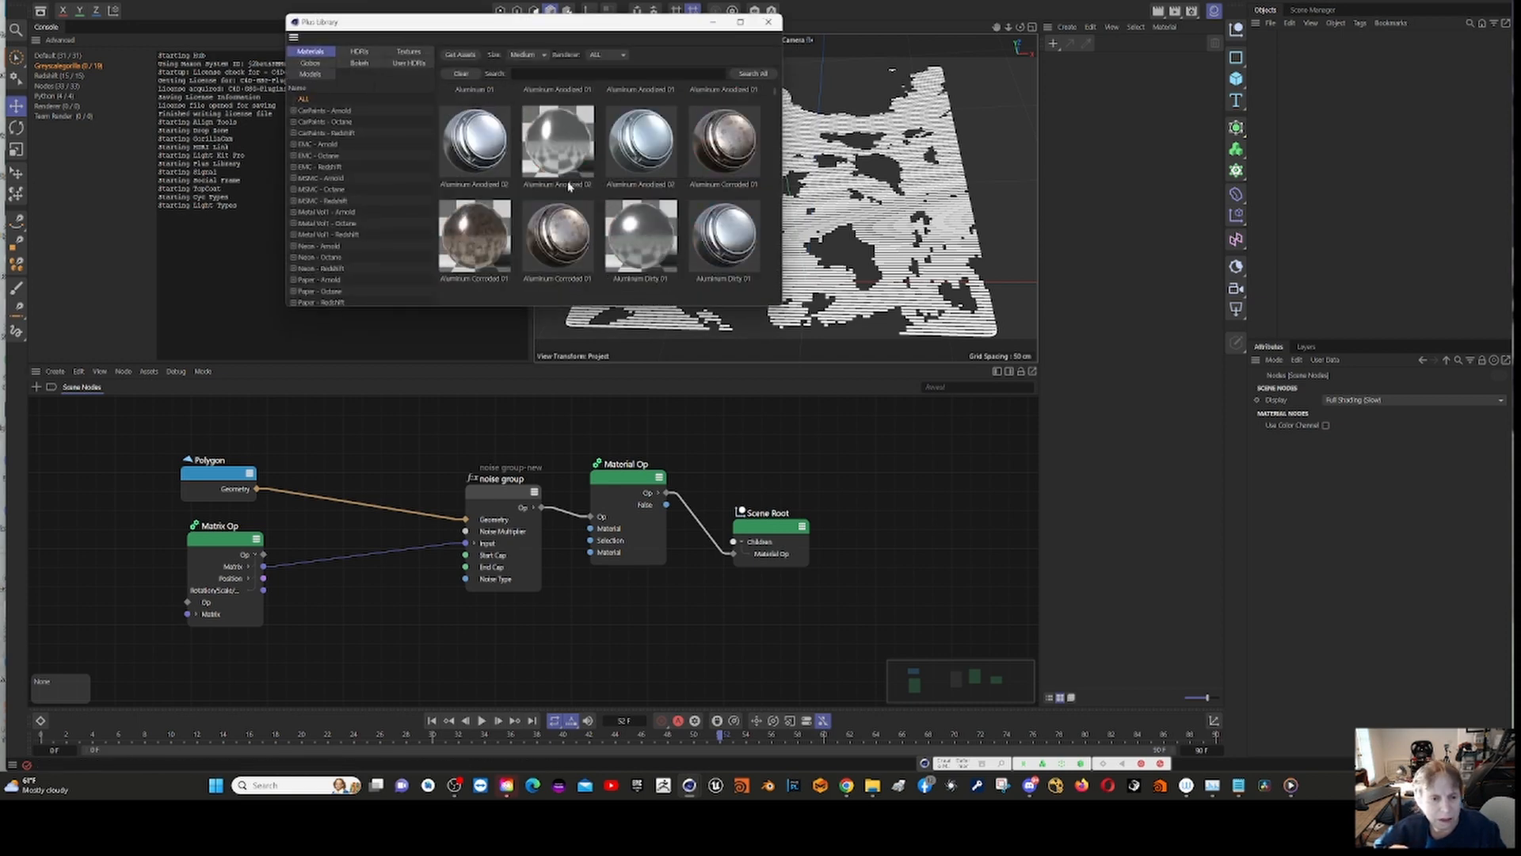
pyautogui.click(345, 237)
pyautogui.click(607, 57)
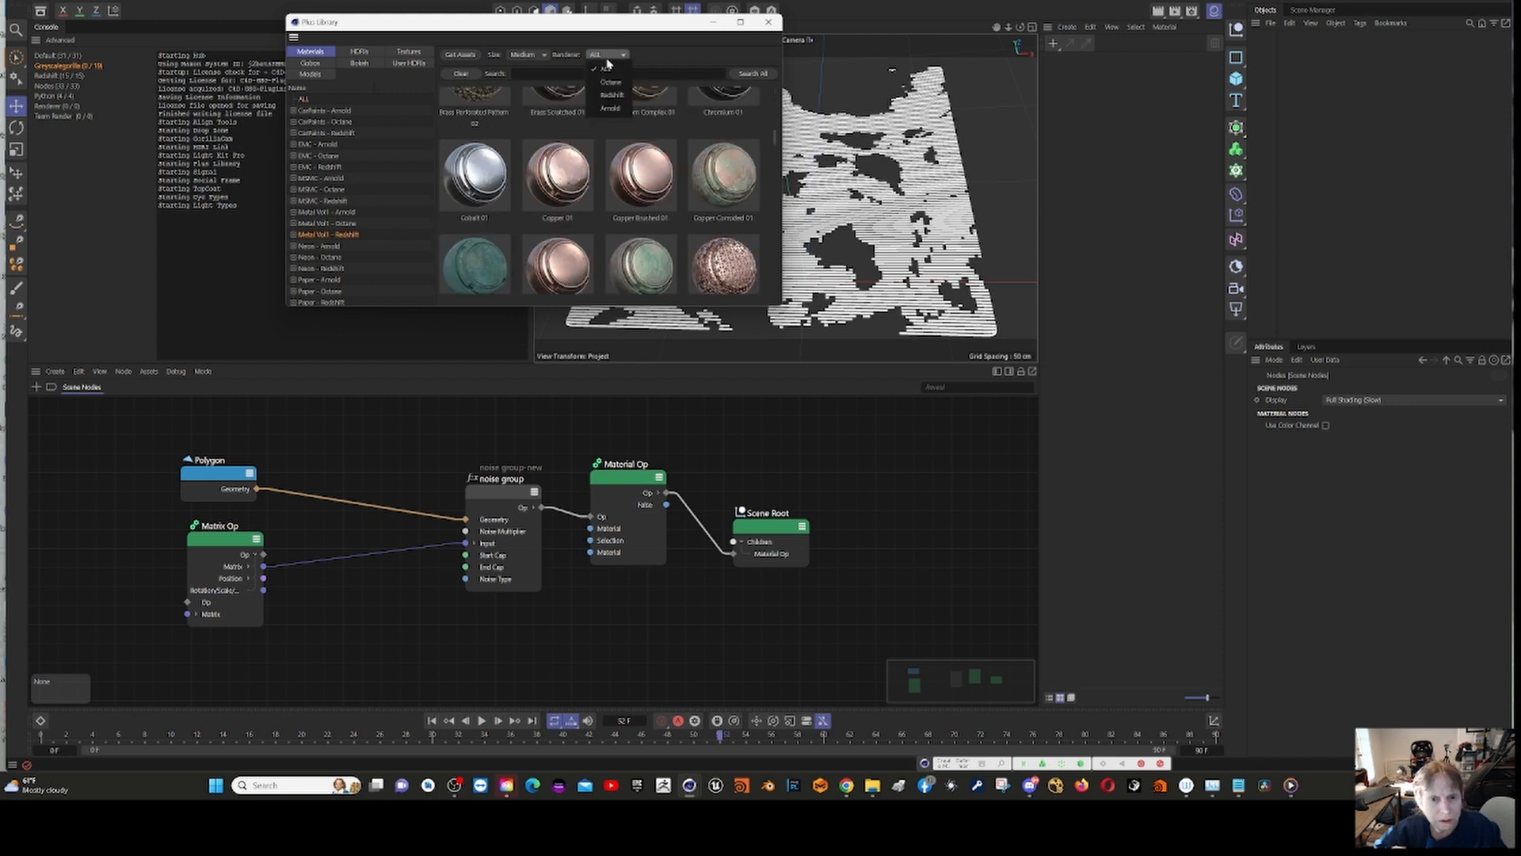
pyautogui.click(610, 99)
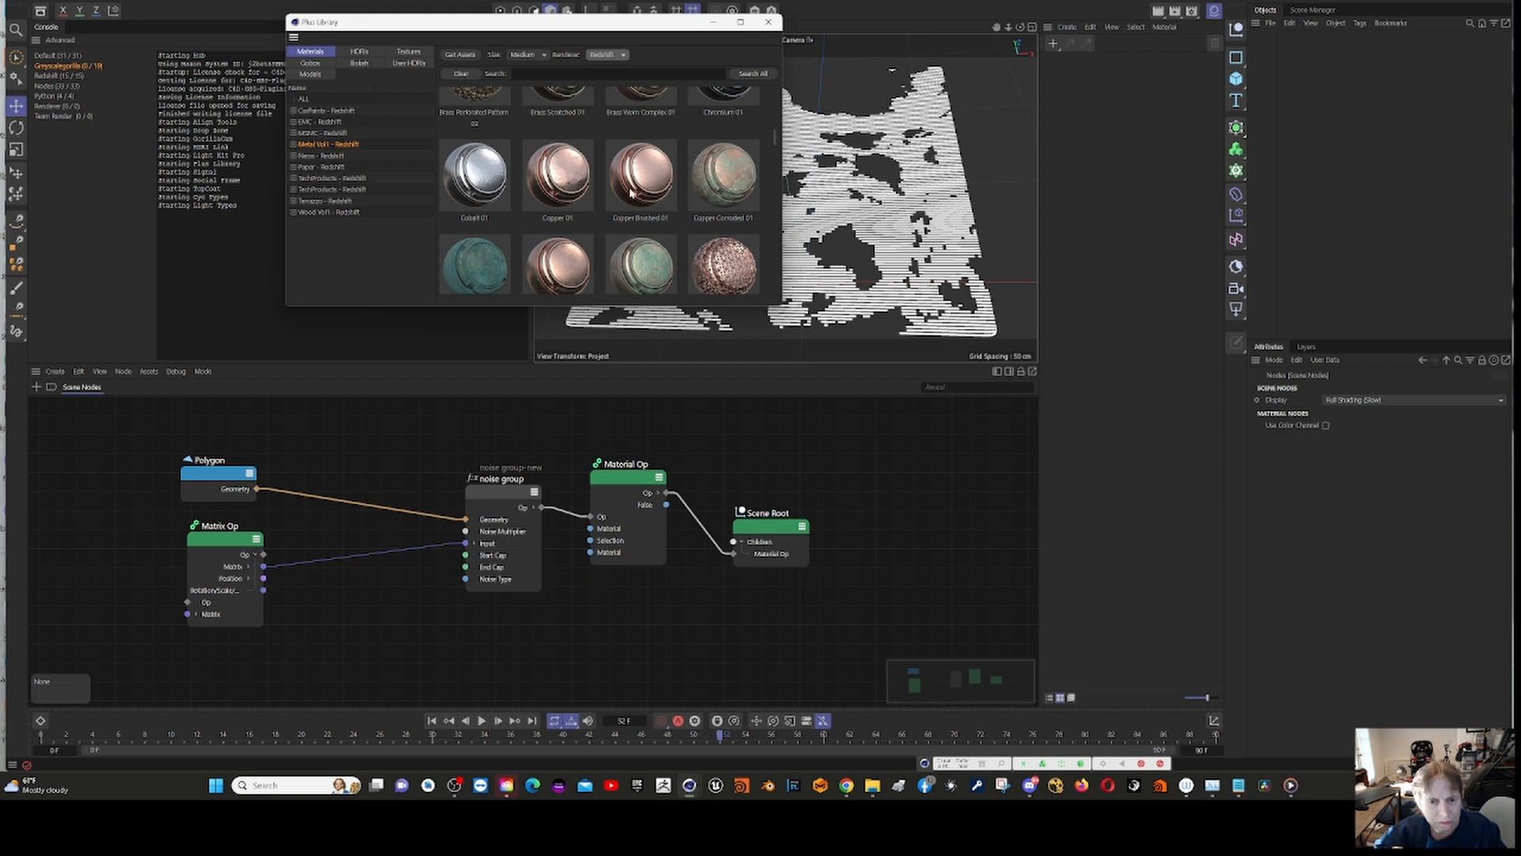
# Step: Browse the metals for Chromium 01, assign it as the Material Op node's material, and close the library
pyautogui.scroll(-2, 620, 191)
pyautogui.scroll(-1, 626, 196)
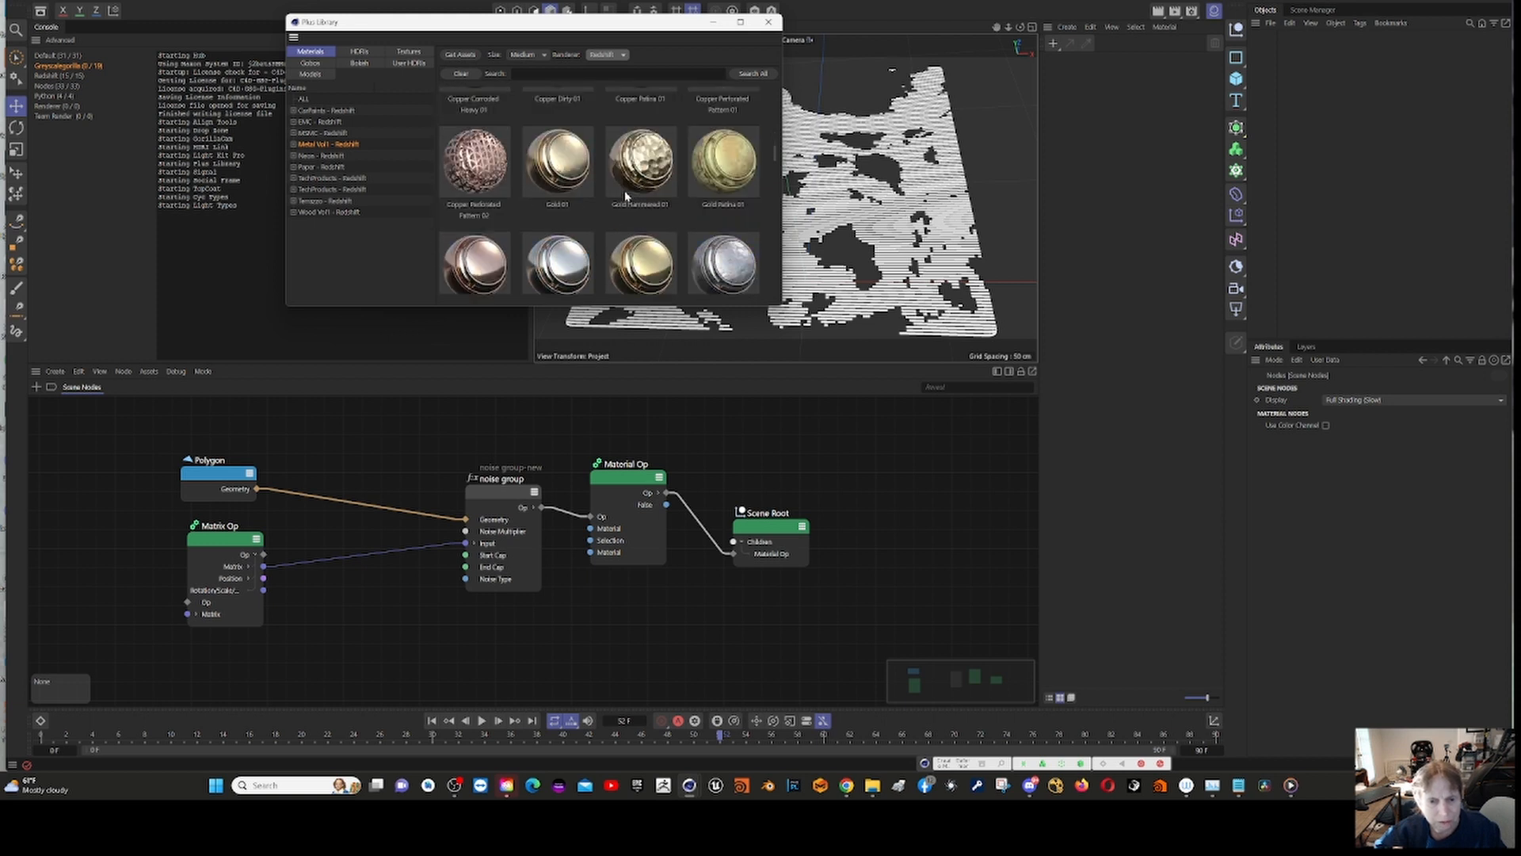
pyautogui.scroll(-2, 625, 196)
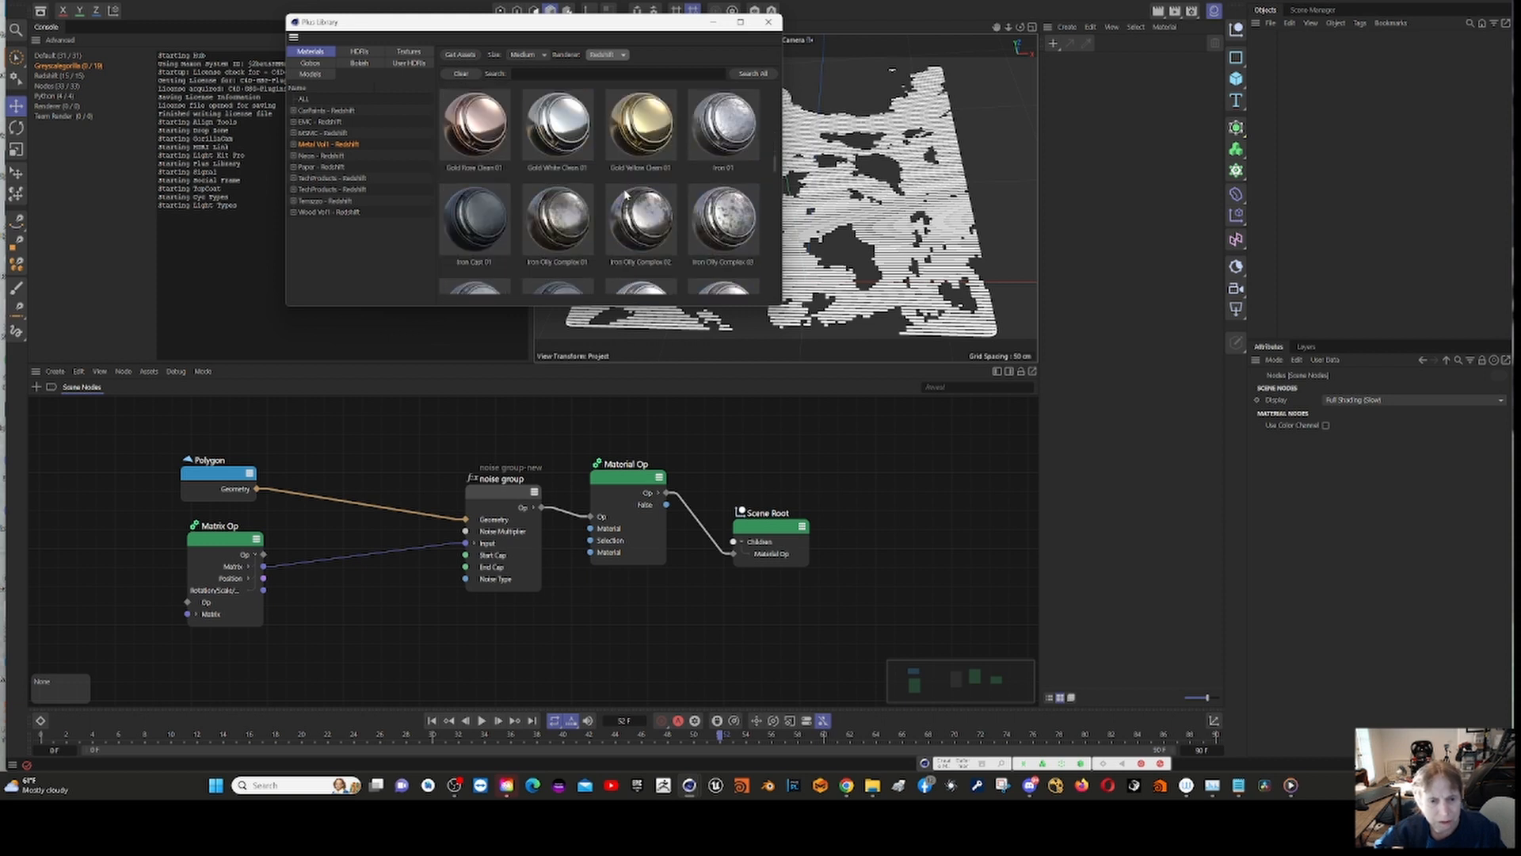
pyautogui.scroll(3, 625, 190)
pyautogui.scroll(3, 625, 175)
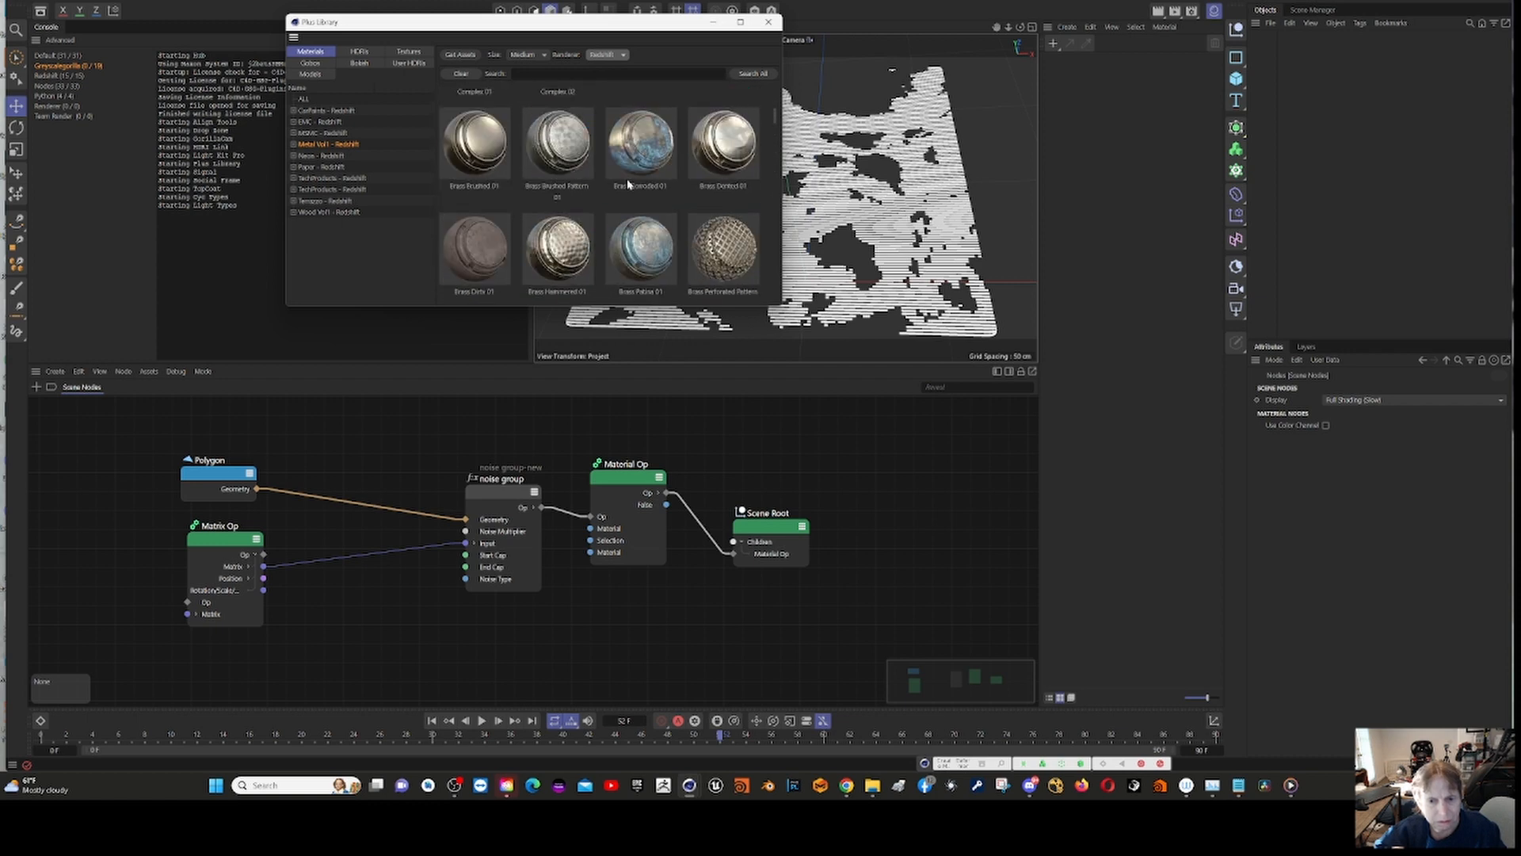
pyautogui.scroll(-2, 629, 185)
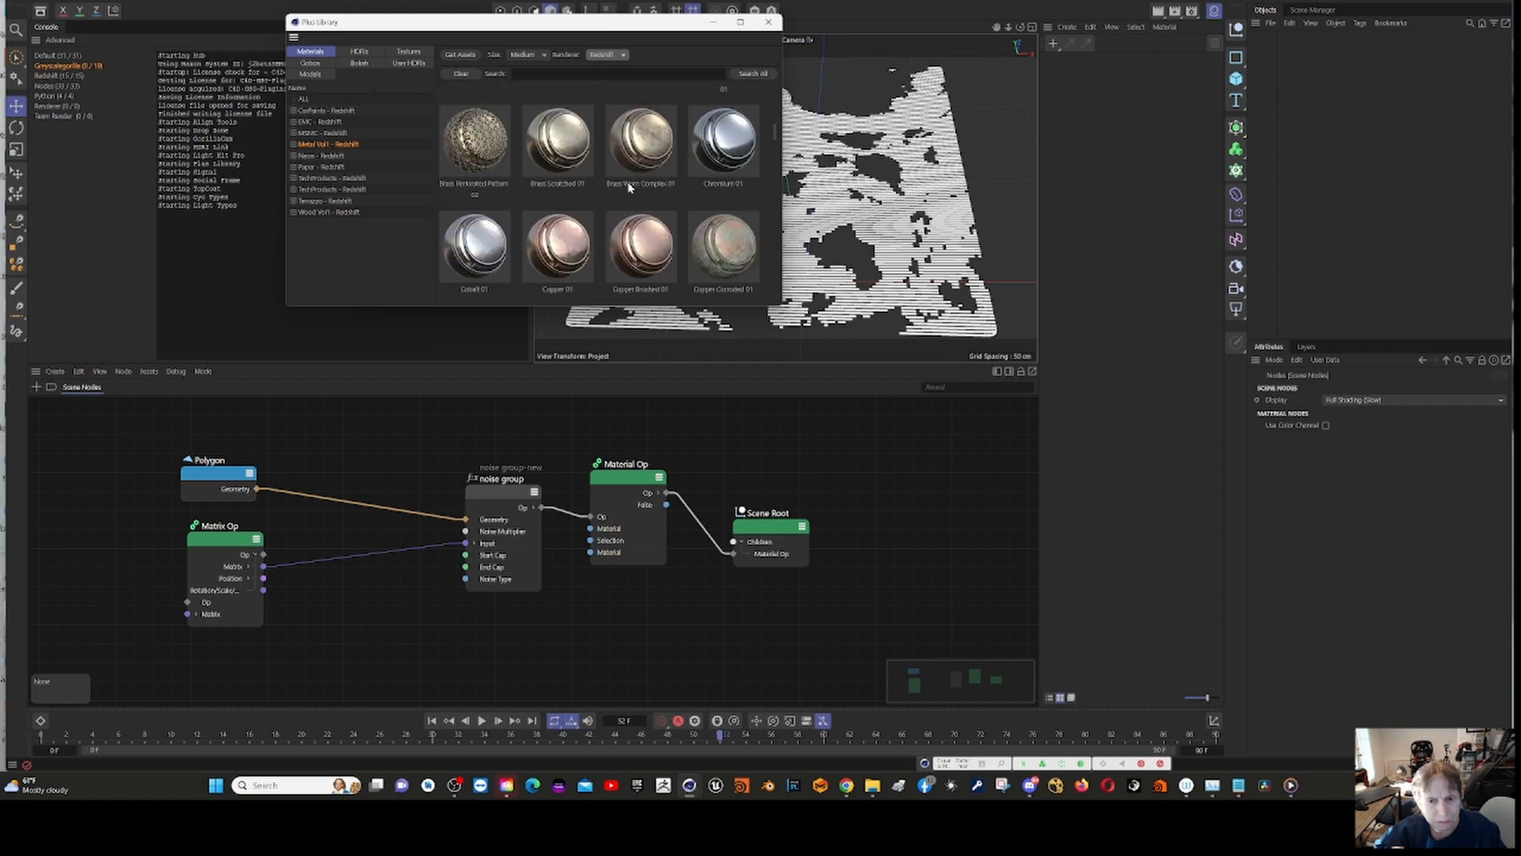
pyautogui.click(737, 149)
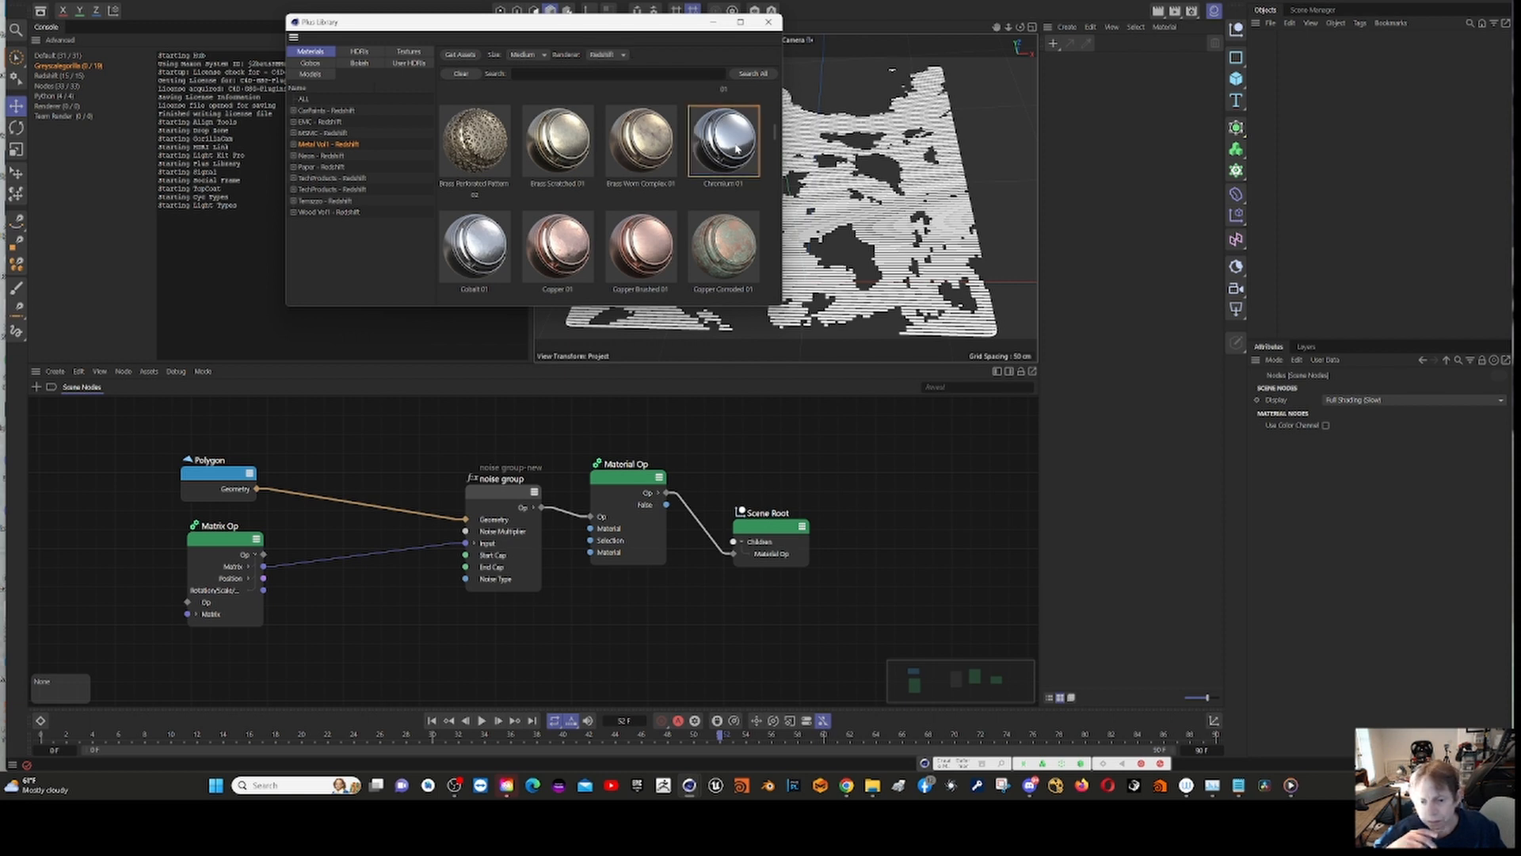
pyautogui.click(629, 474)
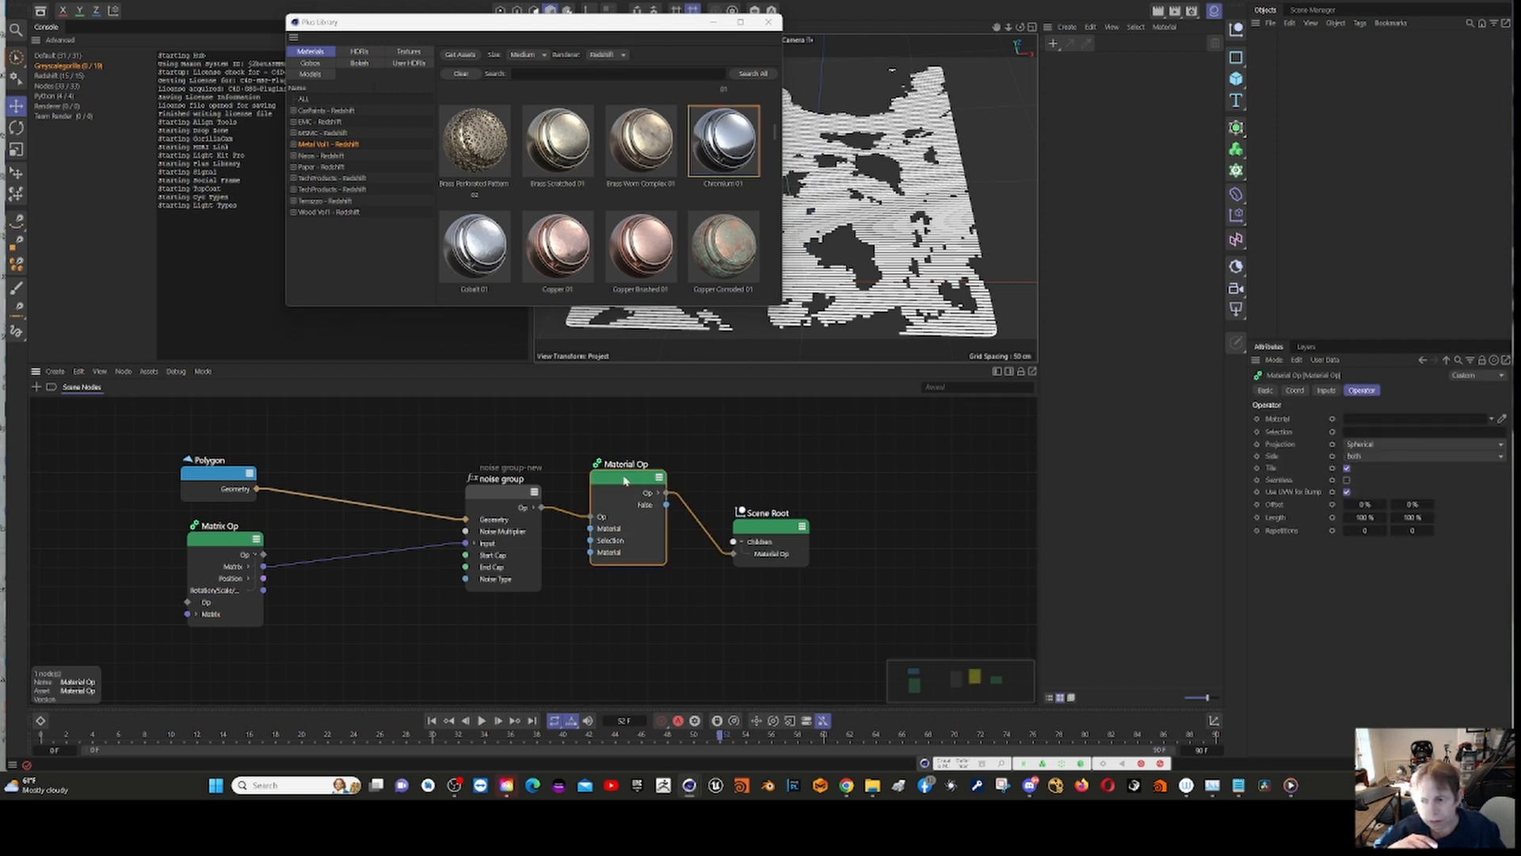
pyautogui.moveTo(723, 149); pyautogui.dragTo(1363, 422)
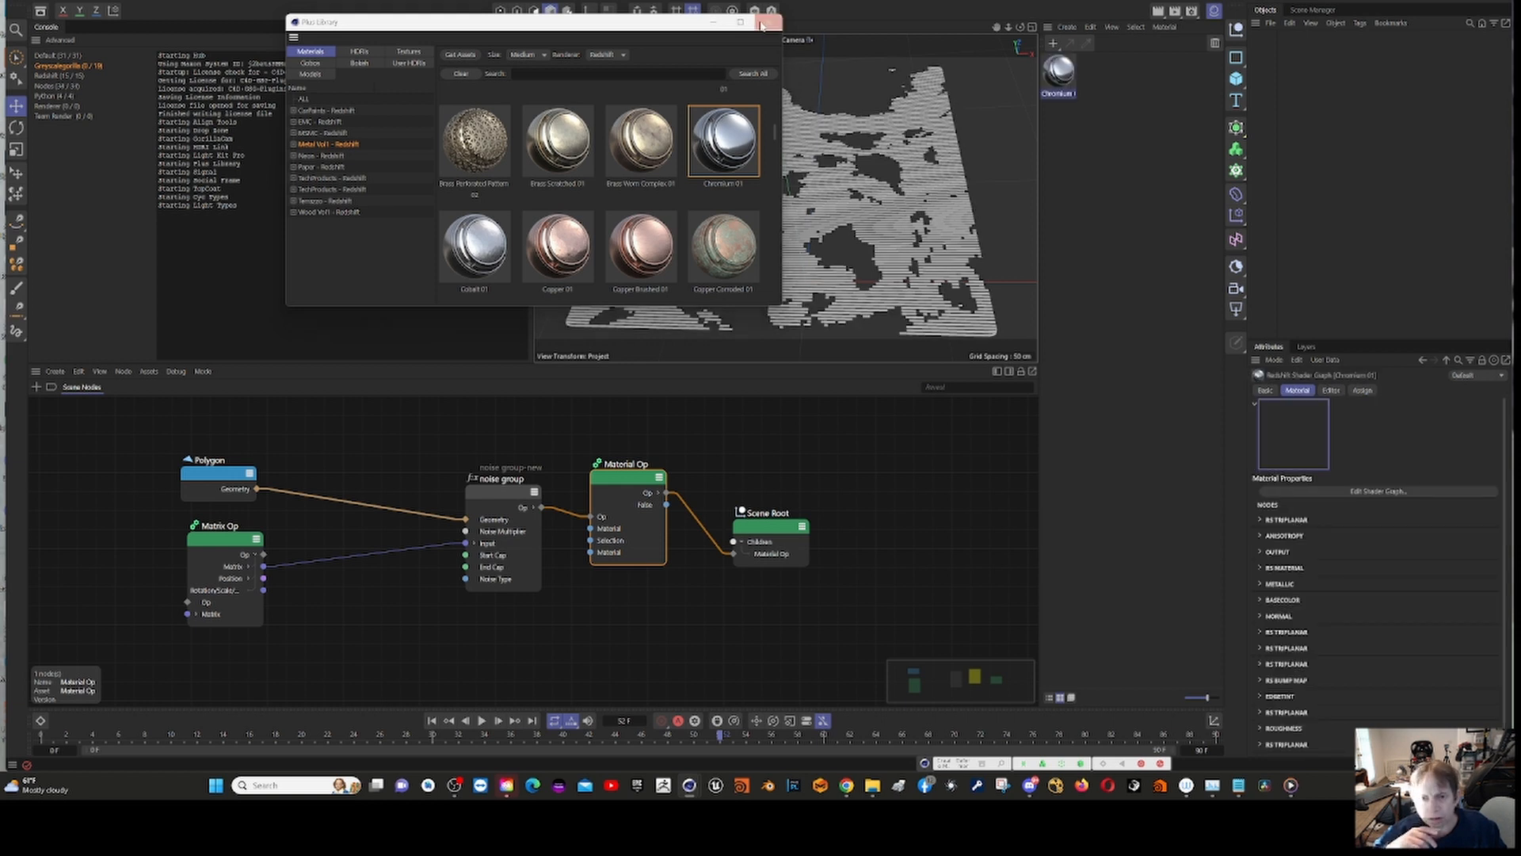
pyautogui.click(771, 24)
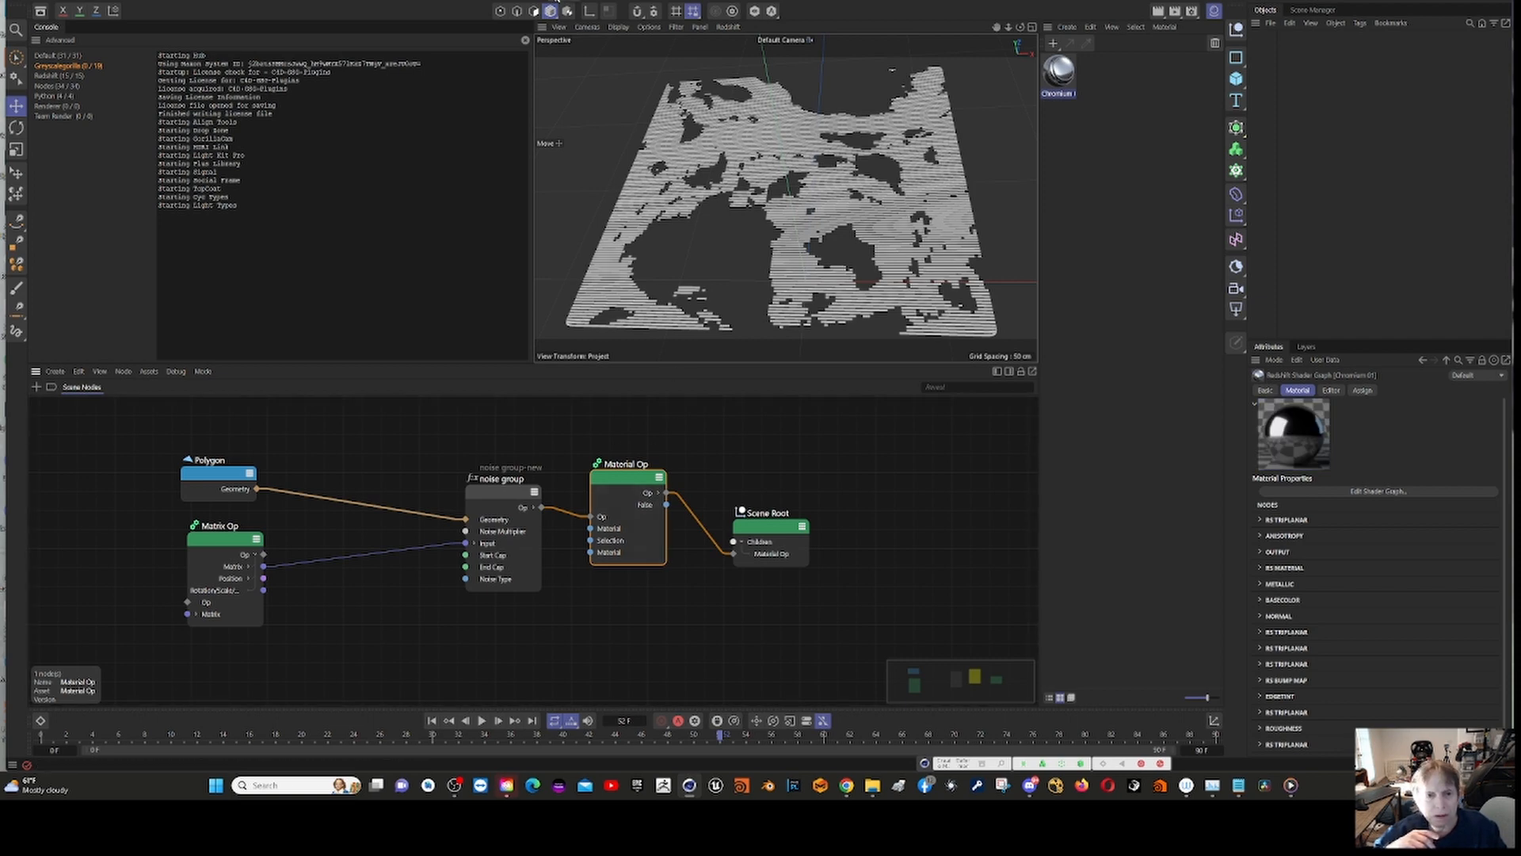
# Step: Run a test render of the scene in the Redshift RenderView and close it
pyautogui.click(555, 6)
pyautogui.click(622, 92)
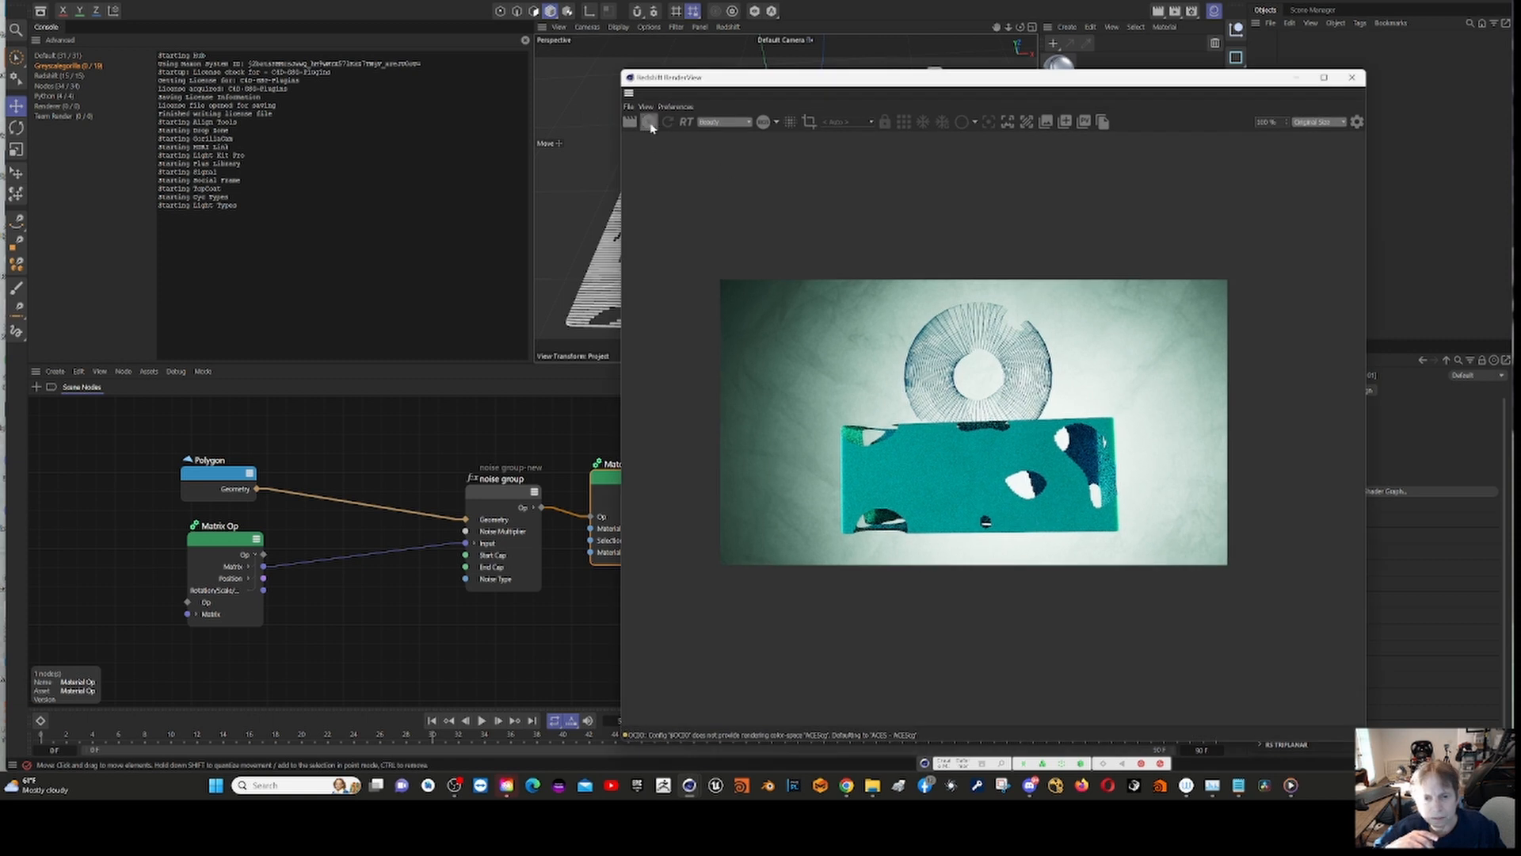
pyautogui.click(650, 123)
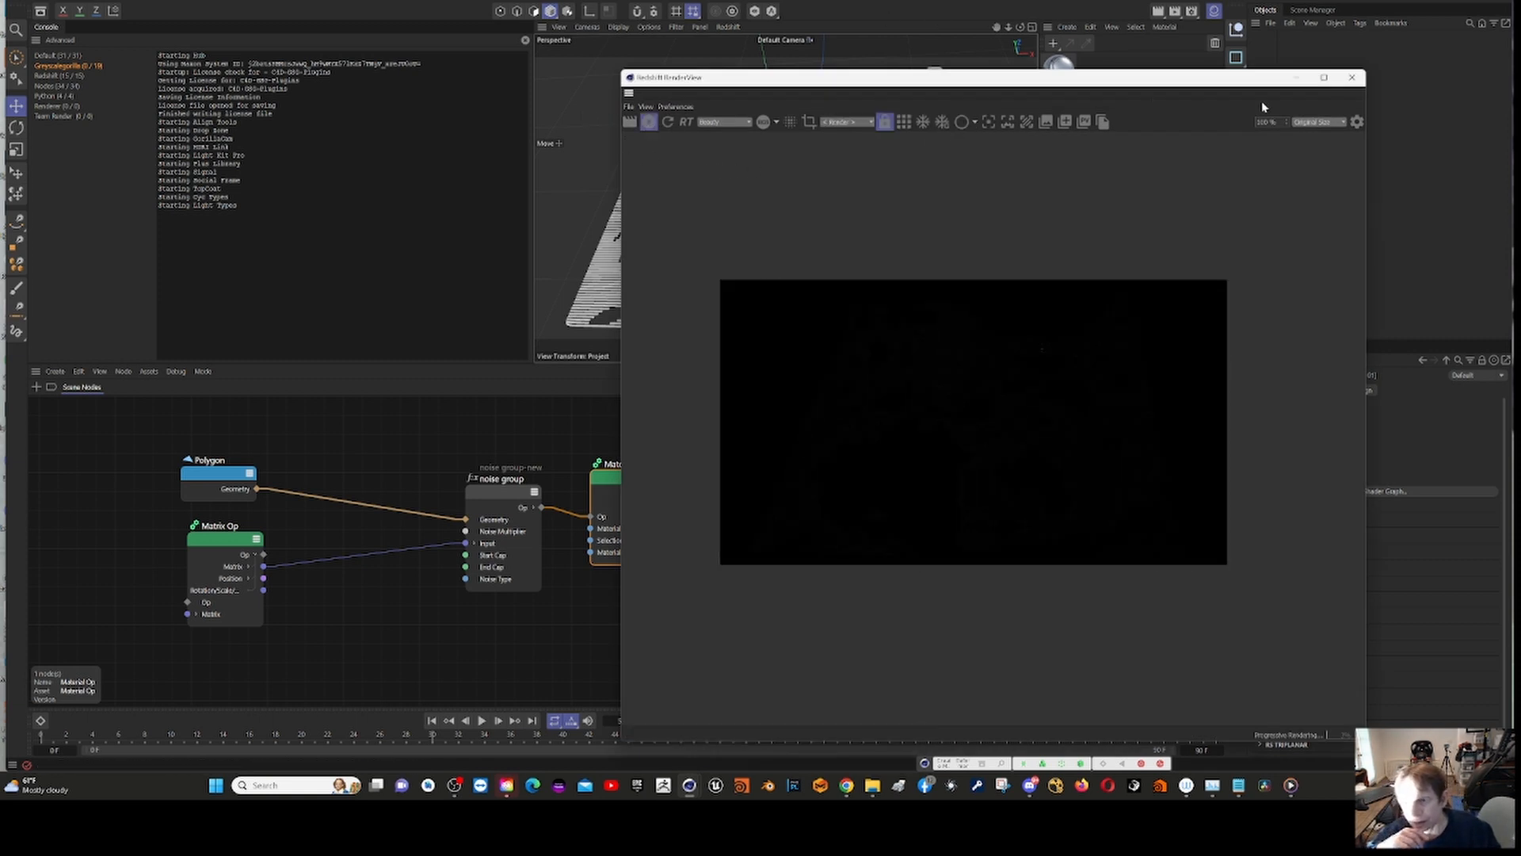
pyautogui.click(1352, 77)
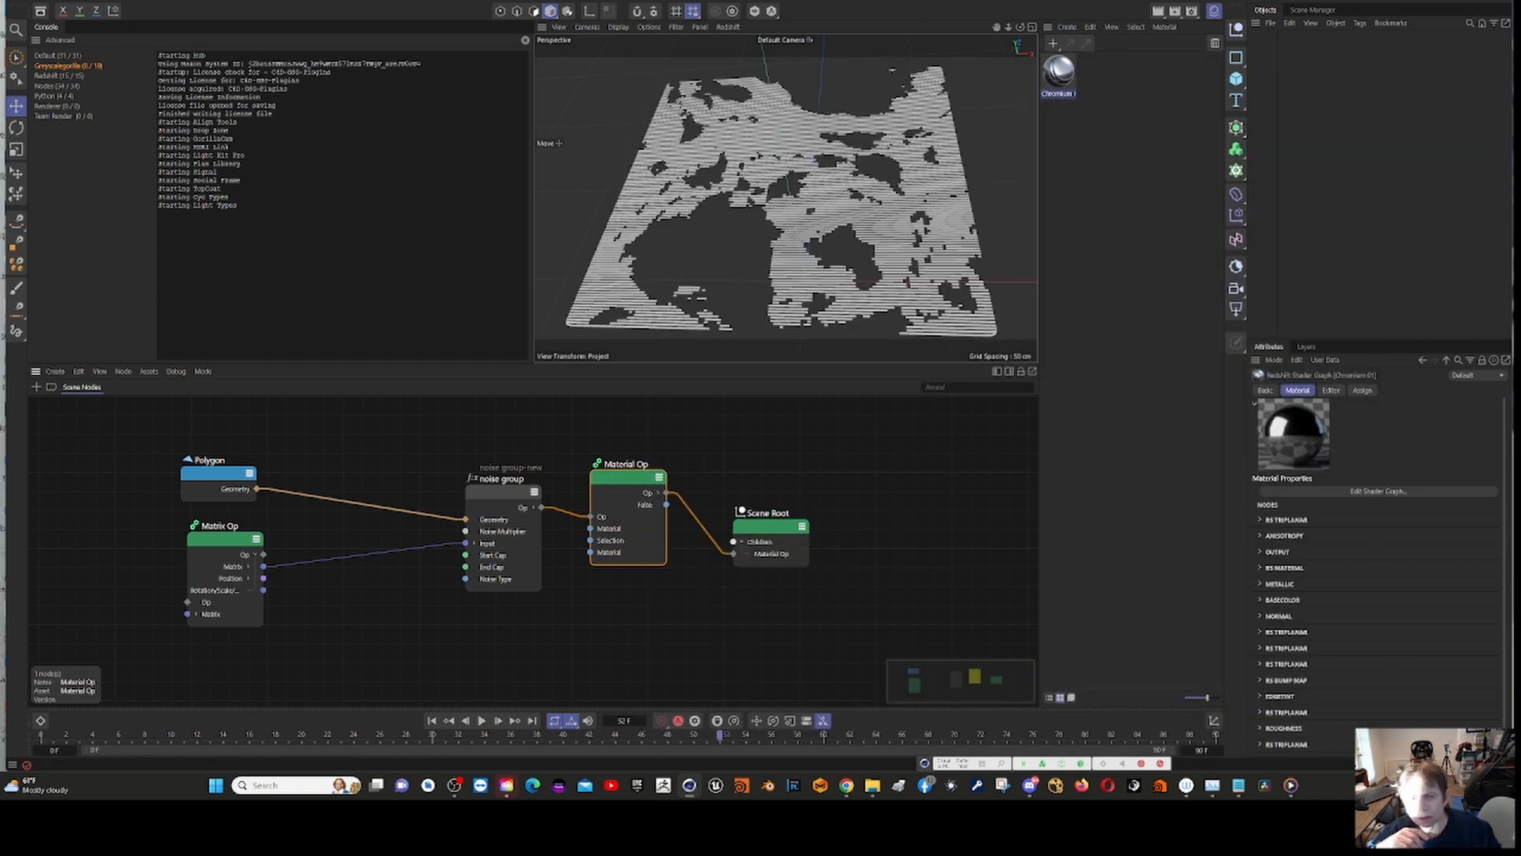
# Step: Add a Redshift dome light to the scene and lower its intensity to about 0.59
pyautogui.click(567, 10)
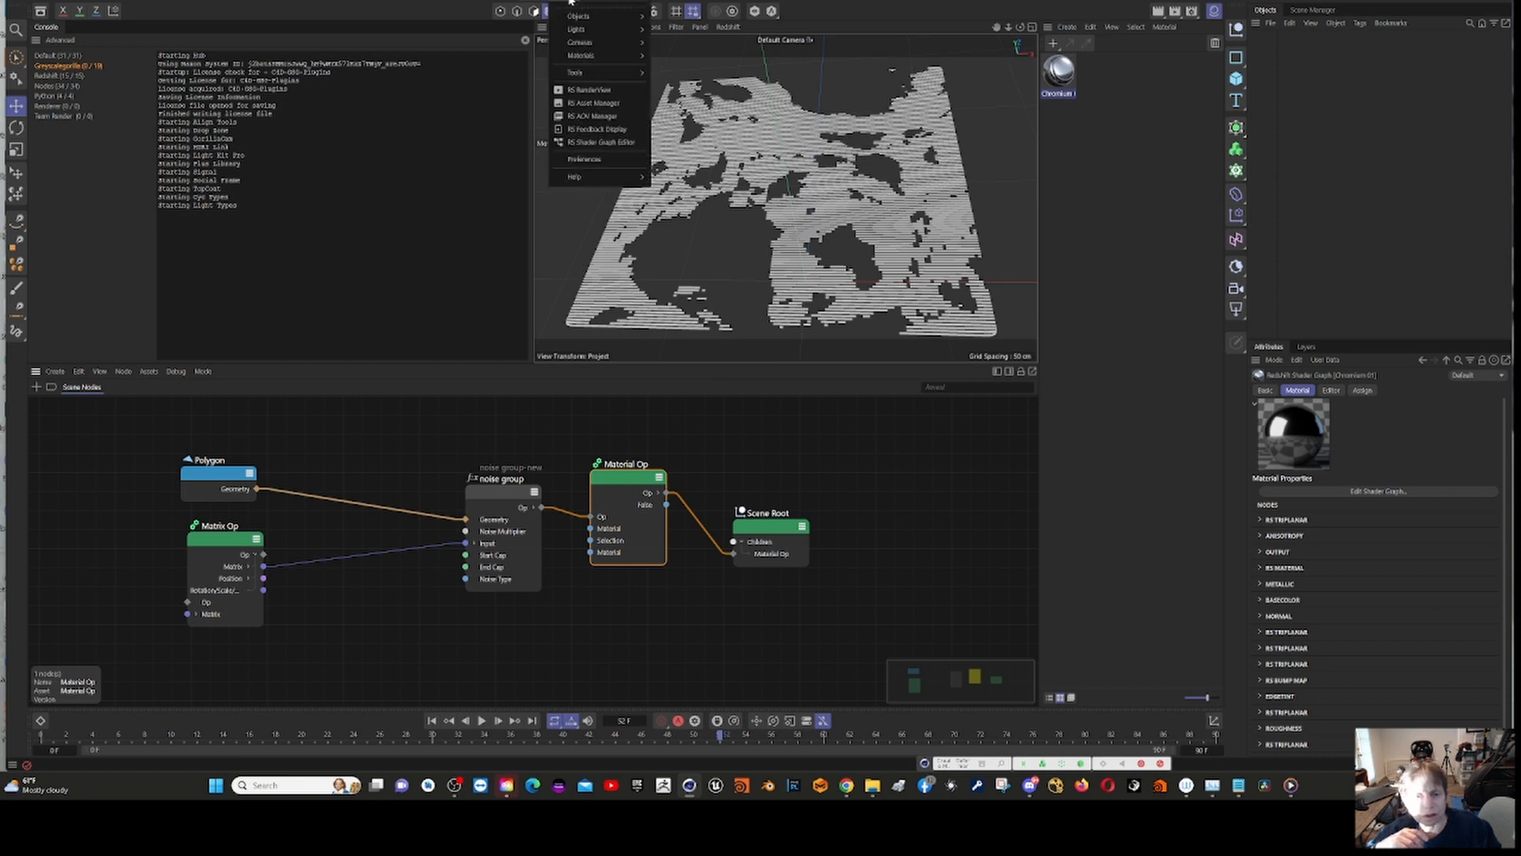
pyautogui.moveTo(622, 29)
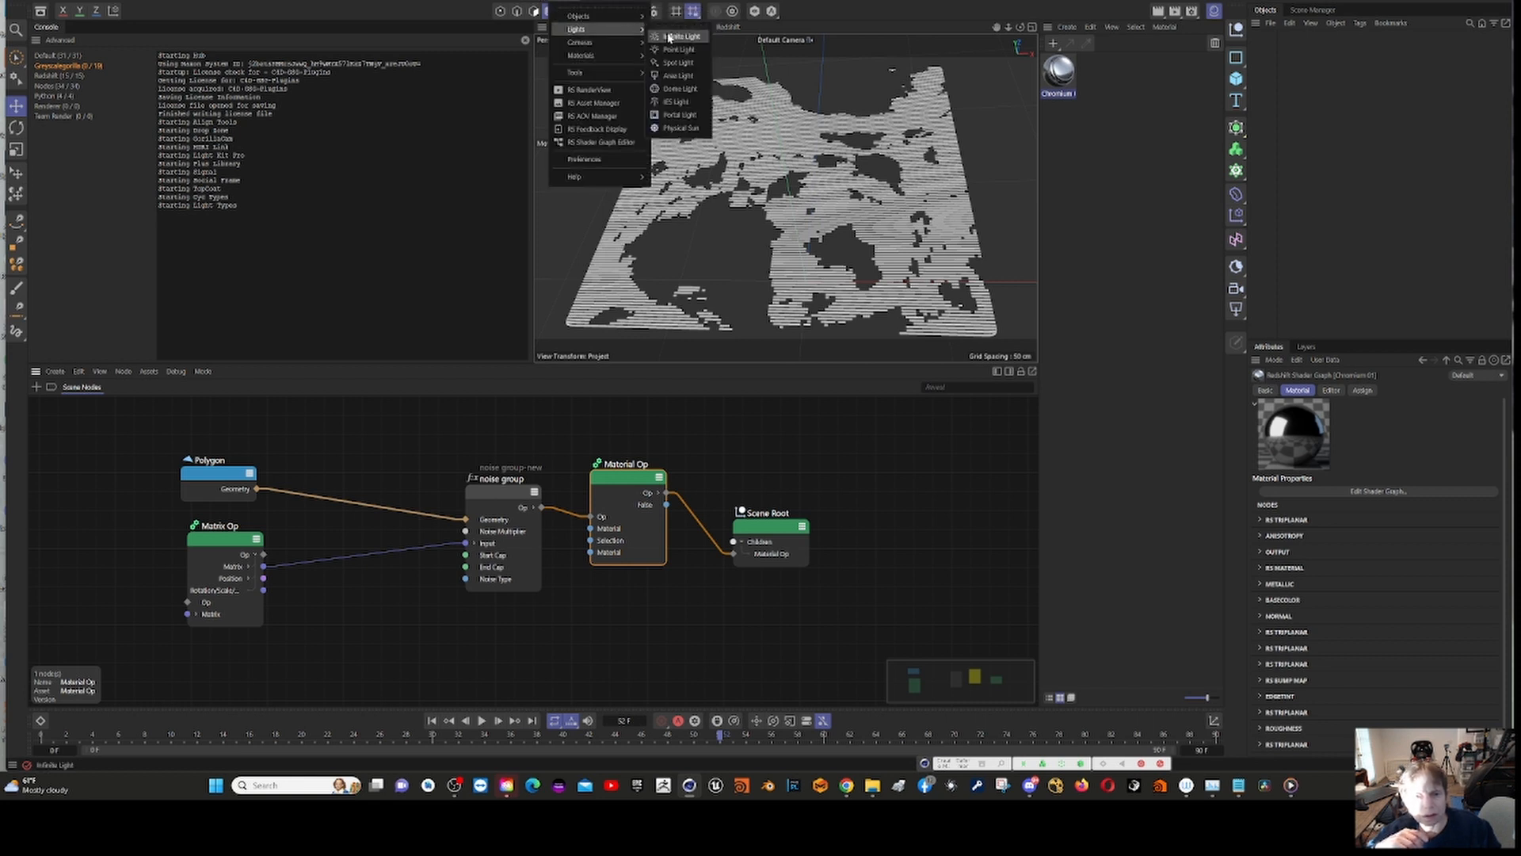
pyautogui.click(681, 88)
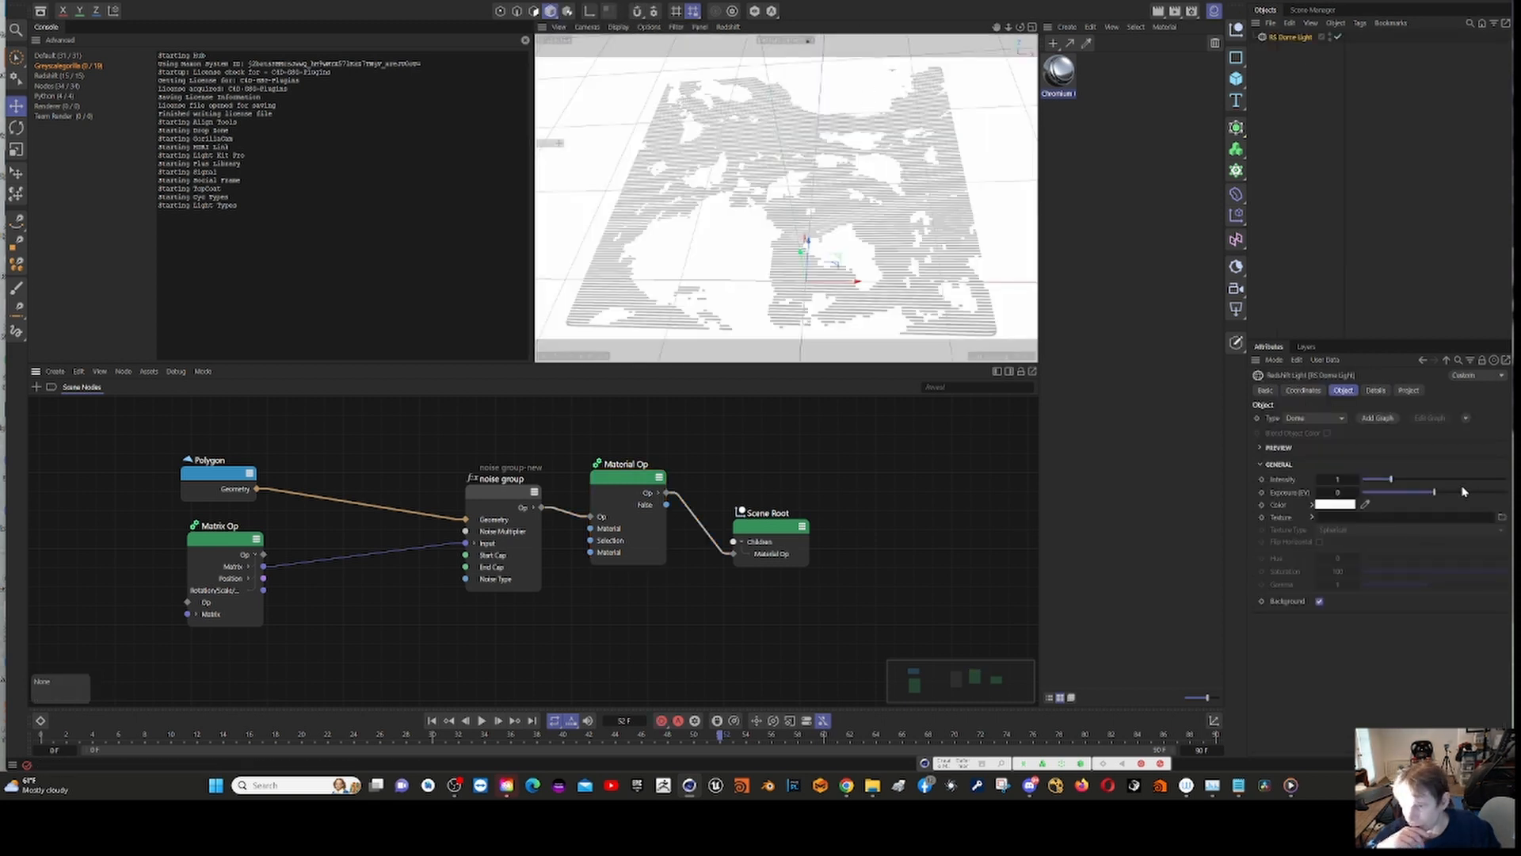
pyautogui.moveTo(1392, 483); pyautogui.dragTo(1380, 485)
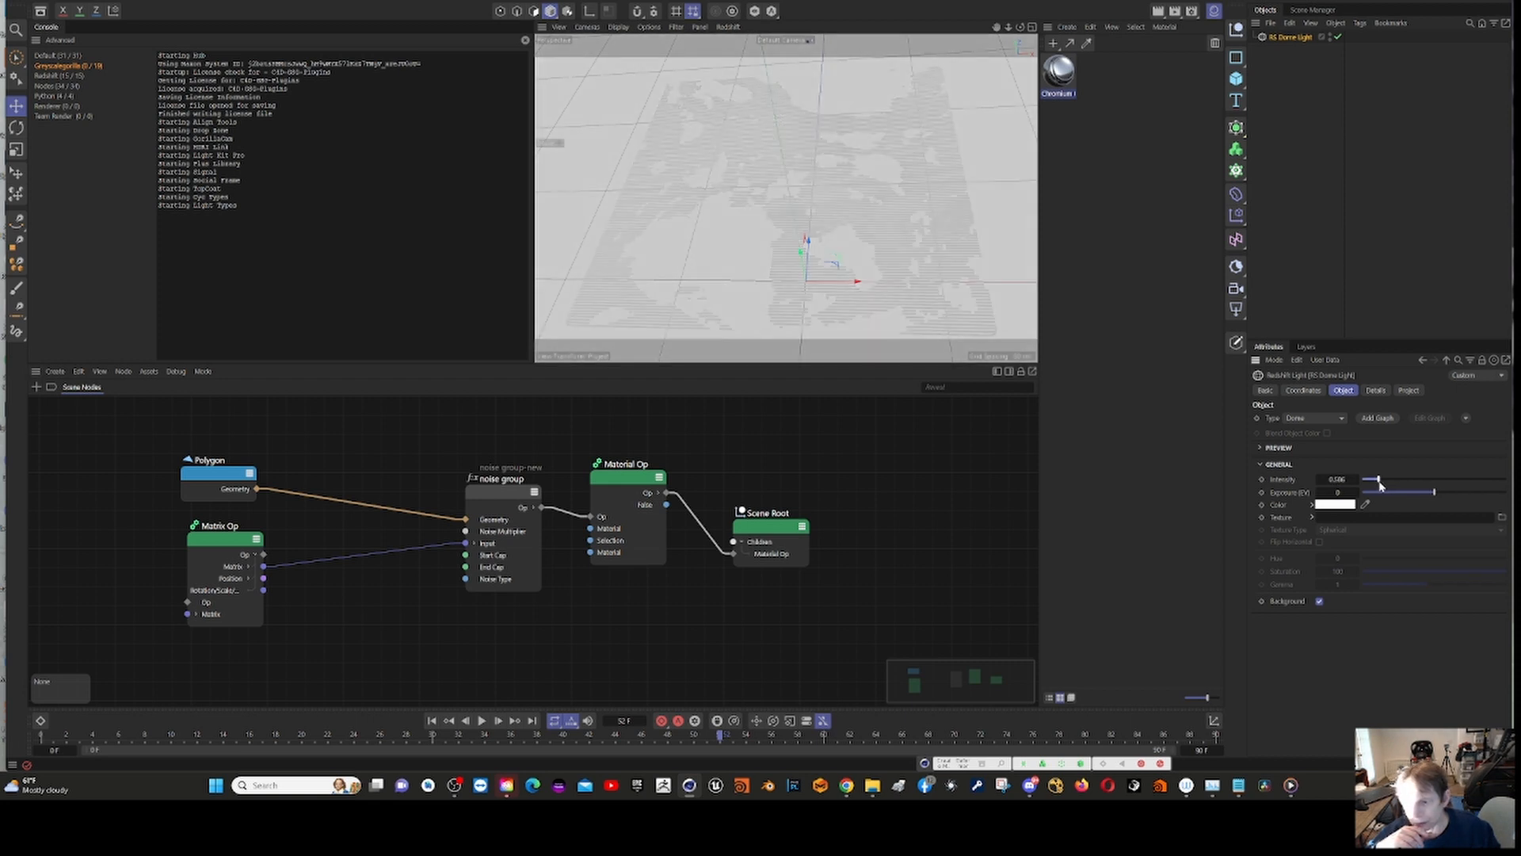
# Step: Run a live render of the dome-lit scene in the Redshift RenderView and close it
pyautogui.click(557, 6)
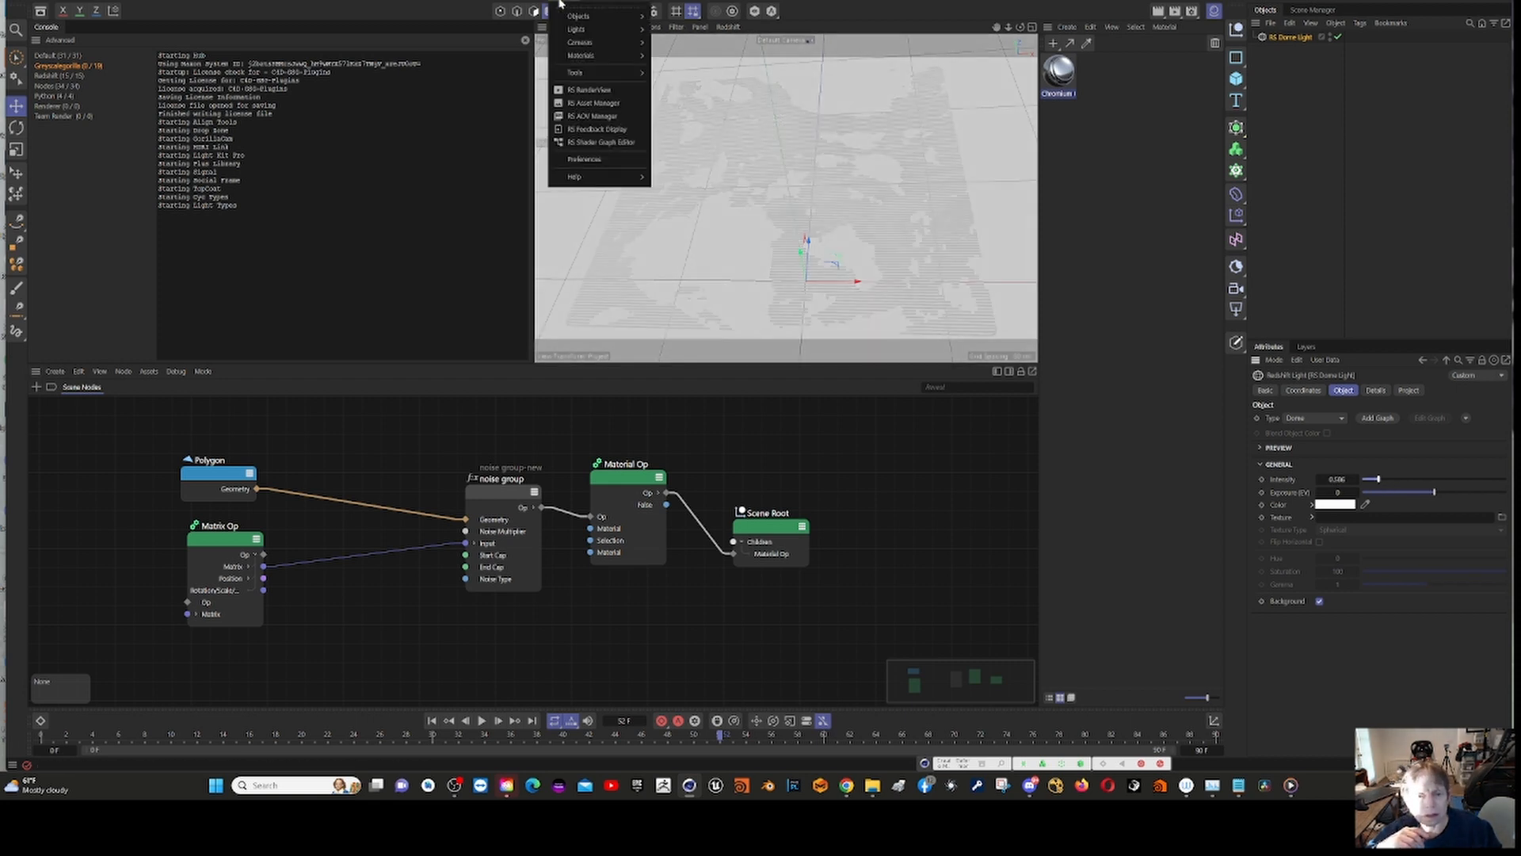
pyautogui.click(588, 89)
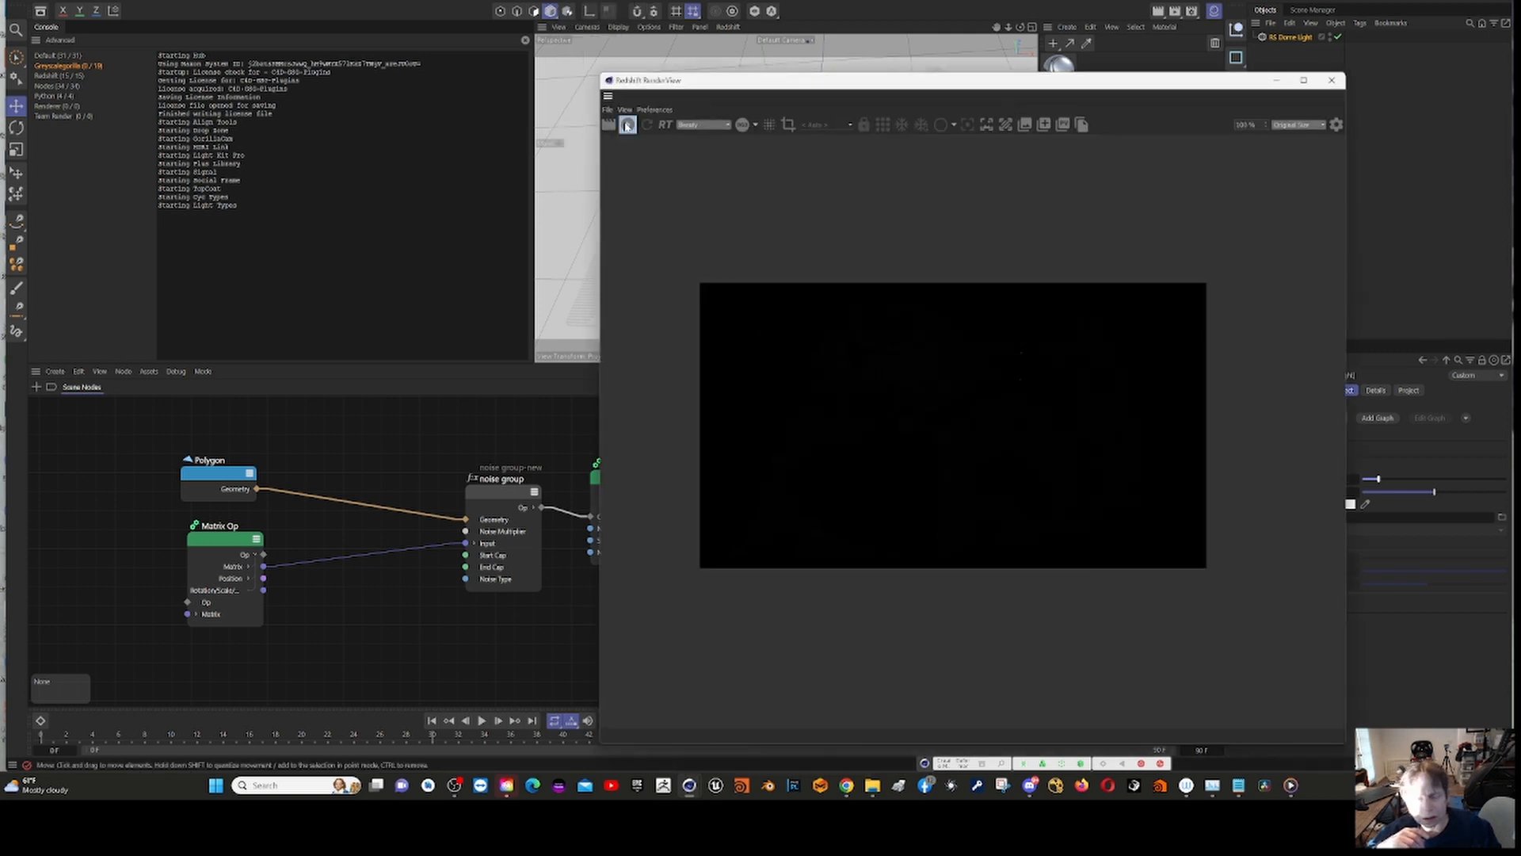
pyautogui.click(626, 125)
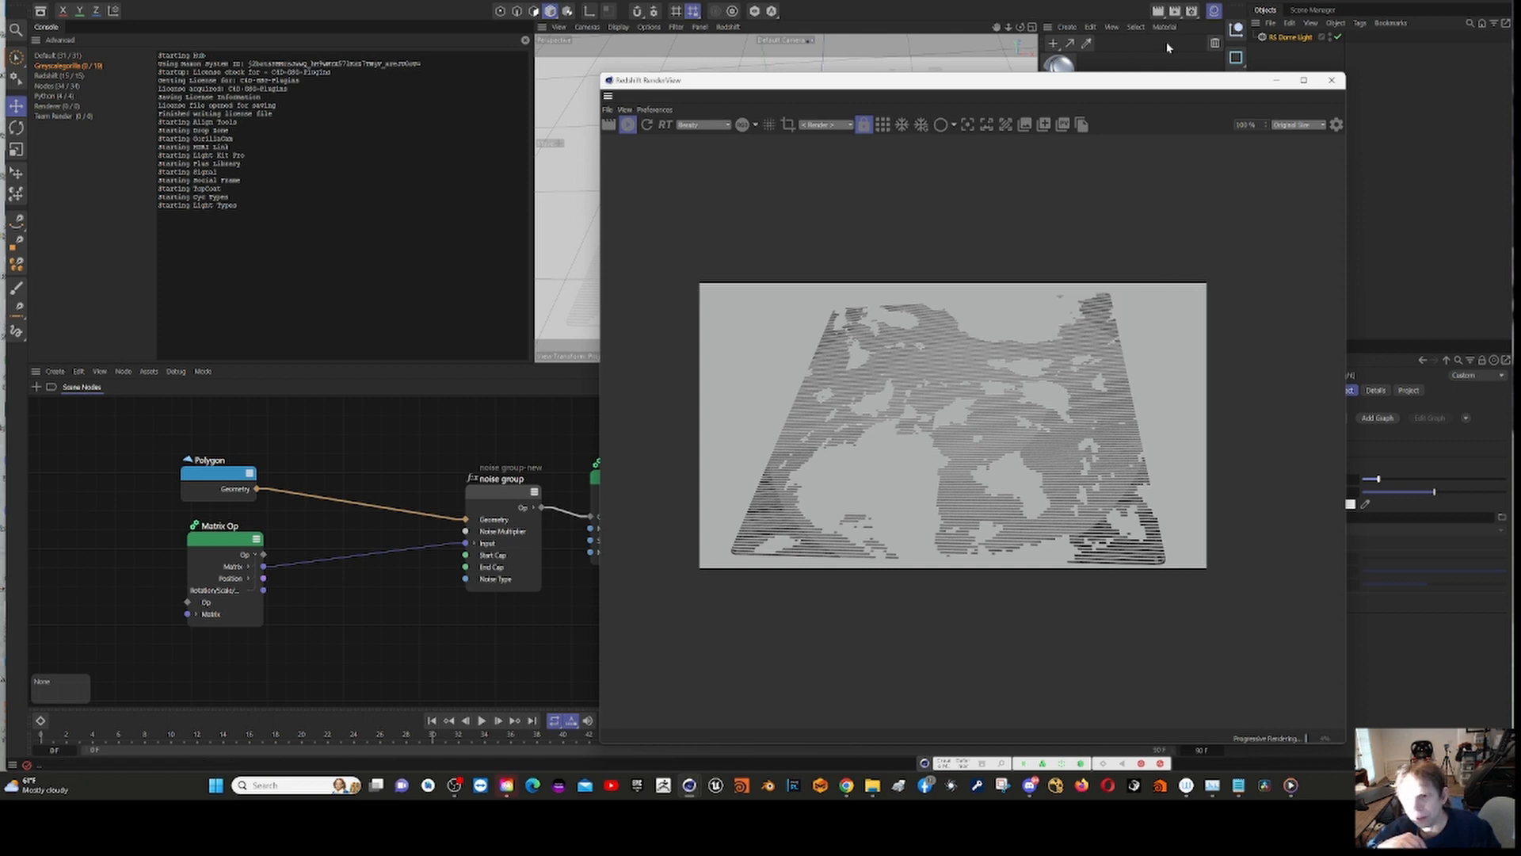
pyautogui.moveTo(1174, 89); pyautogui.dragTo(776, 53)
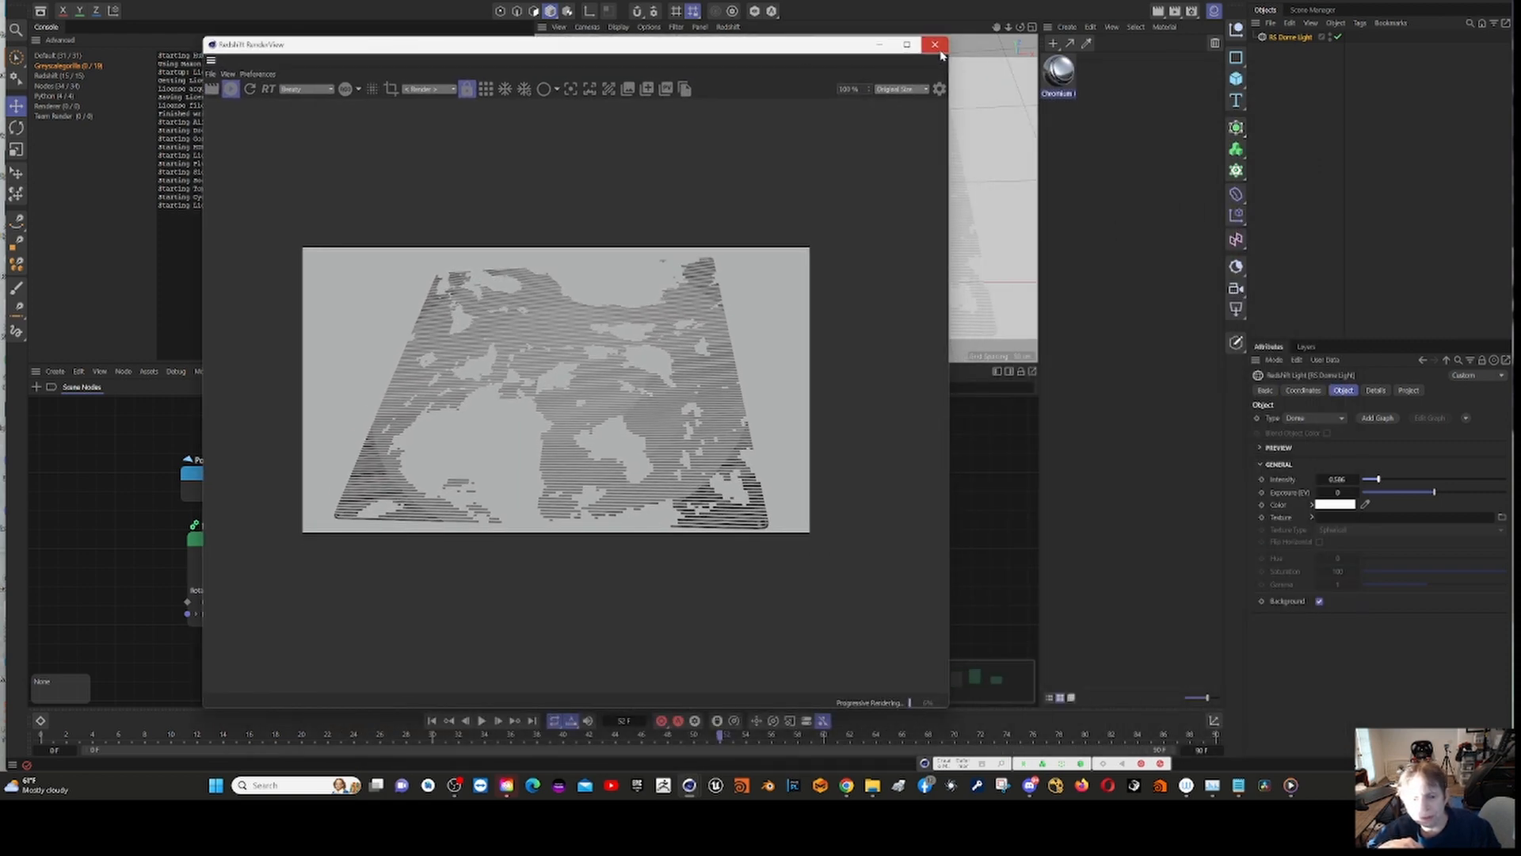
pyautogui.click(938, 48)
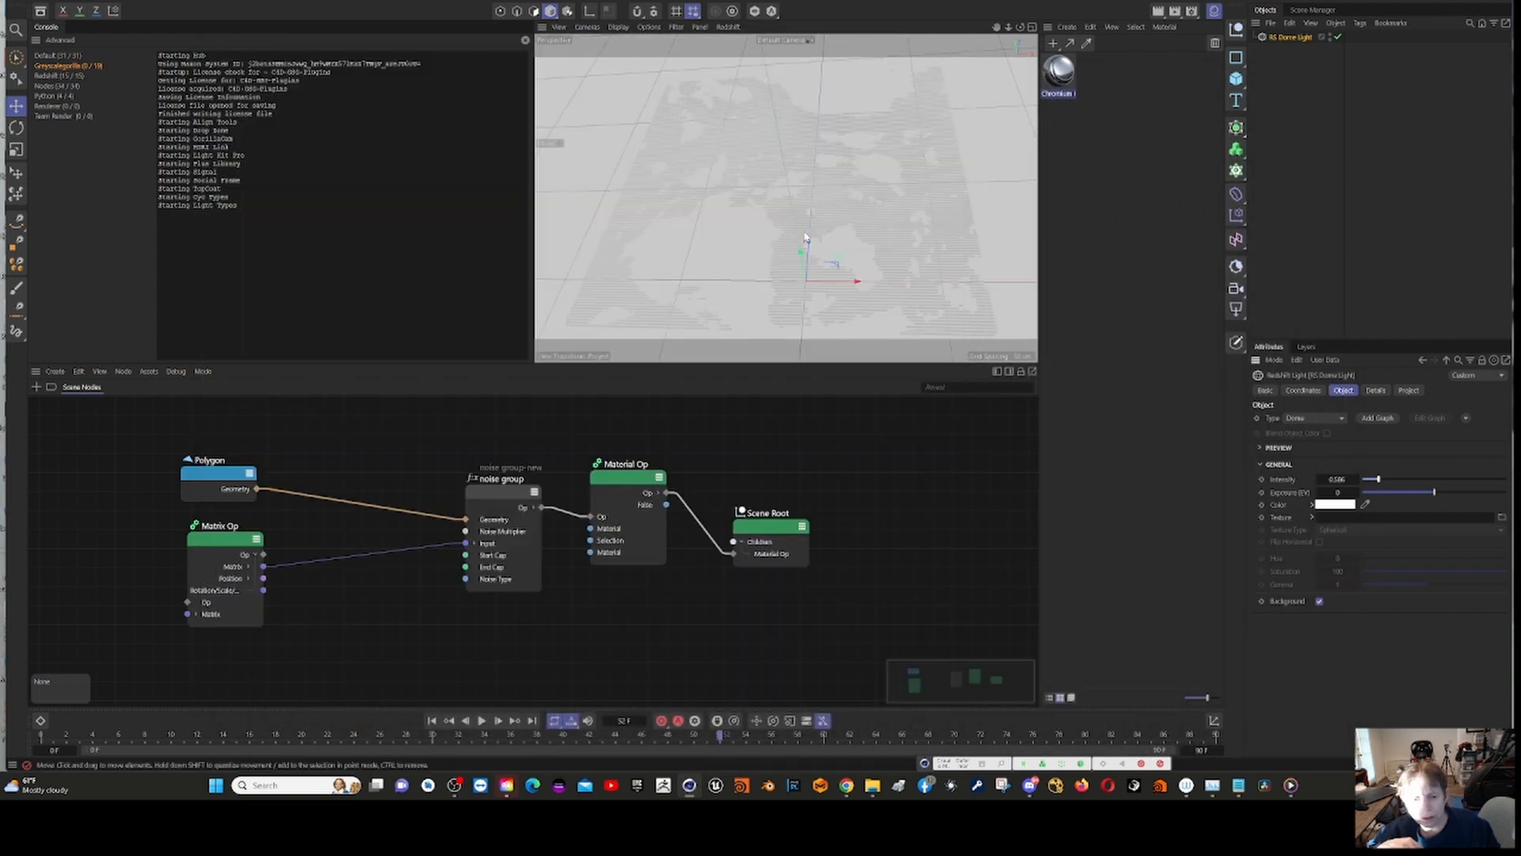
# Step: Select the noise group node and shift it slightly away from the Material Op node in the graph
pyautogui.click(504, 496)
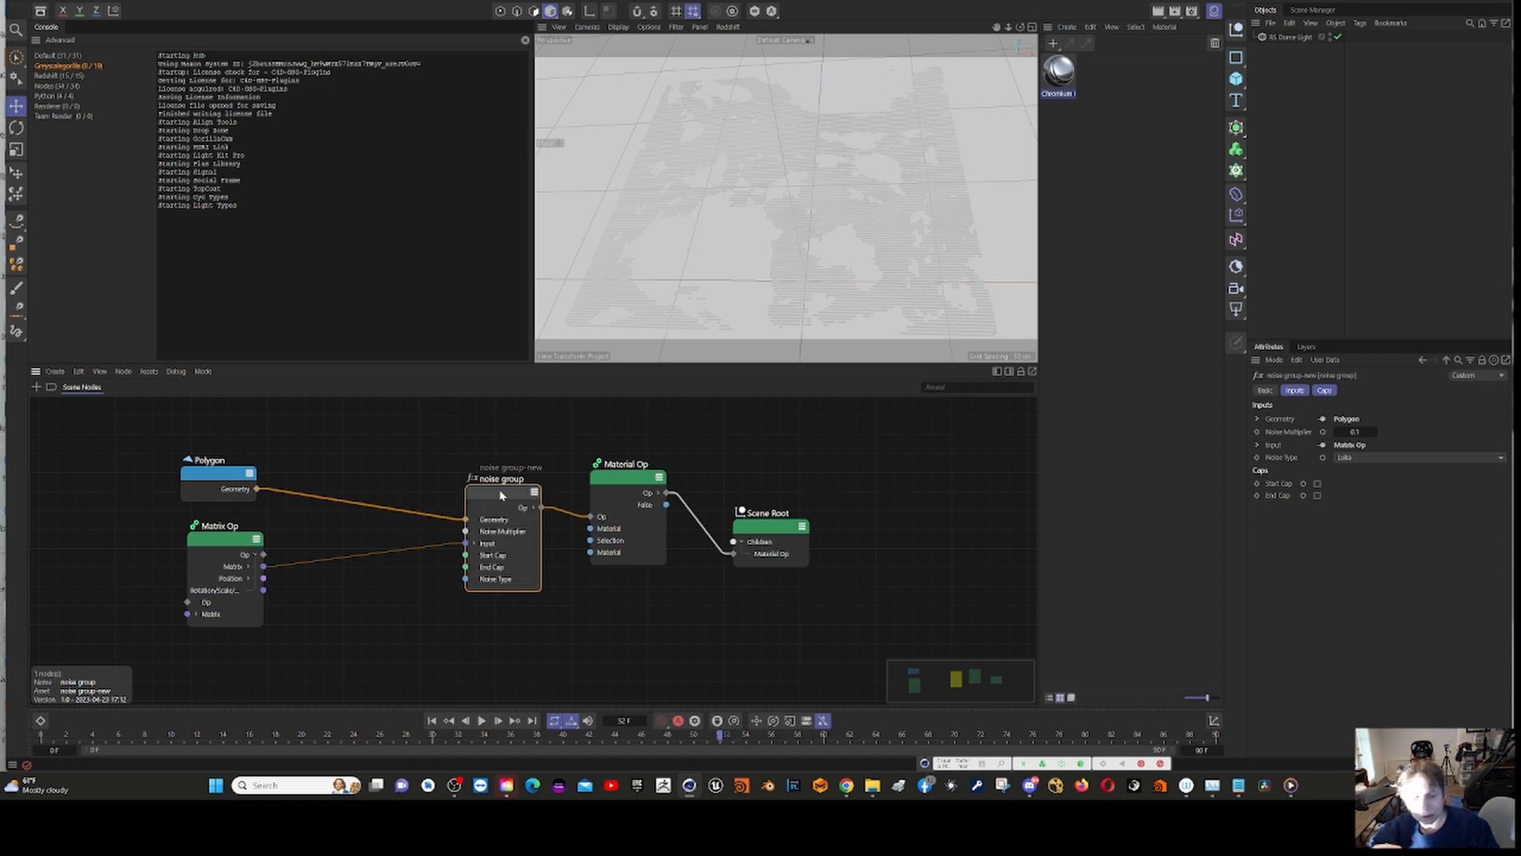
pyautogui.moveTo(503, 499); pyautogui.dragTo(483, 481)
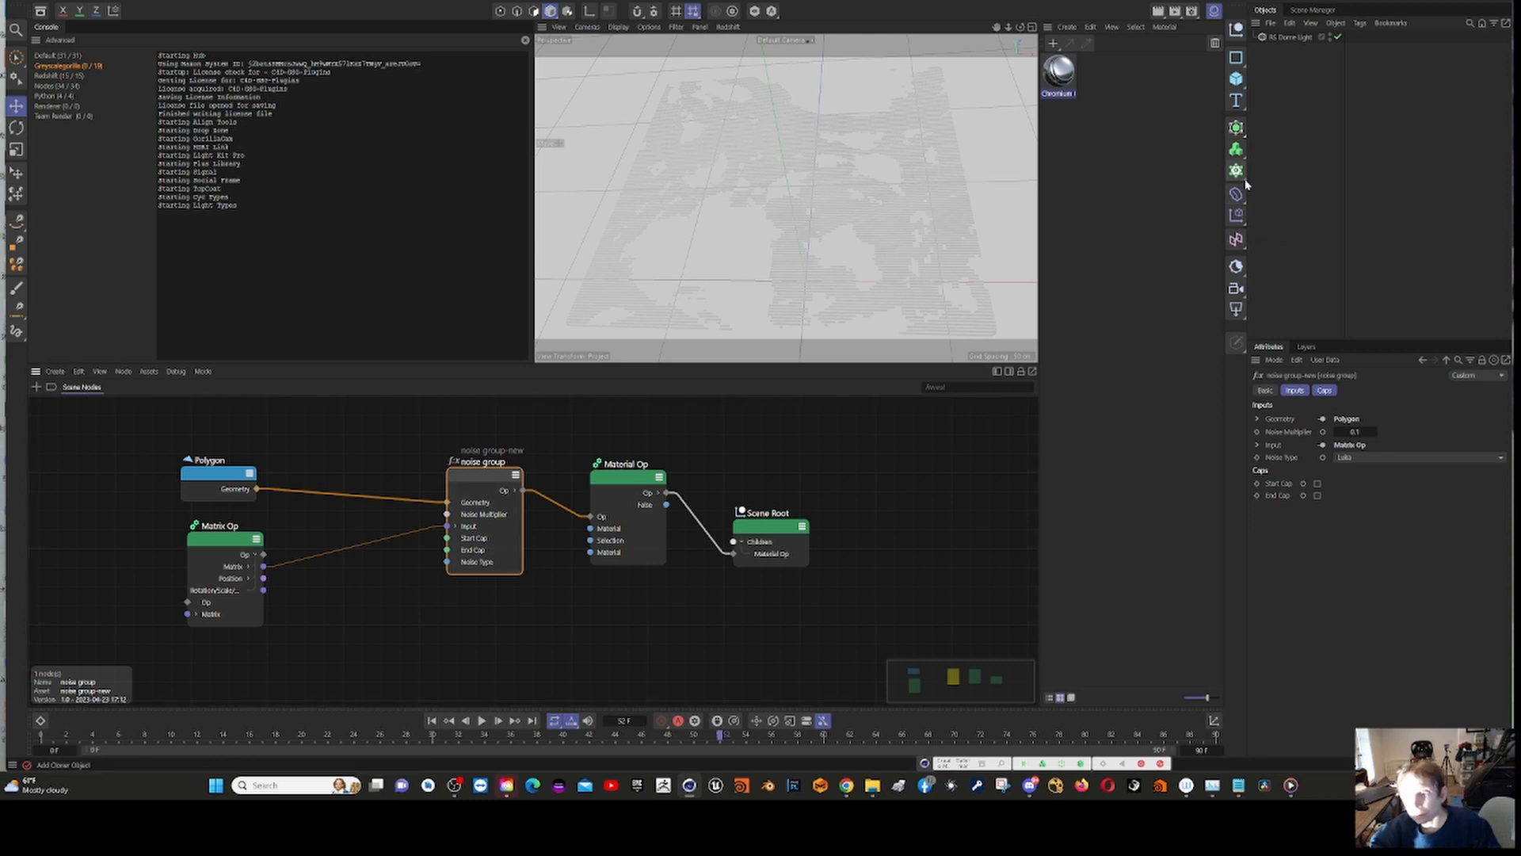
pyautogui.click(1243, 202)
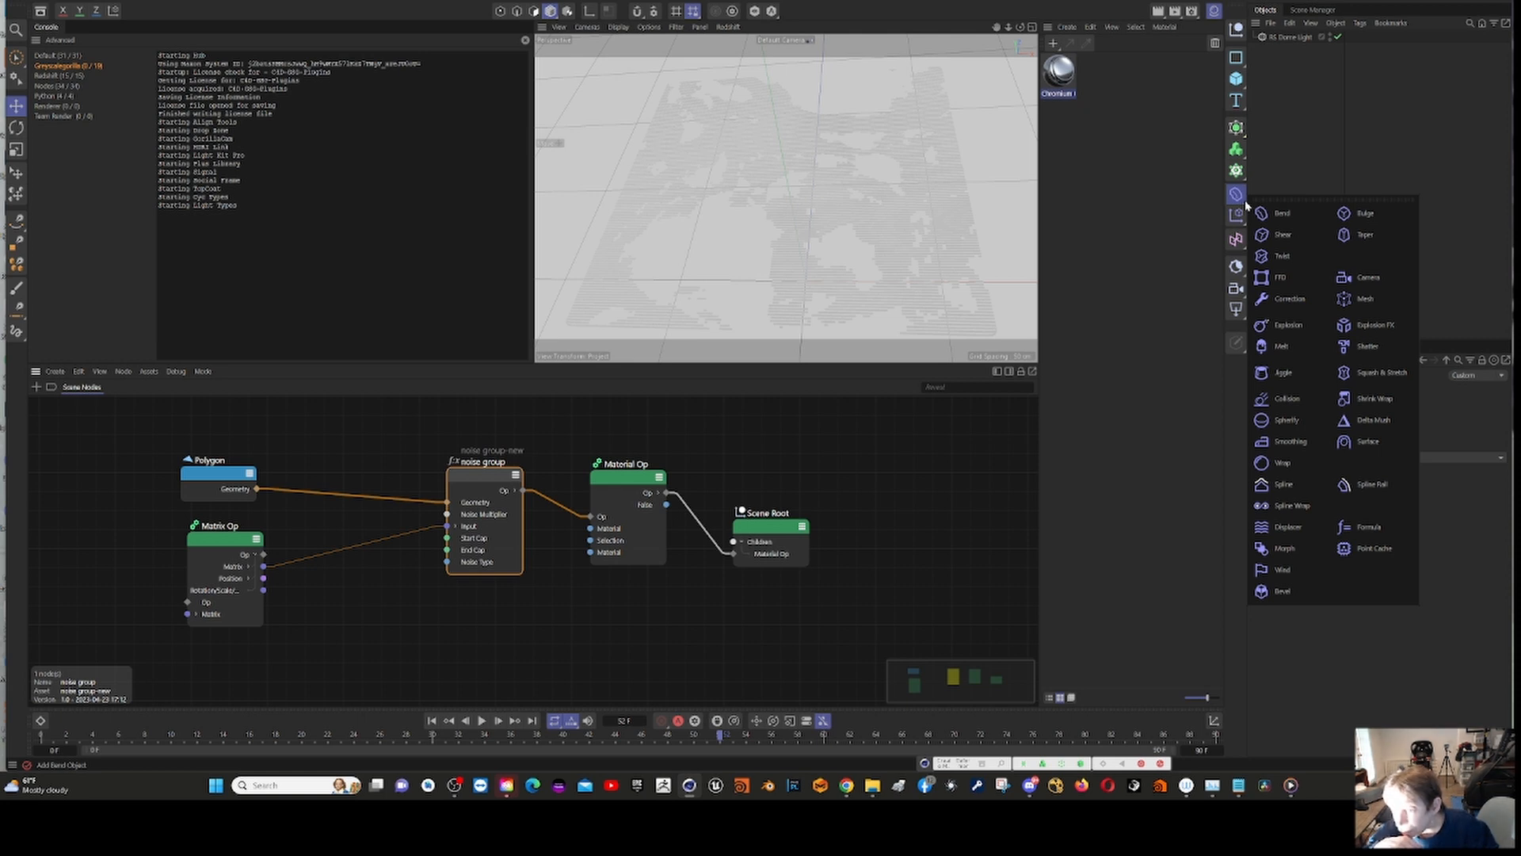
pyautogui.click(1113, 255)
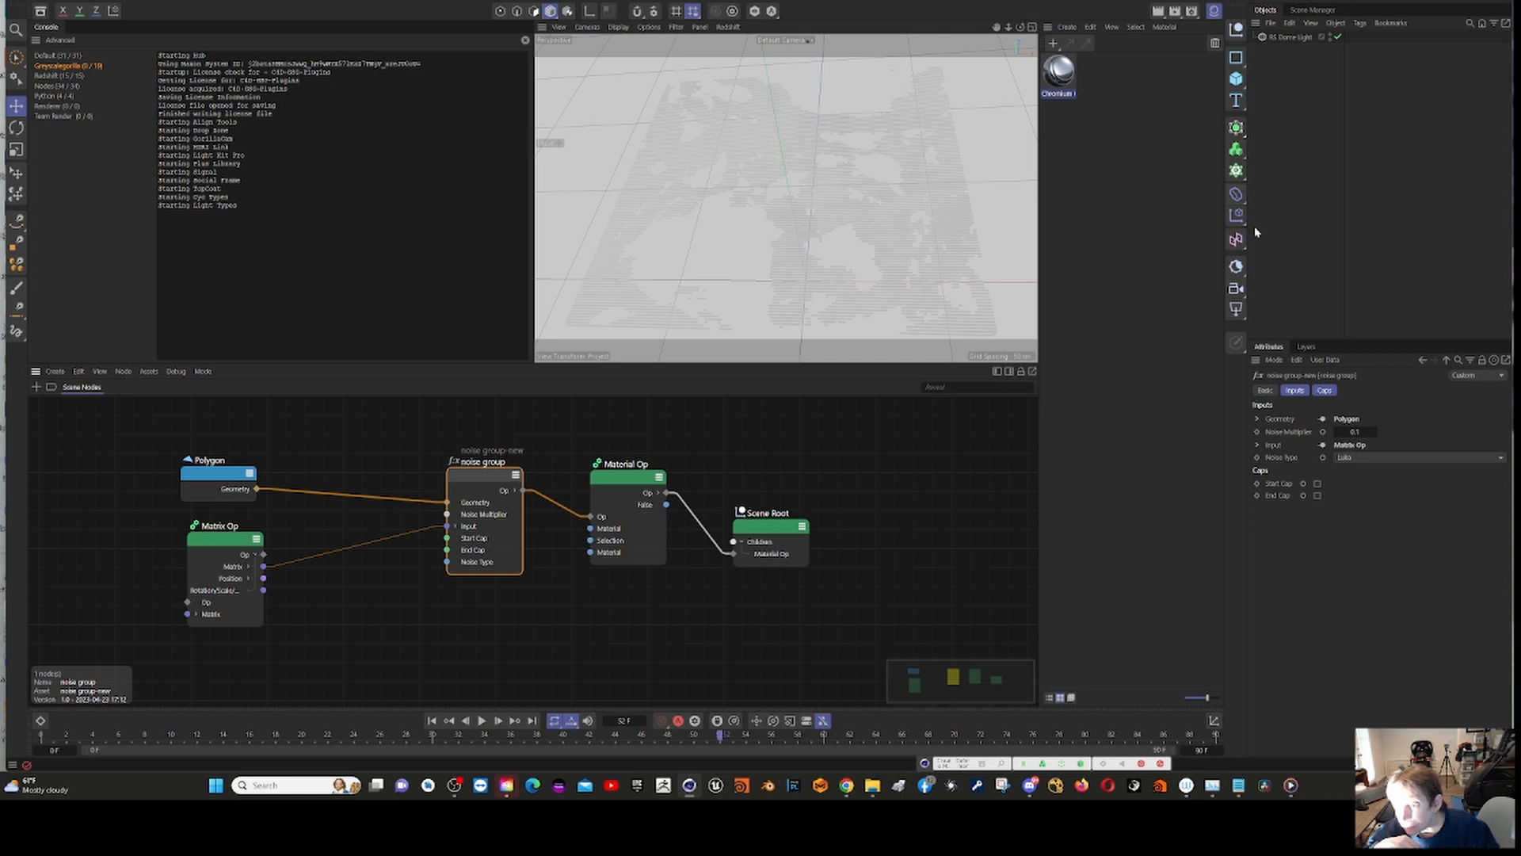
pyautogui.click(1236, 215)
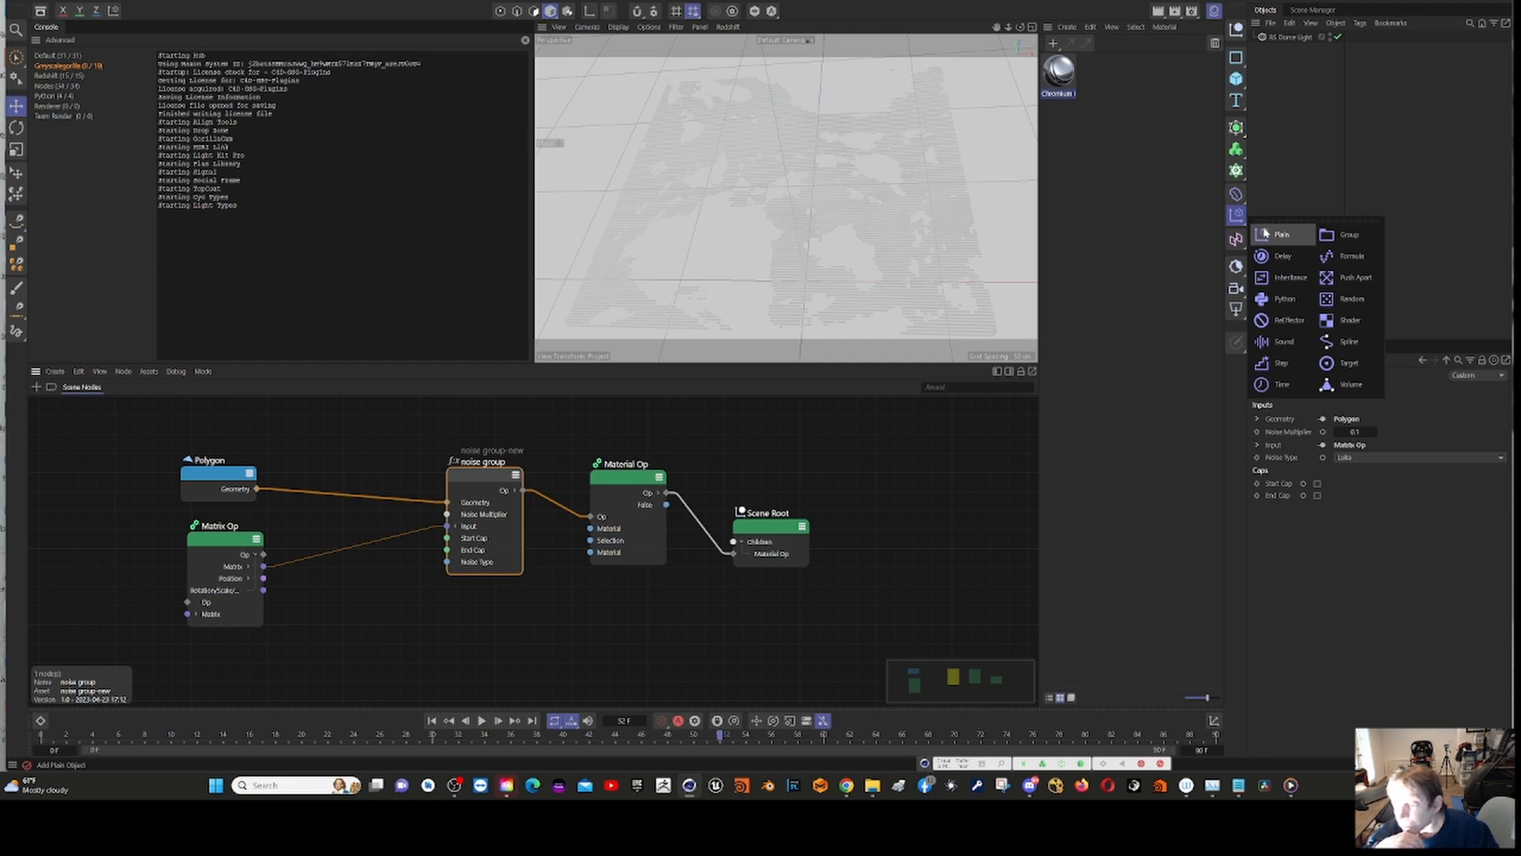
pyautogui.click(1173, 272)
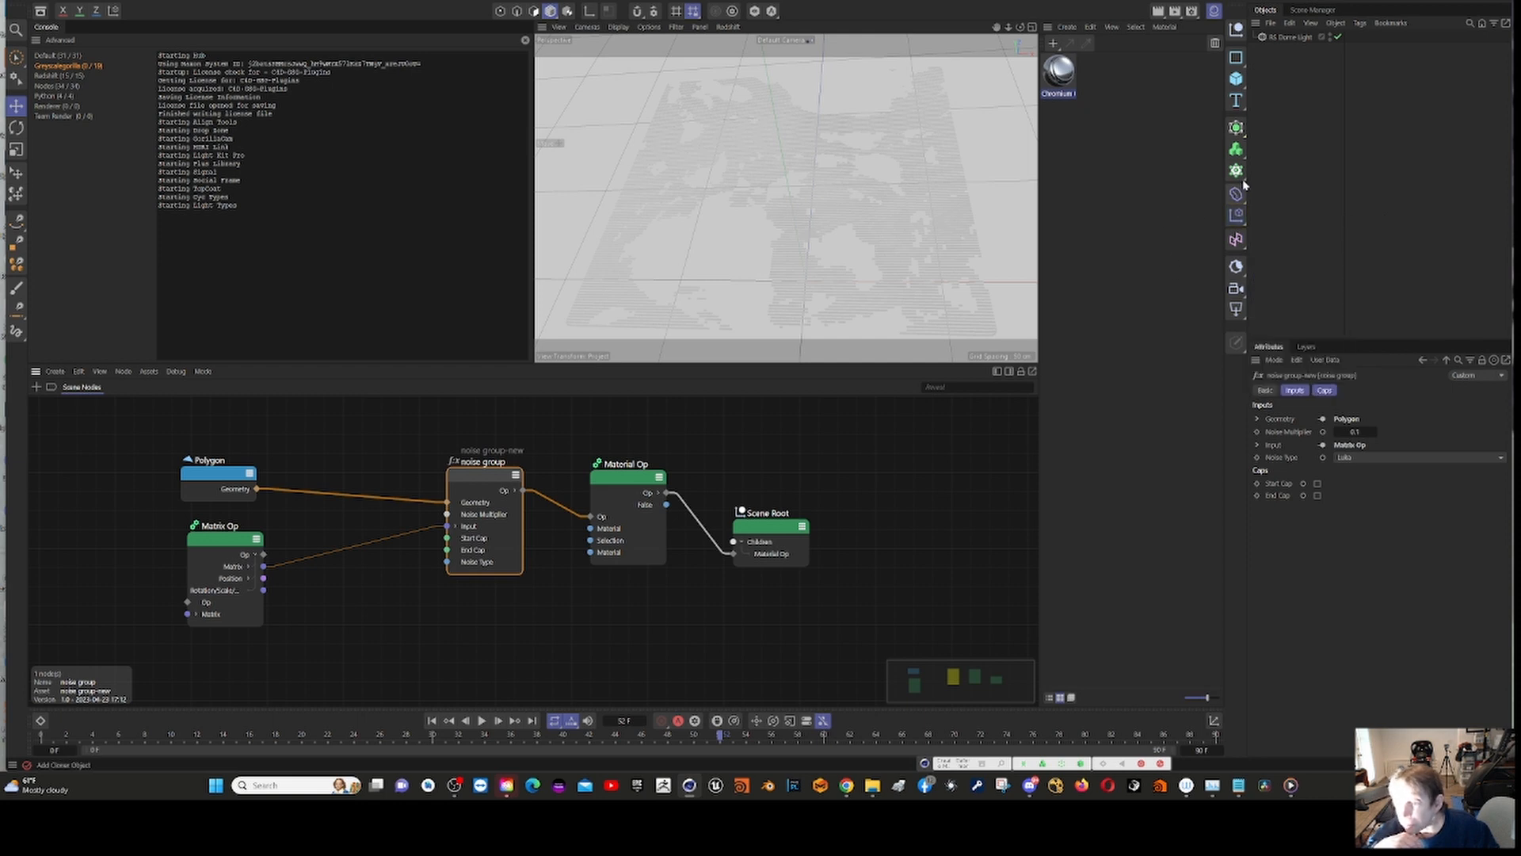
pyautogui.click(1243, 177)
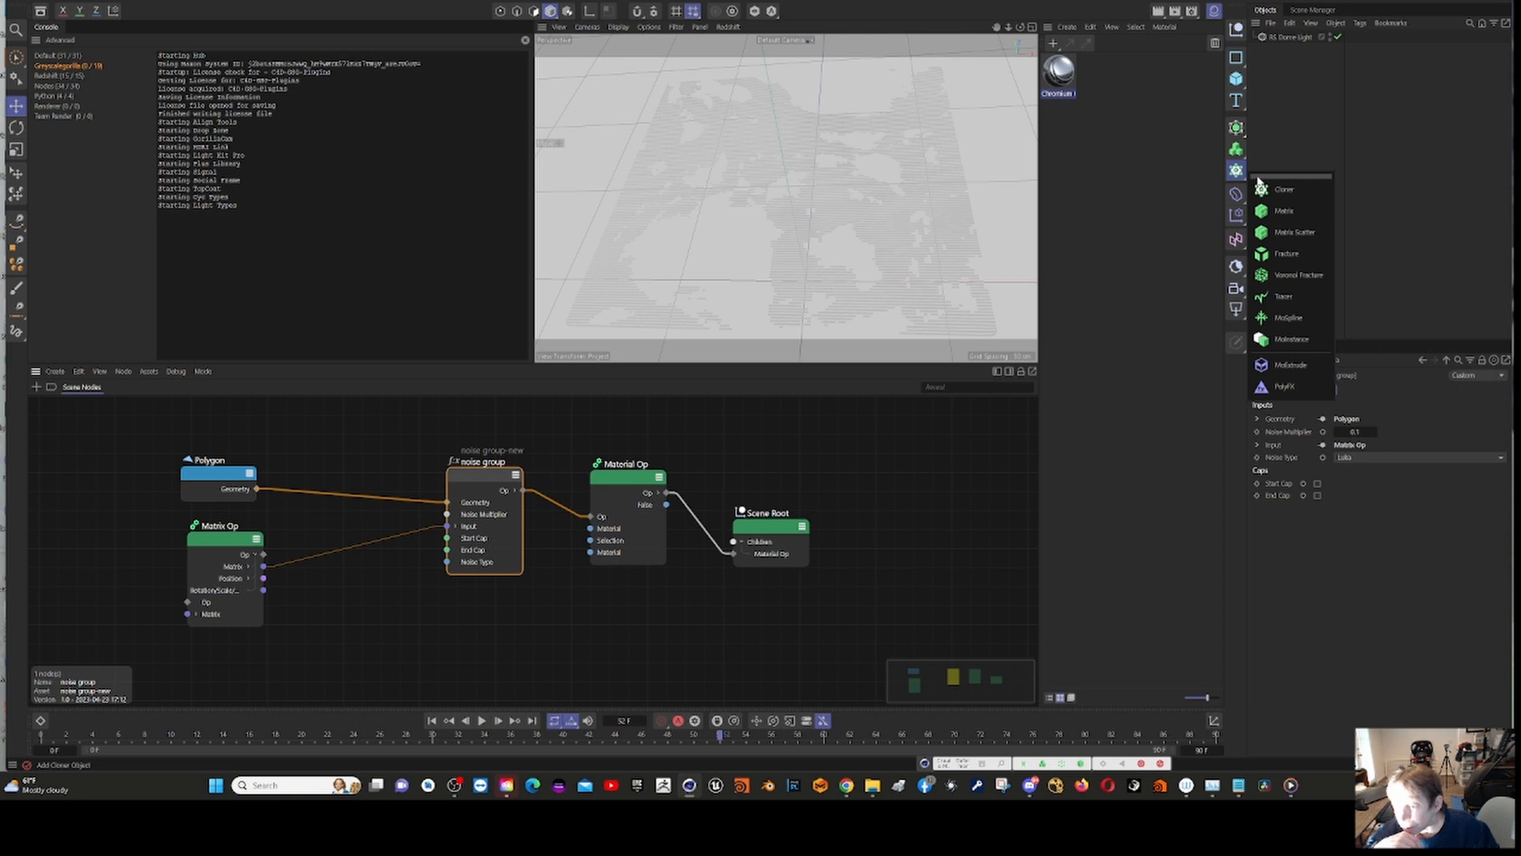
pyautogui.click(1169, 191)
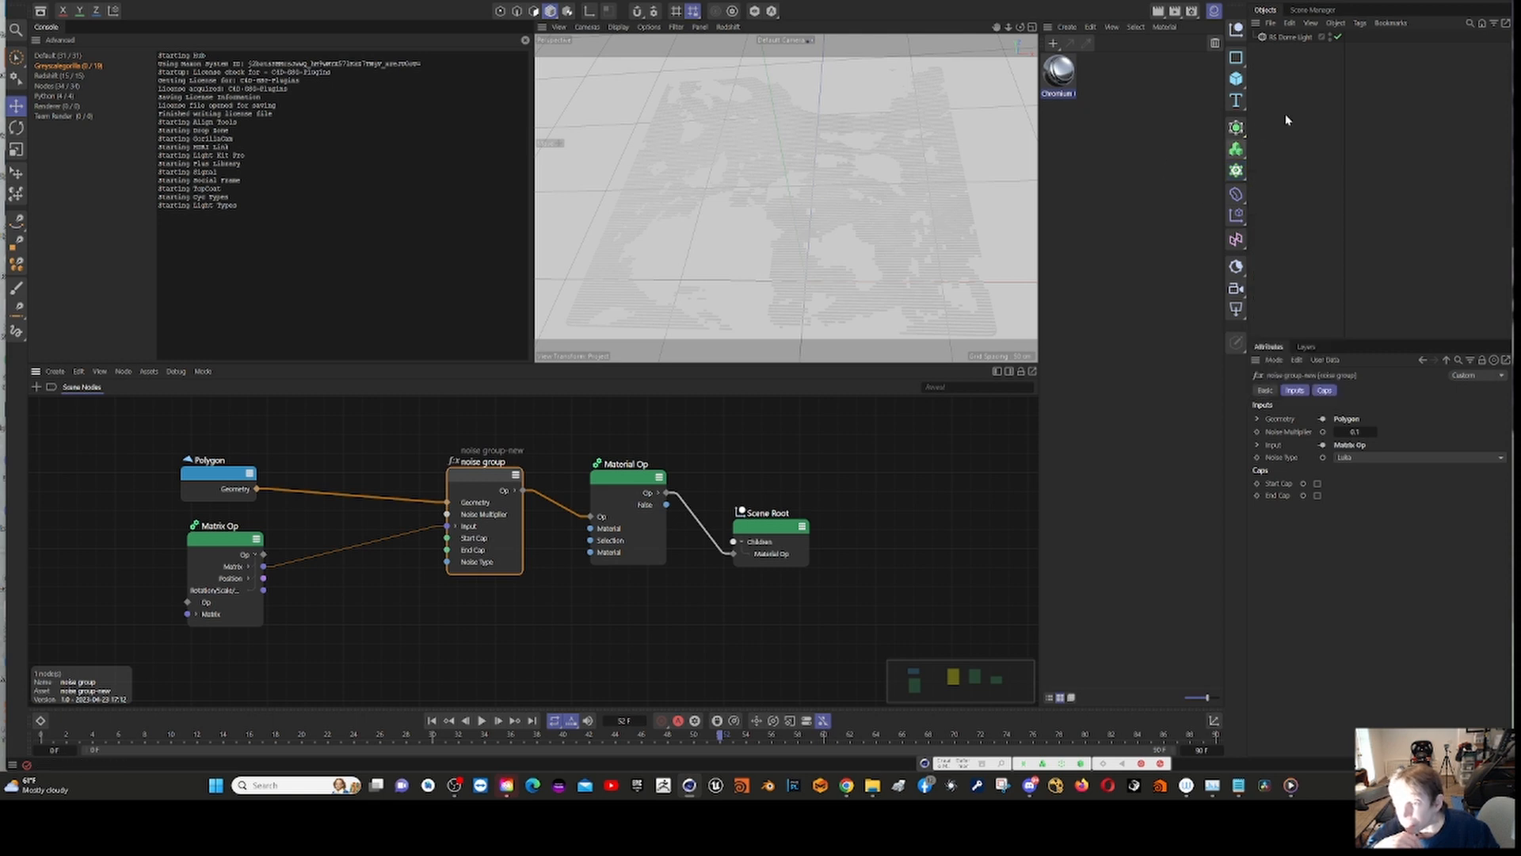
pyautogui.click(1245, 136)
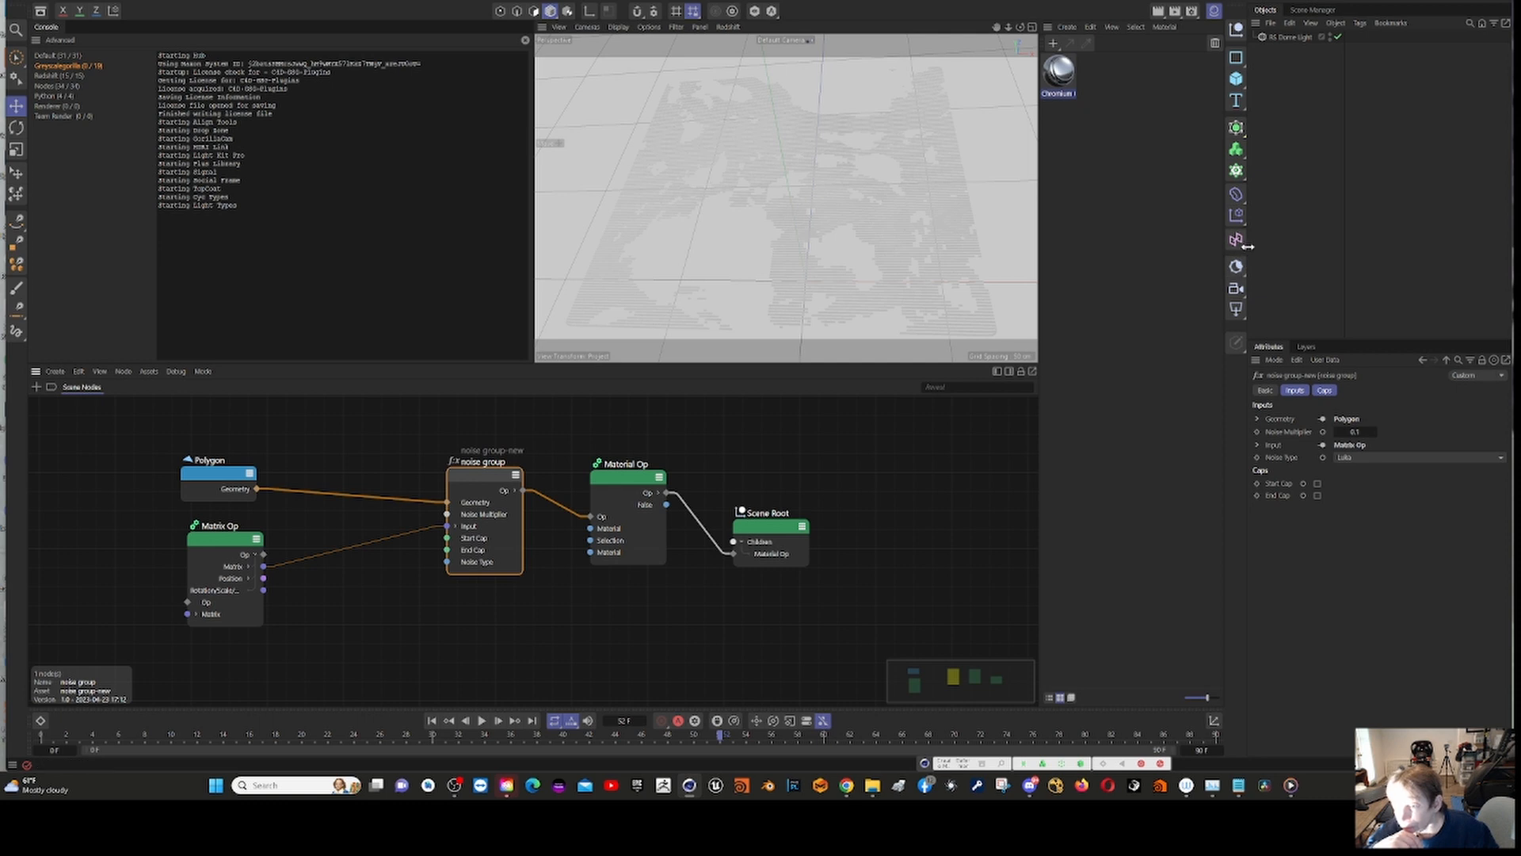
pyautogui.click(1245, 249)
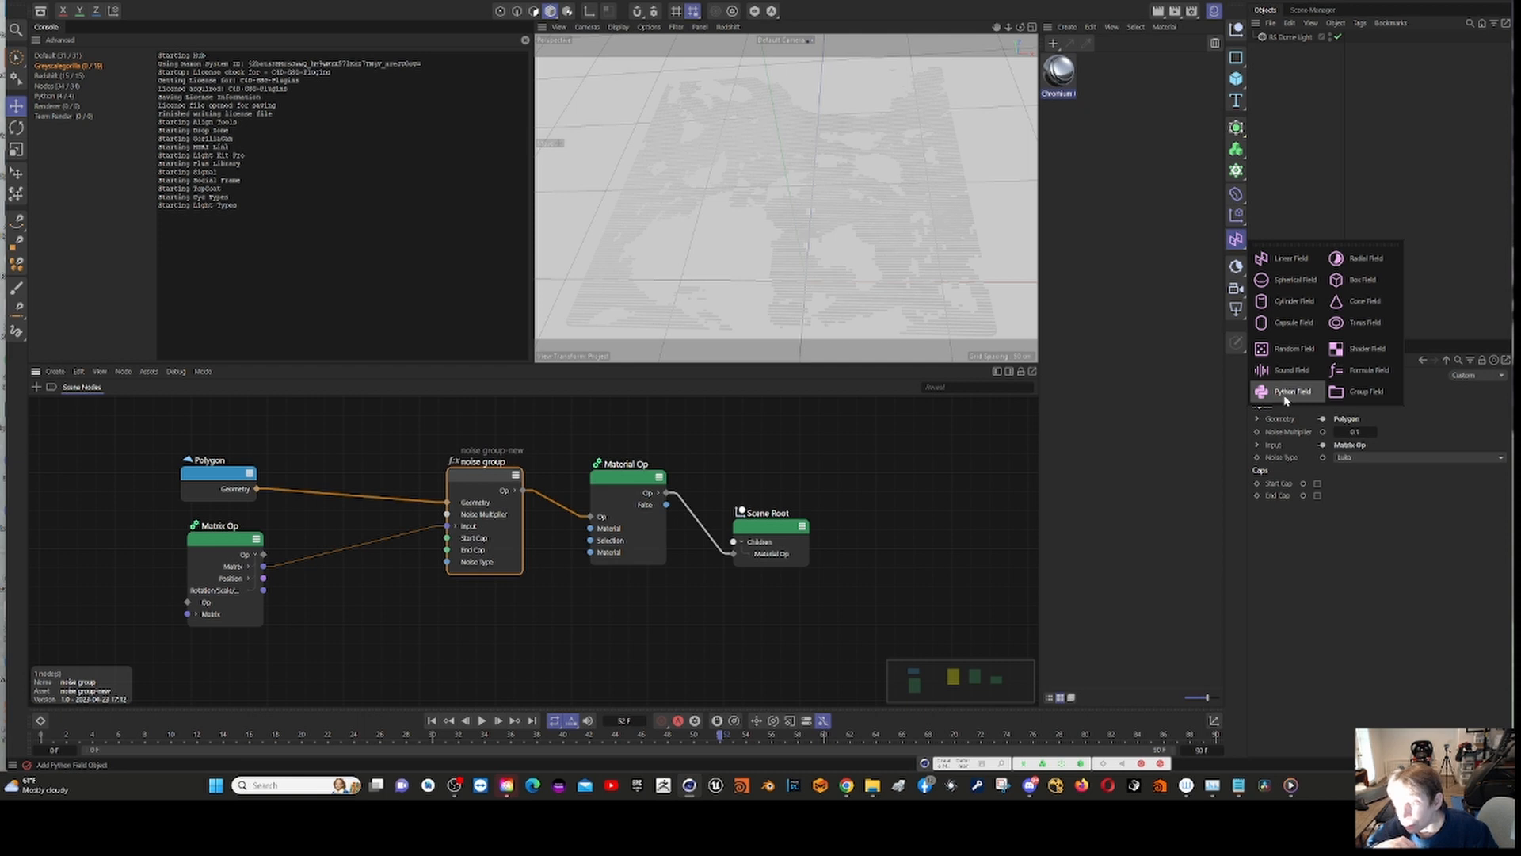
pyautogui.click(1162, 368)
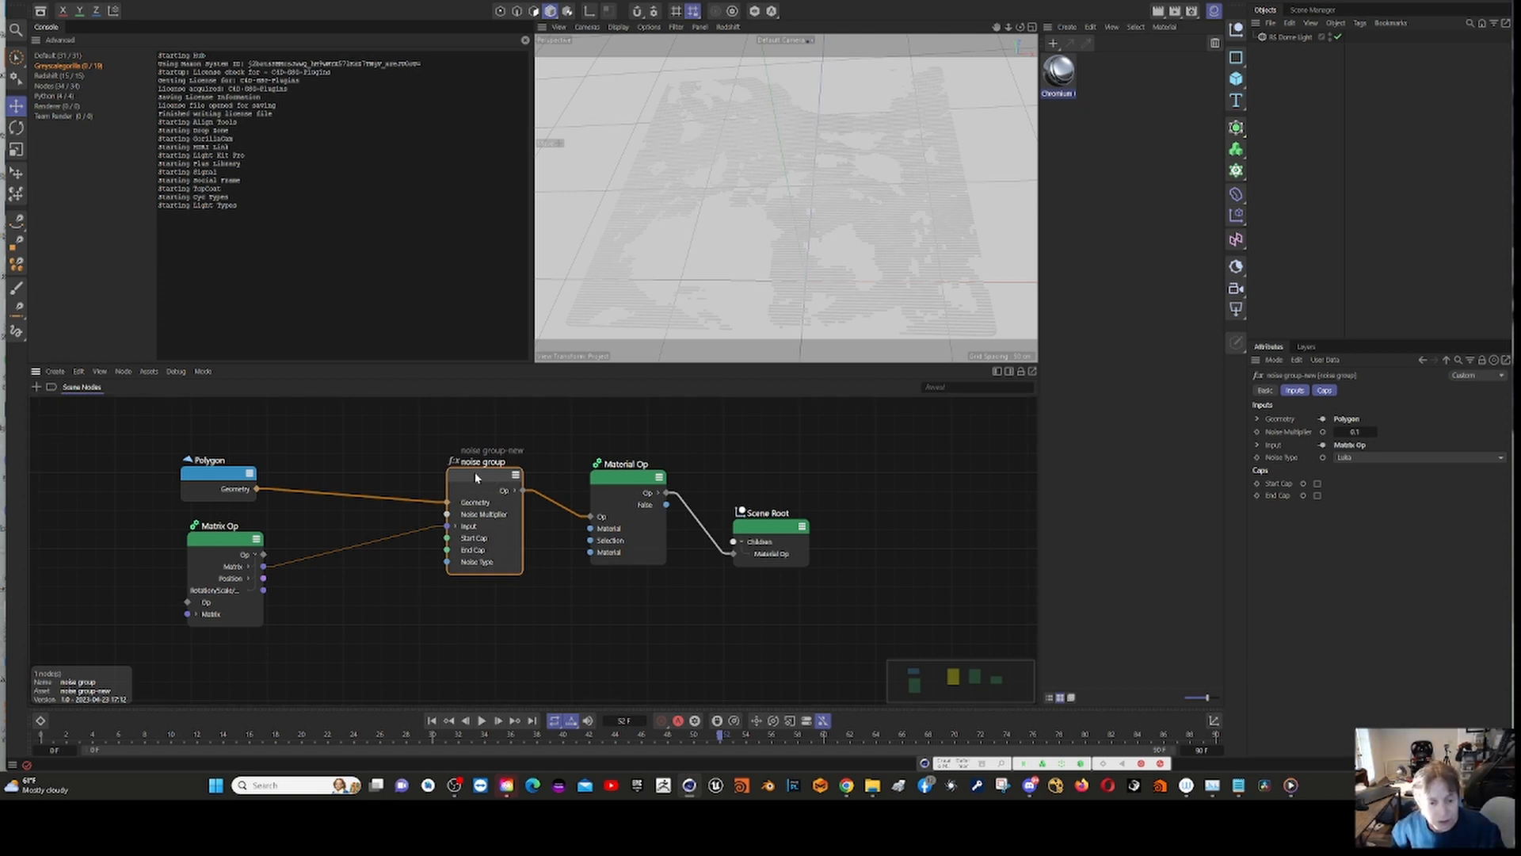
pyautogui.moveTo(482, 492); pyautogui.dragTo(478, 483)
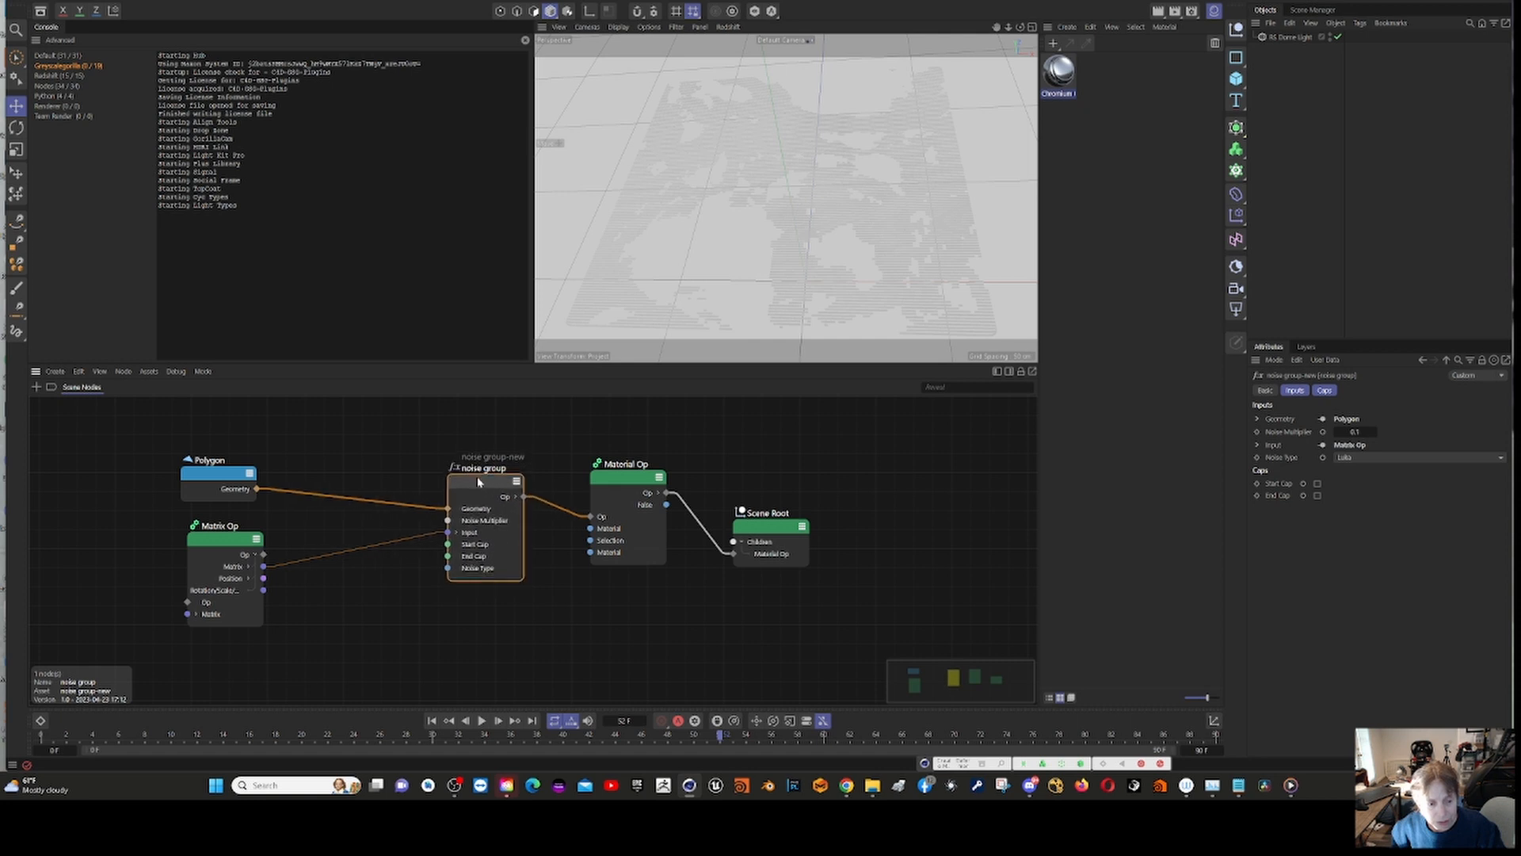
# Step: Examine the data of the Material Op and Scene Root nodes in the Data Inspector, and close it
pyautogui.moveTo(610, 478); pyautogui.dragTo(616, 484)
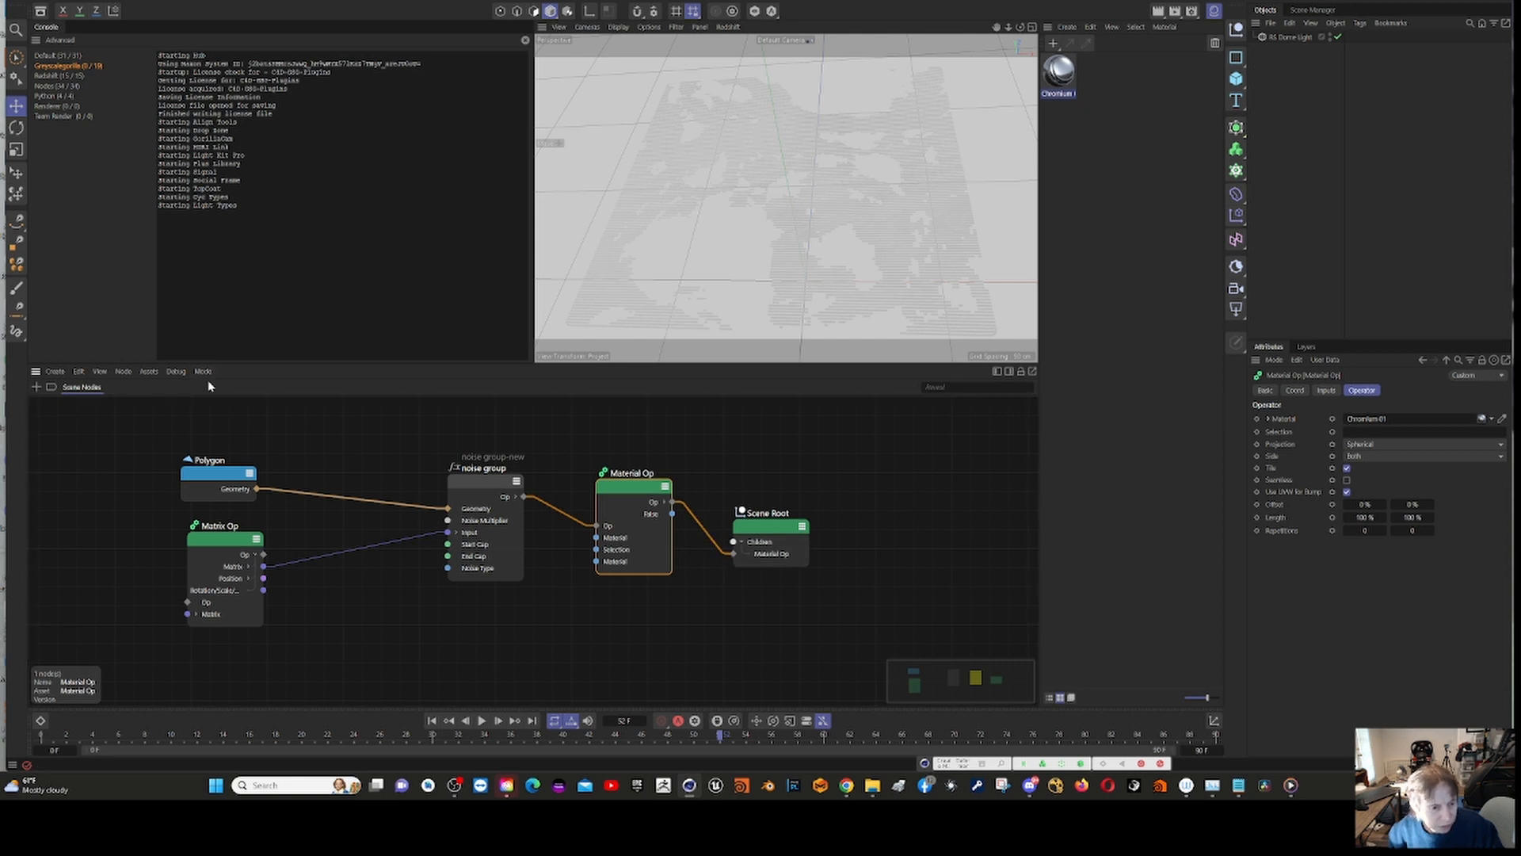
pyautogui.click(176, 371)
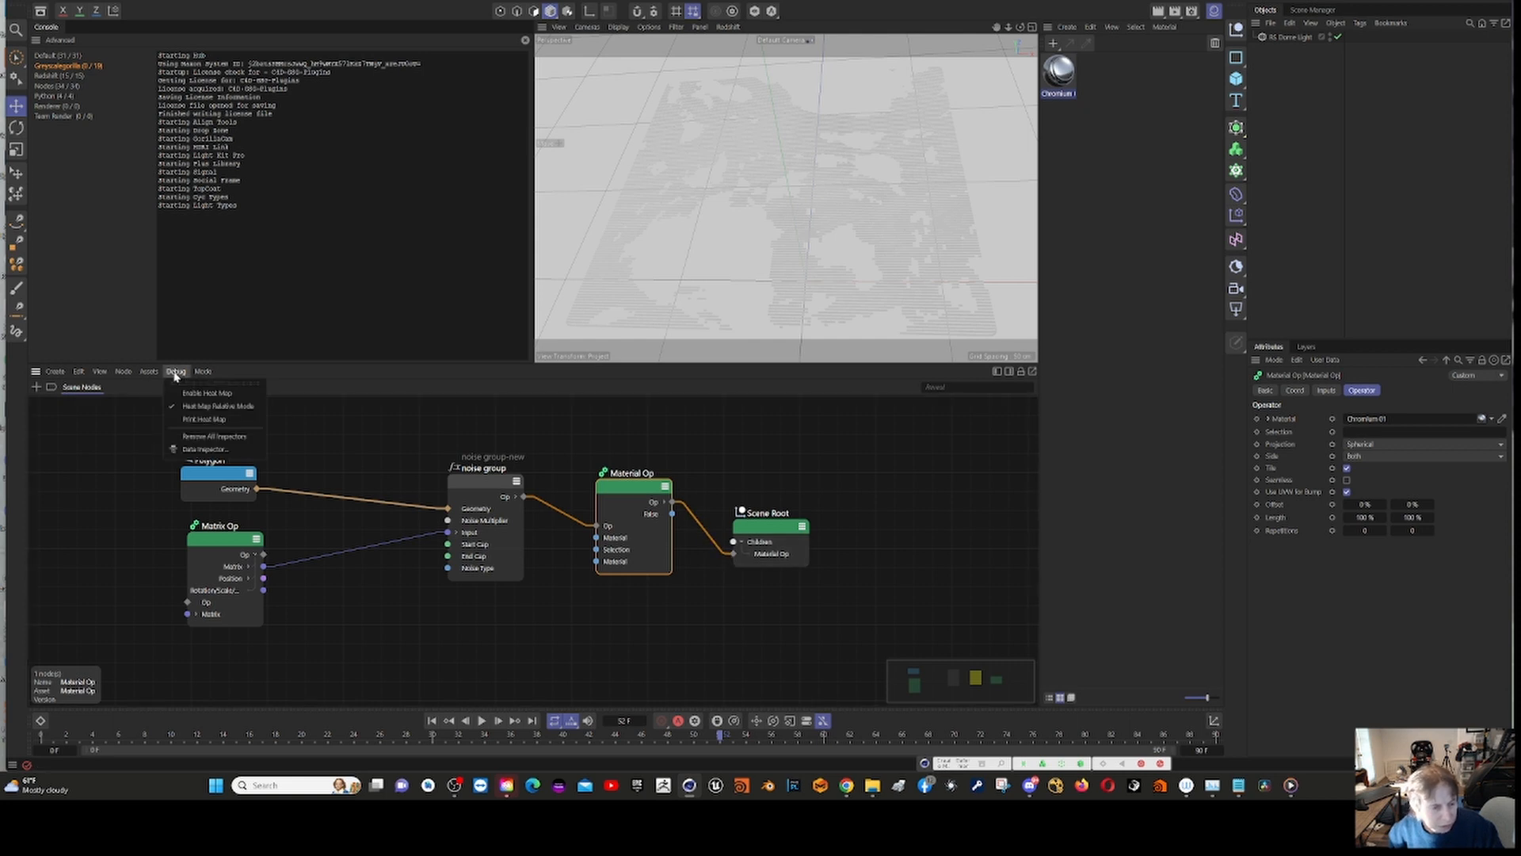
pyautogui.click(206, 449)
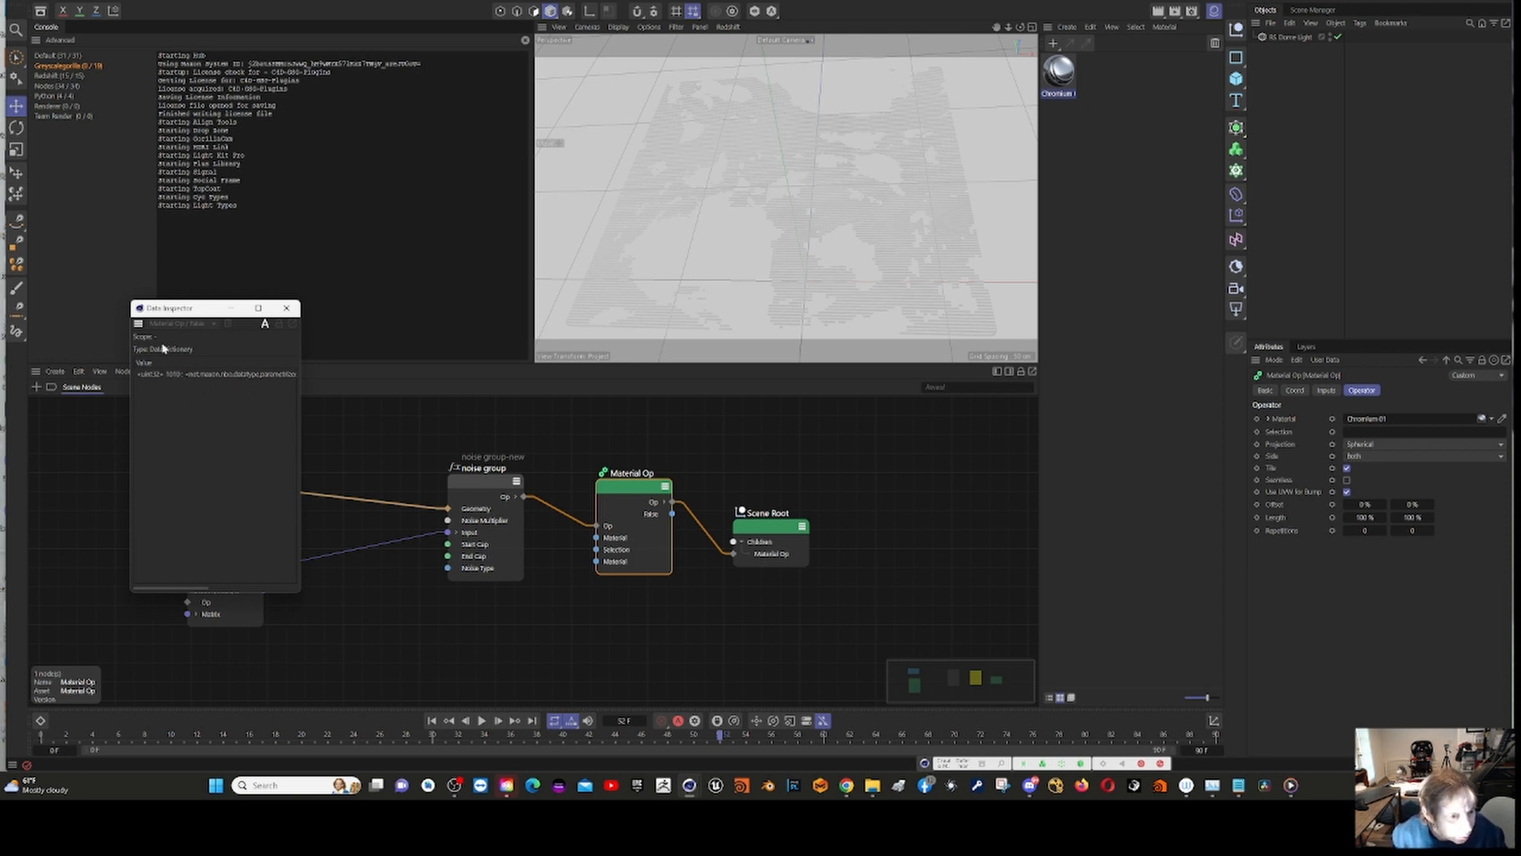
pyautogui.click(767, 537)
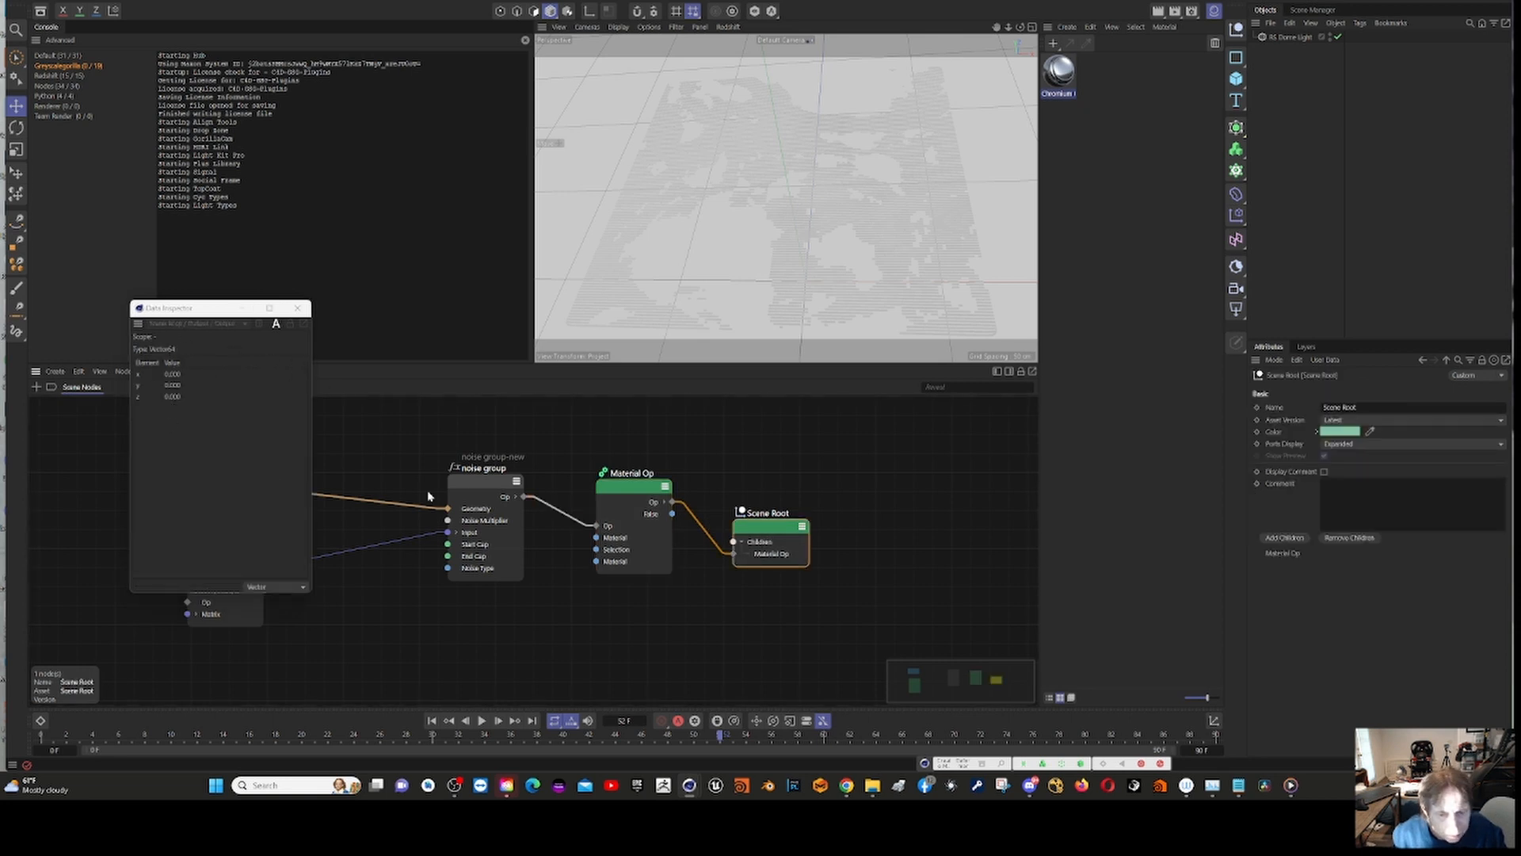
pyautogui.click(621, 493)
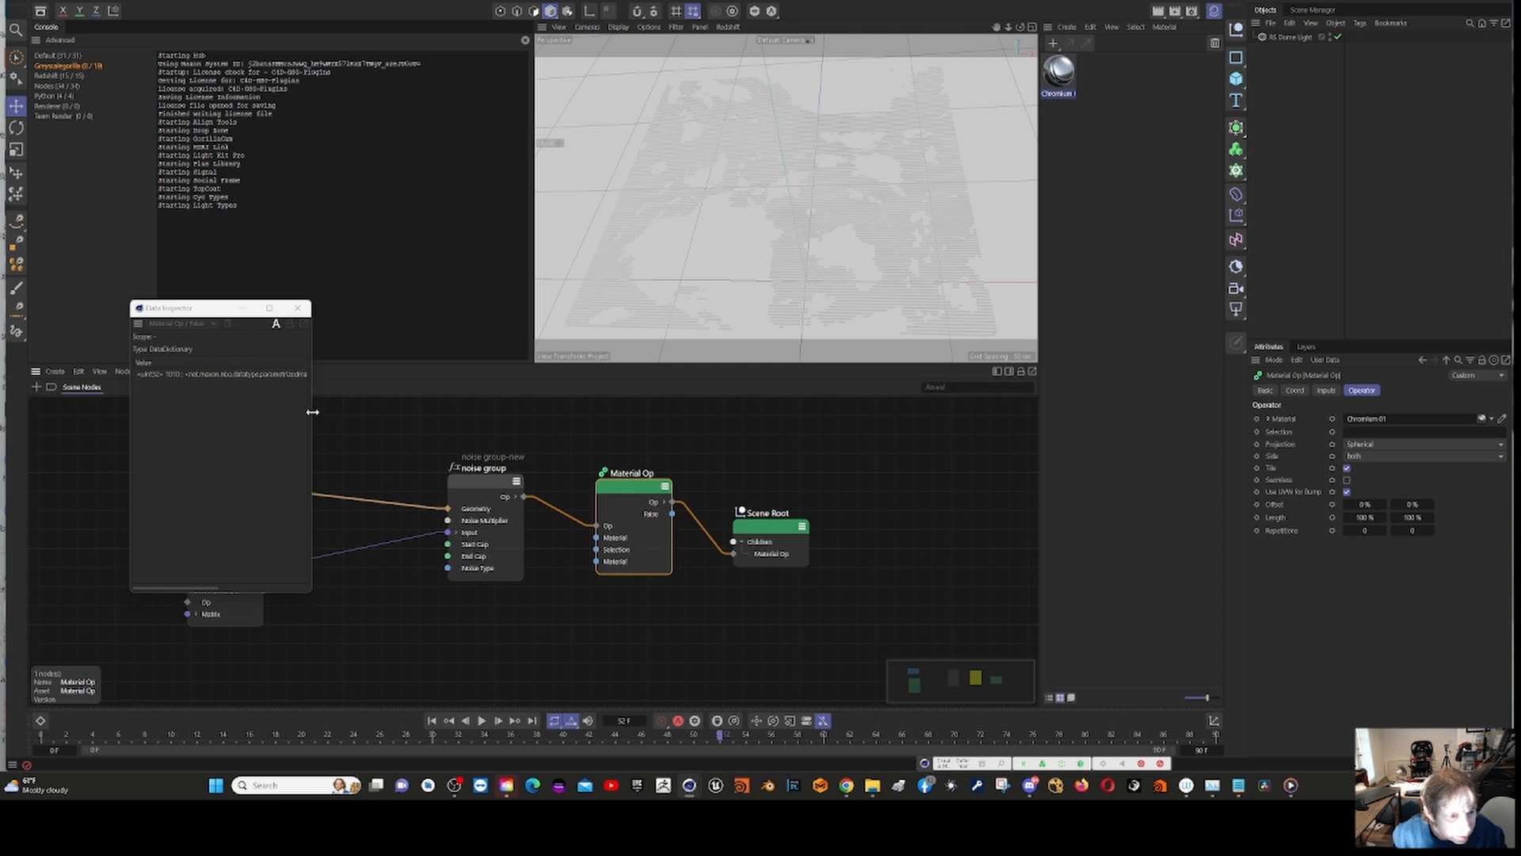
pyautogui.moveTo(310, 408); pyautogui.dragTo(715, 411)
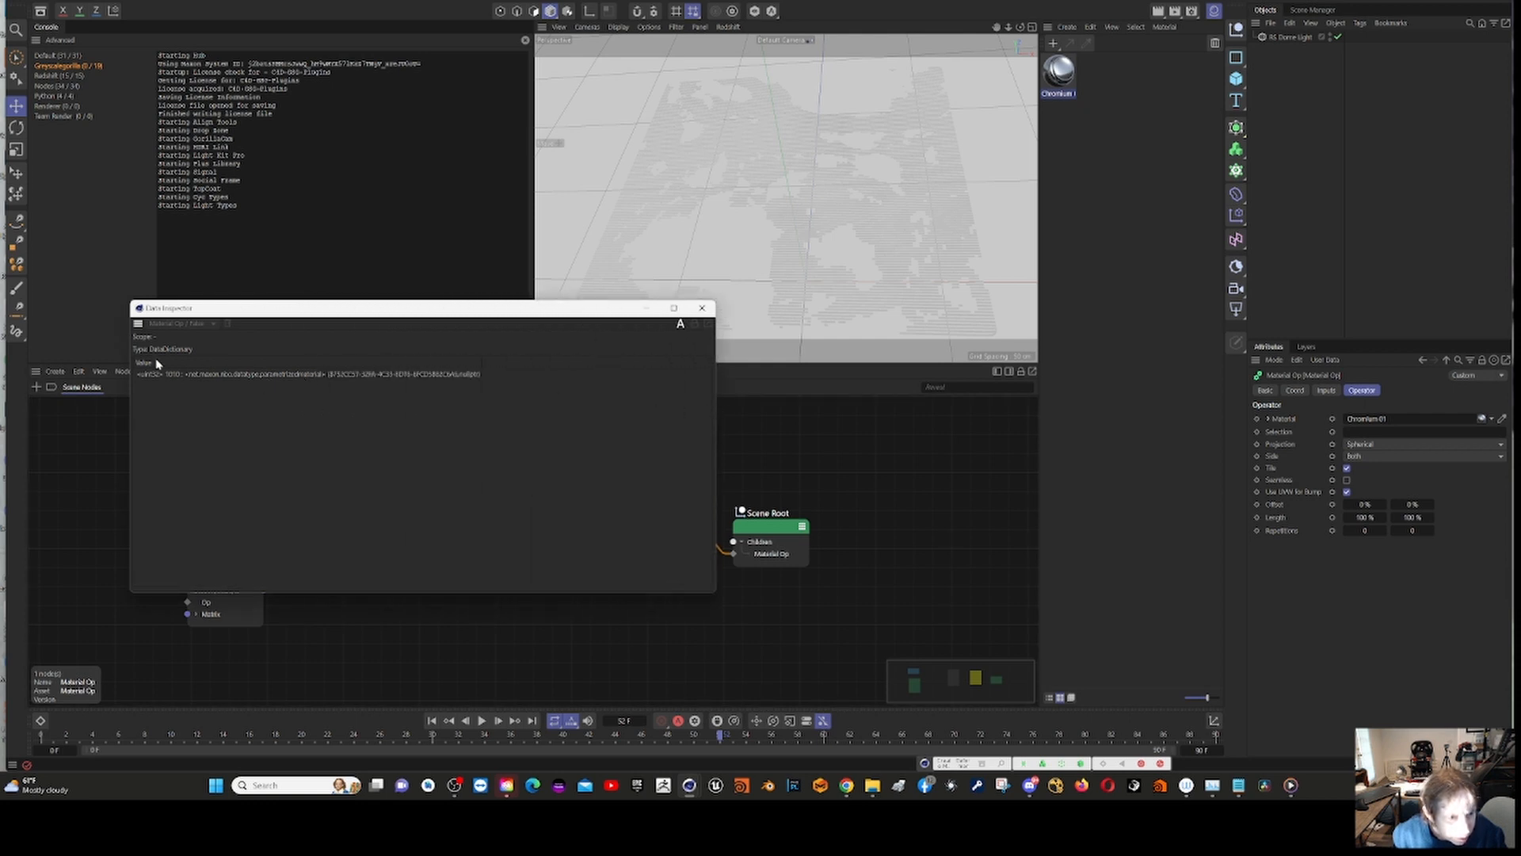
pyautogui.click(702, 310)
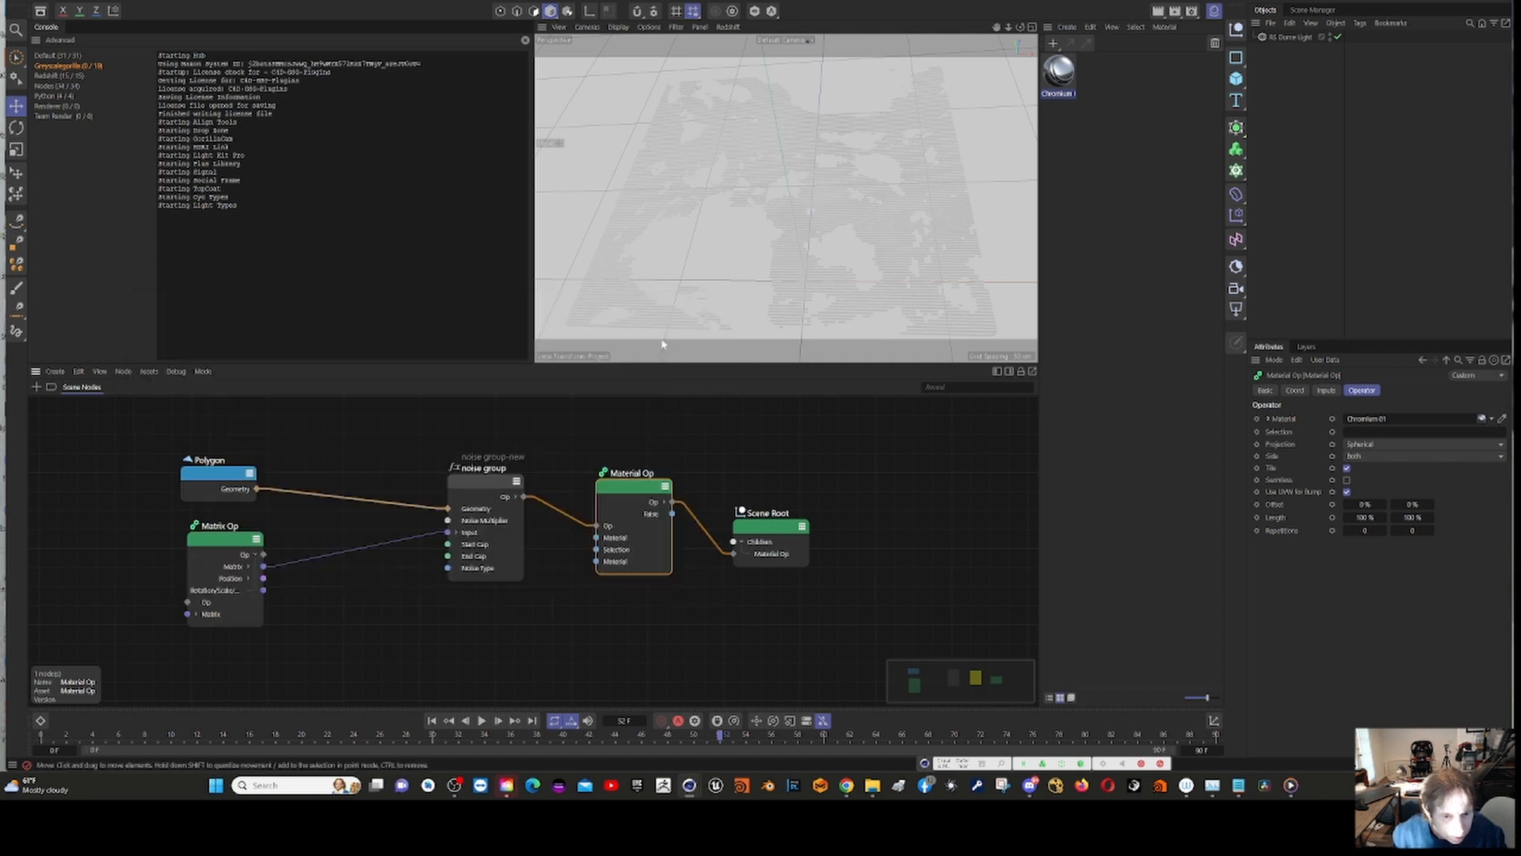
# Step: Select the Polygon node and enable the debug heat map for the Scene Nodes graph
pyautogui.click(207, 480)
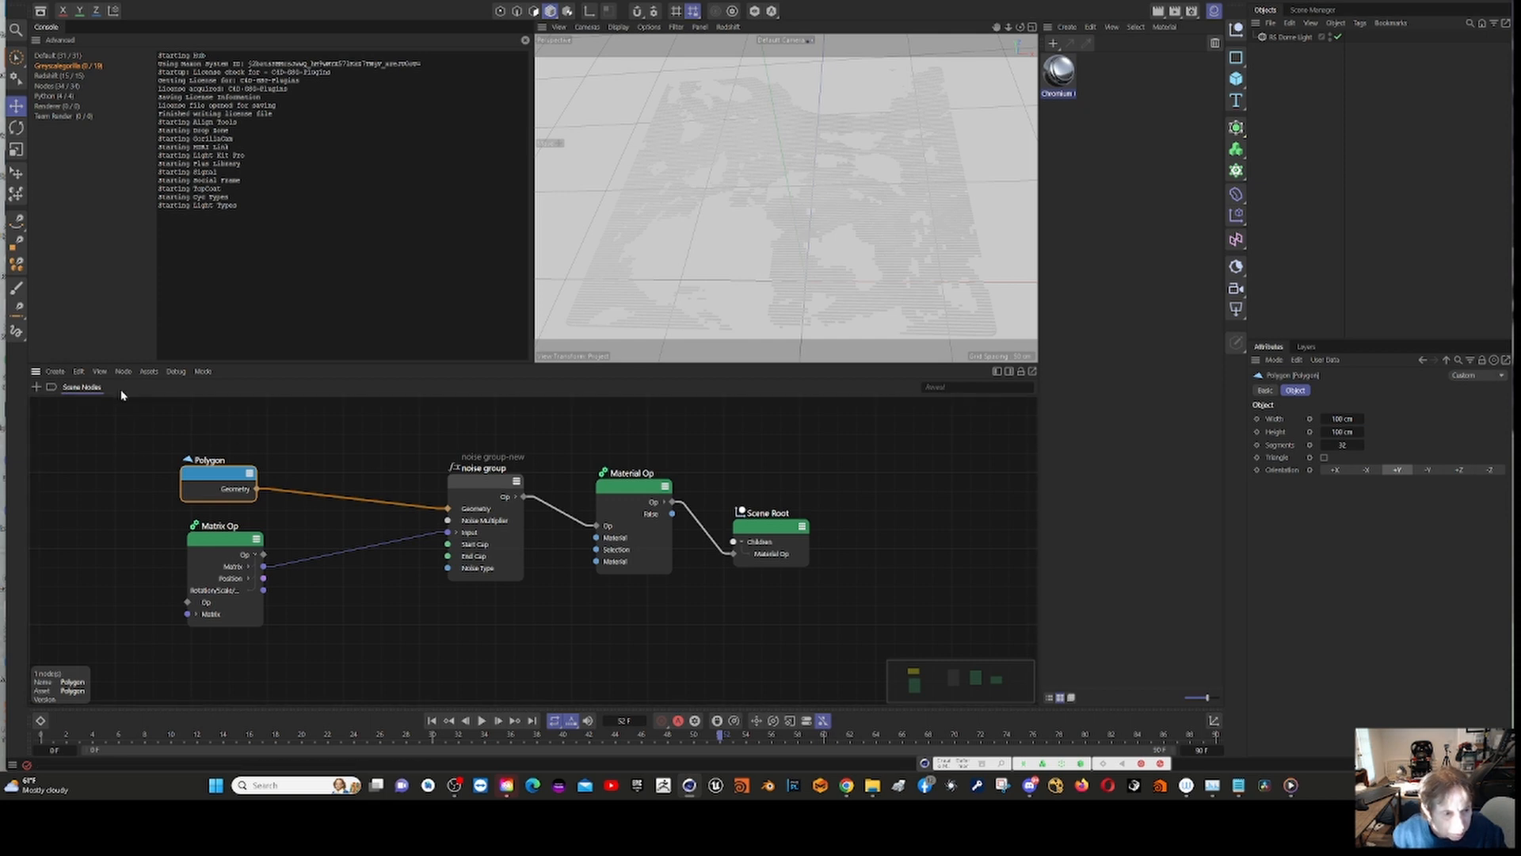
pyautogui.click(181, 373)
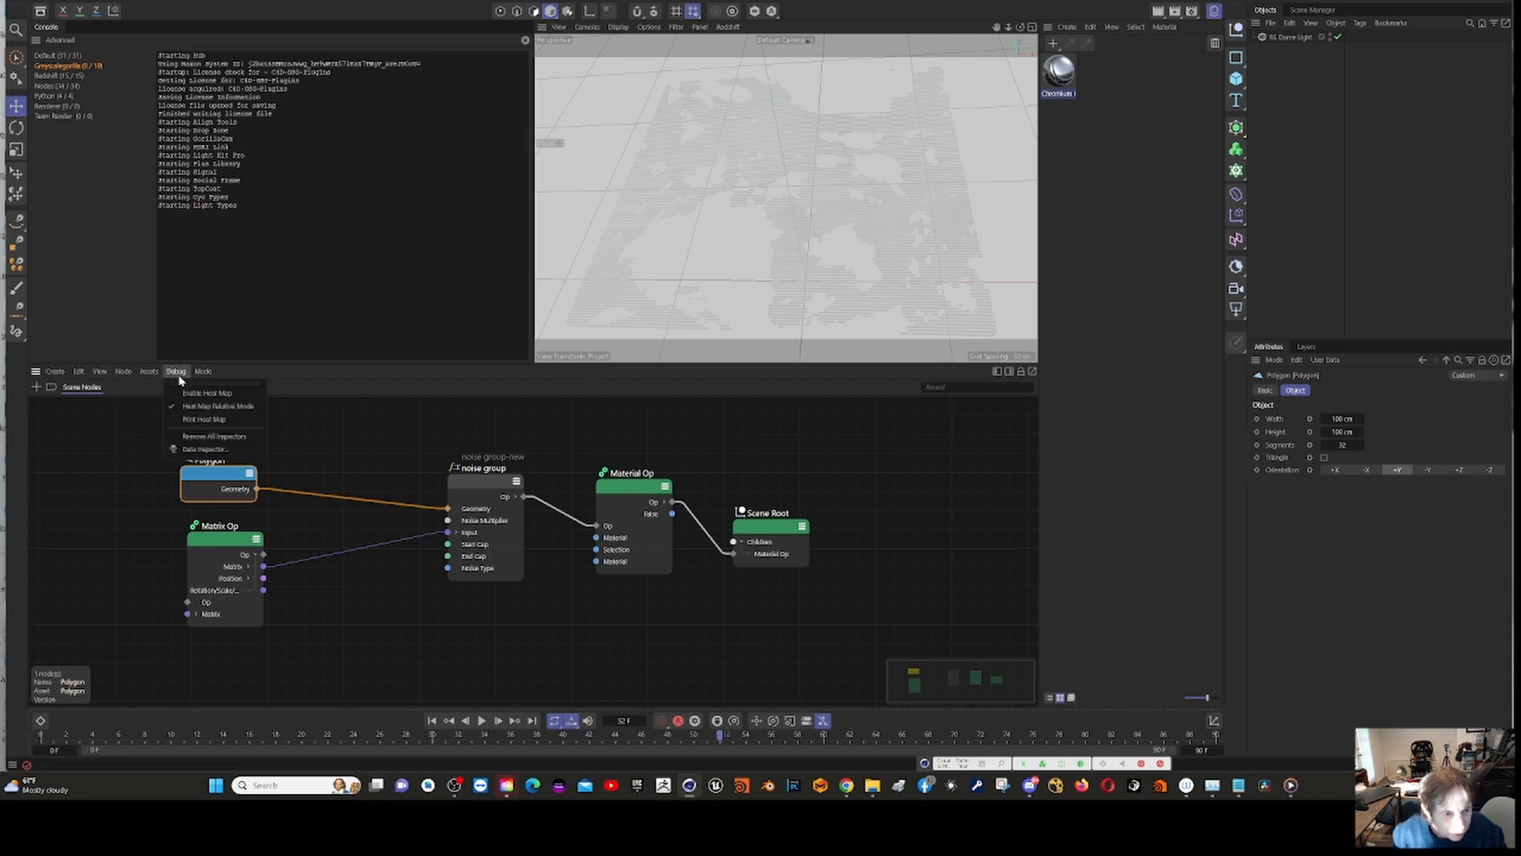
pyautogui.click(190, 393)
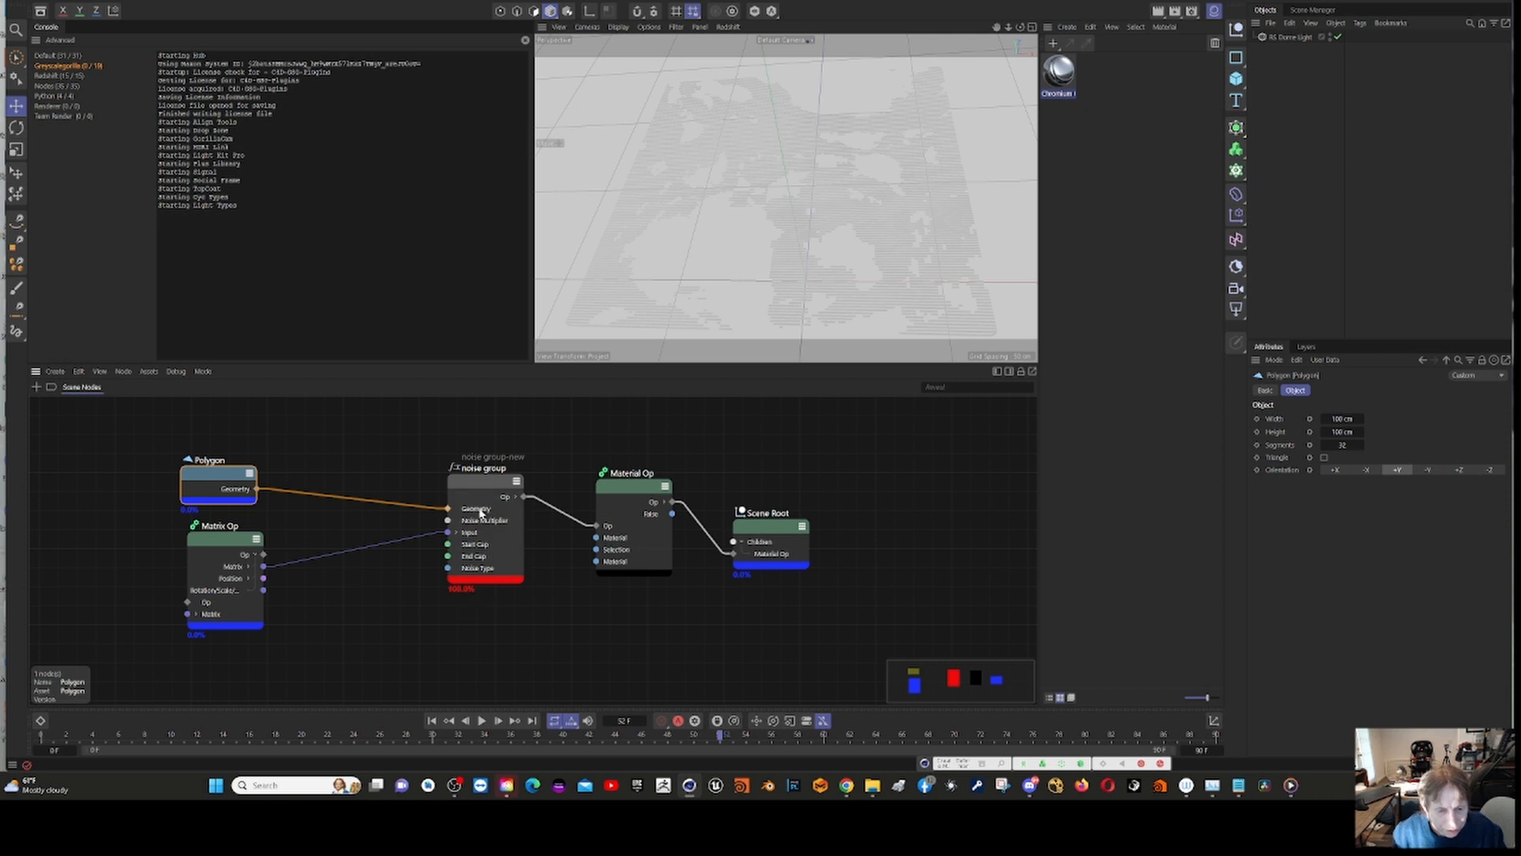
# Step: Open the noise group asset in its own node editor to examine its internal nodes, and close the editor
pyautogui.click(481, 487)
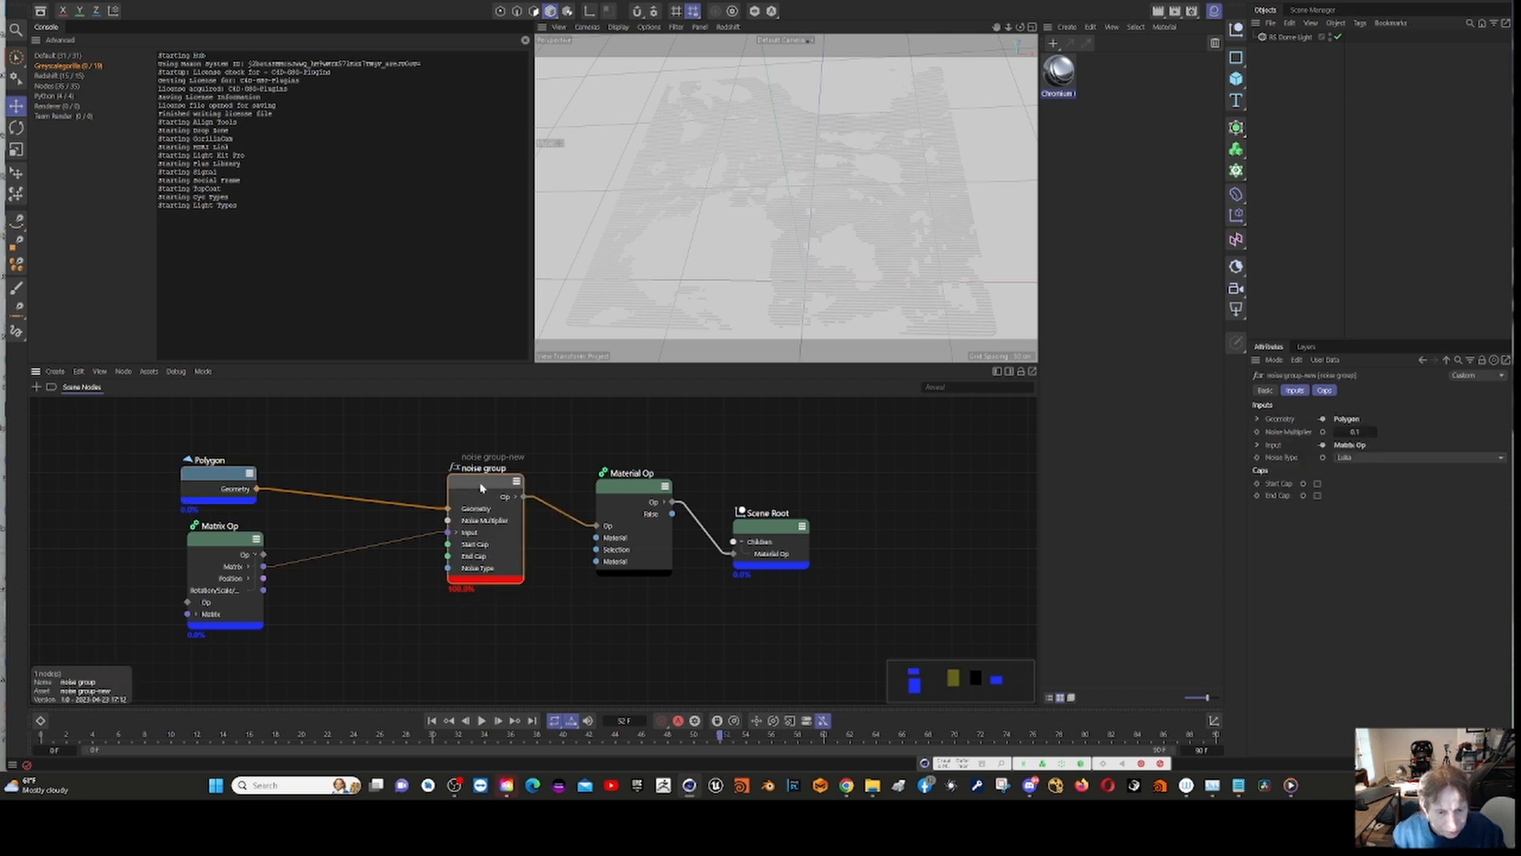
pyautogui.click(149, 371)
pyautogui.click(186, 392)
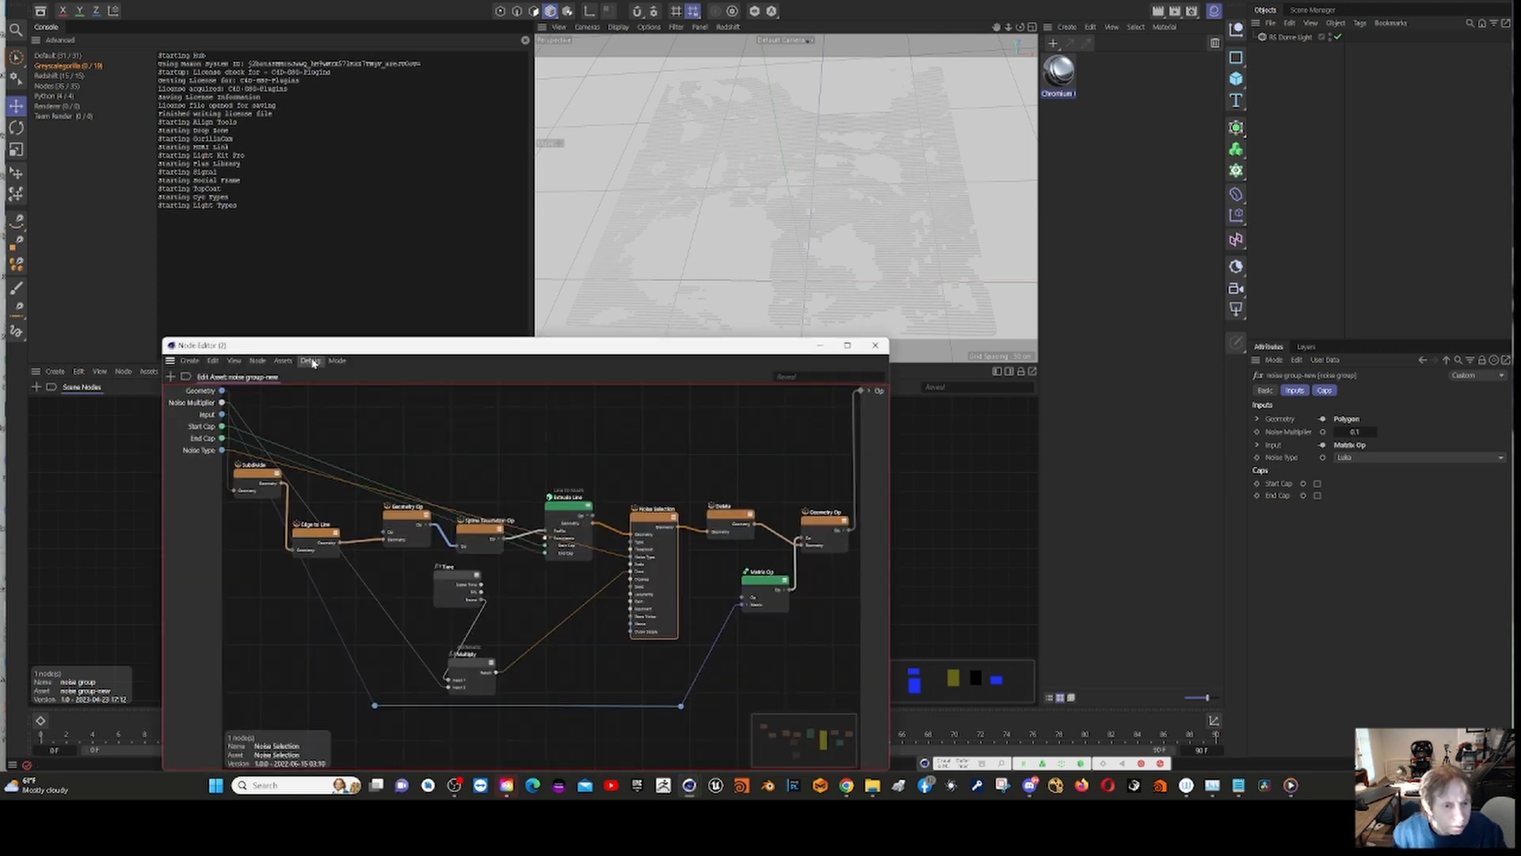
pyautogui.click(311, 361)
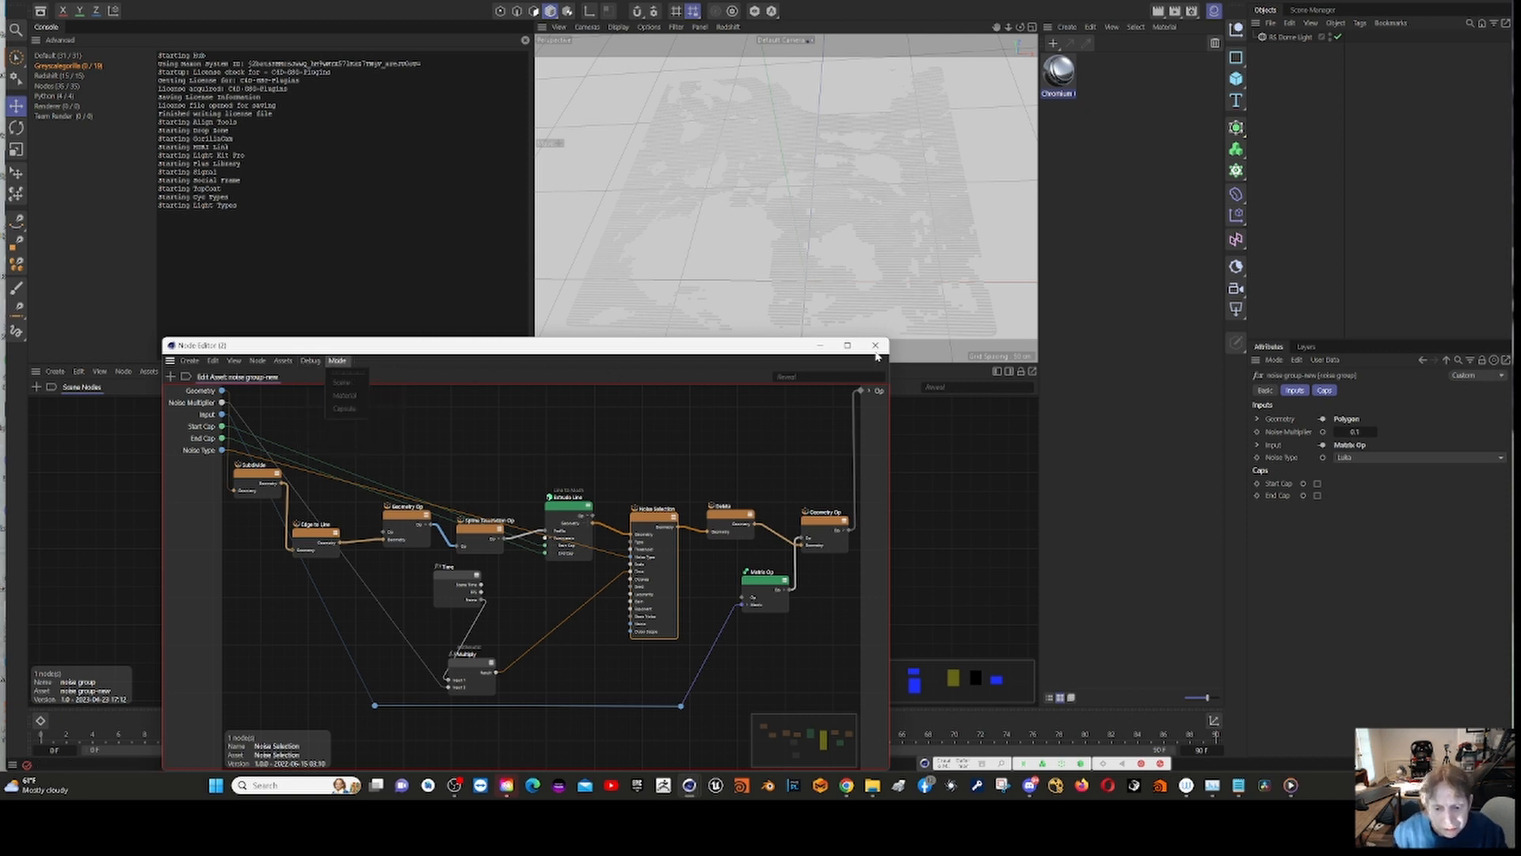
pyautogui.click(877, 346)
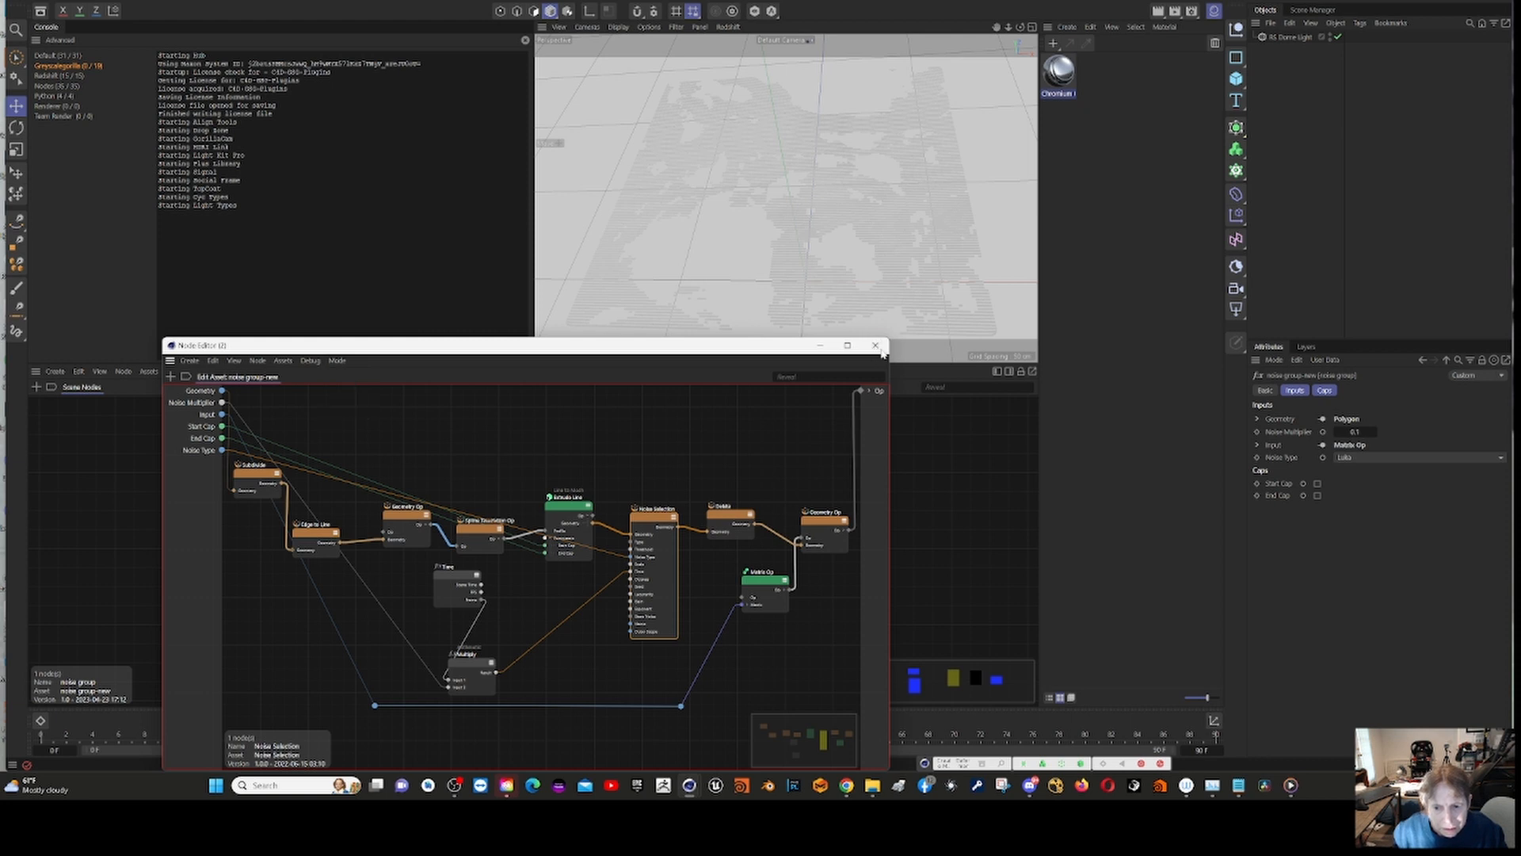
pyautogui.click(876, 346)
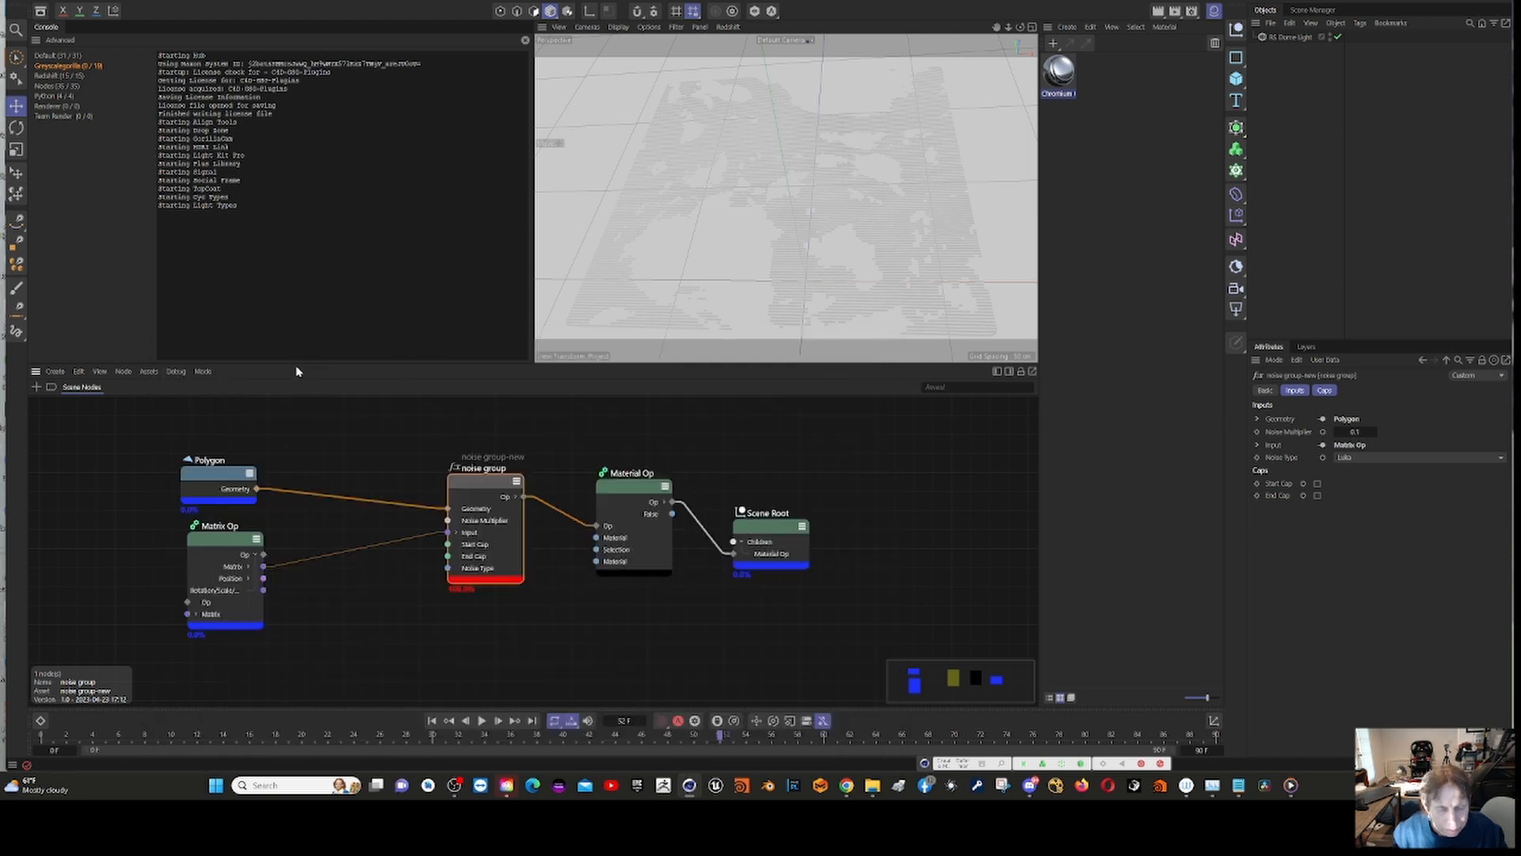